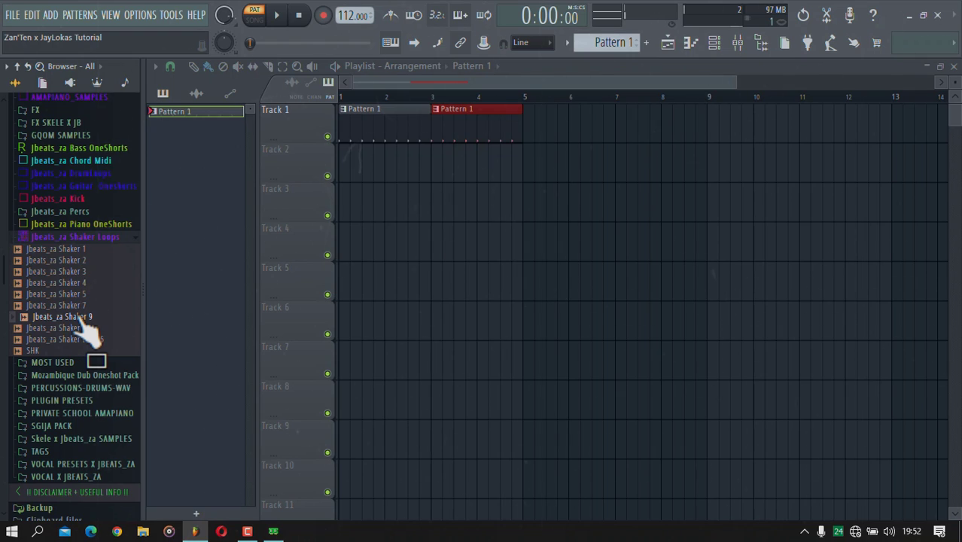
# Place the Jbeats_za Shaker 9 loop on Track 2 of the playlist, starting at bar 1.
pyautogui.moveTo(82, 311); pyautogui.dragTo(204, 141)
pyautogui.doubleClick(447, 166)
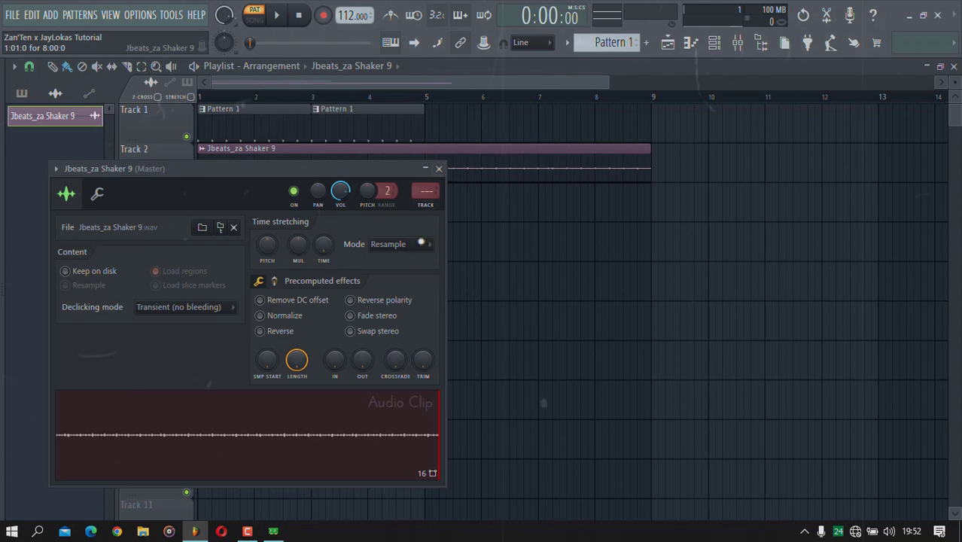
pyautogui.click(277, 319)
# Duplicate the two Pattern 1 clips on Track 1 into bars 5 to 8 and play the song.
pyautogui.click(361, 124)
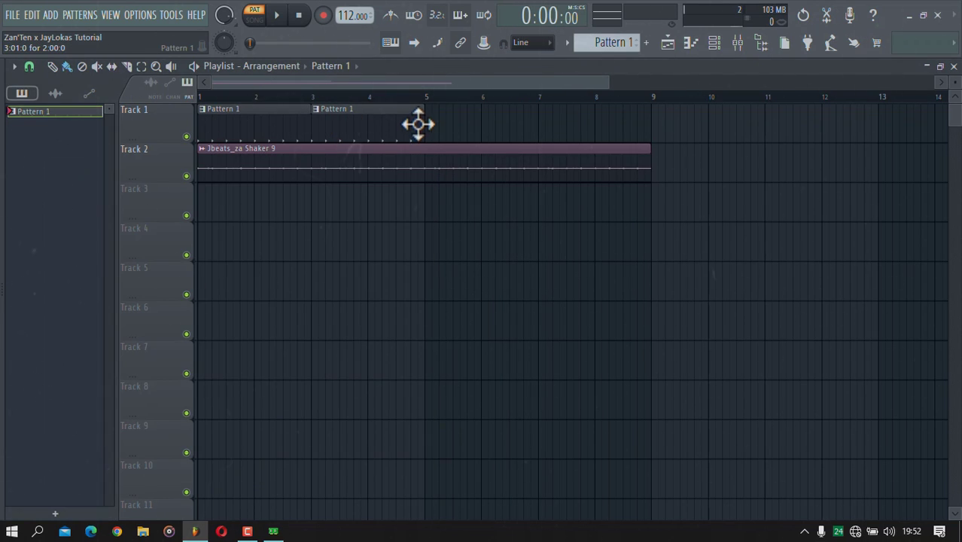
pyautogui.moveTo(489, 141)
pyautogui.mouseDown()
pyautogui.moveTo(601, 131)
pyautogui.moveTo(444, 91)
pyautogui.mouseUp()
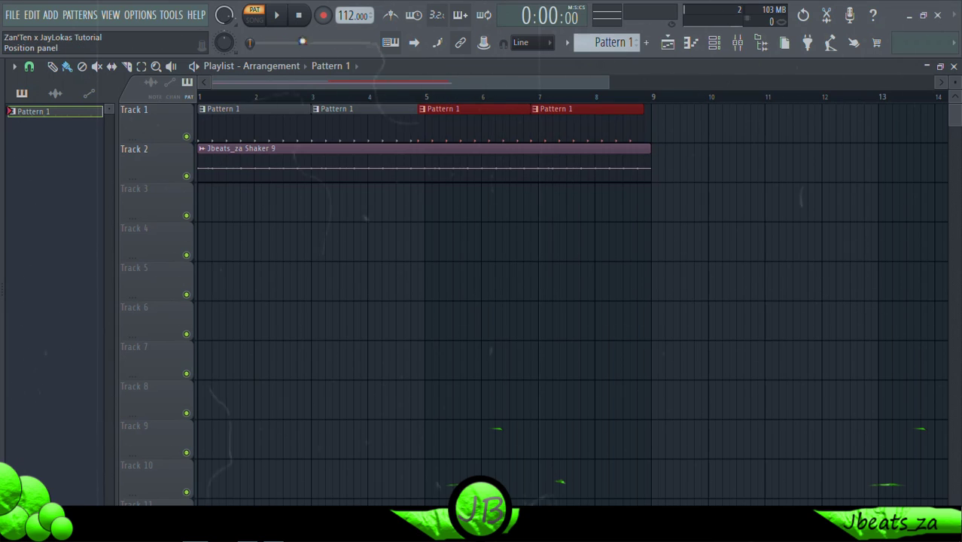
pyautogui.click(276, 15)
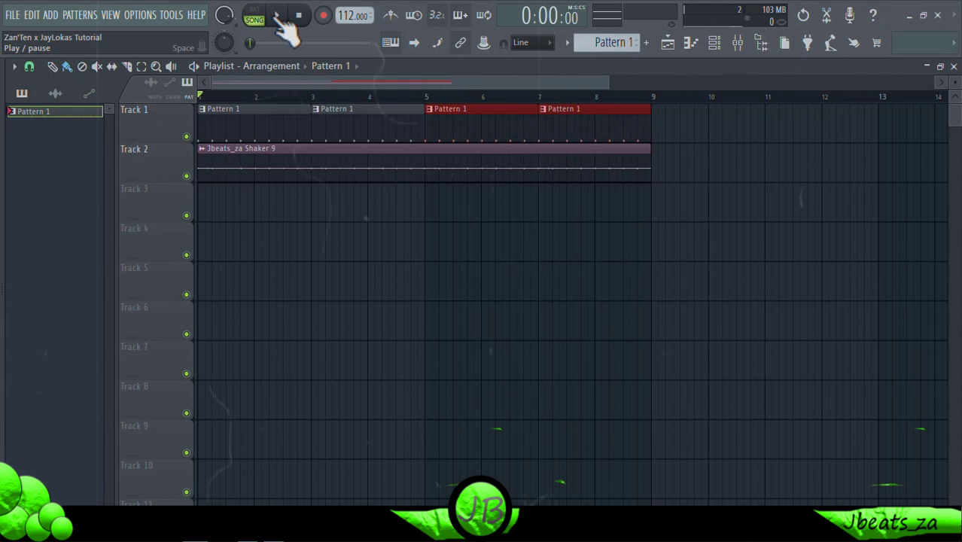
# Audition several drum loops from the Jbeats_za DrumLoops folder, including JB LOOP 26, JB LOOP 23 and JB LOOP 20.
pyautogui.click(738, 42)
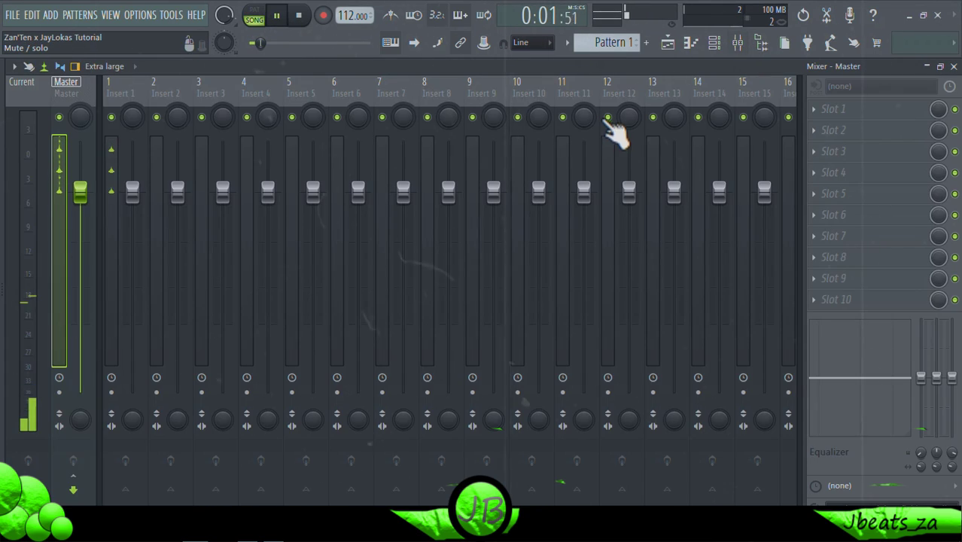
pyautogui.click(714, 42)
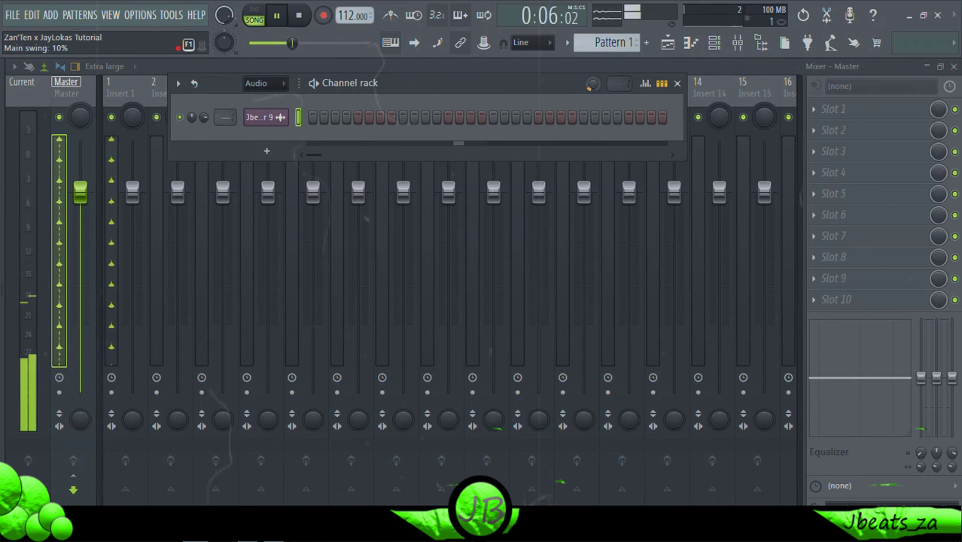
pyautogui.hotkey('alt', 'F8')
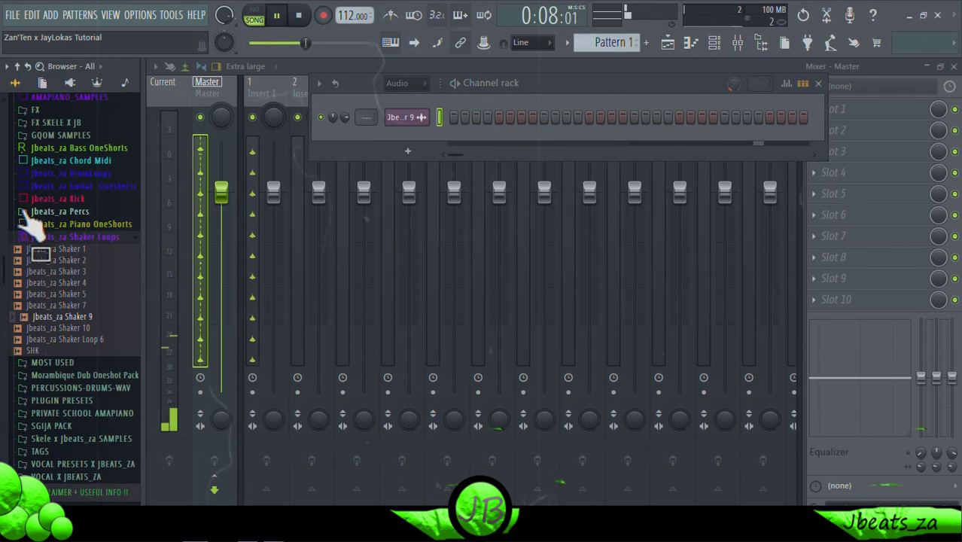
pyautogui.click(71, 220)
pyautogui.press('space')
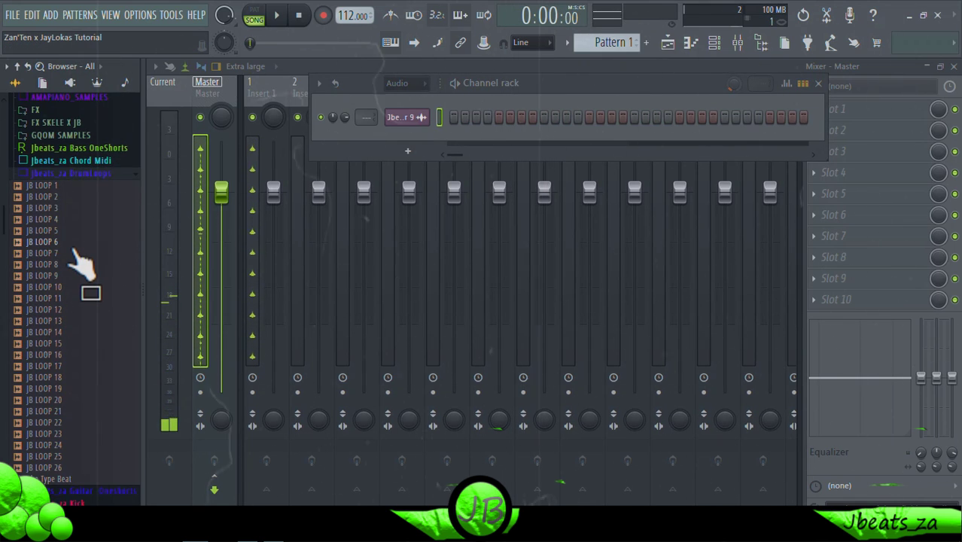
pyautogui.click(68, 468)
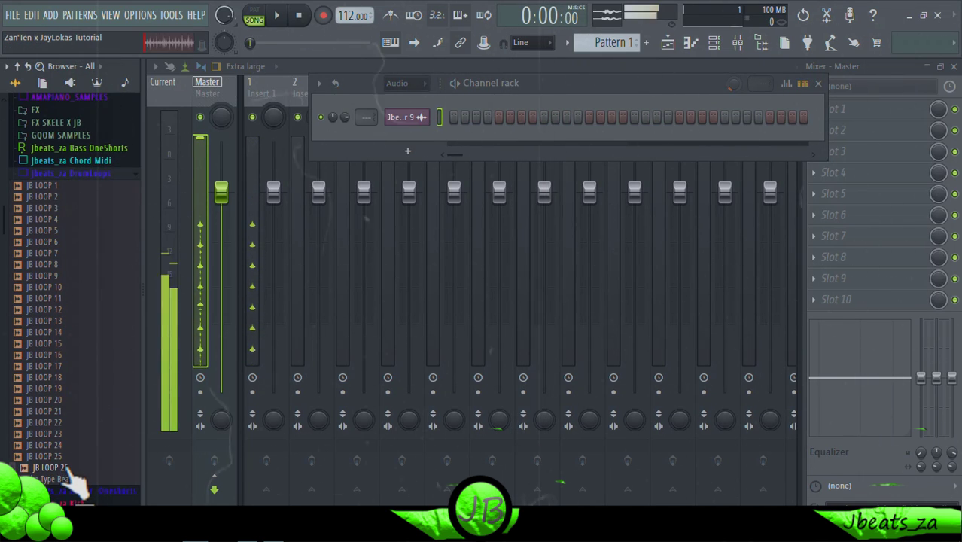
pyautogui.click(54, 435)
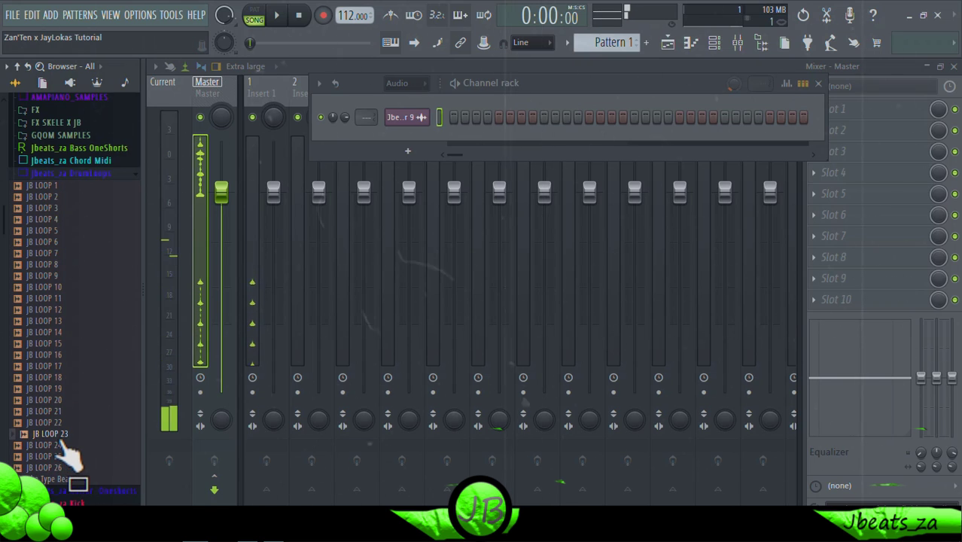
pyautogui.click(60, 423)
pyautogui.click(59, 414)
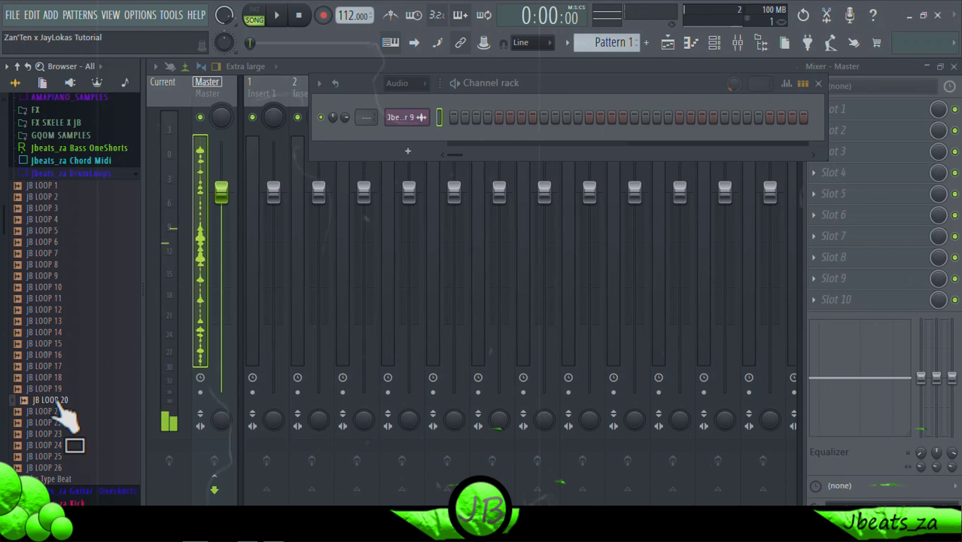
# Load JB LOOP 26 into a new Fruity Slicer channel and open that channel's piano roll.
pyautogui.rightClick(69, 479)
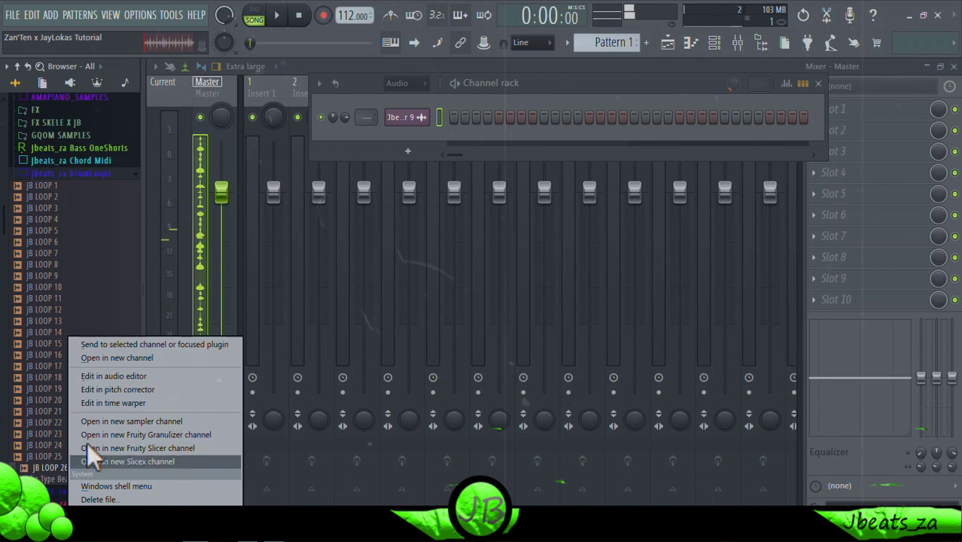
pyautogui.click(139, 448)
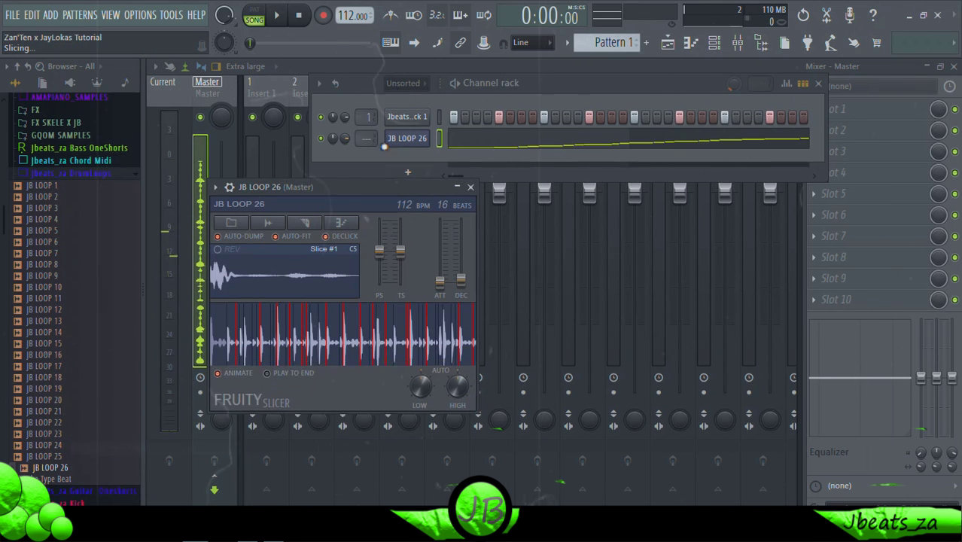
pyautogui.click(402, 141)
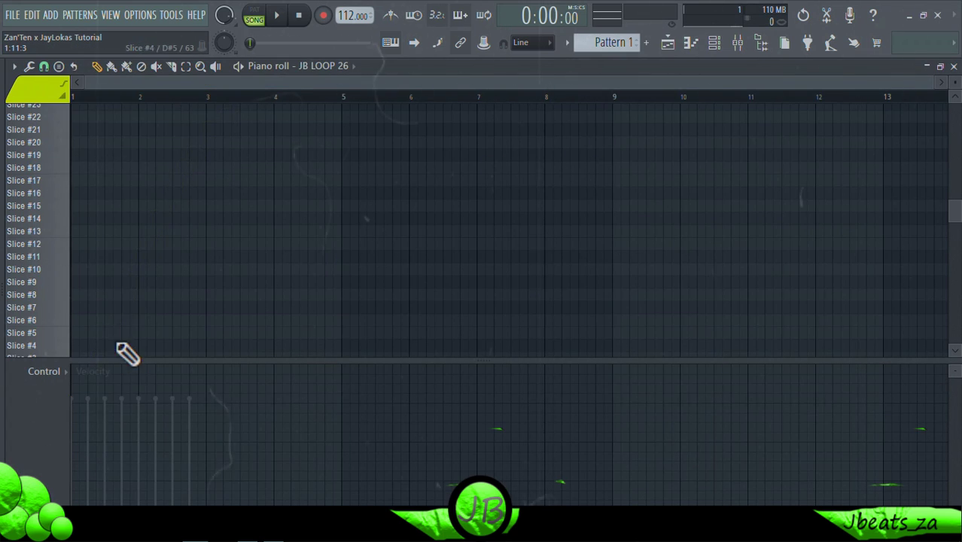
# Add a Slice #1 note at the start of bar 1, followed by Slice #5 at step 5 and Slice #6 at step 7, and preview them.
pyautogui.scroll(-4, 128, 343)
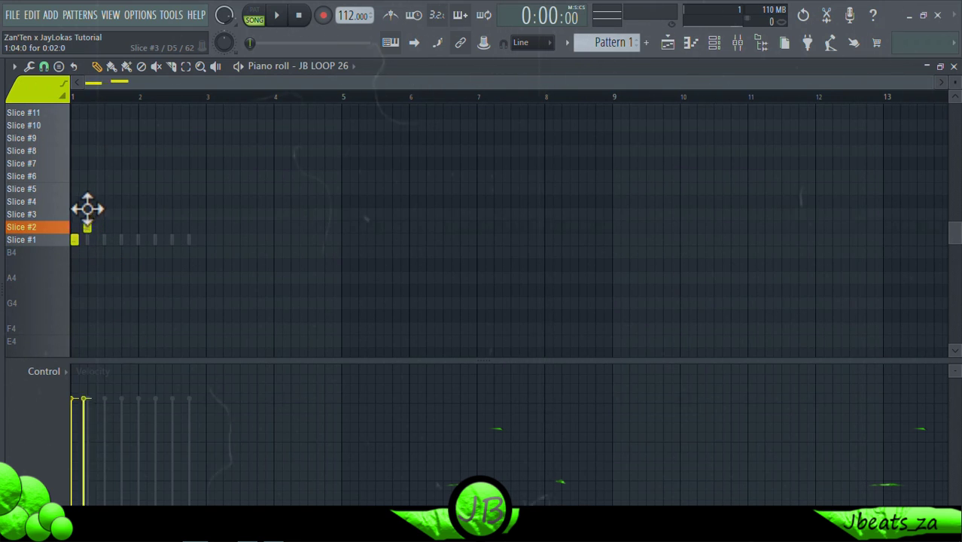
pyautogui.moveTo(87, 209); pyautogui.dragTo(88, 206)
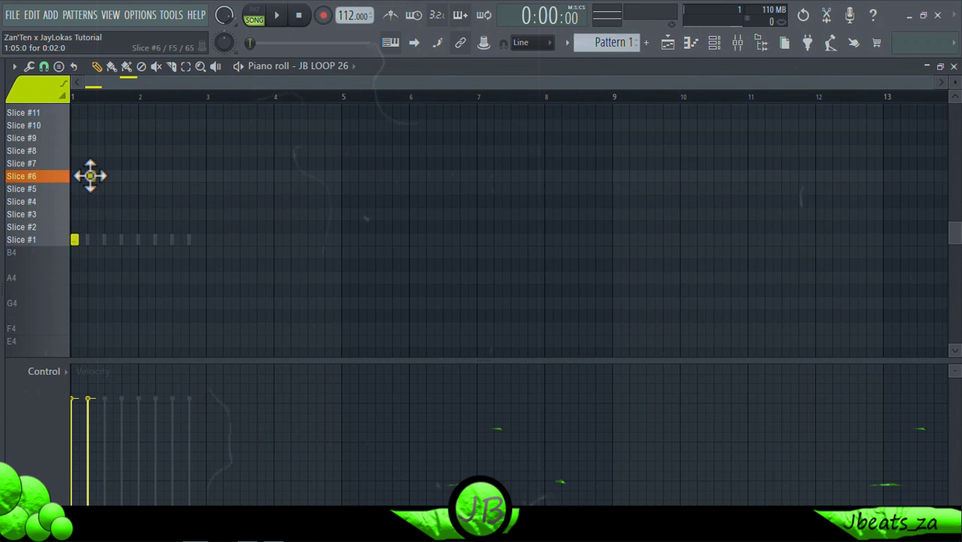
pyautogui.press('space')
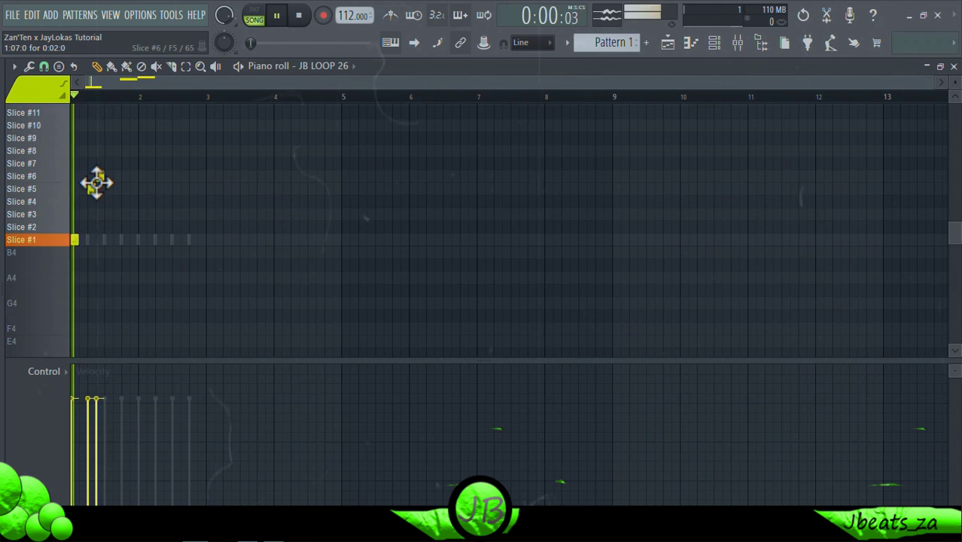
pyautogui.press('space')
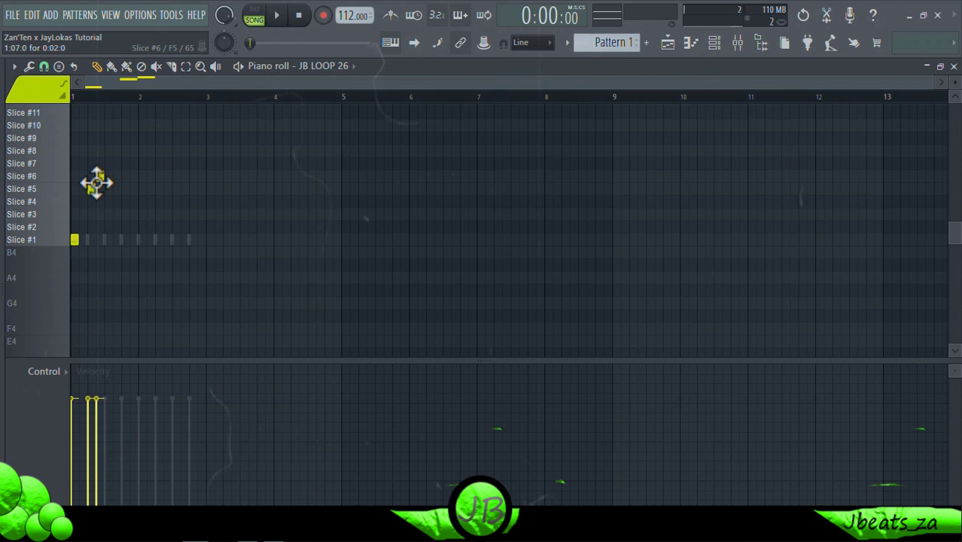
# Move the Slice #6 note to step 8 of bar 1 and raise it to Slice #8 while previewing the rhythm.
pyautogui.keyDown('ctrl'); pyautogui.scroll(3, 97, 219); pyautogui.keyUp('ctrl')
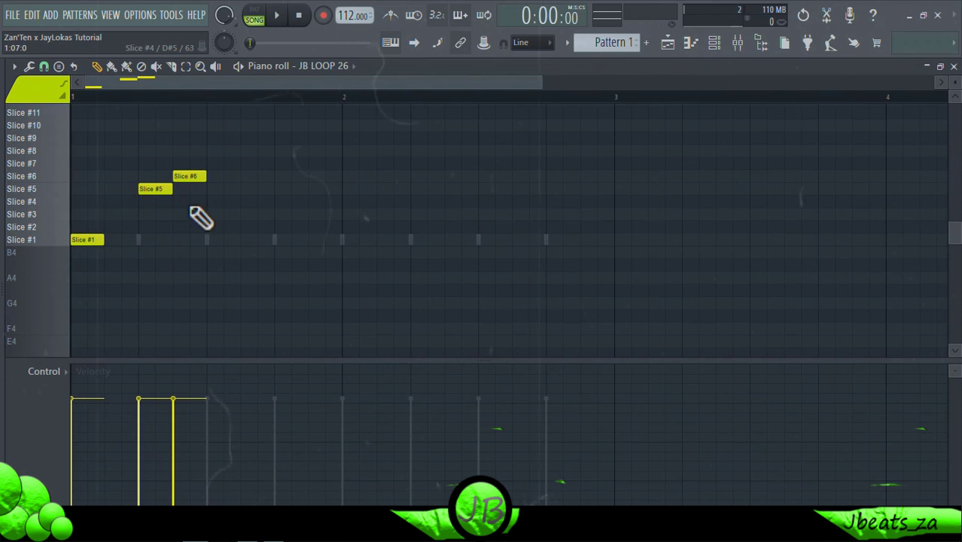
pyautogui.moveTo(177, 173); pyautogui.dragTo(192, 156)
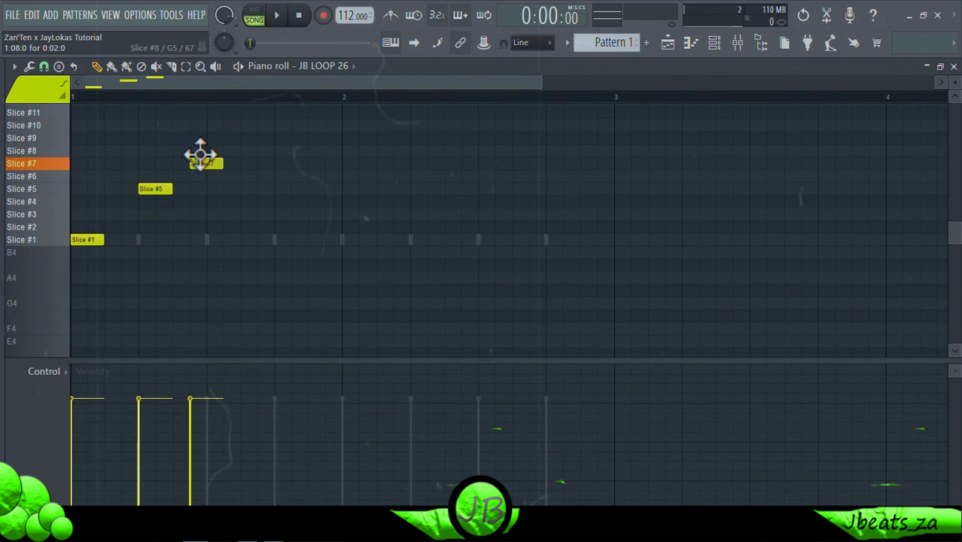
pyautogui.press('space')
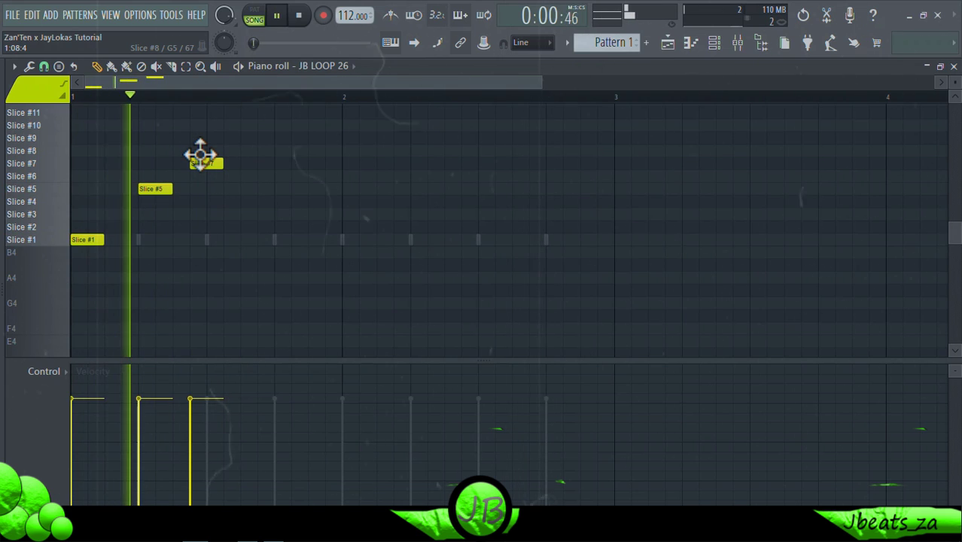
pyautogui.moveTo(156, 188)
pyautogui.mouseDown()
pyautogui.moveTo(137, 189)
pyautogui.moveTo(152, 189)
pyautogui.mouseUp()
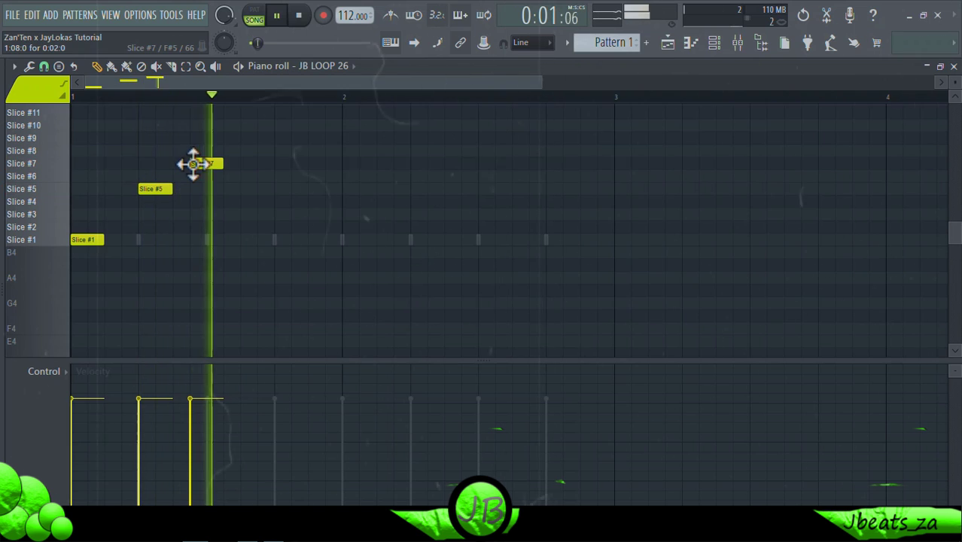
pyautogui.moveTo(193, 164); pyautogui.dragTo(194, 150)
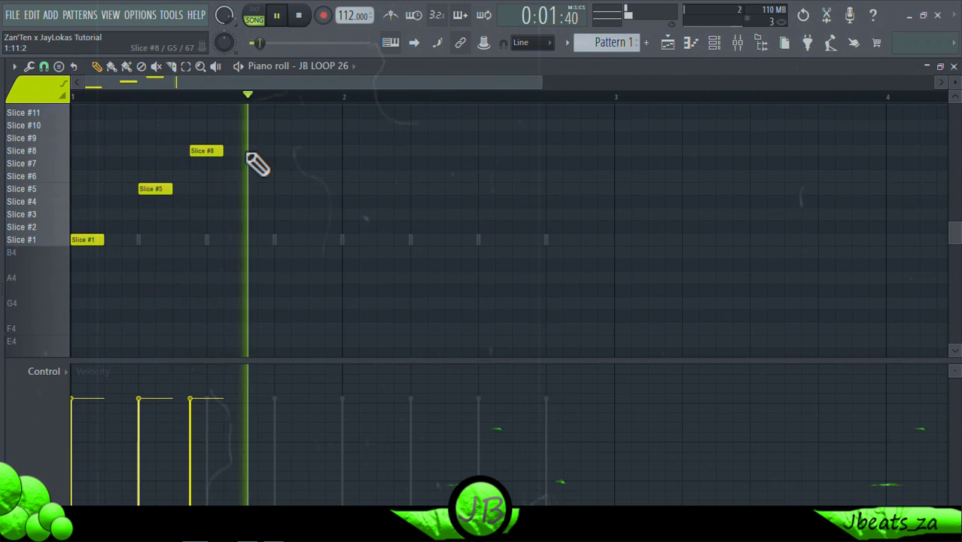
# Add Slice #10 notes at steps 11 and 14 of bar 1 and a Slice #8 note at the start of bar 2.
pyautogui.click(246, 125)
pyautogui.press('space')
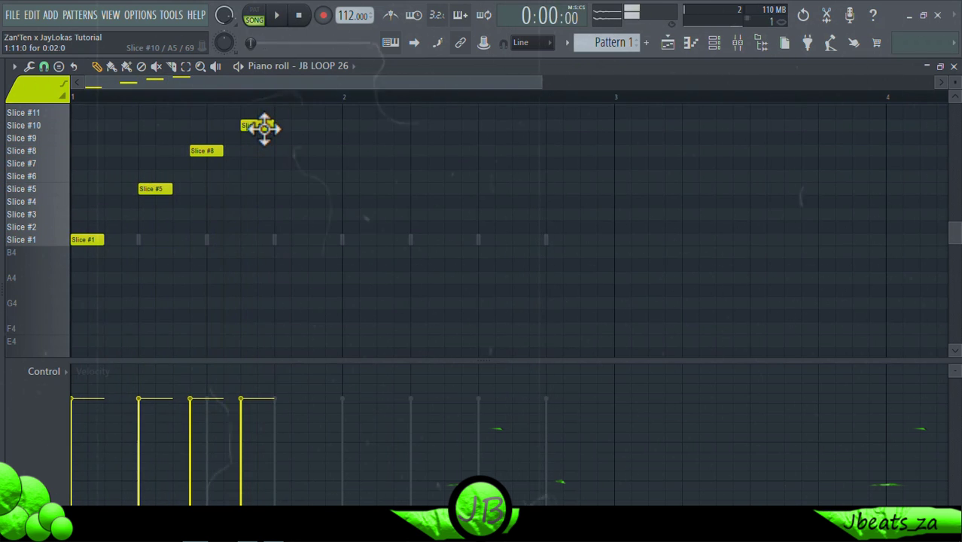
pyautogui.press('space')
pyautogui.click(305, 125)
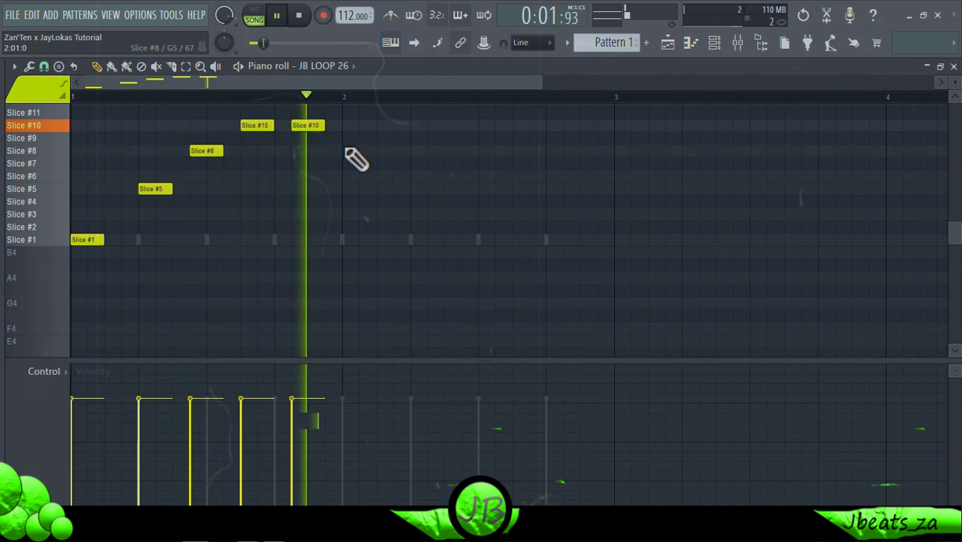
pyautogui.click(348, 152)
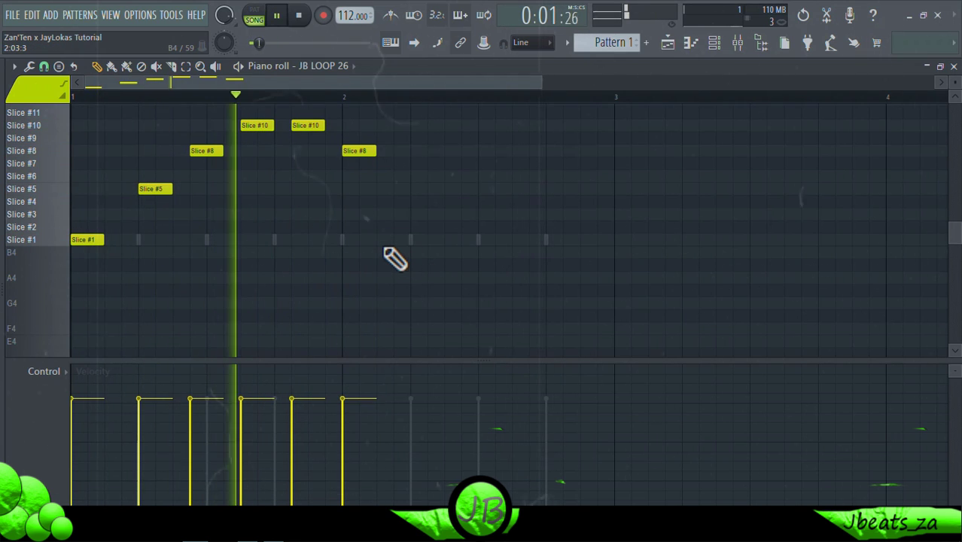
# Add Slice #1, Slice #2 and Slice #6 notes at steps 5, 8 and 11 of bar 2.
pyautogui.click(418, 240)
pyautogui.click(501, 240)
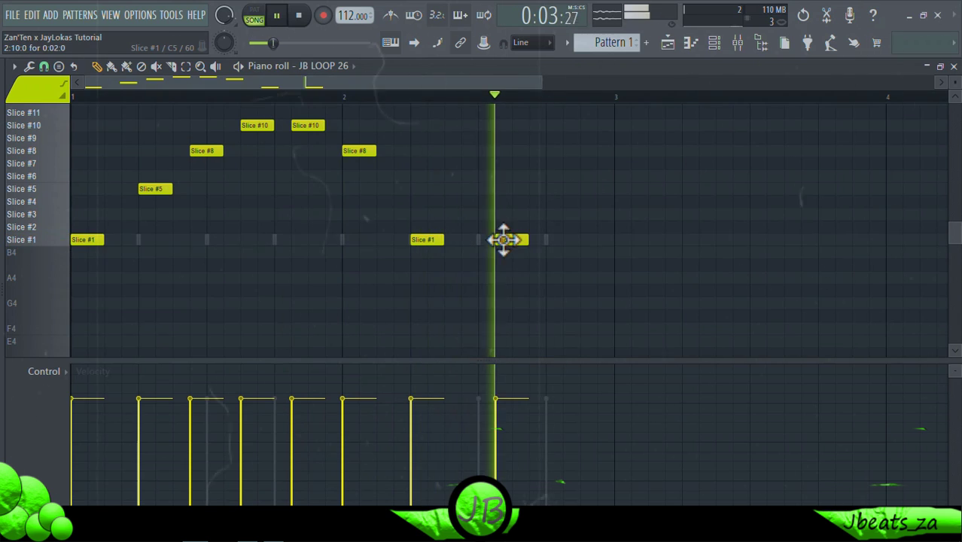
pyautogui.moveTo(503, 240); pyautogui.dragTo(472, 227)
pyautogui.click(520, 179)
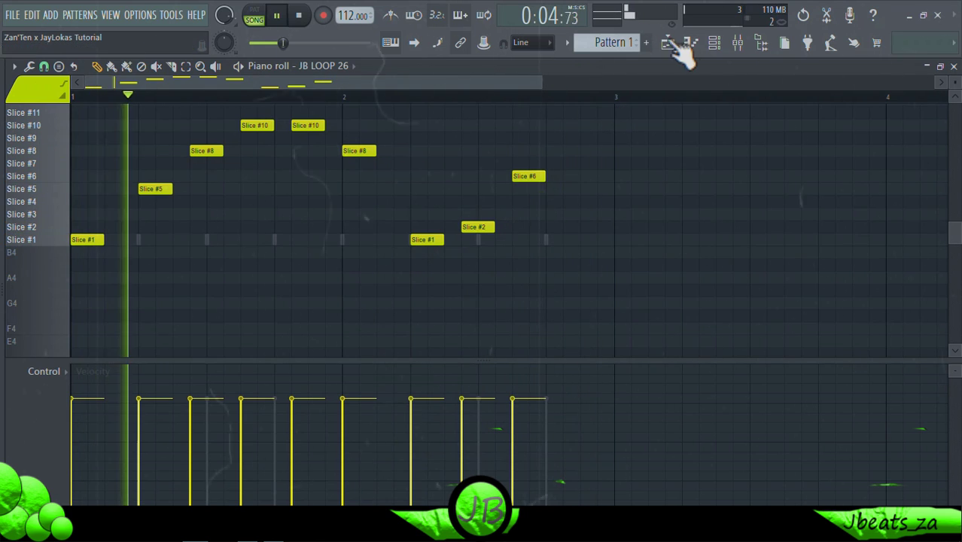
# Route the JB LOOP 26 channel to mixer Insert 2 and lower that track's volume to about -0.9 dB.
pyautogui.click(737, 42)
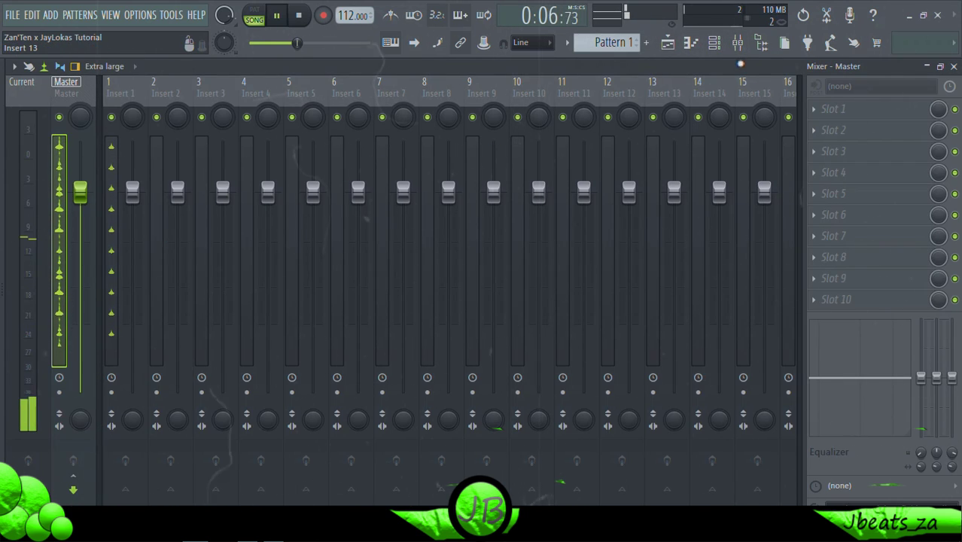
pyautogui.click(739, 45)
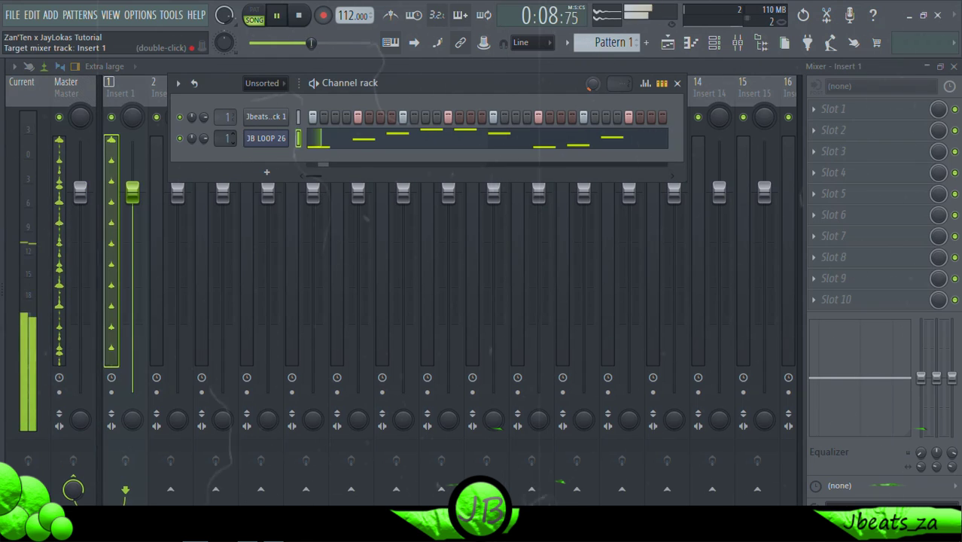
pyautogui.scroll(1, 227, 138)
pyautogui.moveTo(177, 193); pyautogui.dragTo(177, 212)
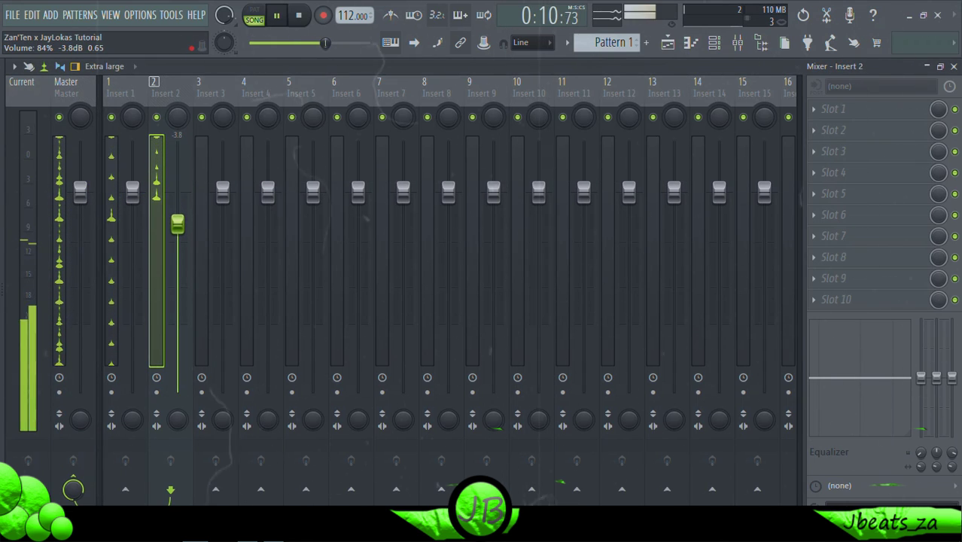
# Load Fruity Parametric EQ 2 into the first effect slot of Insert 2.
pyautogui.click(907, 118)
pyautogui.moveTo(860, 130)
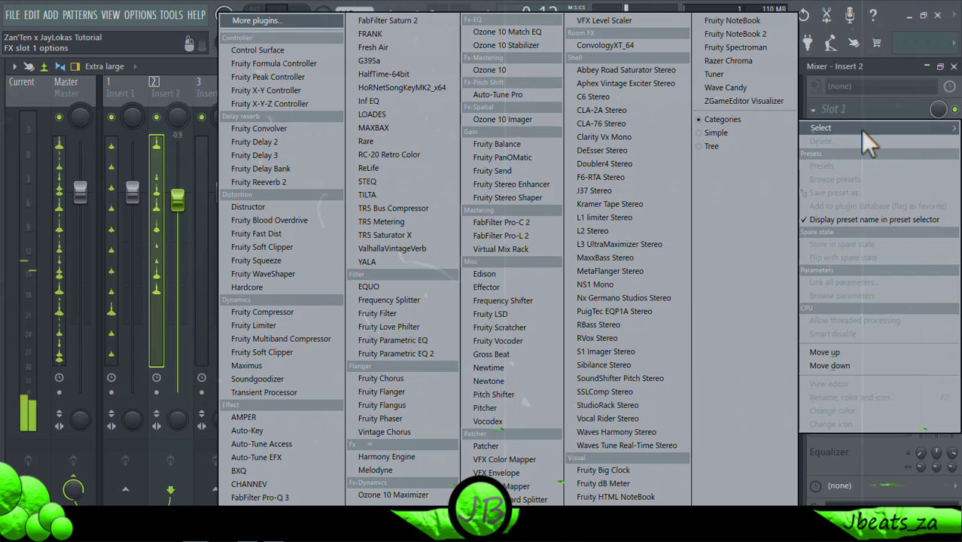
pyautogui.click(407, 353)
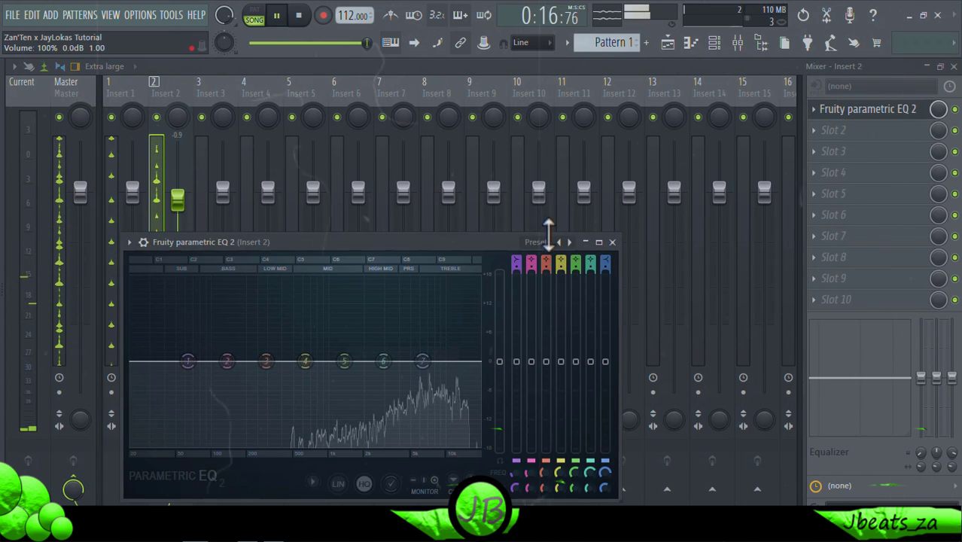
# Move the equalizer window higher on the screen and apply its preset with the 18kHz cut.
pyautogui.click(558, 241)
pyautogui.press('Escape')
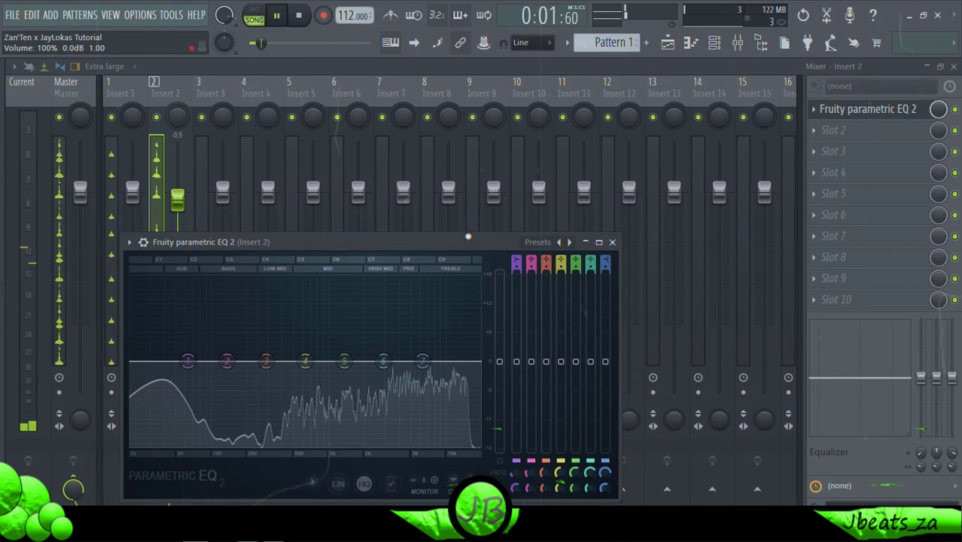
pyautogui.moveTo(339, 242); pyautogui.dragTo(413, 67)
pyautogui.click(631, 68)
pyautogui.click(658, 148)
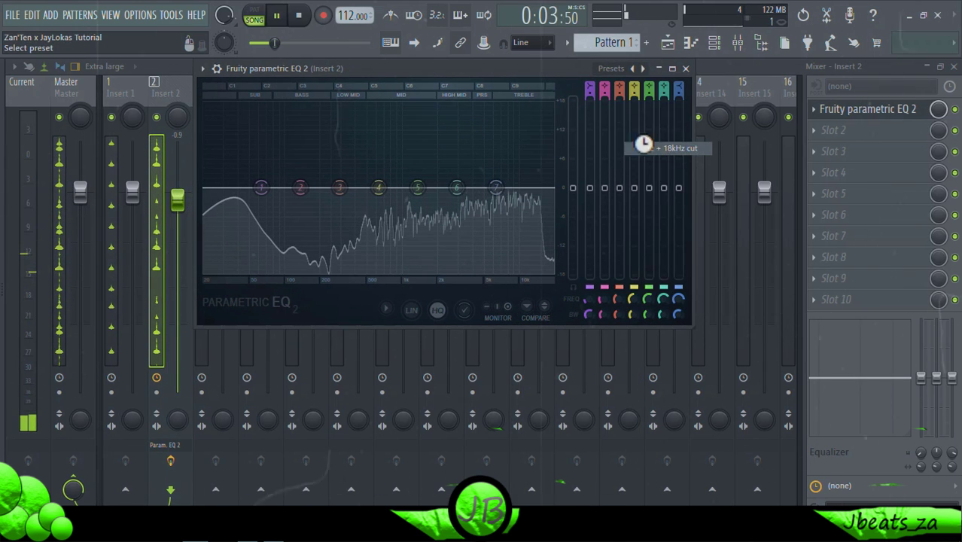
# Raise the equalizer's low cut to just above 100 Hz and load Fruity Reeverb 2 into the second effect slot of Insert 2.
pyautogui.moveTo(227, 188); pyautogui.dragTo(295, 188)
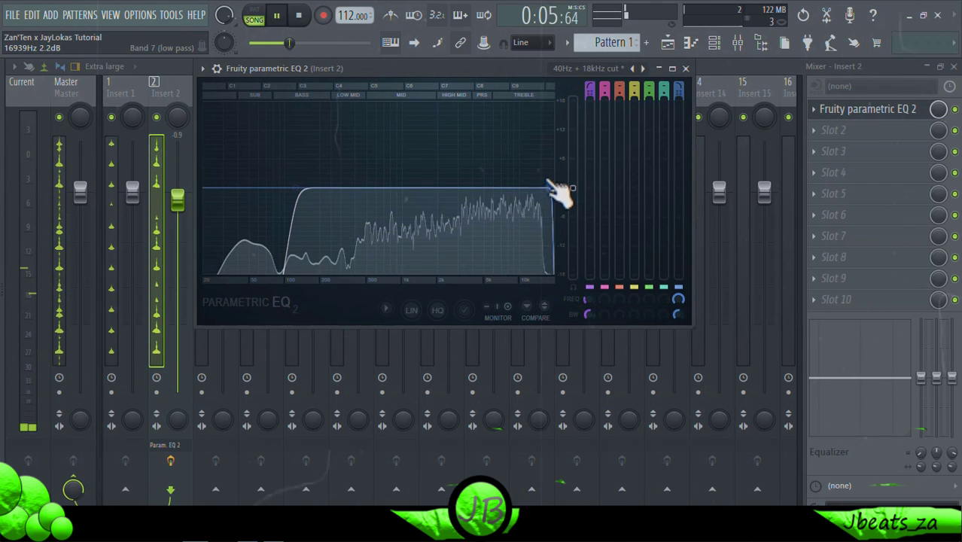
pyautogui.click(858, 133)
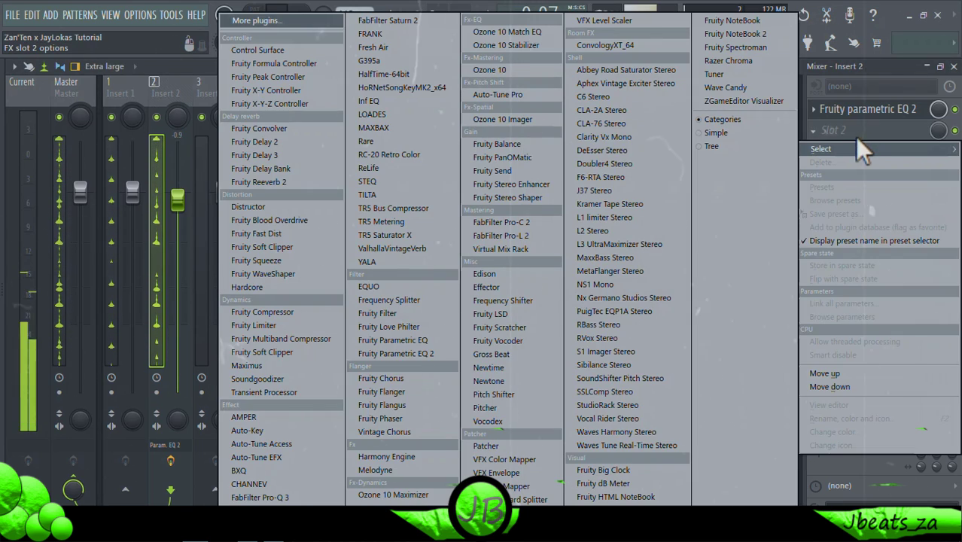
pyautogui.click(271, 181)
# Raise the reverb's wet level slightly, close its window and lower the Insert 2 track volume to about -1.7 dB.
pyautogui.moveTo(501, 309); pyautogui.dragTo(500, 300)
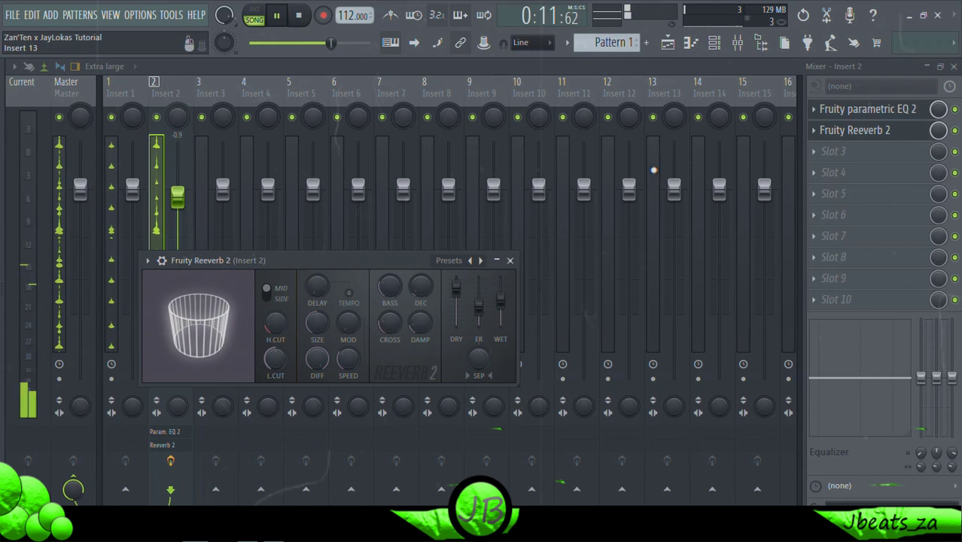
pyautogui.scroll(-3, 500, 302)
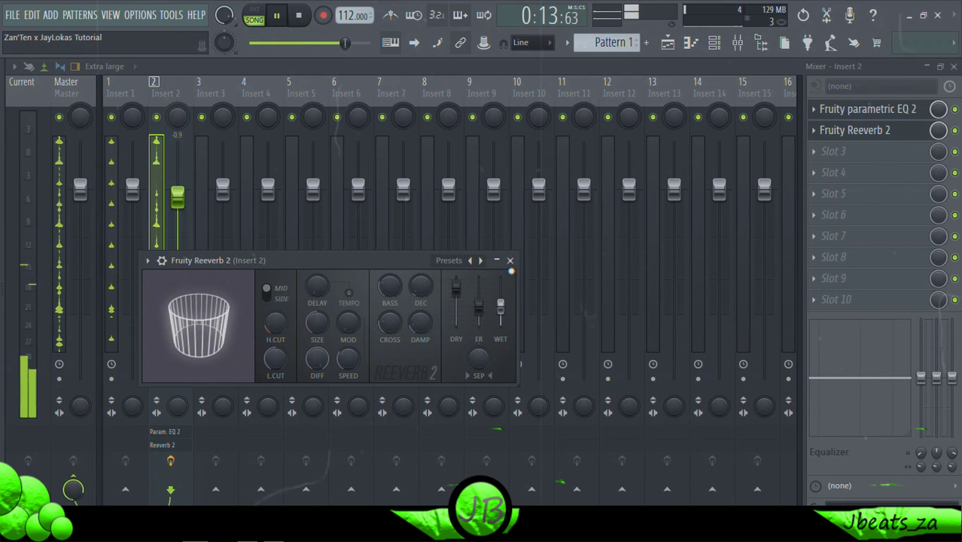
pyautogui.click(510, 261)
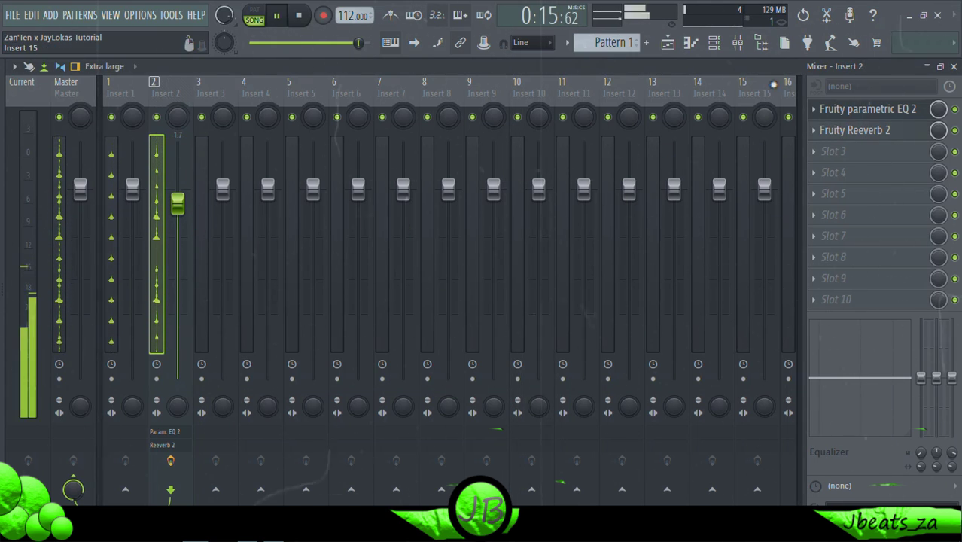
# Normalize the Jbeats_za Shaker 9 audio clip in the playlist and reduce its channel volume to about 14%.
pyautogui.click(731, 50)
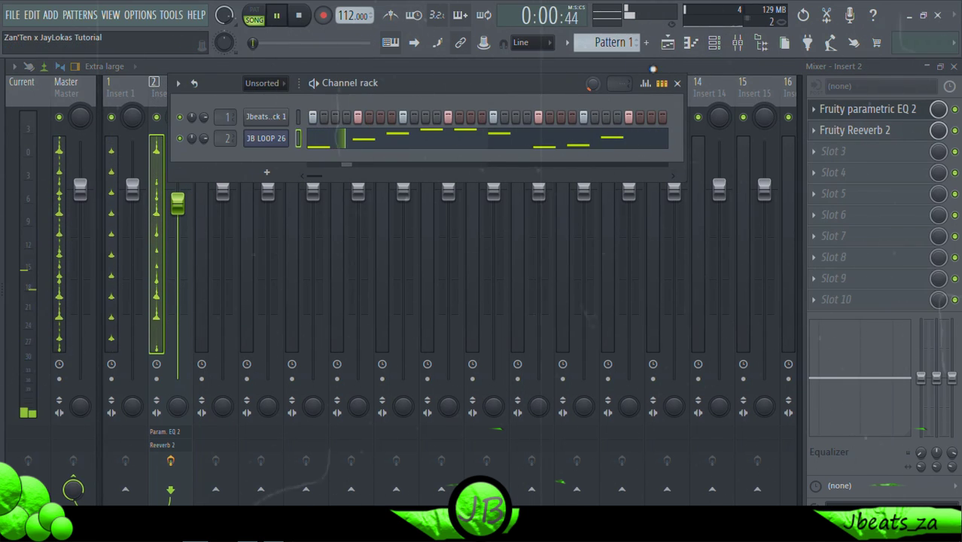
pyautogui.click(669, 46)
pyautogui.doubleClick(287, 155)
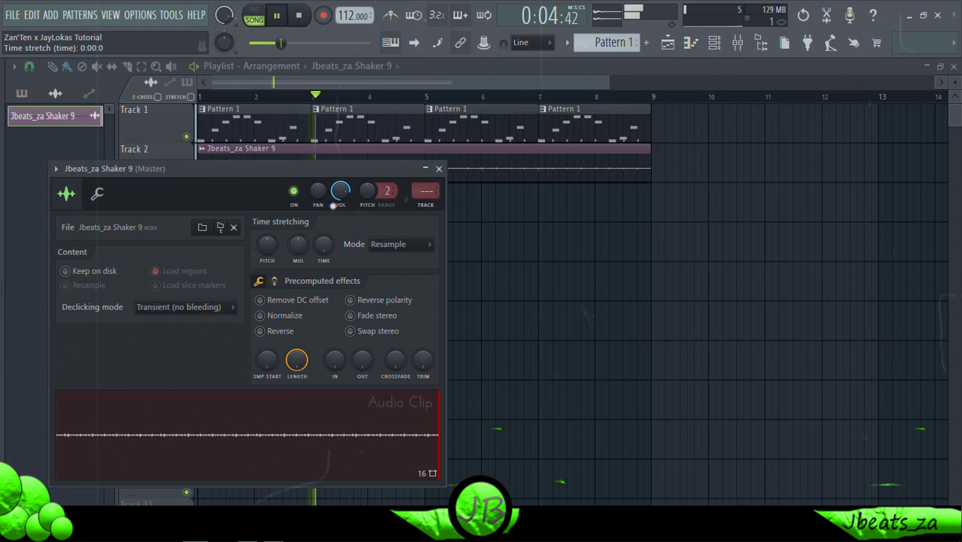
pyautogui.moveTo(334, 204); pyautogui.dragTo(401, 163)
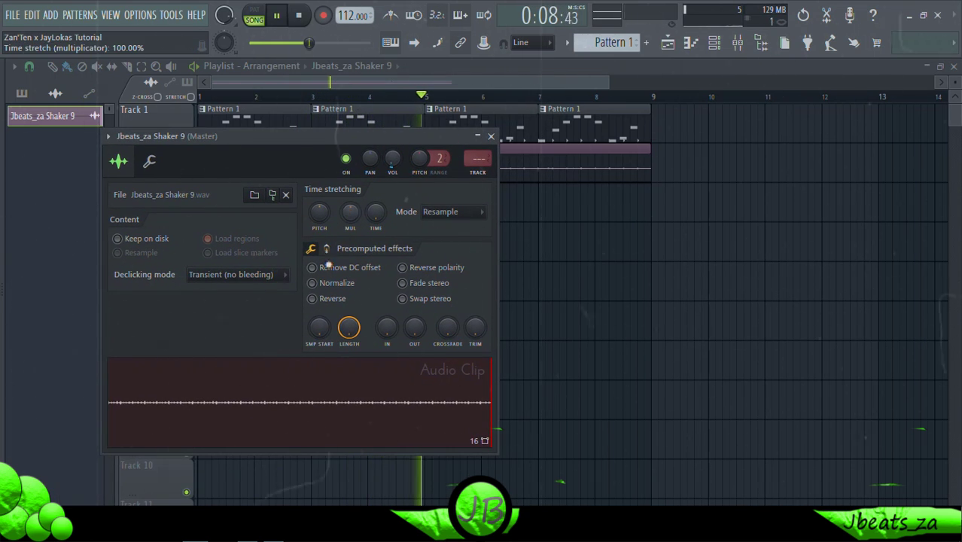
pyautogui.click(333, 283)
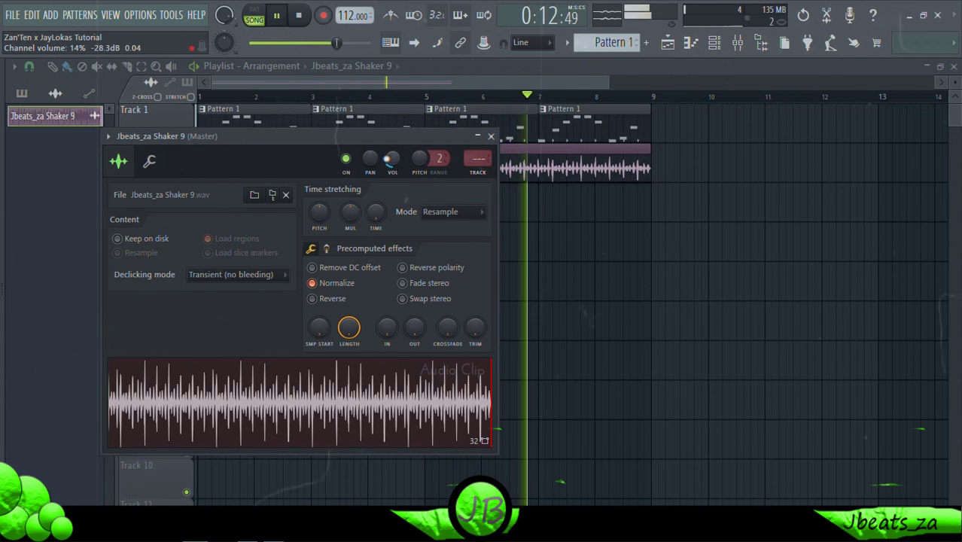
pyautogui.click(490, 136)
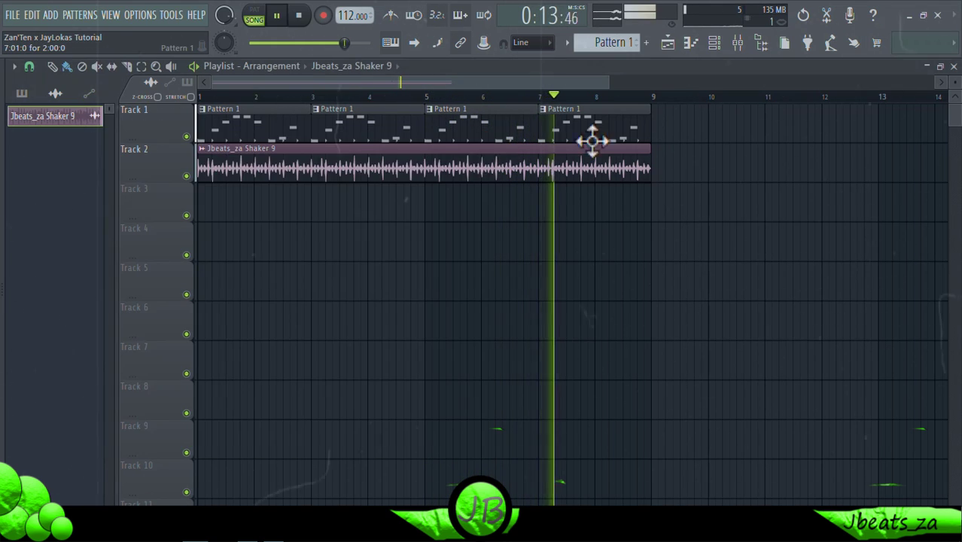
# Switch to the empty Pattern 2 and place two four-bar clips of it back to back on Track 3, covering bars 1 to 8.
pyautogui.click(757, 42)
pyautogui.click(691, 42)
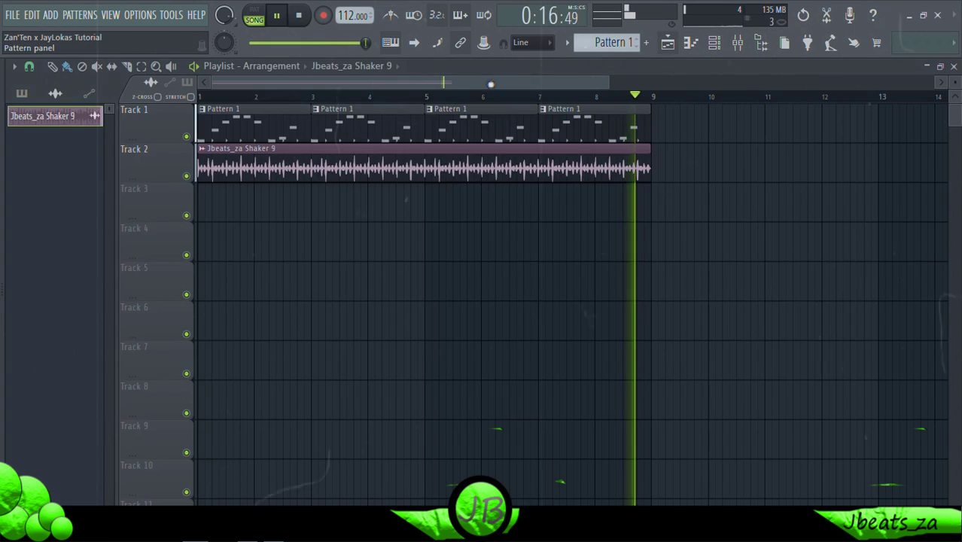
pyautogui.scroll(-3, 876, 164)
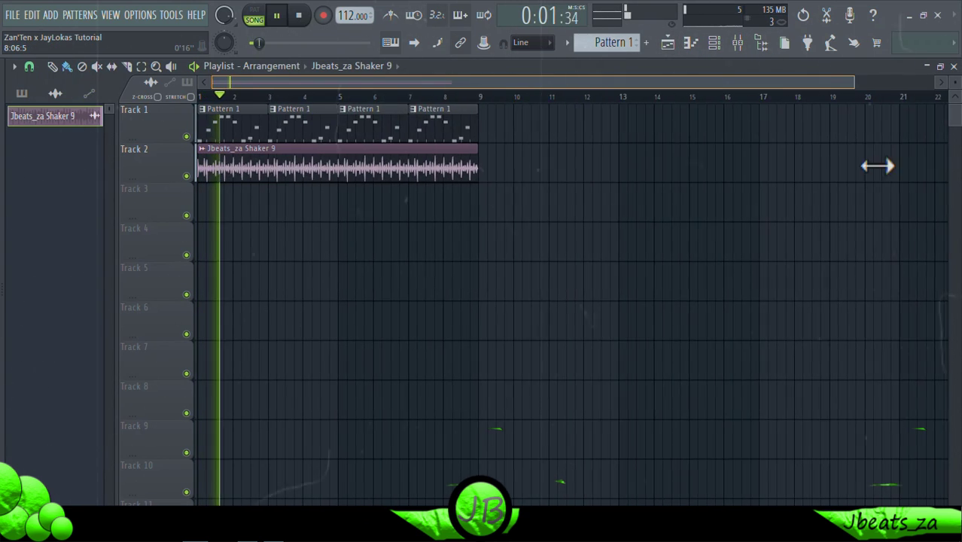
pyautogui.scroll(-1, 606, 37)
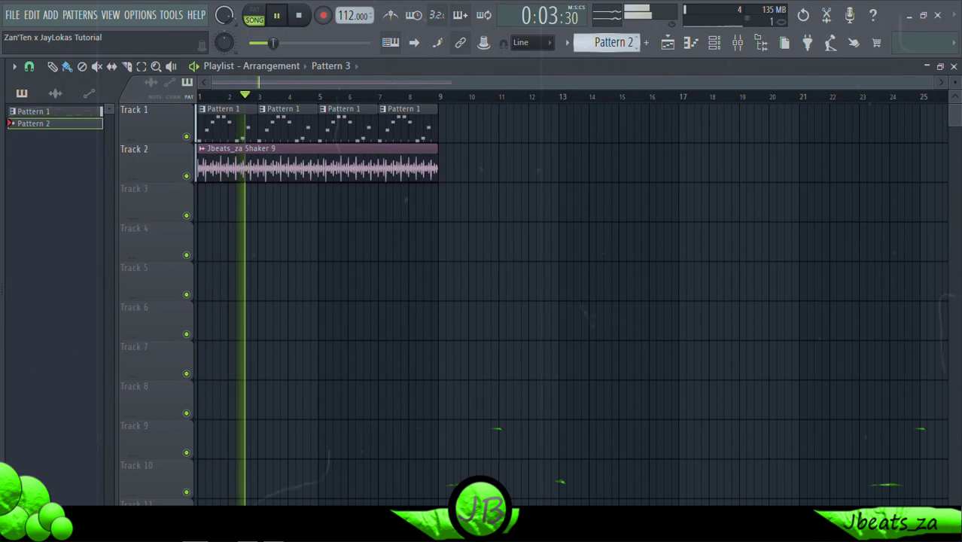
pyautogui.click(200, 209)
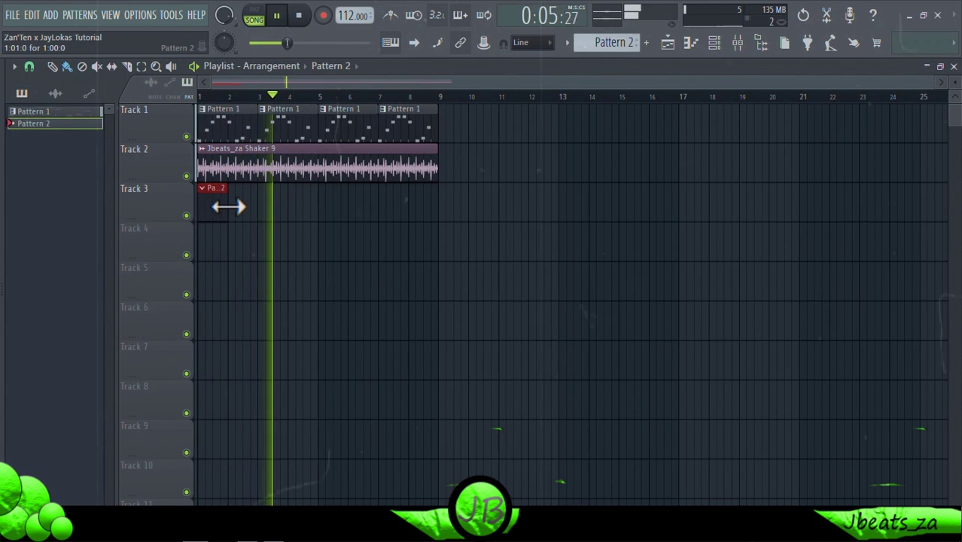
pyautogui.moveTo(227, 208)
pyautogui.mouseDown()
pyautogui.moveTo(327, 208)
pyautogui.moveTo(314, 207)
pyautogui.mouseUp()
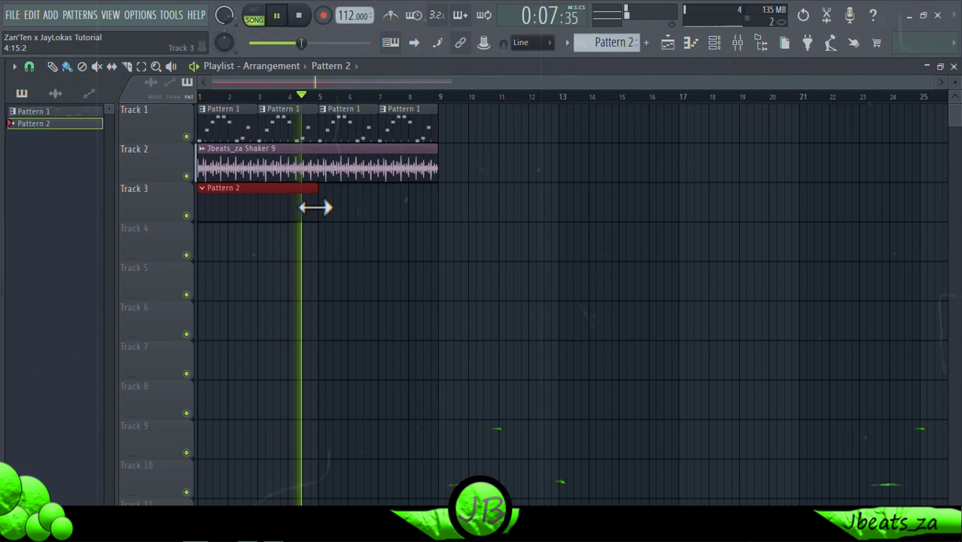
pyautogui.click(329, 243)
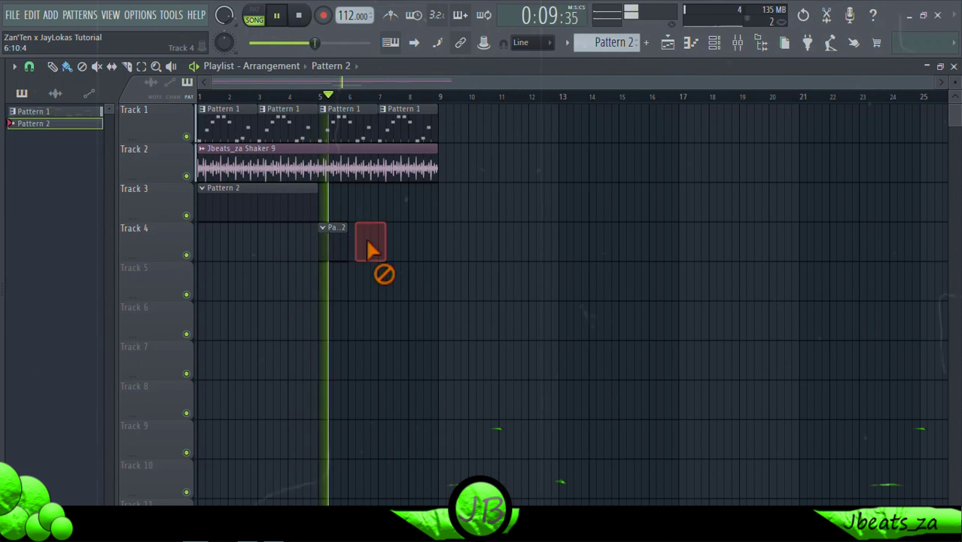
pyautogui.moveTo(357, 240)
pyautogui.mouseDown()
pyautogui.moveTo(431, 245)
pyautogui.moveTo(418, 200)
pyautogui.mouseUp()
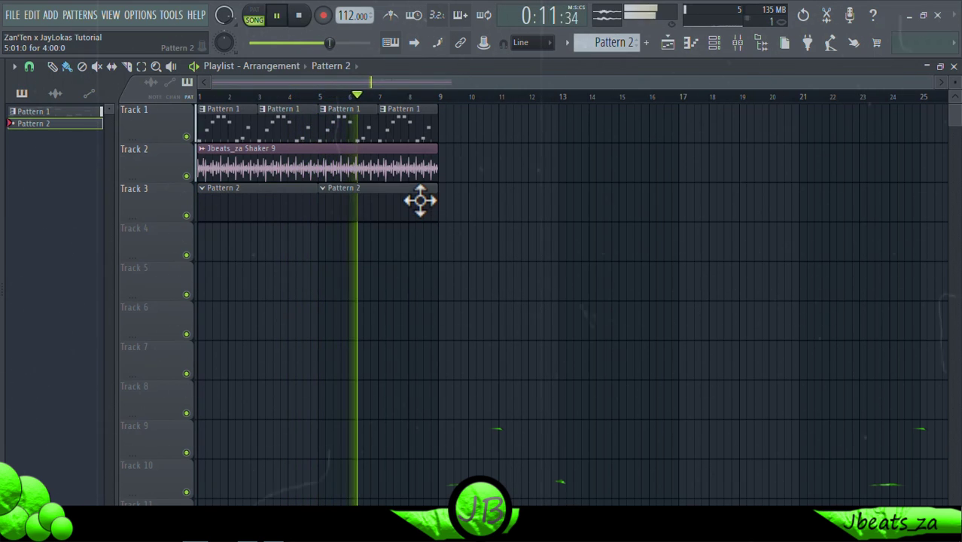
# Add a Hypersonic 2 channel to the channel rack, browse its patch categories and close the plugin window.
pyautogui.doubleClick(412, 202)
pyautogui.click(268, 150)
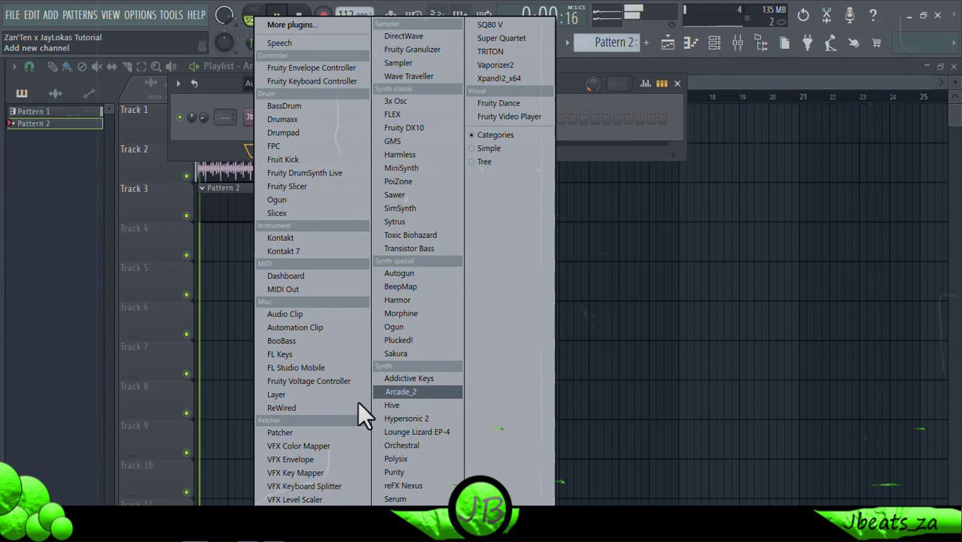
pyautogui.press('Escape')
pyautogui.click(270, 152)
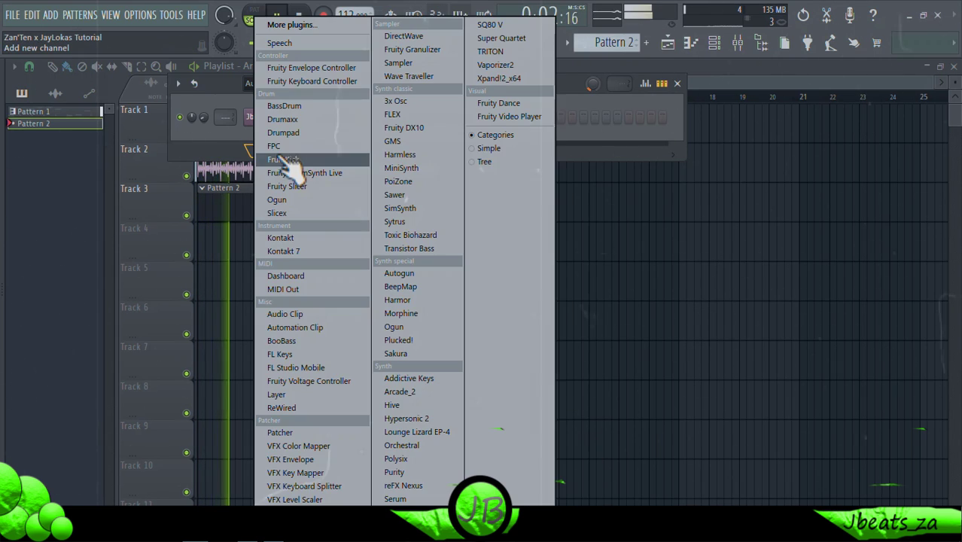
pyautogui.click(432, 419)
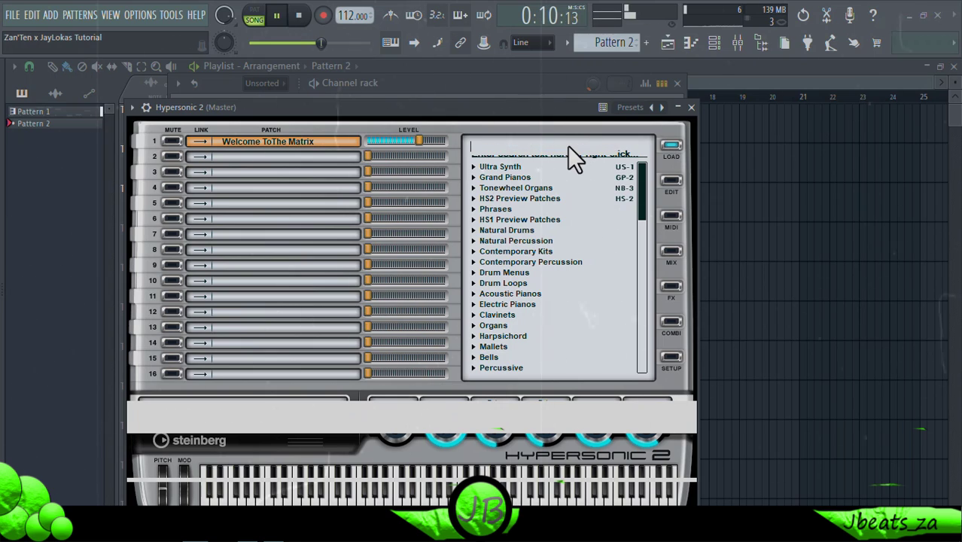
pyautogui.moveTo(640, 205); pyautogui.dragTo(639, 242)
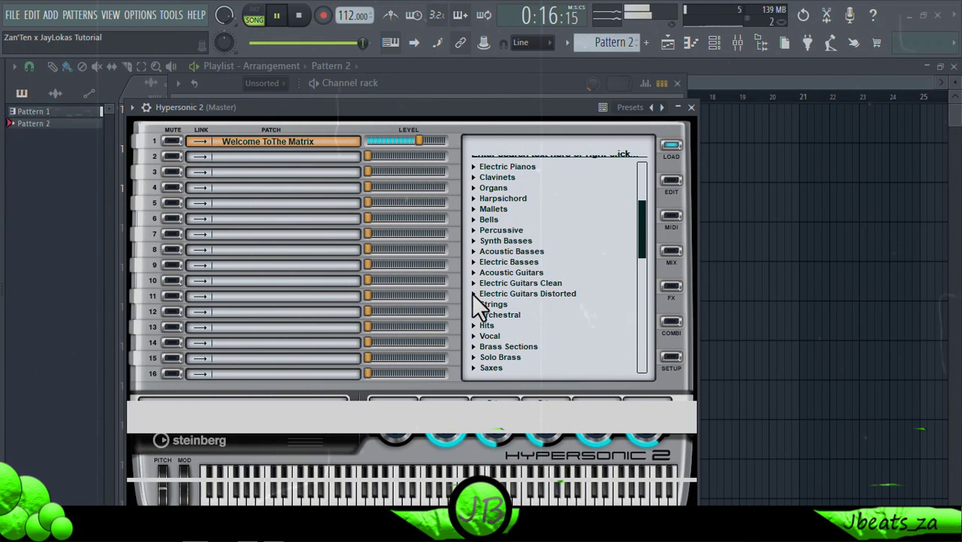
pyautogui.click(691, 107)
# Add a Lounge Lizard EP-4 channel, move its window higher and load the JB CHORDZ preset.
pyautogui.click(263, 196)
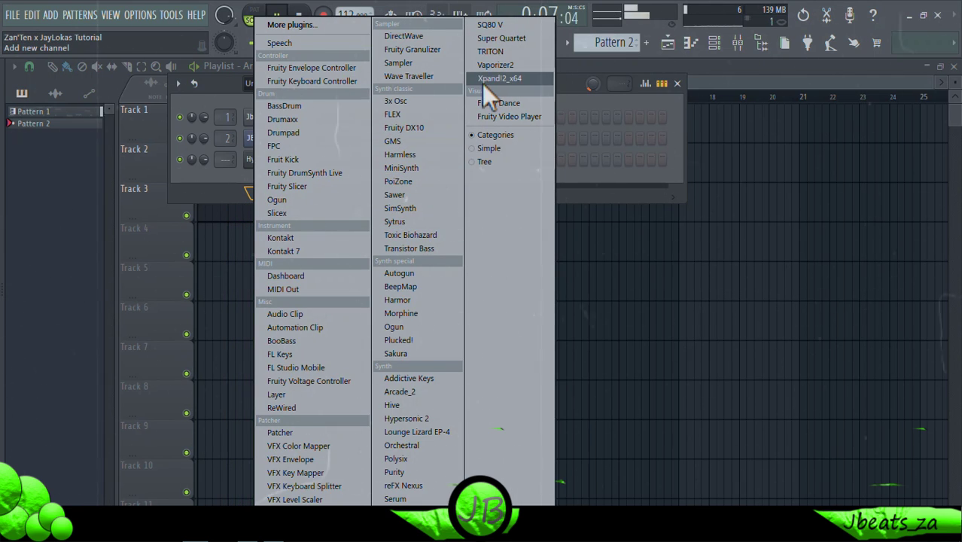
pyautogui.click(443, 429)
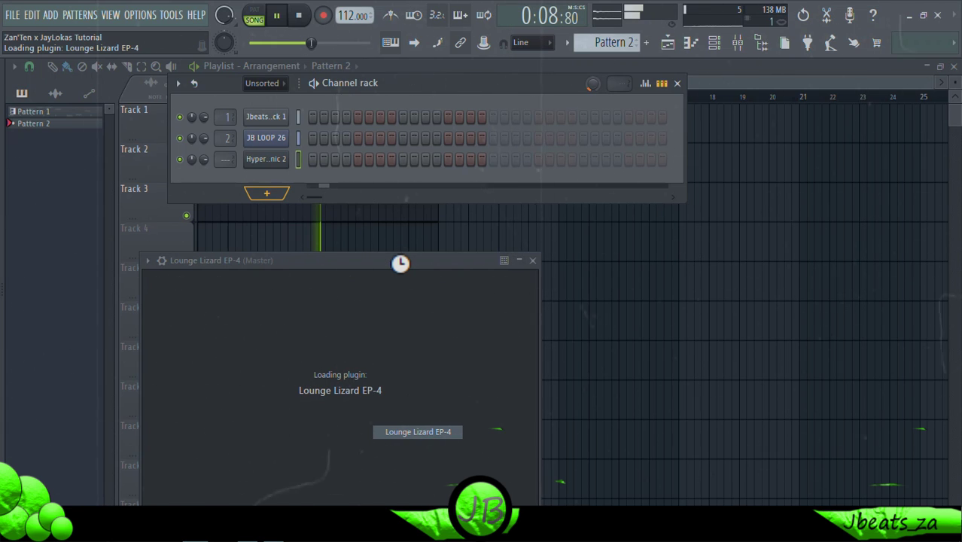
pyautogui.moveTo(400, 262); pyautogui.dragTo(500, 115)
pyautogui.click(692, 113)
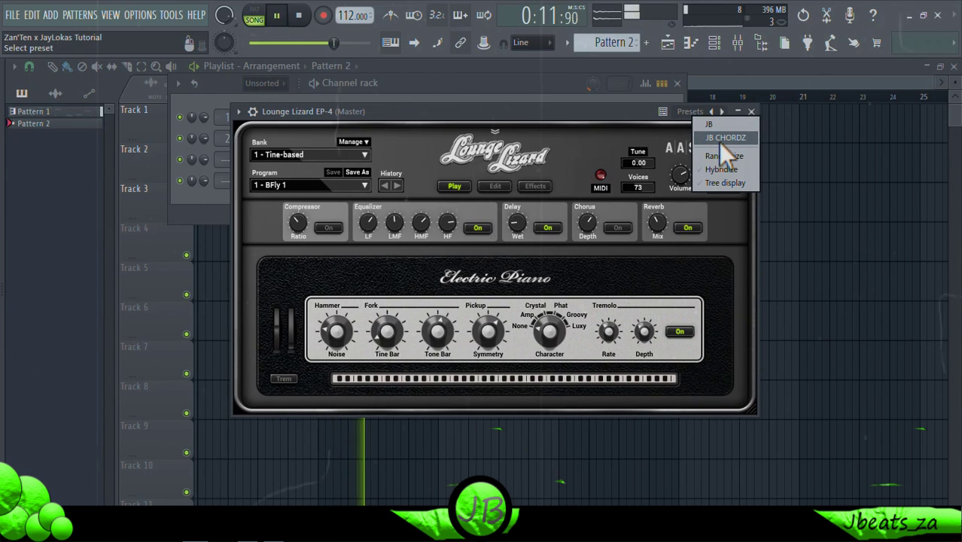
pyautogui.click(719, 141)
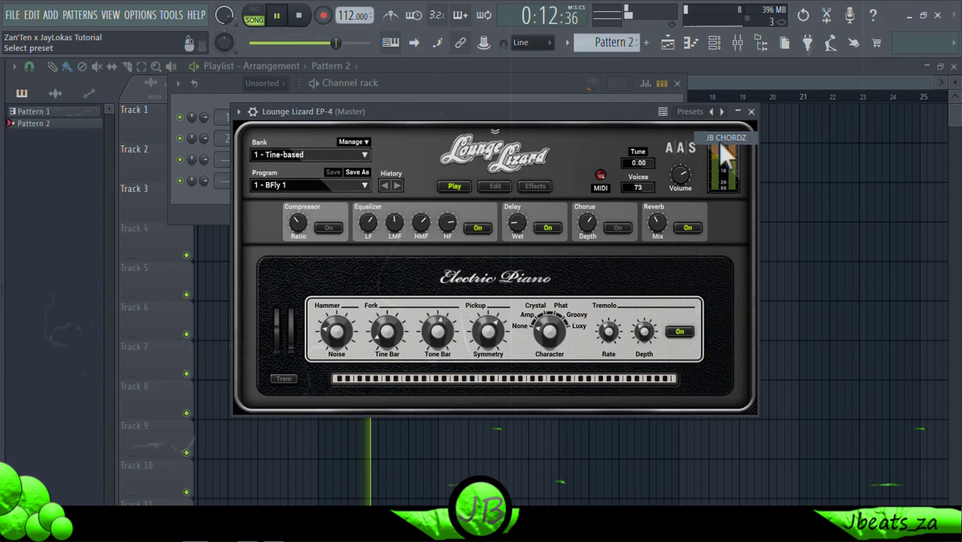
# Look through the electric piano's program list, set its global volume to about -1.5 dB and close the plugin window.
pyautogui.click(279, 188)
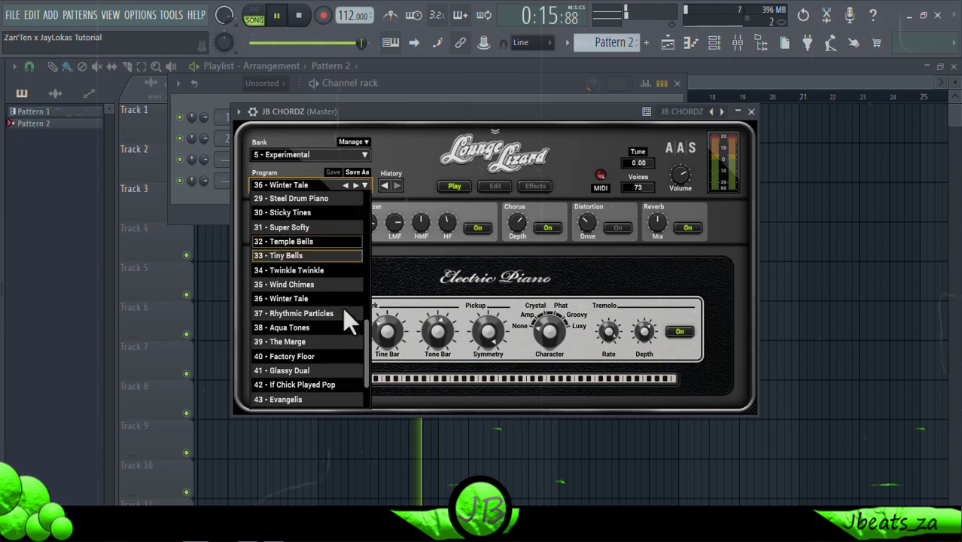
pyautogui.click(456, 164)
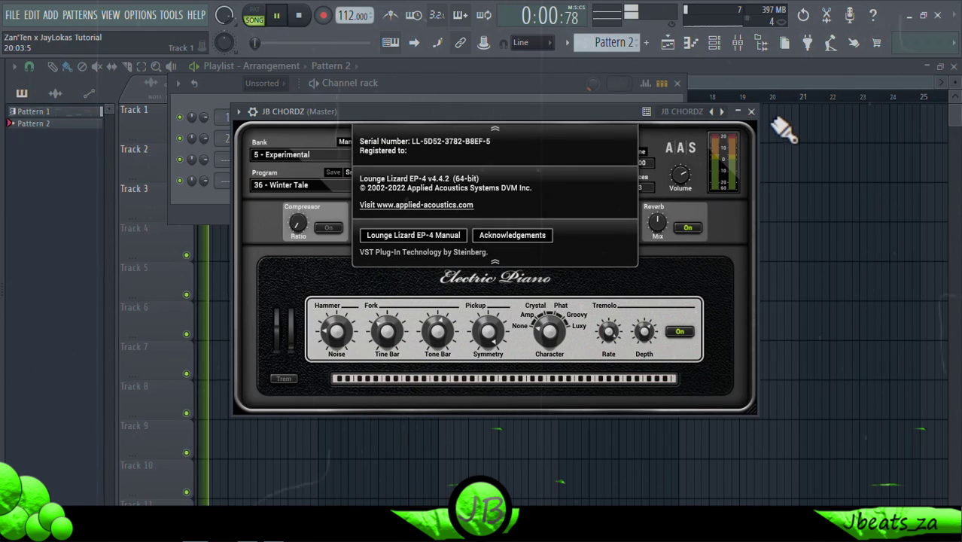
pyautogui.click(715, 211)
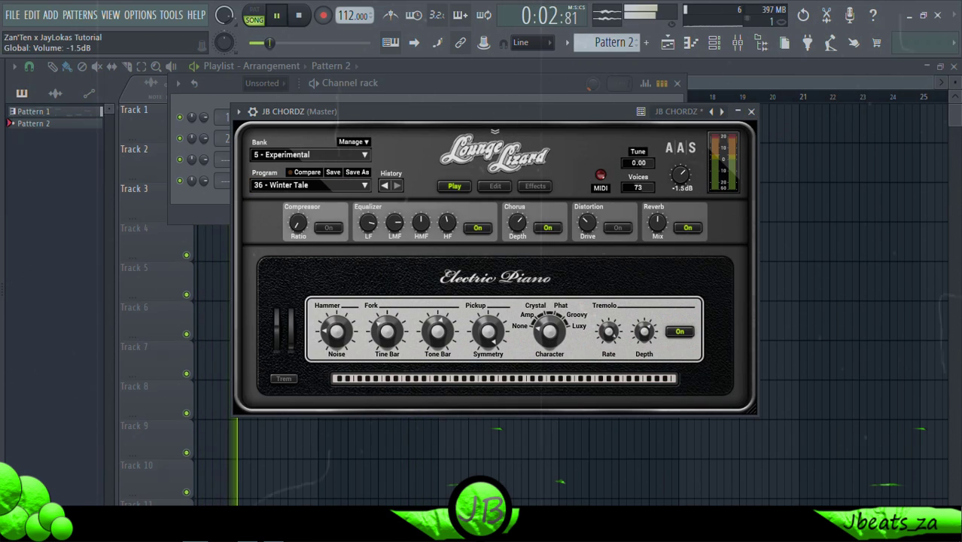
pyautogui.click(750, 112)
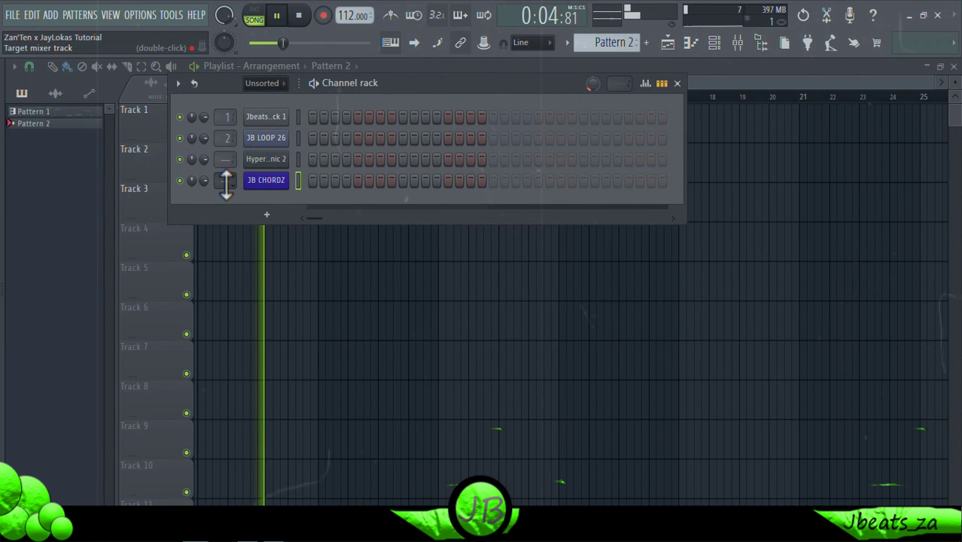
# Route the JB CHORDZ channel to mixer Insert 3 and lower its channel volume.
pyautogui.scroll(3, 225, 180)
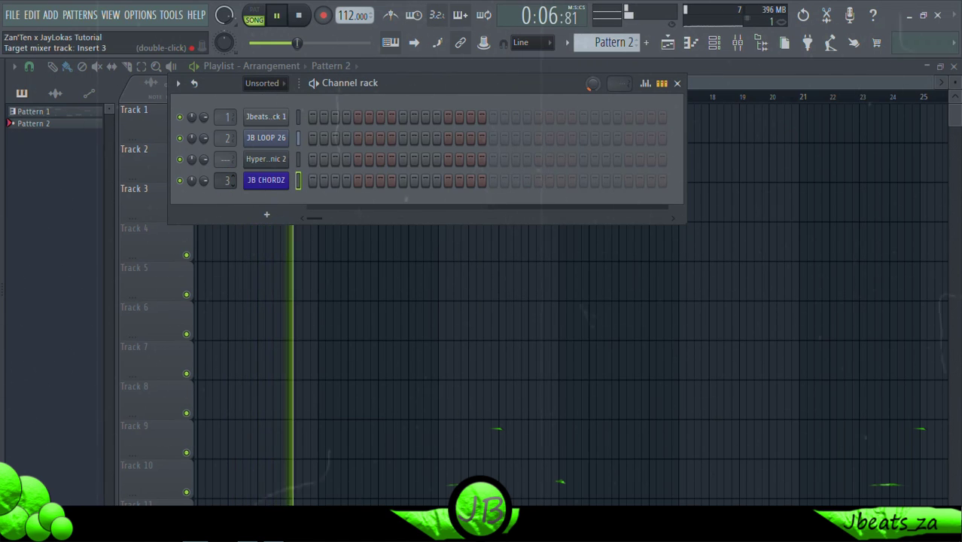
pyautogui.scroll(-3, 203, 181)
# Open JB CHORDZ in the piano roll, enlarge the note area and draw G#4 and B4 notes from step 5 to the end of bar 1.
pyautogui.rightClick(271, 181)
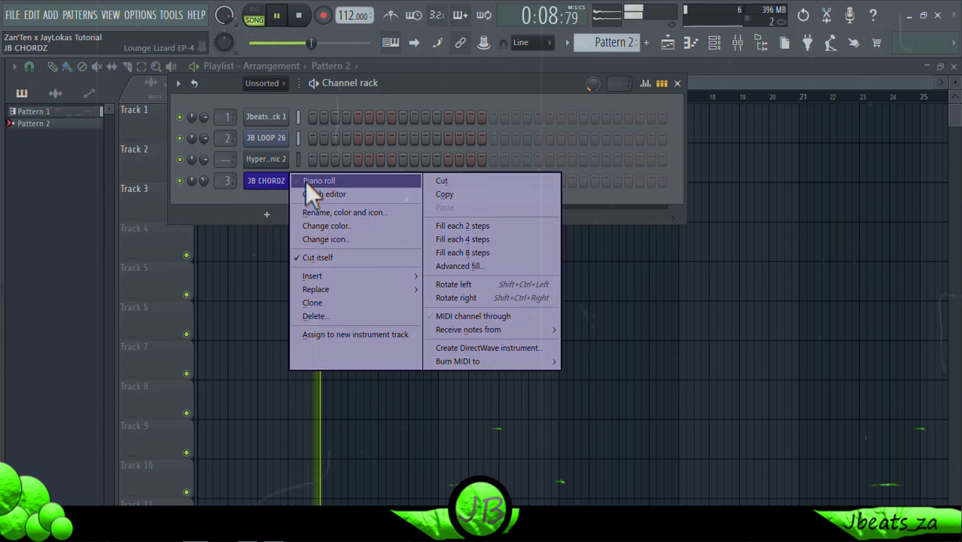
pyautogui.click(305, 182)
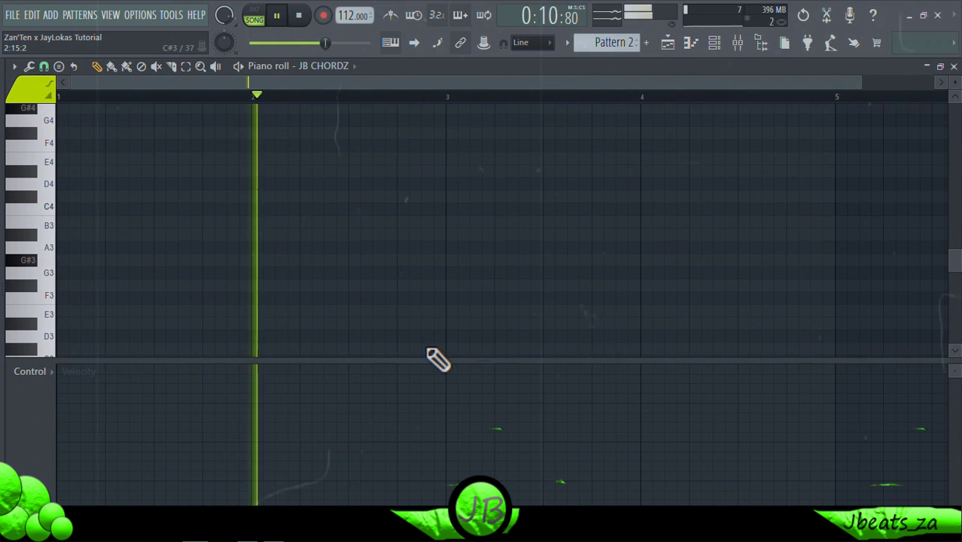
pyautogui.moveTo(420, 361); pyautogui.dragTo(417, 451)
pyautogui.scroll(4, 421, 407)
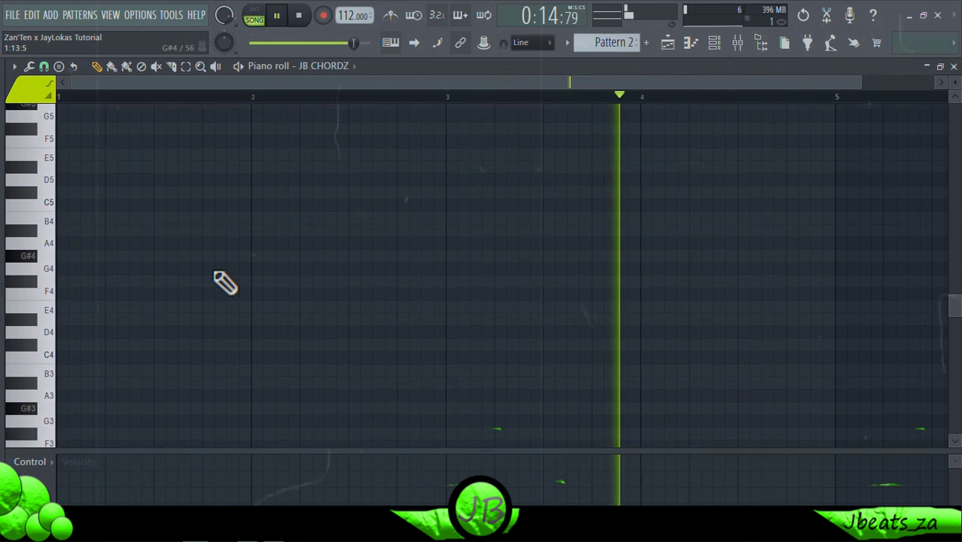
pyautogui.scroll(-1, 136, 251)
pyautogui.click(113, 240)
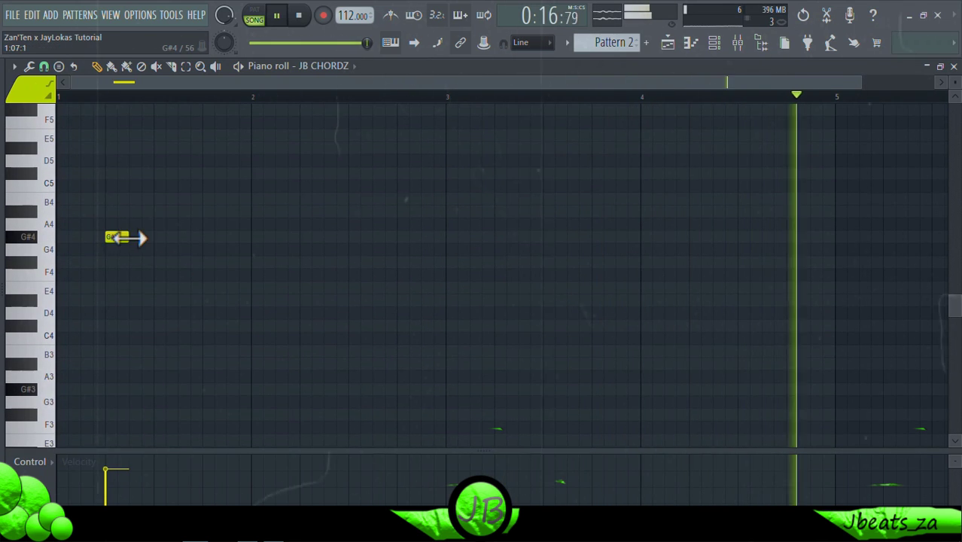
pyautogui.moveTo(129, 237); pyautogui.dragTo(251, 236)
pyautogui.click(110, 200)
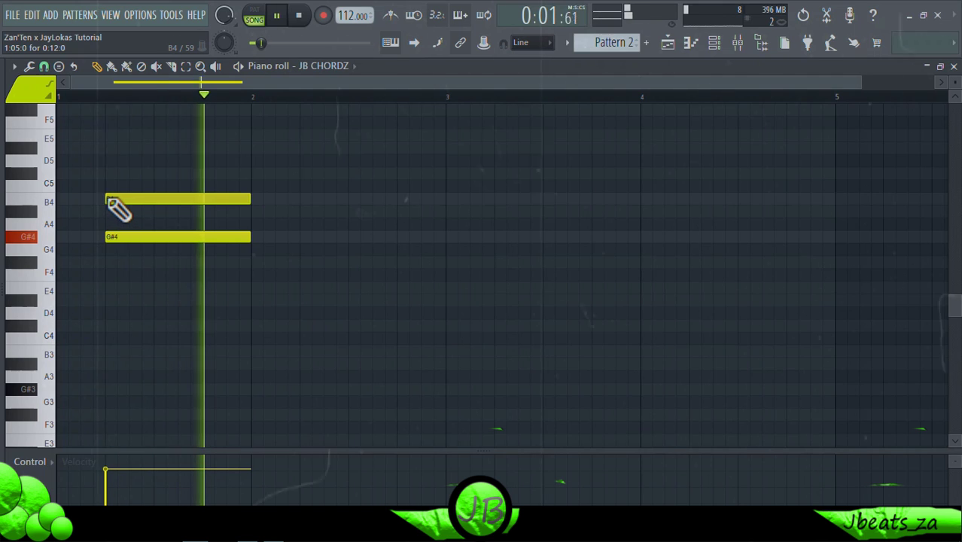
# Complete the bar 1 chord with D#5, A#4 and G#3 notes, and draw G#4 and A#4 notes from step 5 of bar 2.
pyautogui.click(106, 149)
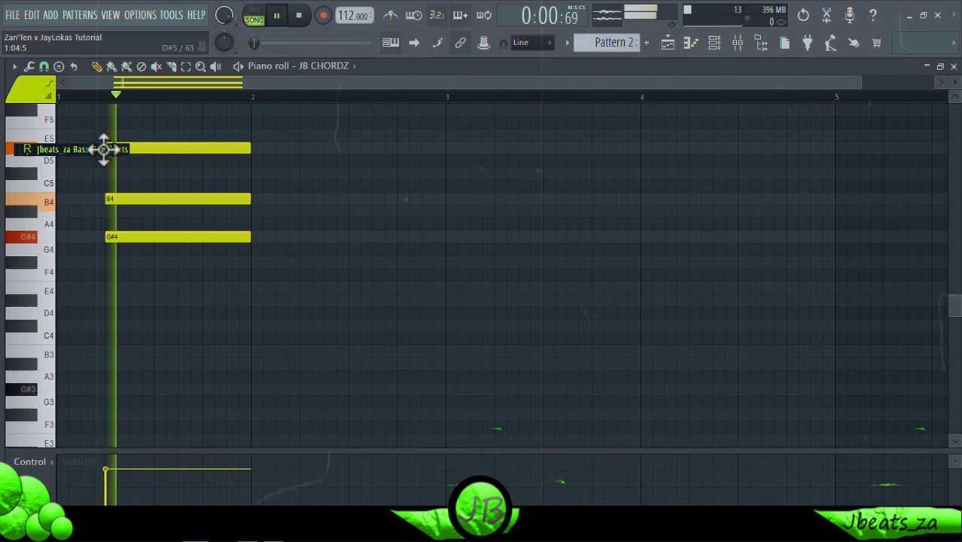
pyautogui.click(113, 211)
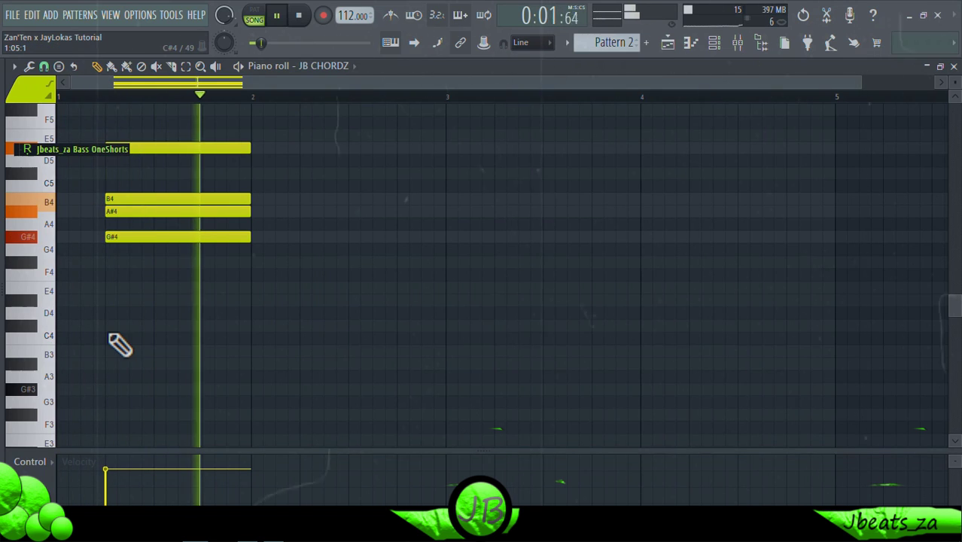
pyautogui.click(102, 390)
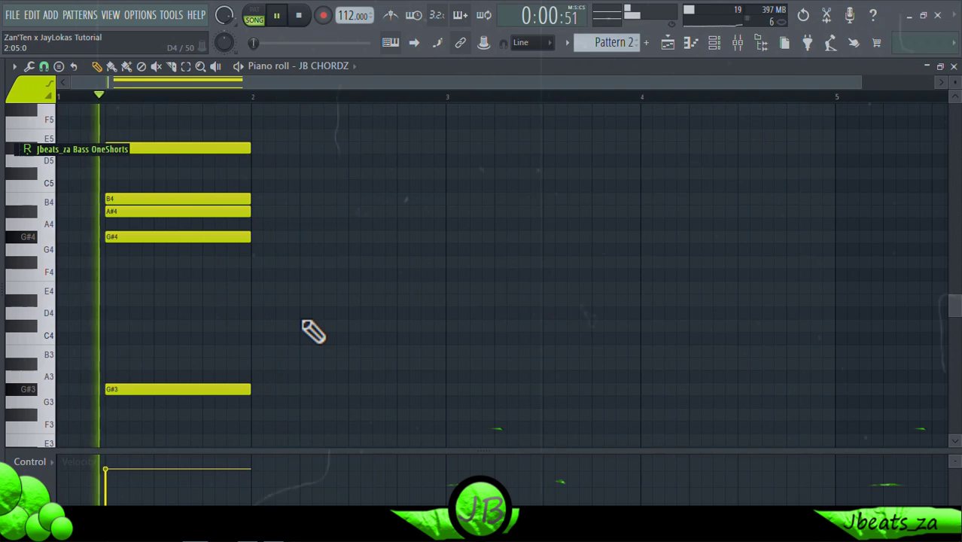
pyautogui.click(304, 237)
pyautogui.click(305, 212)
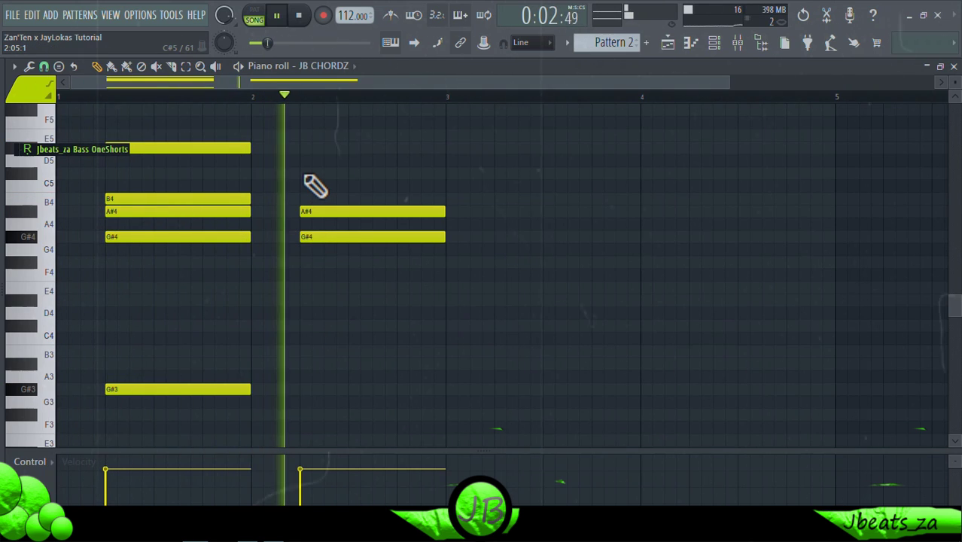
# Duplicate the chords of bars 1 and 2 into bars 3 and 4, and add an E5 note to the bar 4 chord.
pyautogui.moveTo(462, 124); pyautogui.dragTo(61, 399)
pyautogui.hotkey('ctrl', 'b')
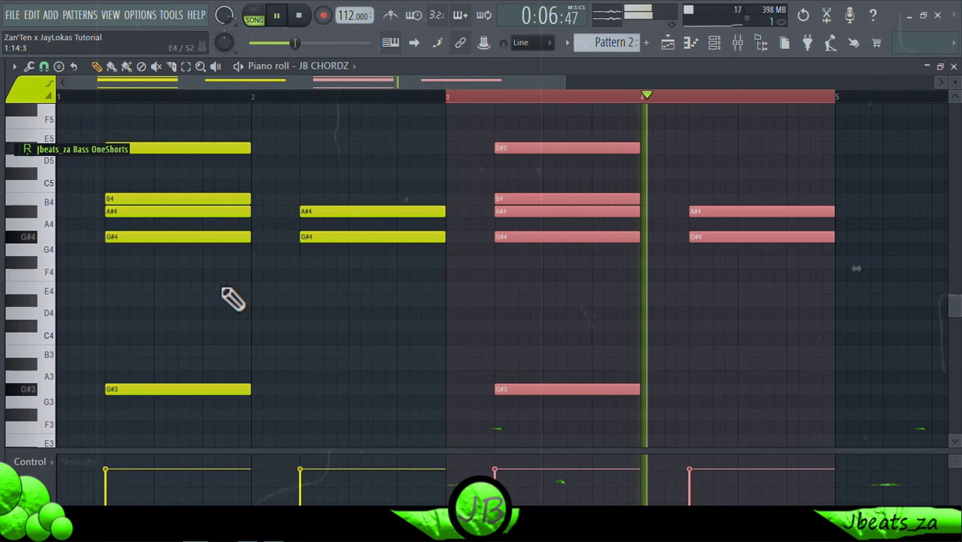
pyautogui.click(497, 136)
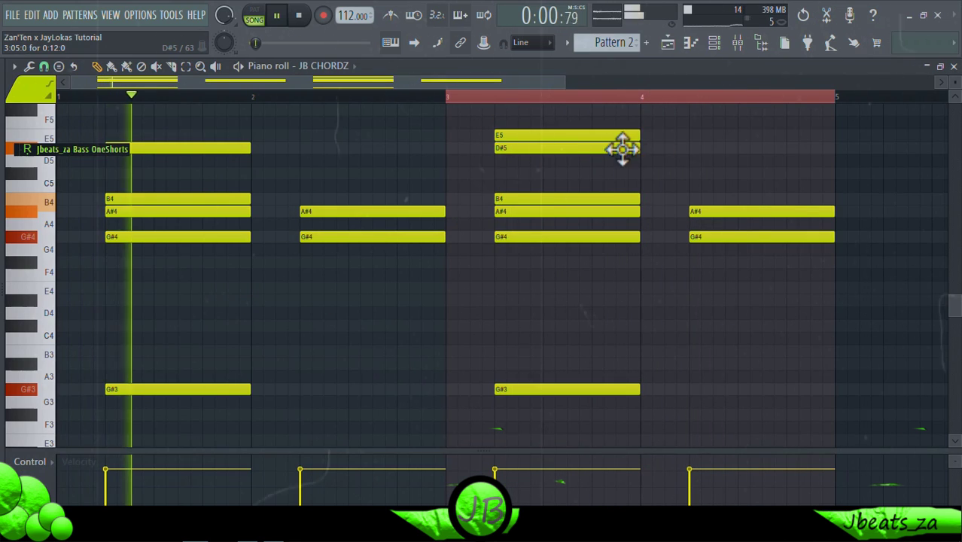
pyautogui.moveTo(624, 138); pyautogui.dragTo(809, 127)
# Add a one-step F#4 lead-in note two steps before the bar 3 chord and a one-step D#5 right before the bar 4 chord.
pyautogui.scroll(-3, 722, 358)
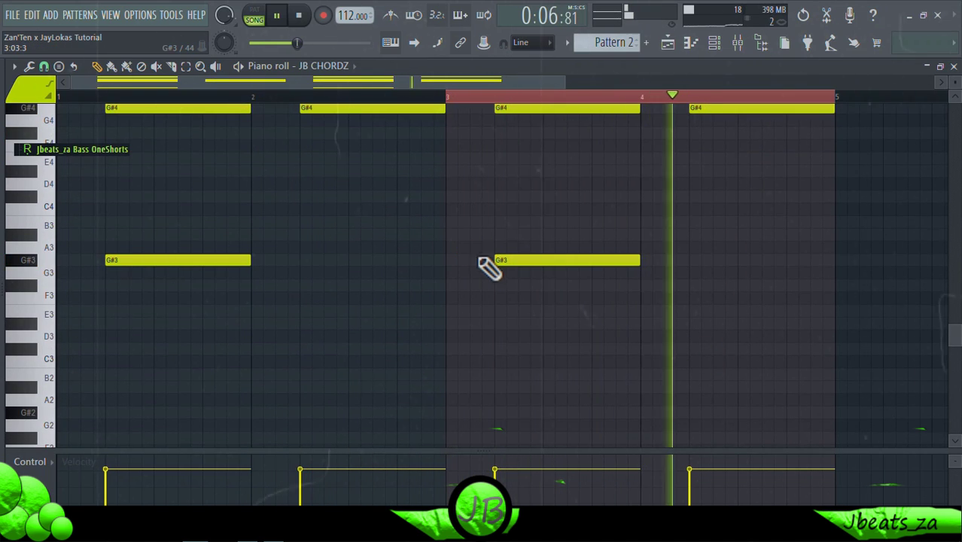
pyautogui.scroll(2, 493, 165)
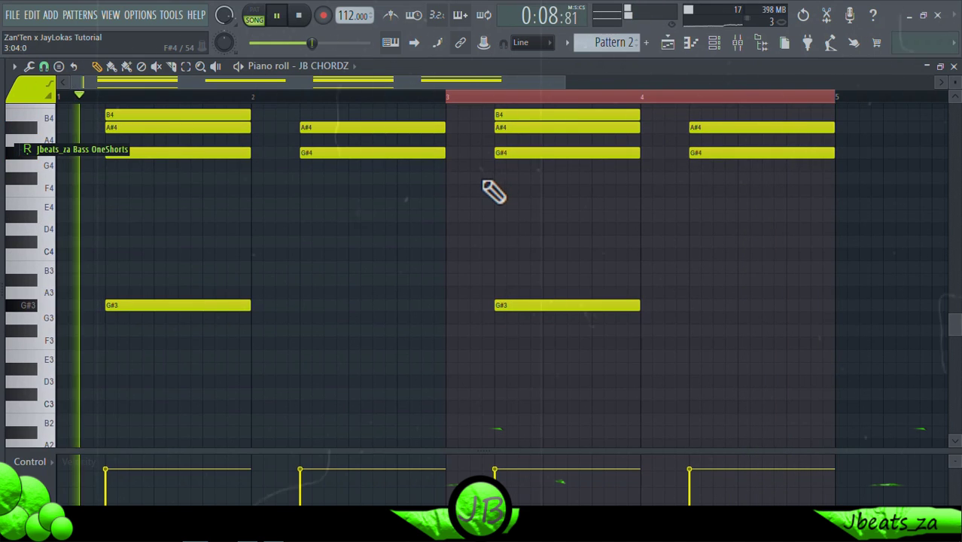
pyautogui.click(492, 179)
pyautogui.moveTo(574, 181); pyautogui.dragTo(548, 178)
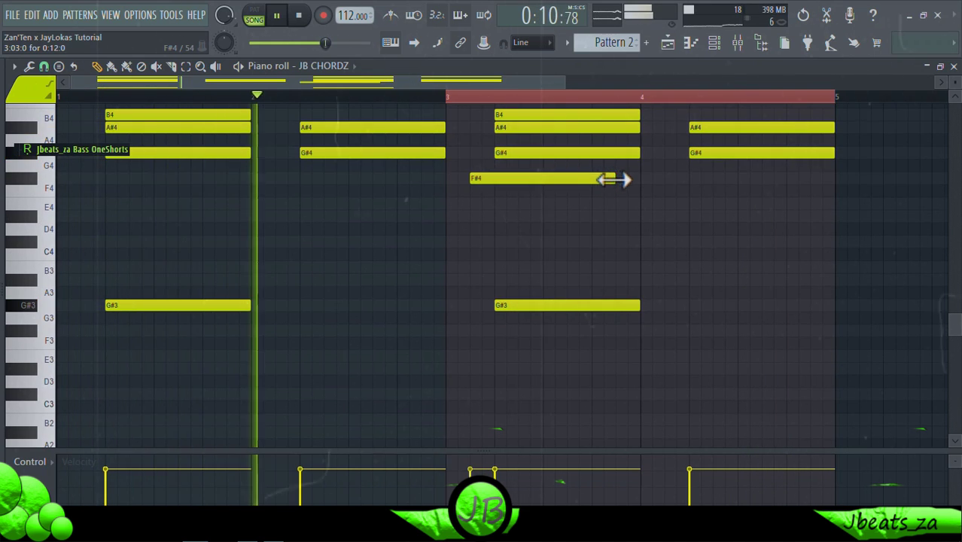
pyautogui.moveTo(613, 178); pyautogui.dragTo(481, 181)
pyautogui.scroll(10, 734, 175)
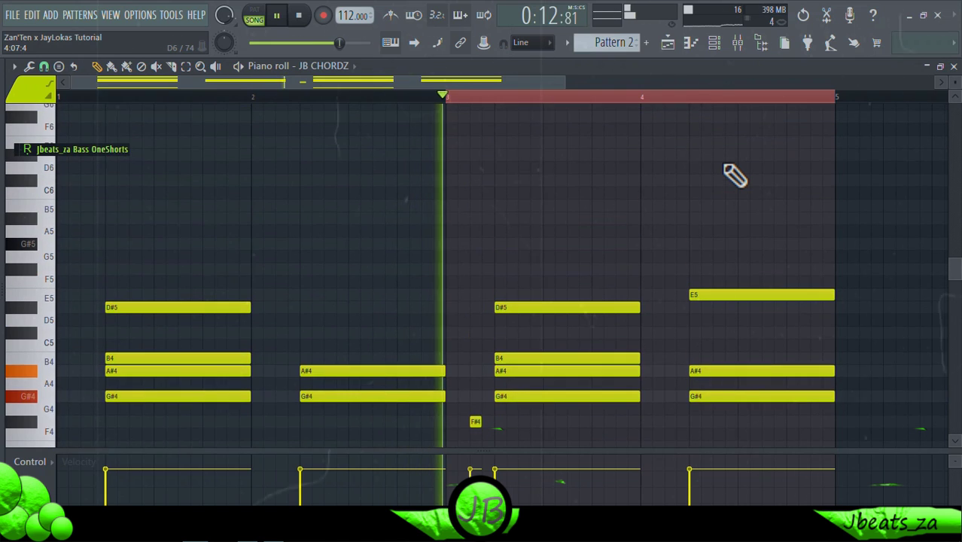
pyautogui.click(682, 307)
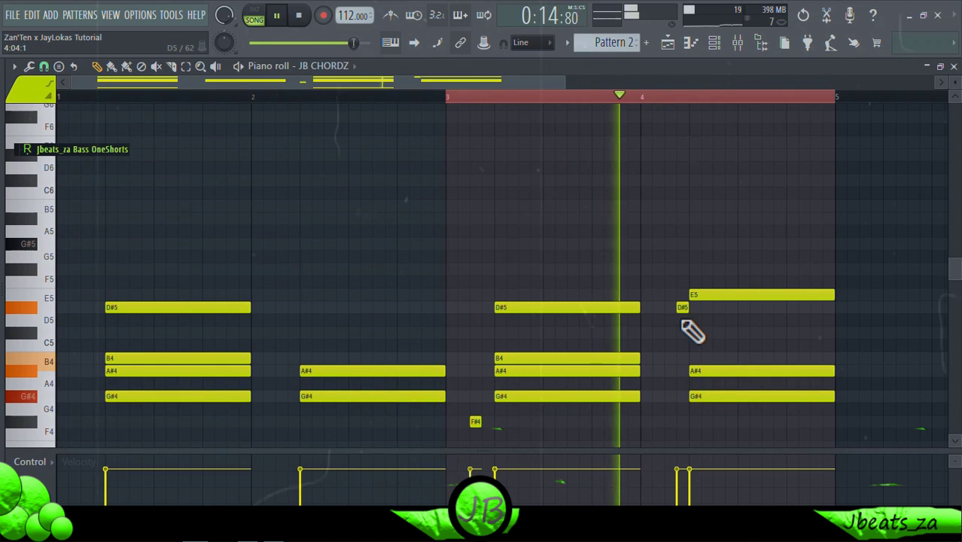
# Randomize the velocities of the JB CHORDZ notes slightly with the piano roll randomizer and accept the change.
pyautogui.scroll(-3, 767, 173)
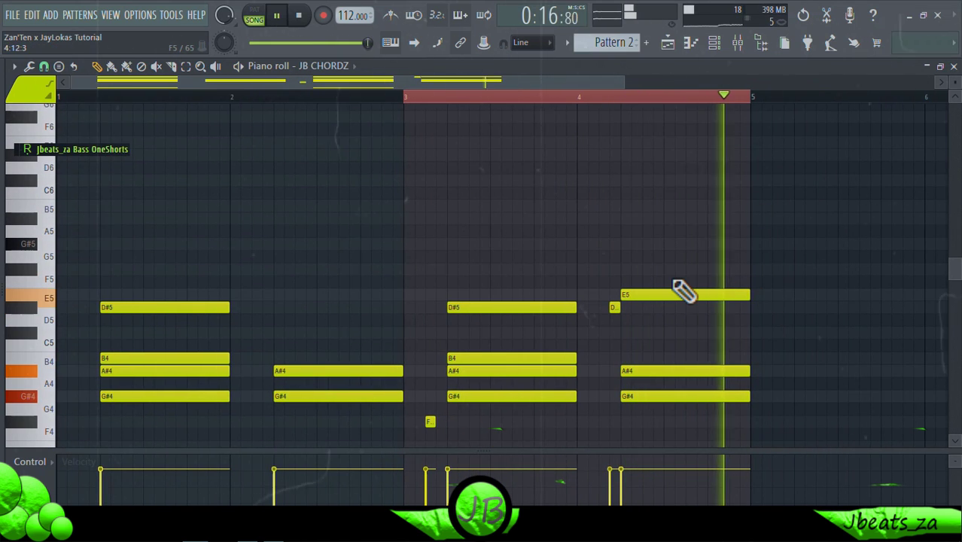
pyautogui.scroll(-3, 670, 286)
pyautogui.hotkey('alt', 'r')
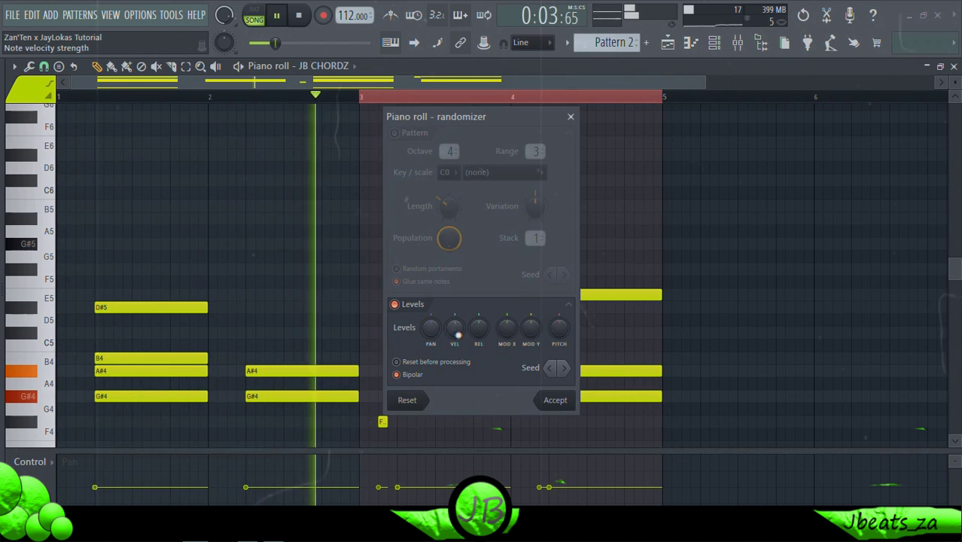
pyautogui.moveTo(455, 326); pyautogui.dragTo(454, 316)
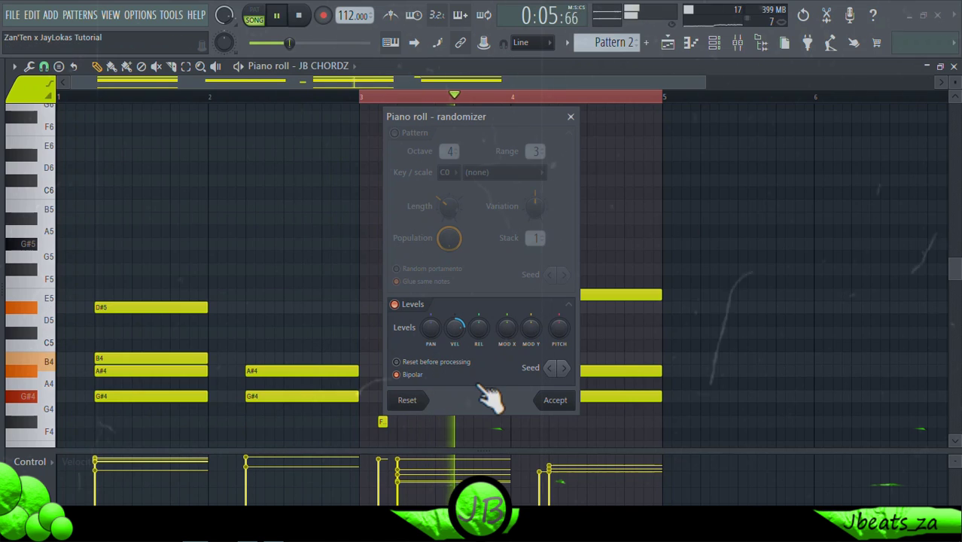
pyautogui.click(555, 399)
# Strum the chords with a very small start time strength, preserving the note ends, and accept the result.
pyautogui.hotkey('alt', 's')
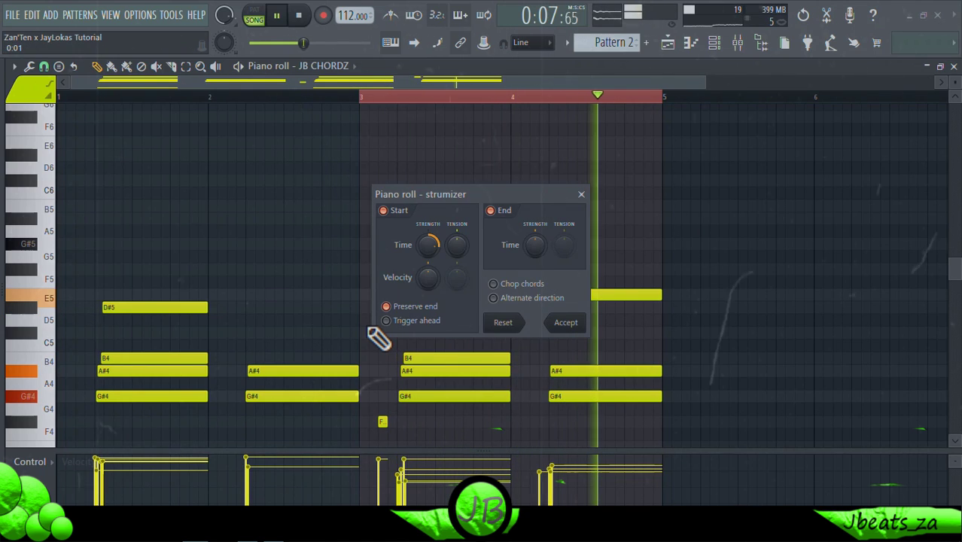
pyautogui.moveTo(427, 251); pyautogui.dragTo(427, 242)
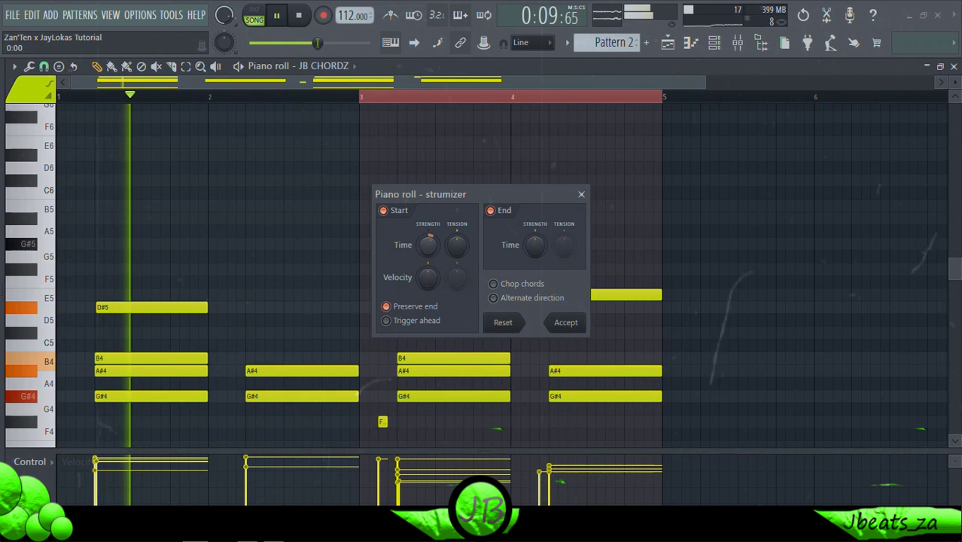
pyautogui.click(568, 323)
# Lower mixer Insert 3 to -3.0 dB and load ValhallaVintageVerb in its first effect slot.
pyautogui.press('F9')
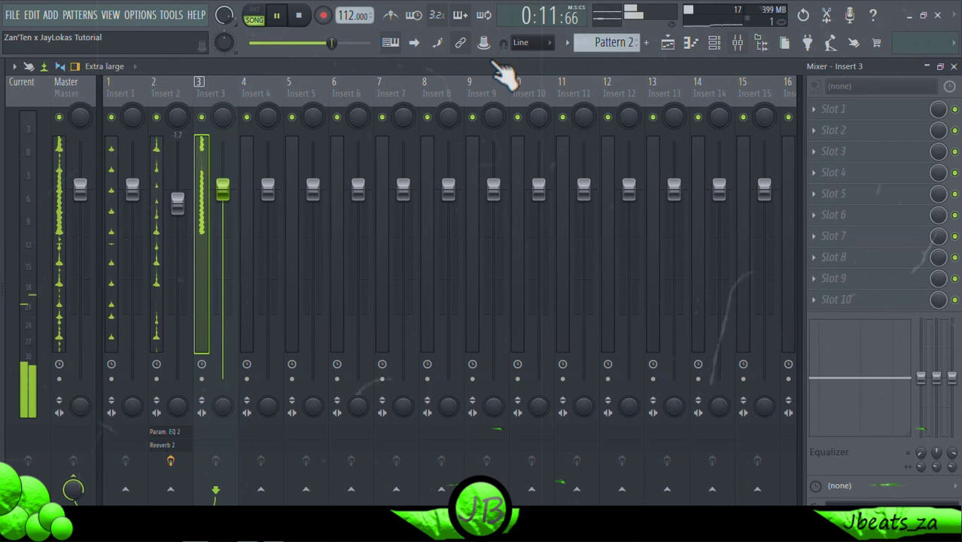
pyautogui.moveTo(223, 187)
pyautogui.mouseDown()
pyautogui.moveTo(234, 232)
pyautogui.moveTo(222, 206)
pyautogui.mouseUp()
pyautogui.click(849, 115)
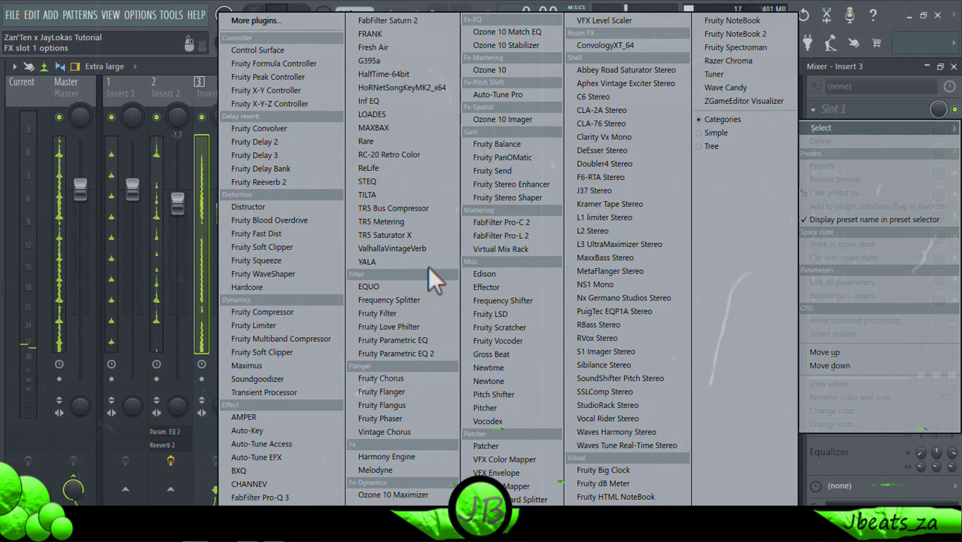
pyautogui.click(421, 248)
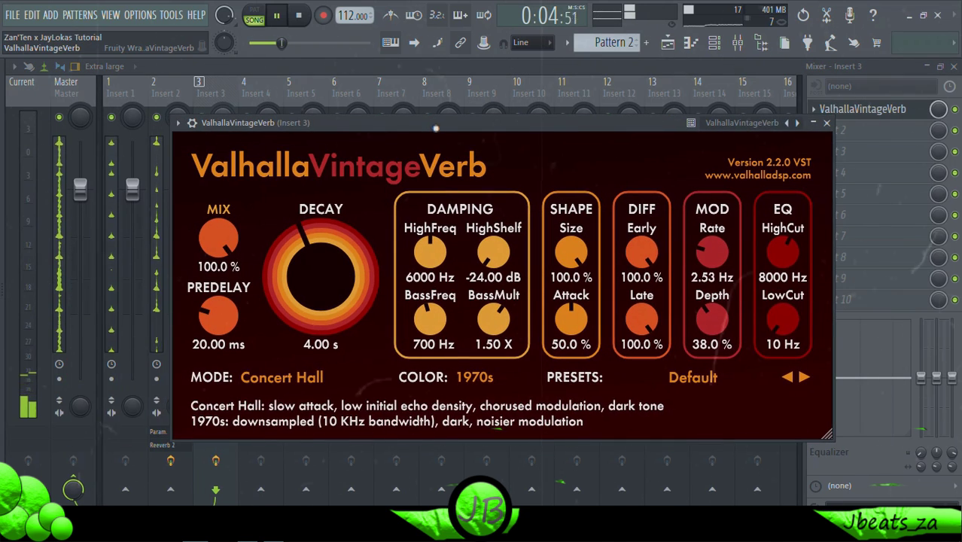
# Set the ValhallaVintageVerb low cut to about 860 Hz, the decay to 1.99 s and the mix to 31.6 %.
pyautogui.moveTo(813, 240)
pyautogui.mouseDown()
pyautogui.moveTo(816, 213)
pyautogui.moveTo(812, 229)
pyautogui.mouseUp()
pyautogui.moveTo(361, 304)
pyautogui.mouseDown()
pyautogui.moveTo(360, 320)
pyautogui.moveTo(359, 309)
pyautogui.mouseUp()
pyautogui.moveTo(224, 256); pyautogui.dragTo(222, 319)
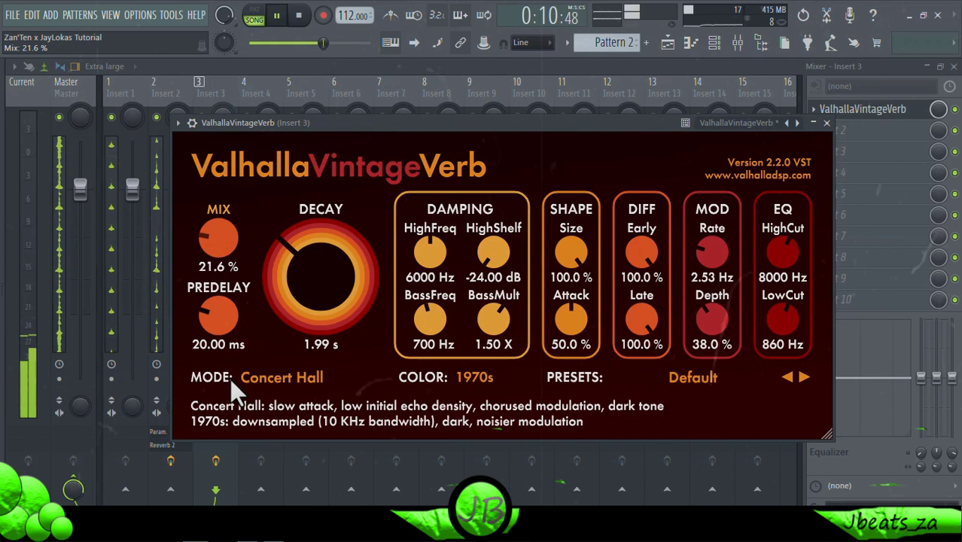
pyautogui.moveTo(231, 377)
pyautogui.mouseDown()
pyautogui.moveTo(231, 361)
pyautogui.moveTo(237, 376)
pyautogui.mouseUp()
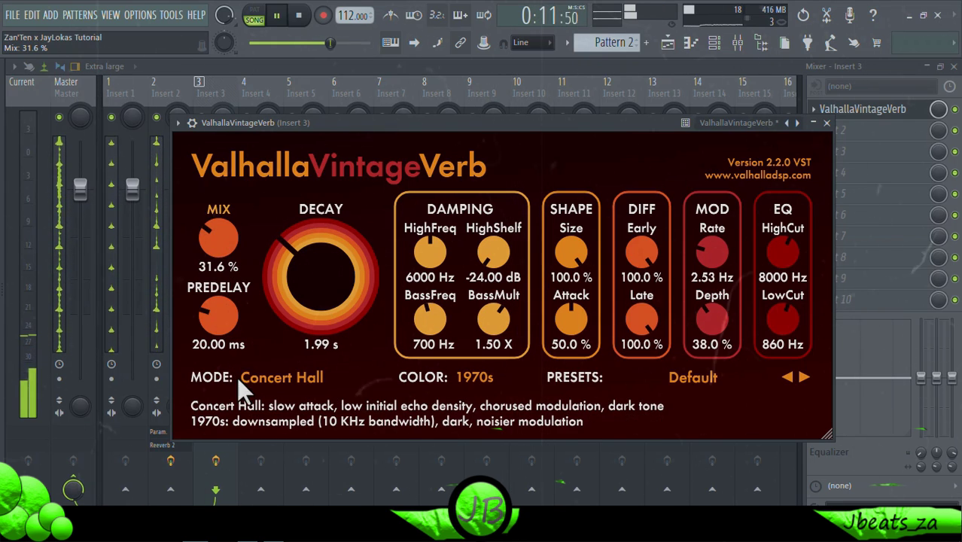
# Add Fruity Parametric EQ 2 to Insert 3's second slot with the 40Hz + 18kHz cut preset, raising the high-pass to about 111 Hz and lowering the low-pass.
pyautogui.click(833, 131)
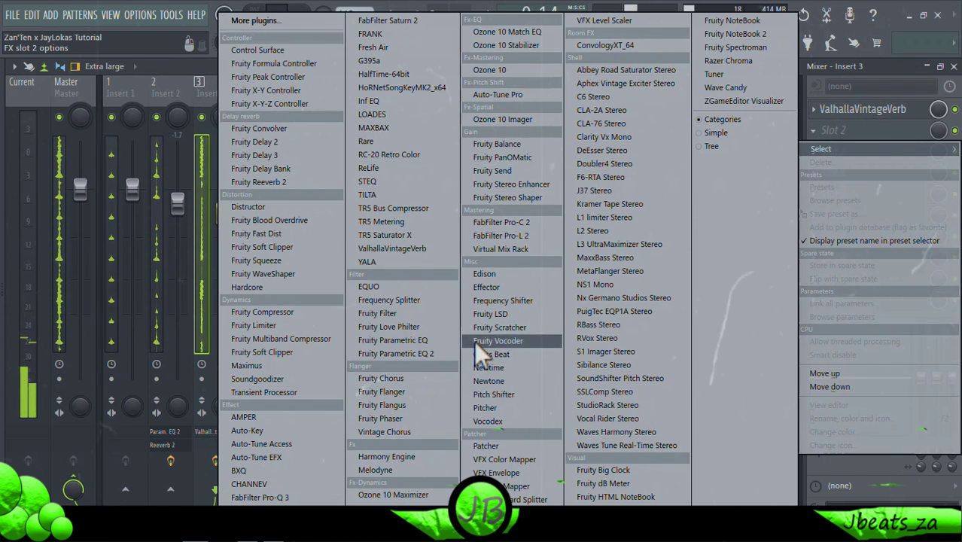
pyautogui.click(436, 354)
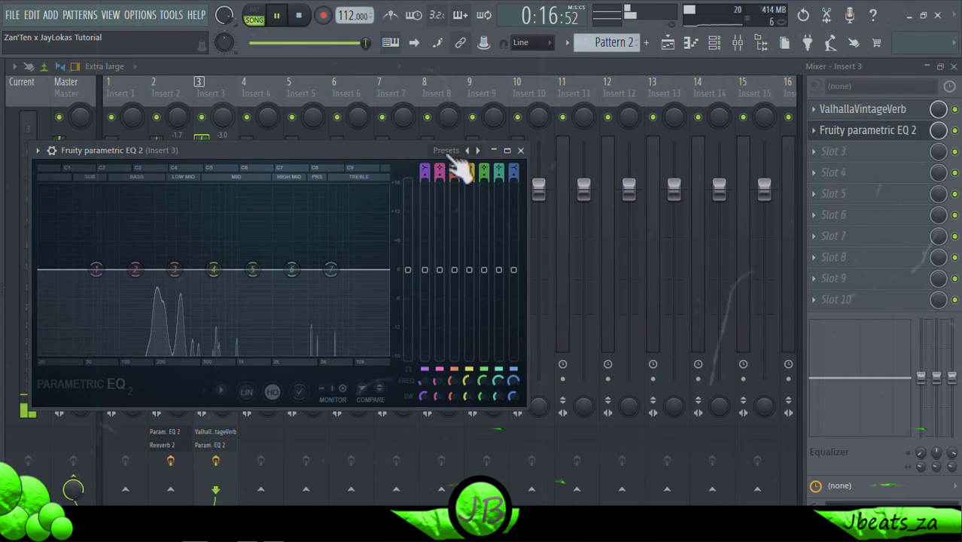
pyautogui.click(452, 152)
pyautogui.click(487, 223)
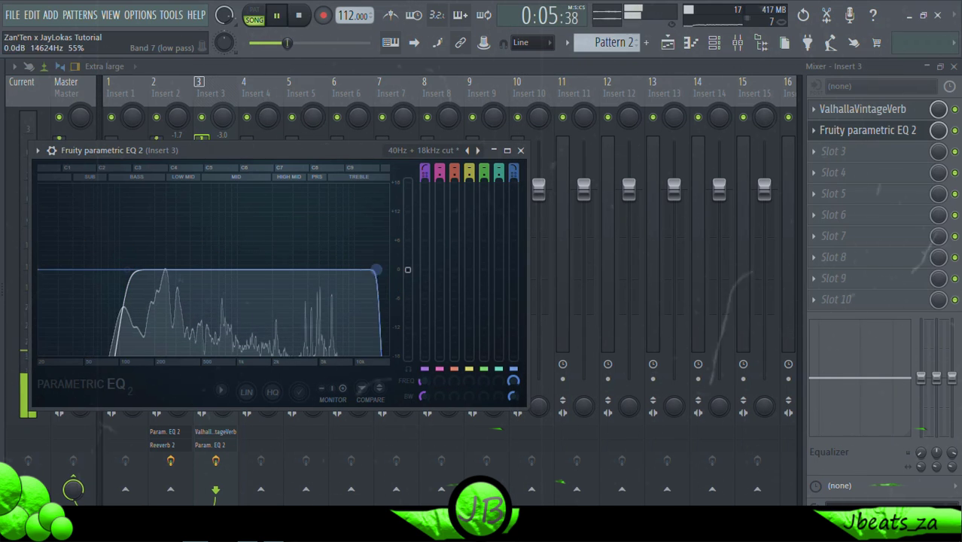
pyautogui.scroll(-2, 375, 269)
pyautogui.scroll(-2, 126, 270)
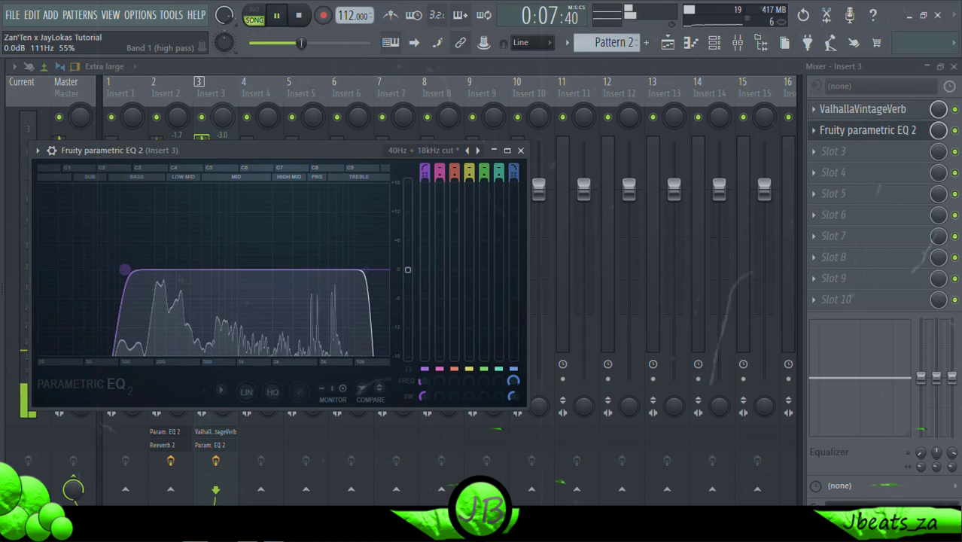
pyautogui.click(520, 149)
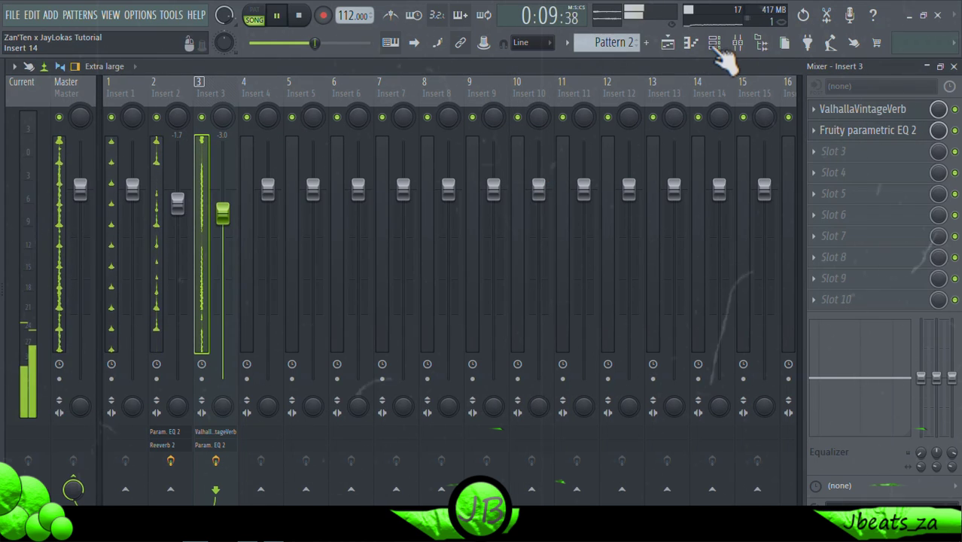
# Clone the JB CHORDZ channel in the channel rack.
pyautogui.click(715, 47)
pyautogui.rightClick(284, 177)
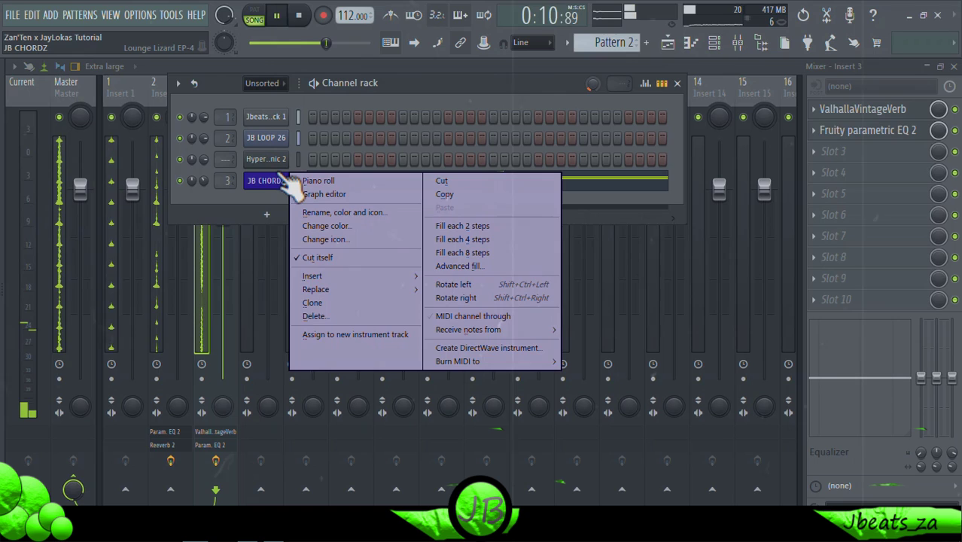
pyautogui.click(330, 303)
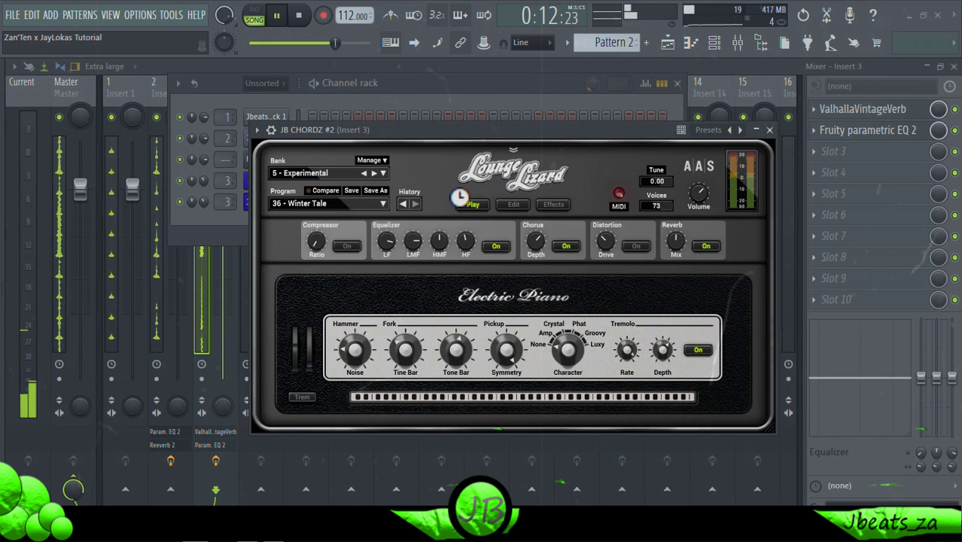
# Change the cloned electric piano's program to 21 - Mellow Wah.
pyautogui.click(342, 202)
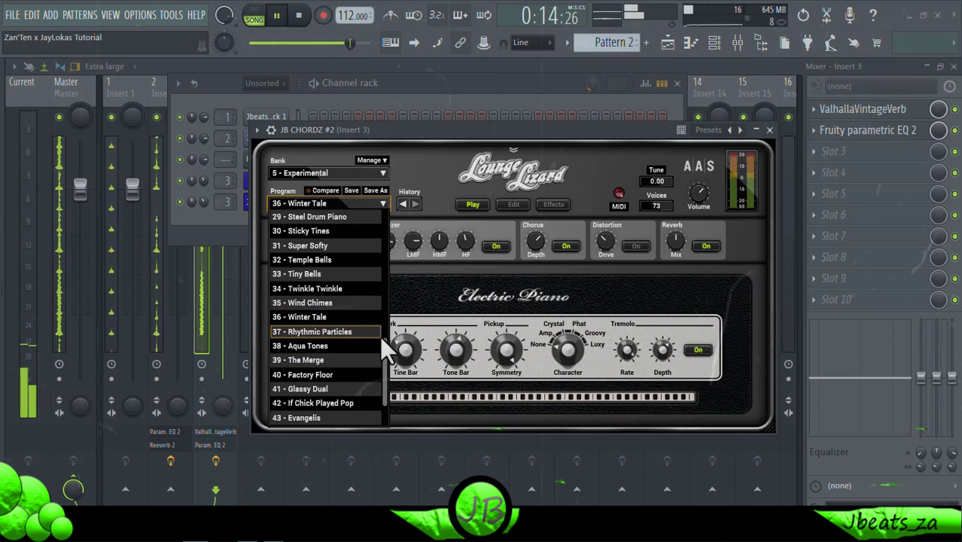
pyautogui.moveTo(386, 332); pyautogui.dragTo(389, 293)
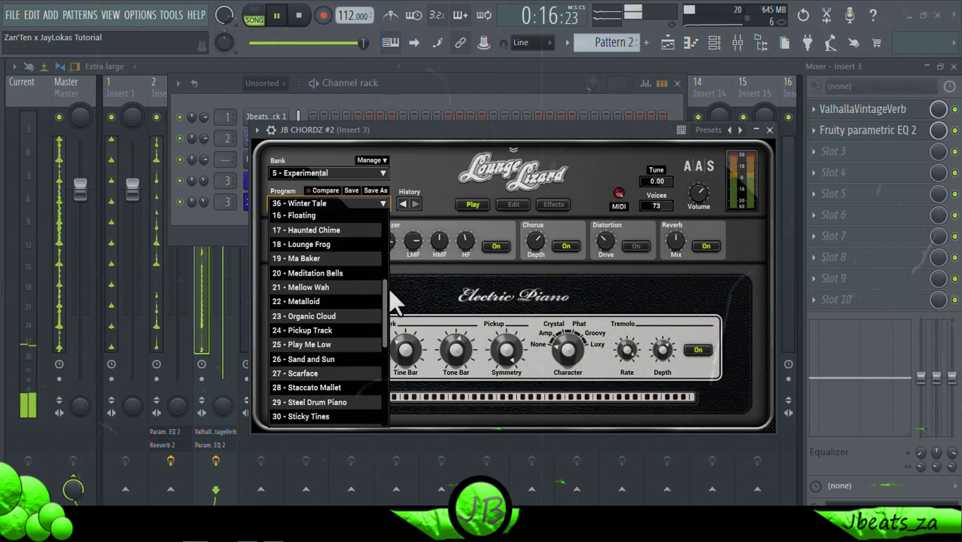
pyautogui.click(340, 287)
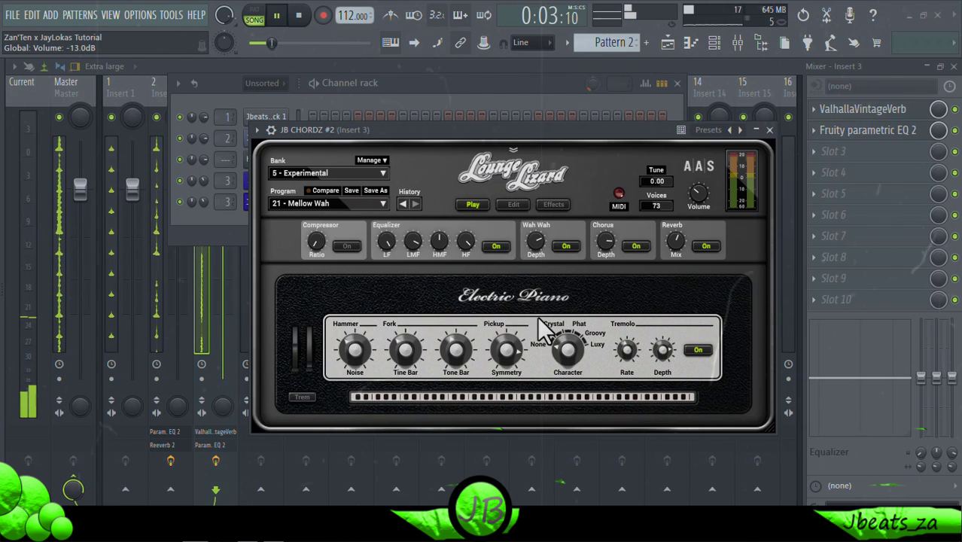
# Lower the Mellow Wah hammer stiffness, set the hammer force to -12.4 dB and close the plugin window.
pyautogui.click(512, 204)
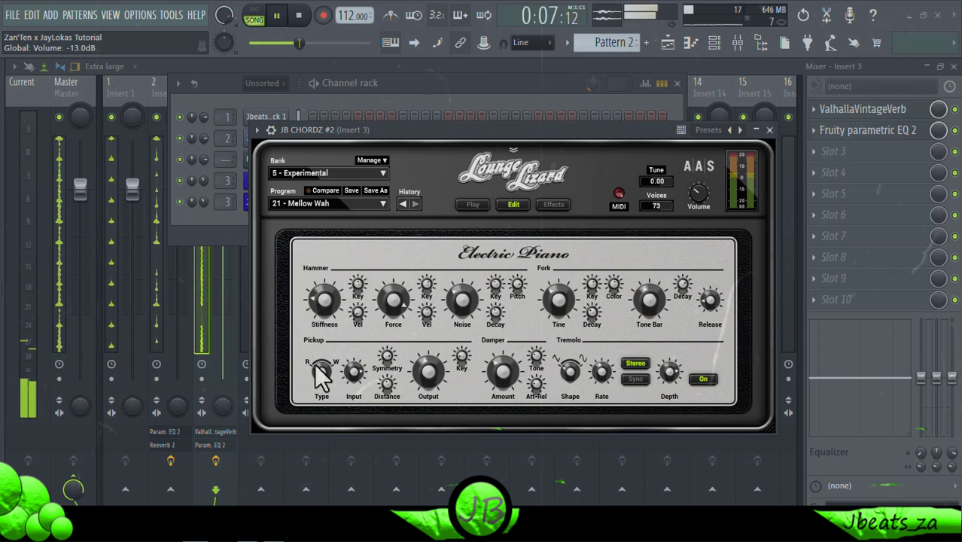
pyautogui.moveTo(324, 300); pyautogui.dragTo(324, 293)
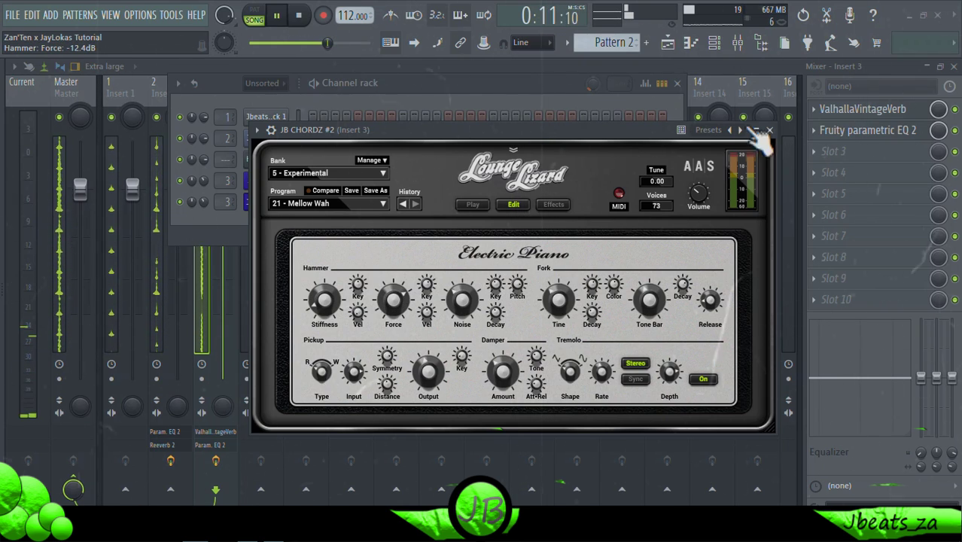
pyautogui.click(768, 131)
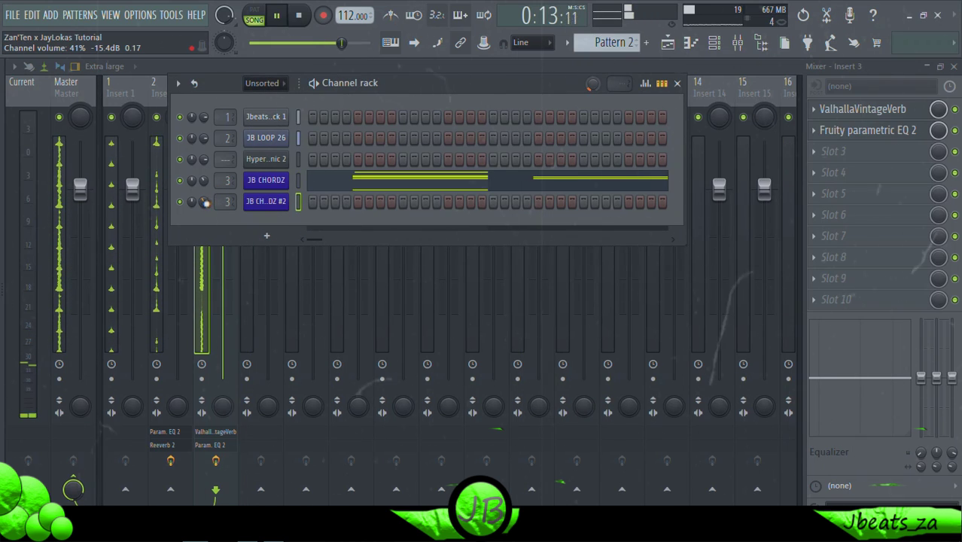
# Route the cloned JB CHORDZ #2 channel to mixer Insert 4.
pyautogui.scroll(1, 227, 201)
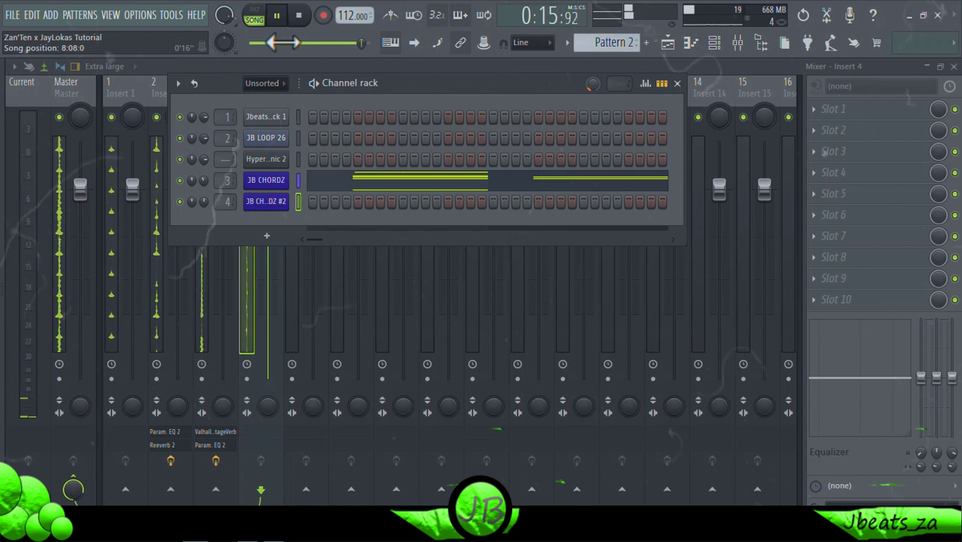
# Record a melody between B5 and G#6 on JB CHORDZ #2 using notes and automation recording, and stop playback.
pyautogui.click(324, 16)
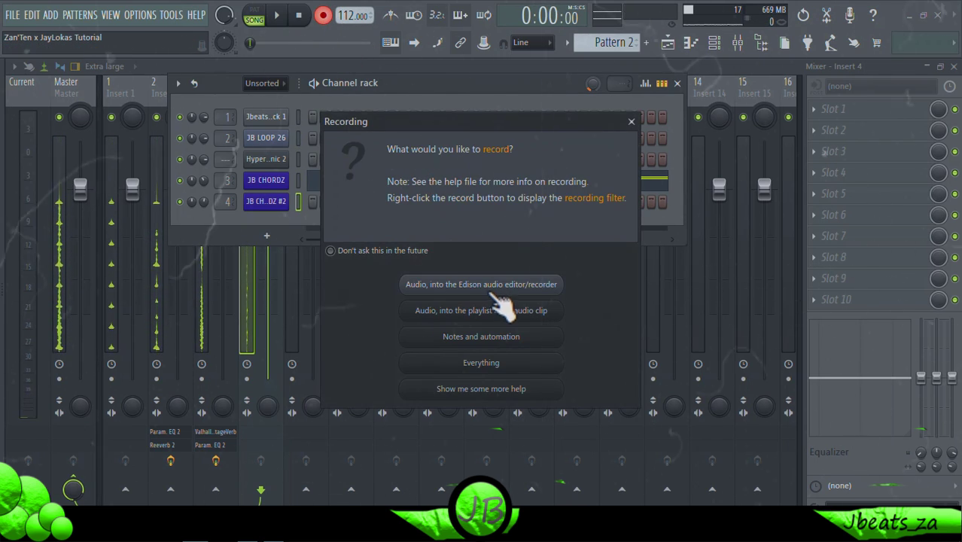
pyautogui.click(482, 337)
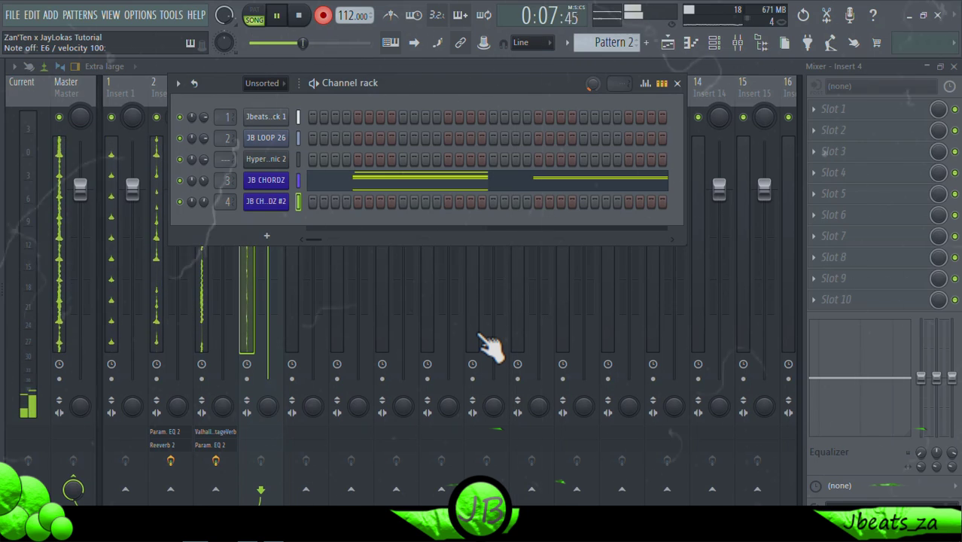
pyautogui.press('space')
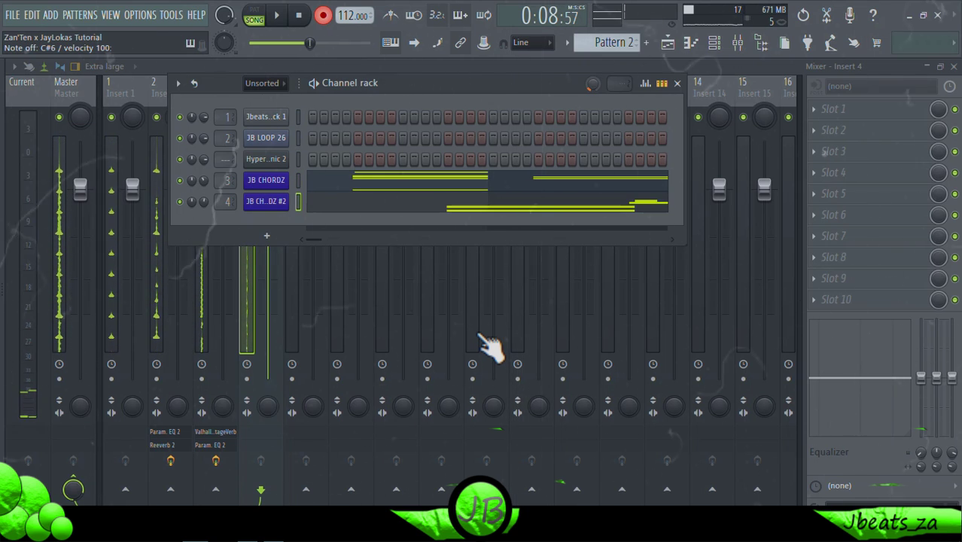
# Quantize the start and end times of the recorded JB CHORDZ #2 notes with the default template.
pyautogui.click(451, 214)
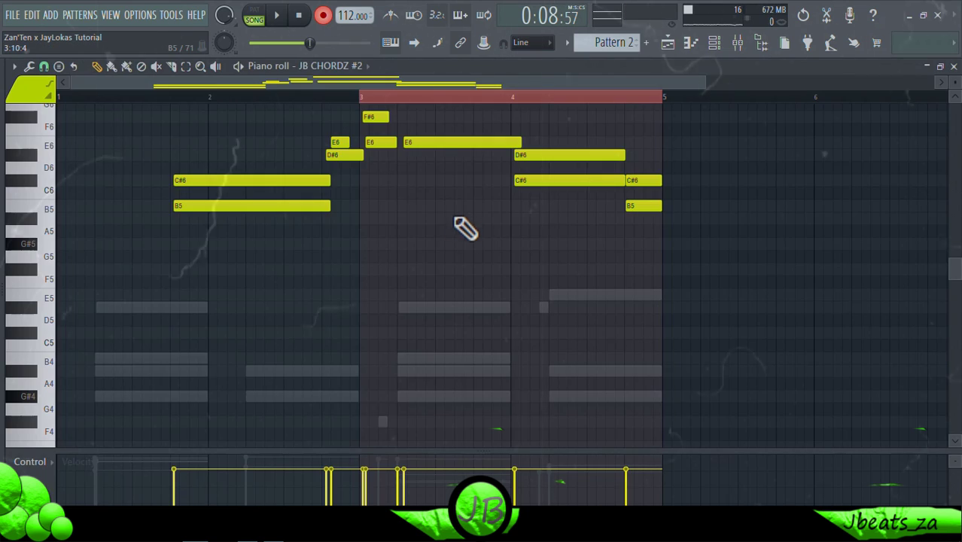
pyautogui.click(68, 98)
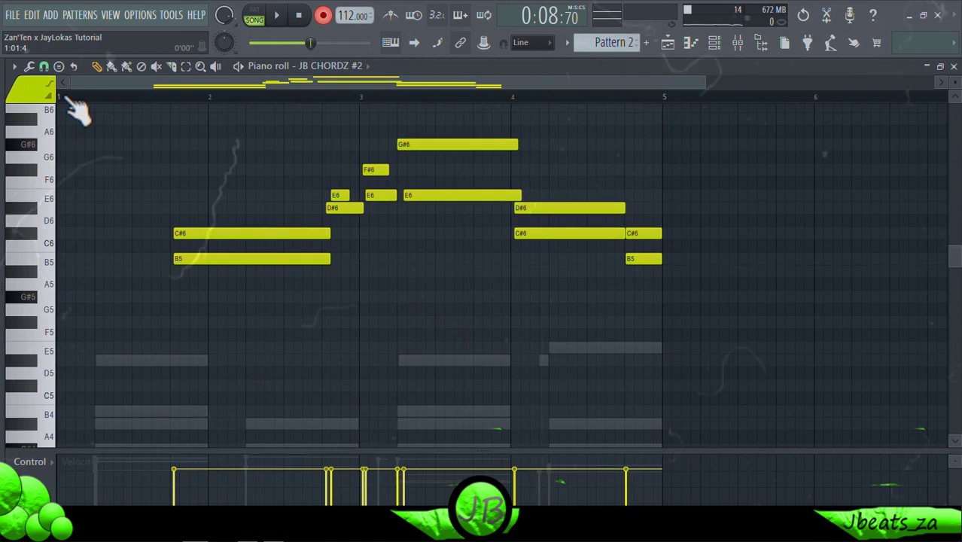
pyautogui.hotkey('alt', 'q')
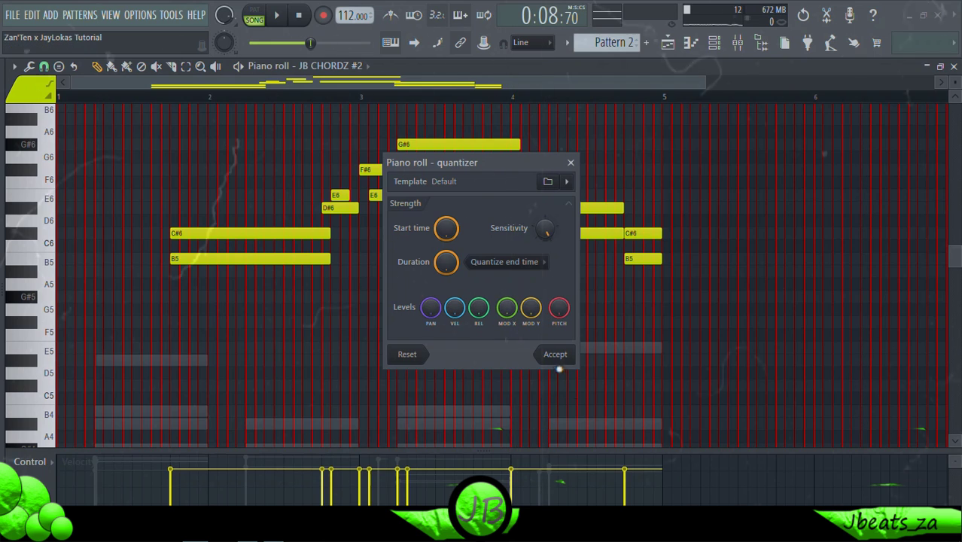
pyautogui.click(557, 356)
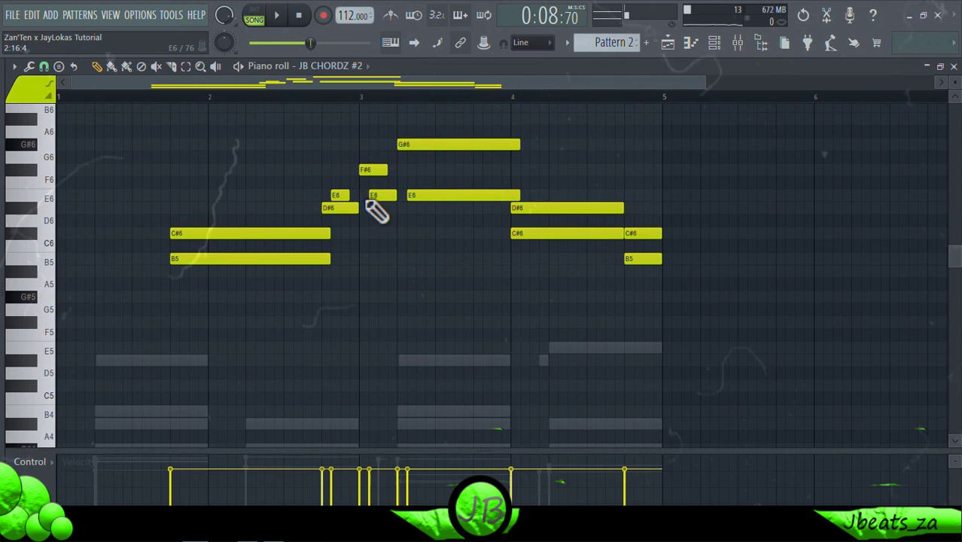
# Randomize the velocity levels of the JB CHORDZ #2 notes with the bipolar option and start playback.
pyautogui.hotkey('alt', 'r')
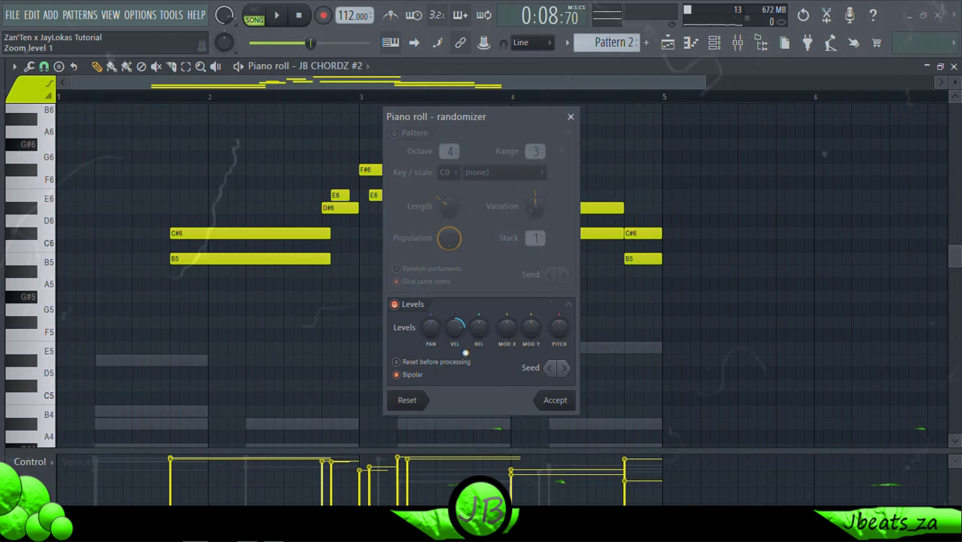
pyautogui.click(557, 399)
pyautogui.press('space')
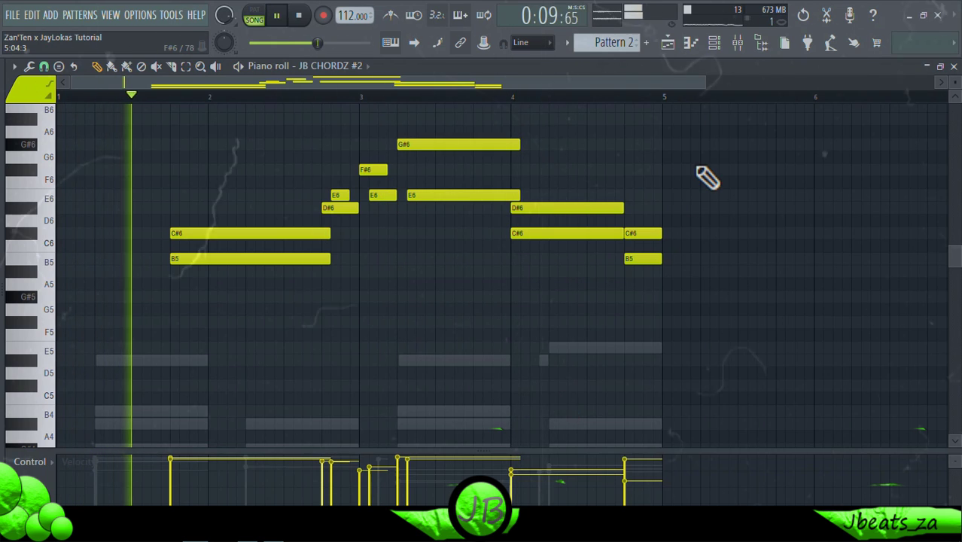
# Lower mixer Insert 4 to about -2.4 dB, pan it slightly left and bring back the channel rack.
pyautogui.click(737, 43)
pyautogui.moveTo(267, 188)
pyautogui.mouseDown()
pyautogui.moveTo(268, 217)
pyautogui.moveTo(267, 206)
pyautogui.mouseUp()
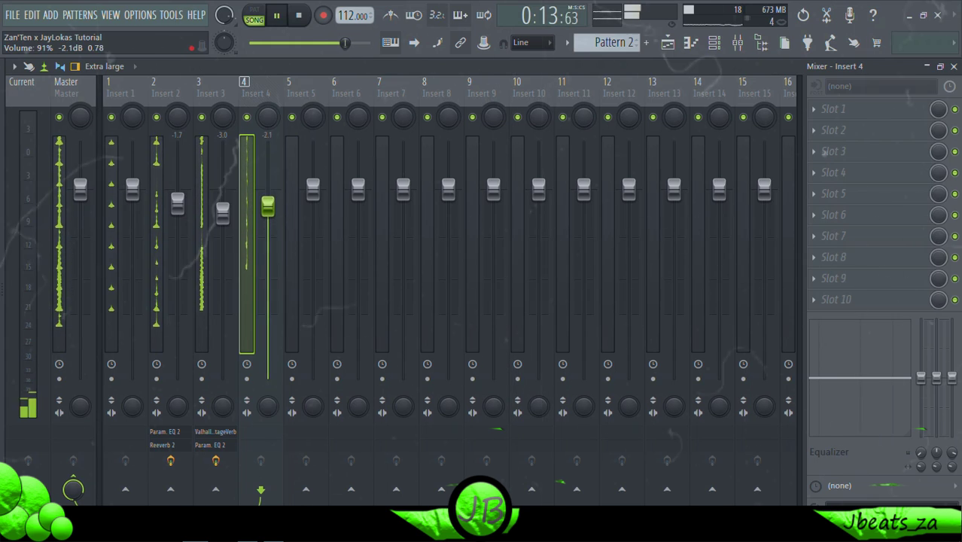
pyautogui.moveTo(267, 117); pyautogui.dragTo(267, 122)
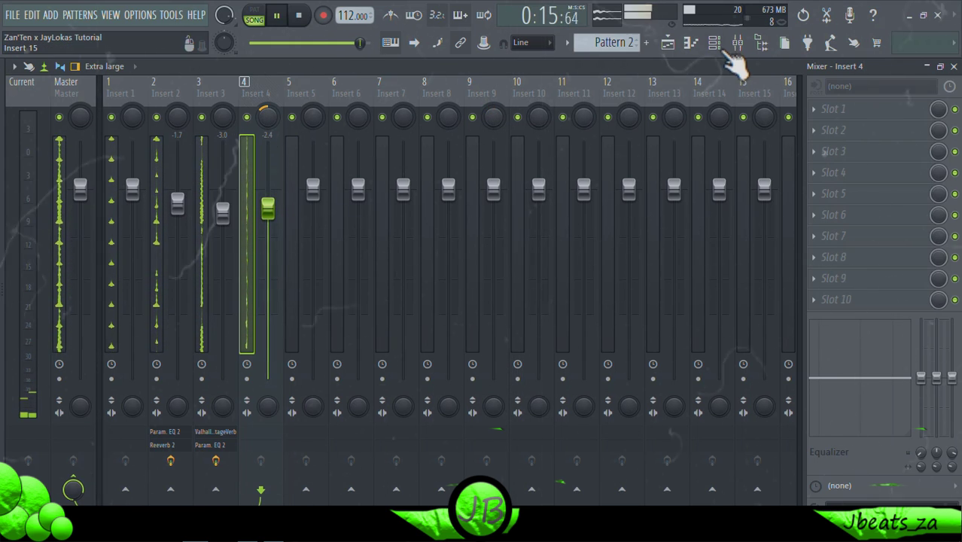
pyautogui.press('F6')
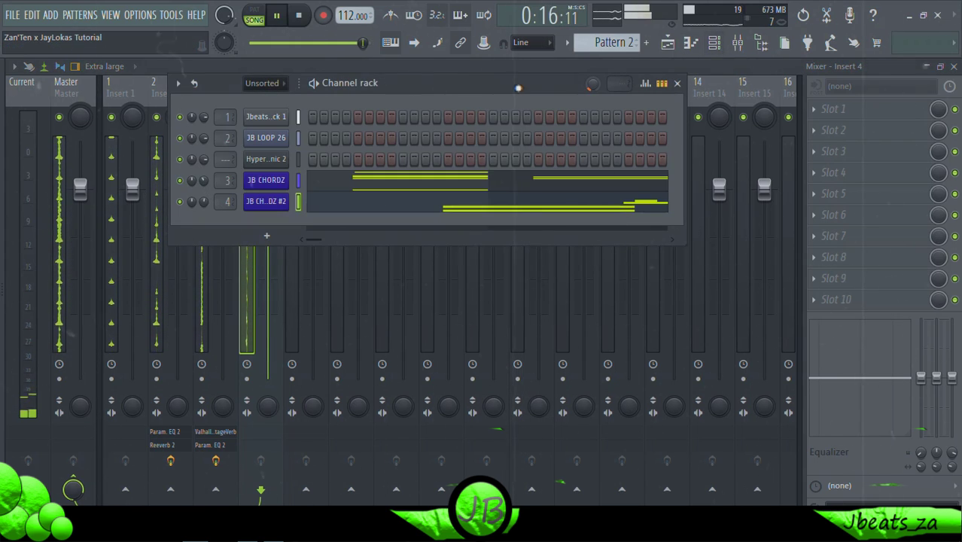
pyautogui.click(267, 236)
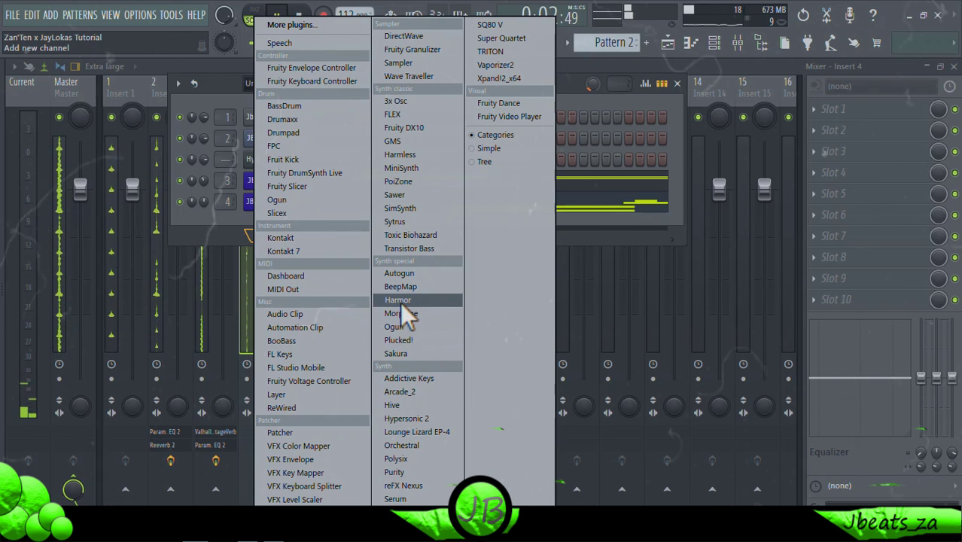
pyautogui.click(576, 238)
pyautogui.rightClick(275, 205)
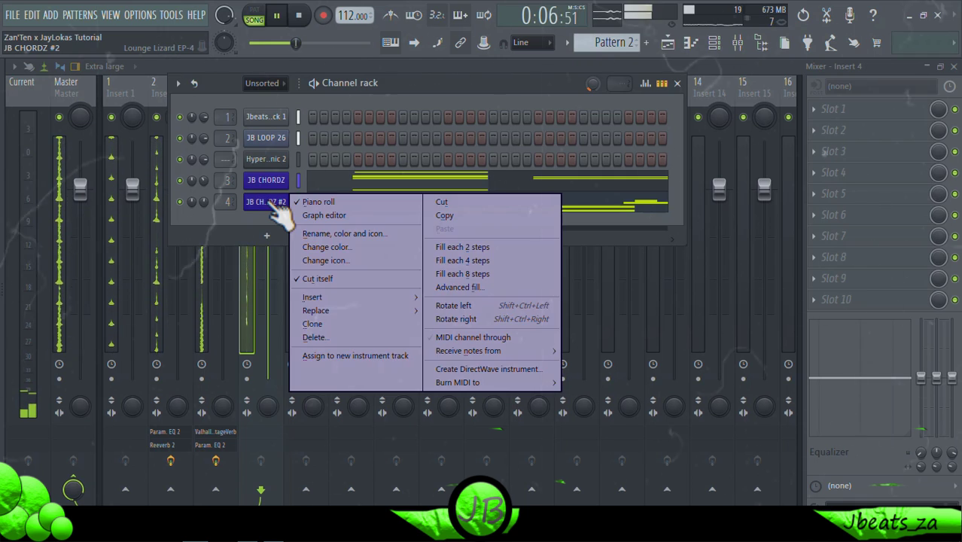
pyautogui.click(265, 234)
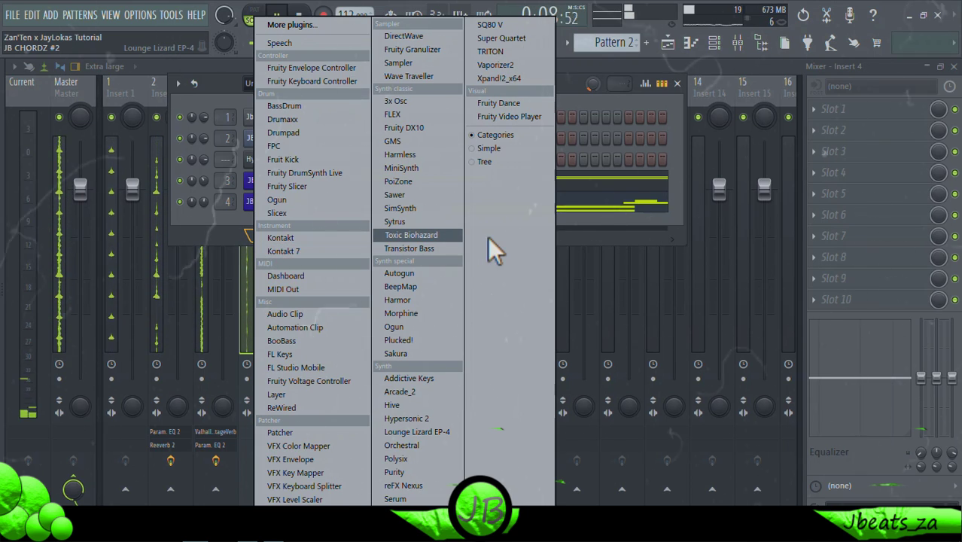
pyautogui.click(589, 245)
# Add an Arcade_2 instrument channel and load the downloaded Brand New Ride sampler kit in it.
pyautogui.click(265, 235)
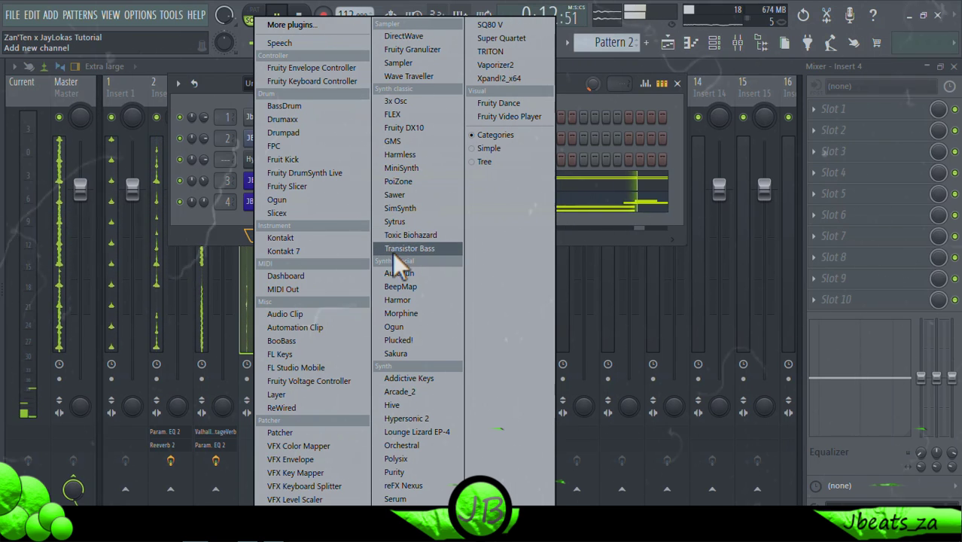
pyautogui.click(416, 391)
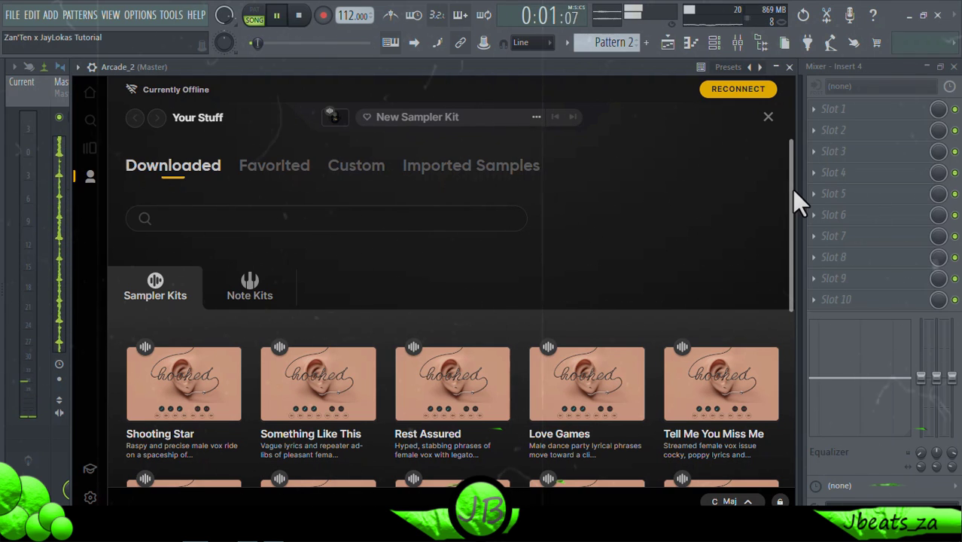
pyautogui.moveTo(792, 192); pyautogui.dragTo(788, 353)
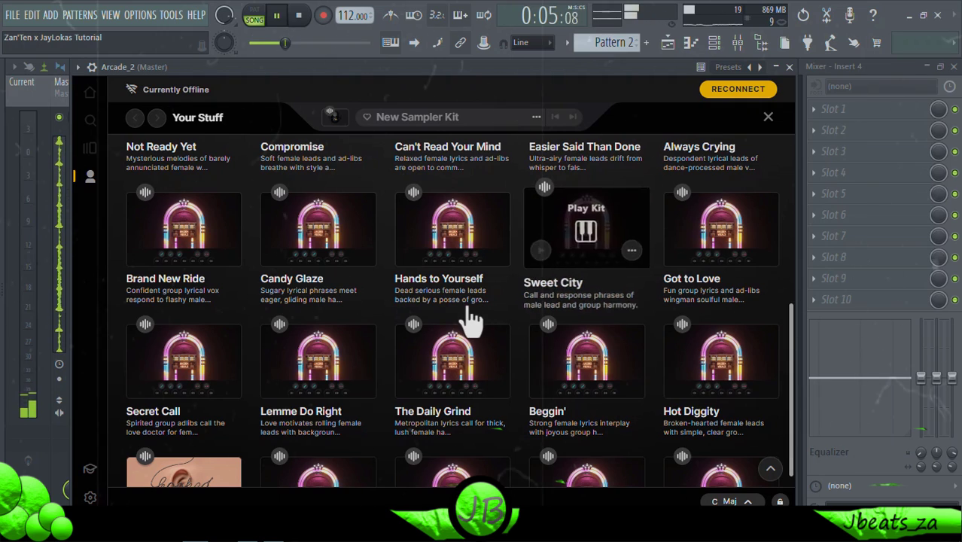
pyautogui.moveTo(459, 267)
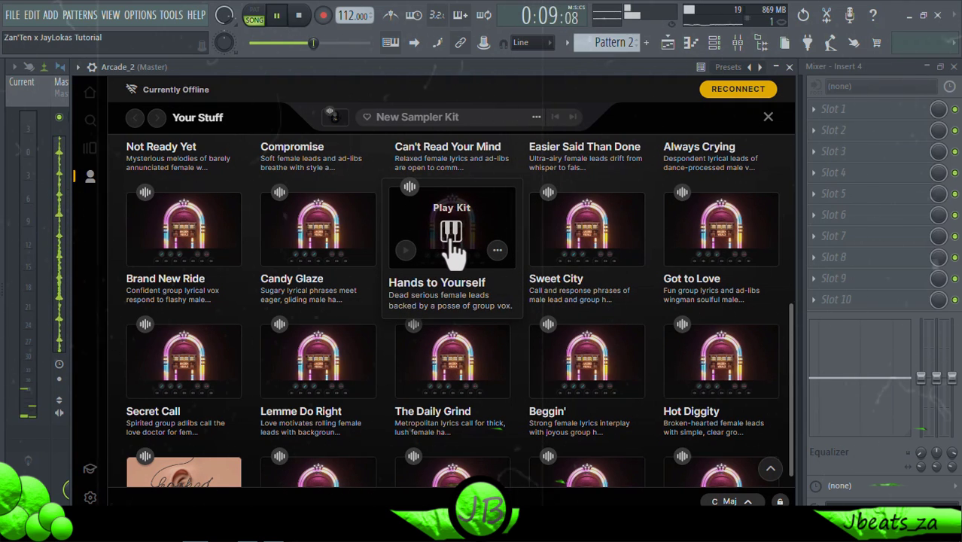
pyautogui.click(184, 239)
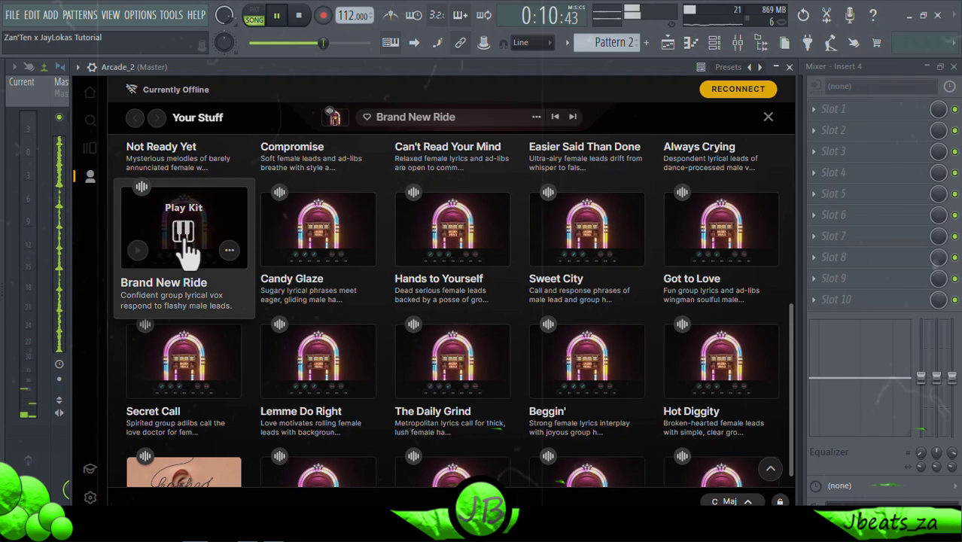
pyautogui.click(440, 327)
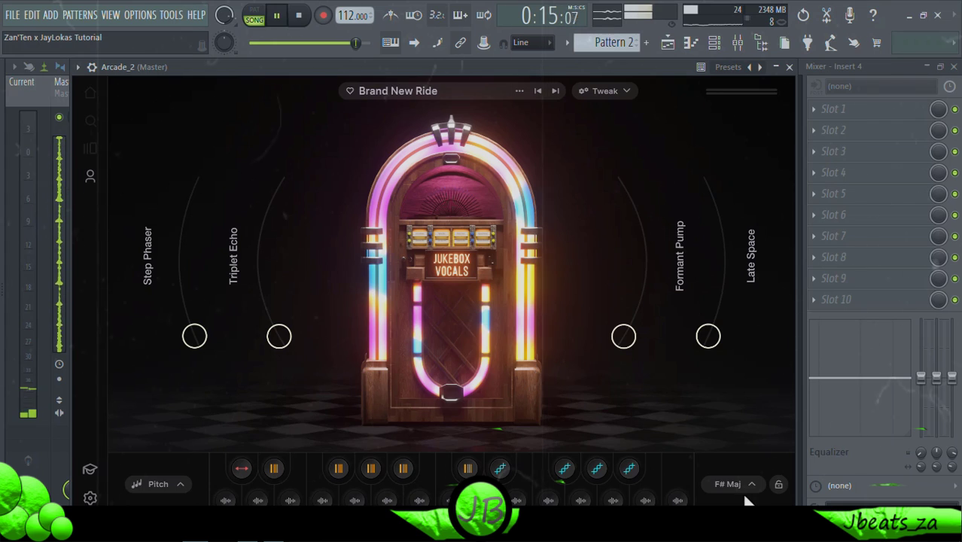
# Set Arcade's session key to G# minor.
pyautogui.click(743, 489)
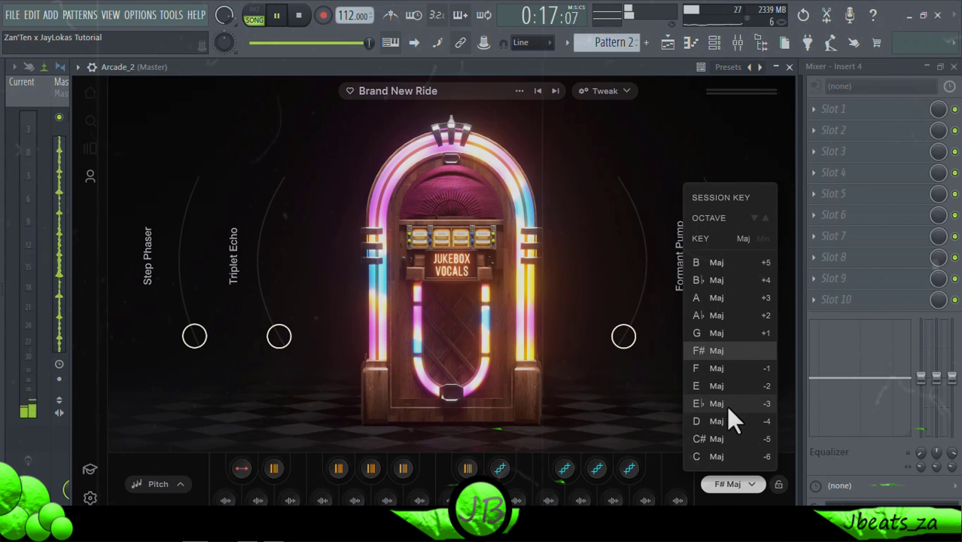
pyautogui.click(762, 238)
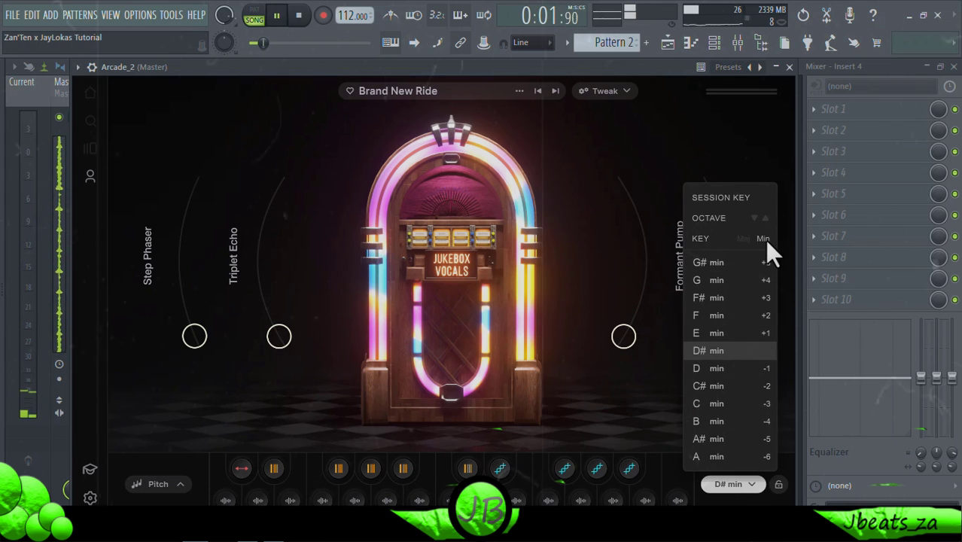
pyautogui.click(721, 261)
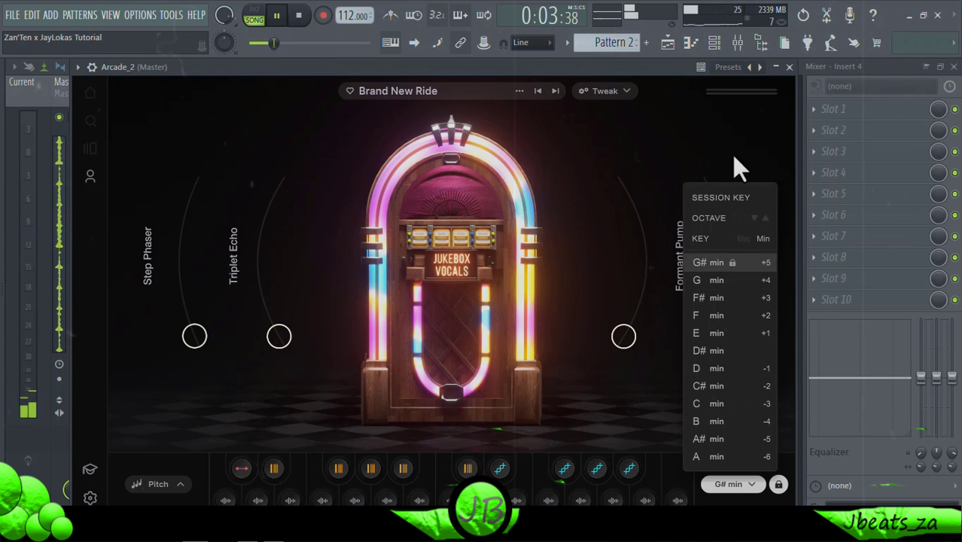
# Close the Arcade window, route the Arcade_2 channel to mixer Insert 5 and open its piano roll.
pyautogui.click(789, 67)
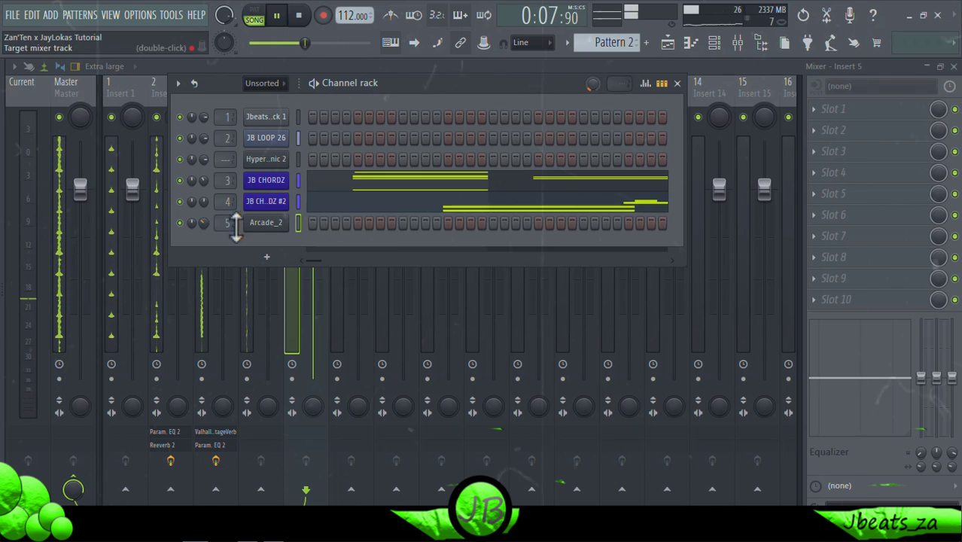
pyautogui.rightClick(282, 221)
pyautogui.click(309, 223)
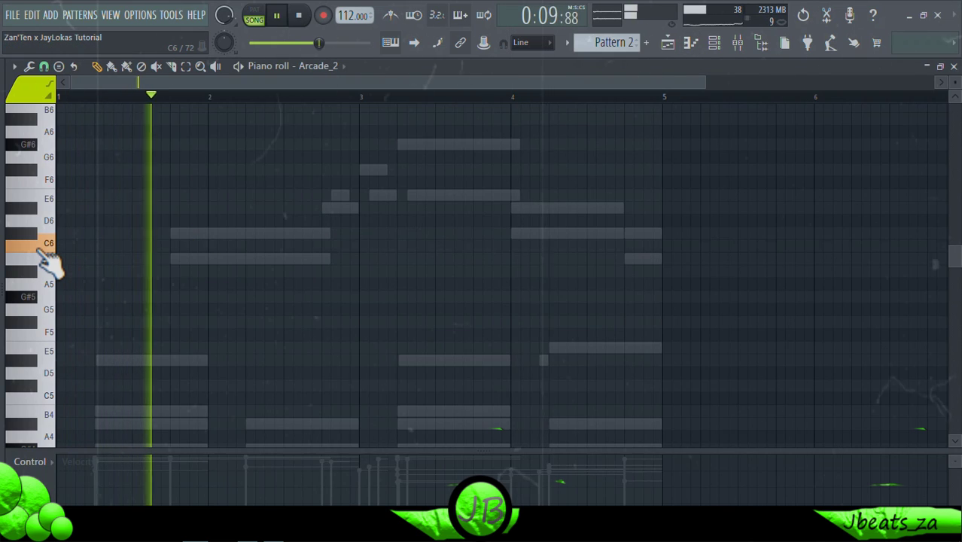
# Audition the Brand New Ride vocal samples on the piano roll keys across the octaves from C6 down to octave 2.
pyautogui.click(57, 284)
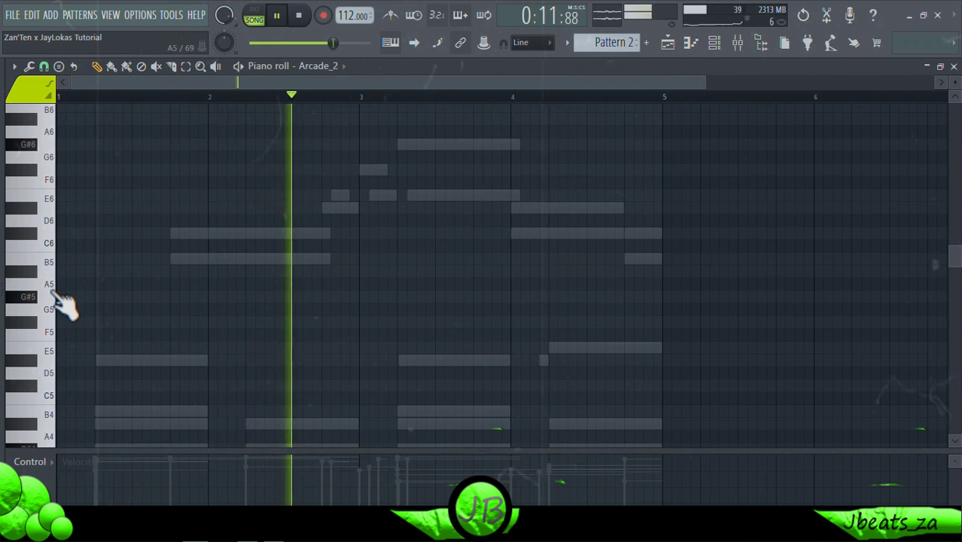
pyautogui.click(57, 310)
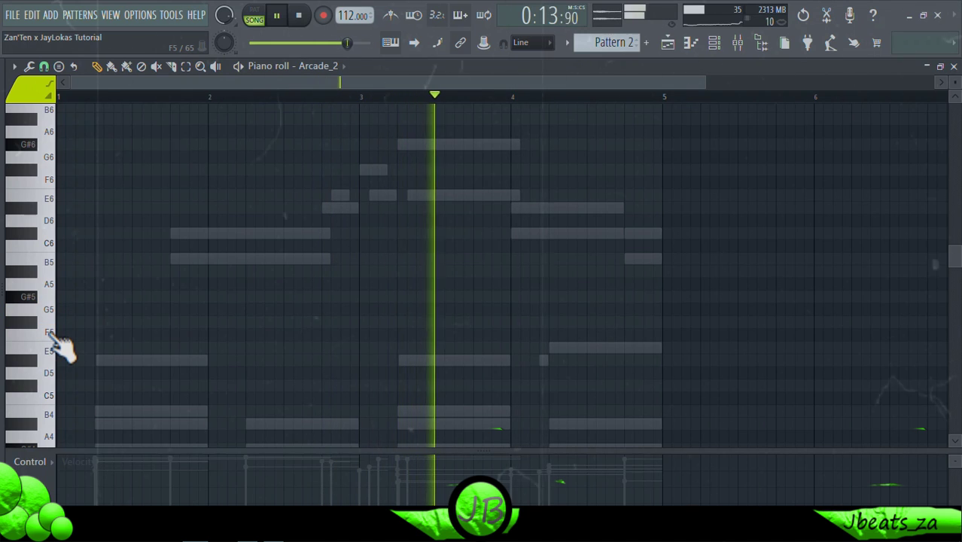
pyautogui.click(51, 352)
pyautogui.click(53, 374)
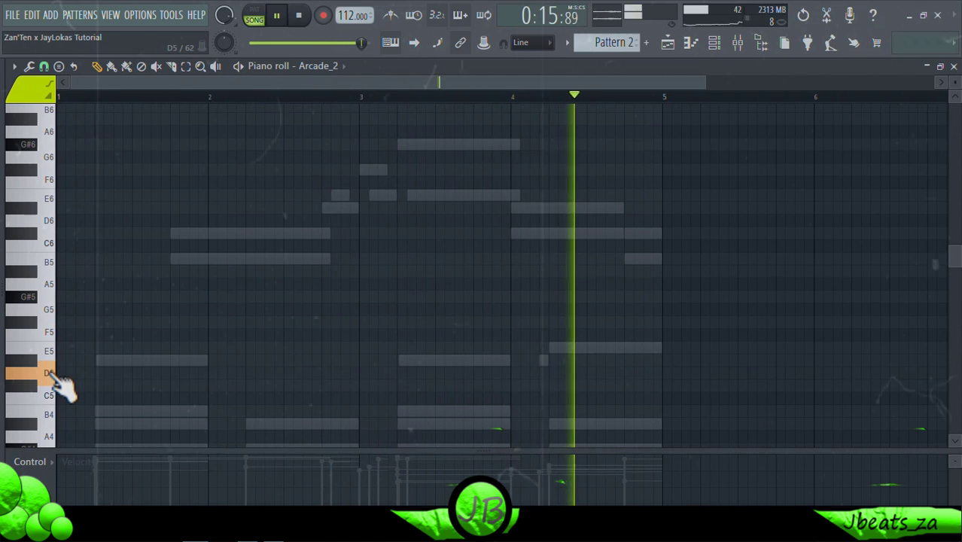
pyautogui.click(54, 407)
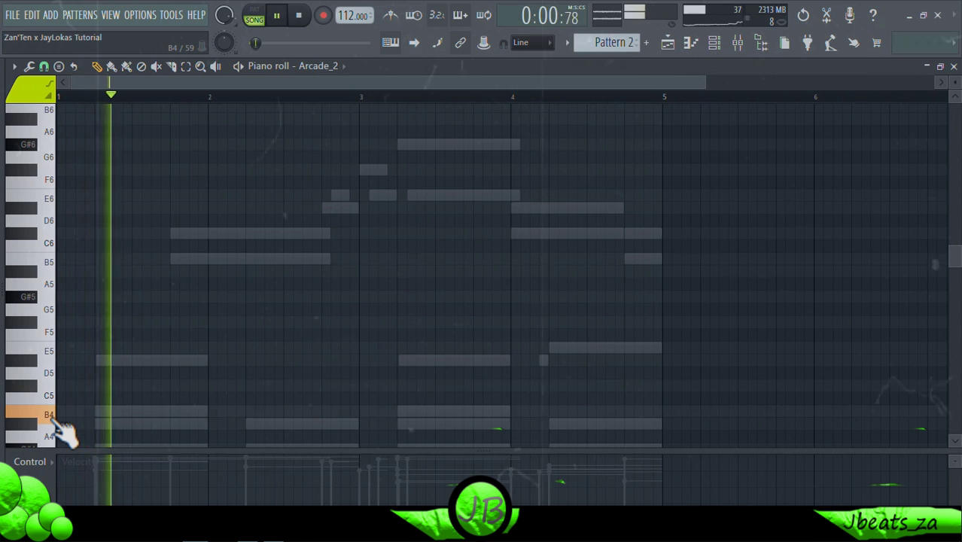
pyautogui.scroll(-10, 56, 376)
pyautogui.scroll(5, 75, 241)
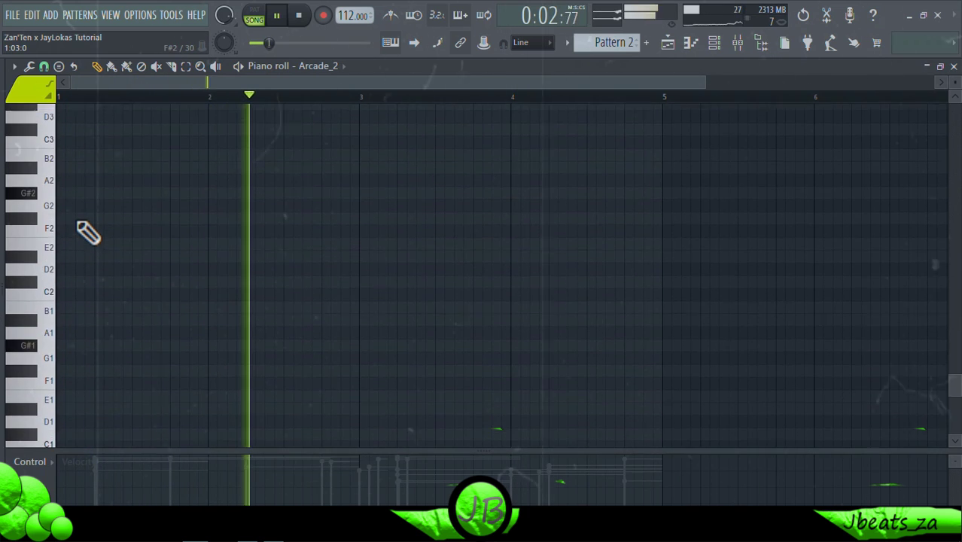
pyautogui.click(54, 181)
pyautogui.scroll(2, 56, 181)
pyautogui.click(54, 160)
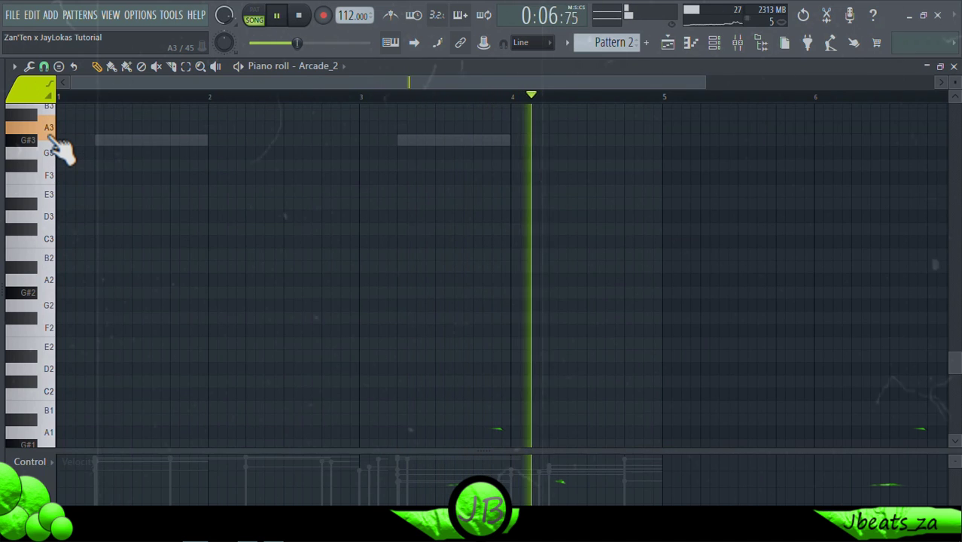
pyautogui.scroll(8, 61, 150)
pyautogui.click(51, 330)
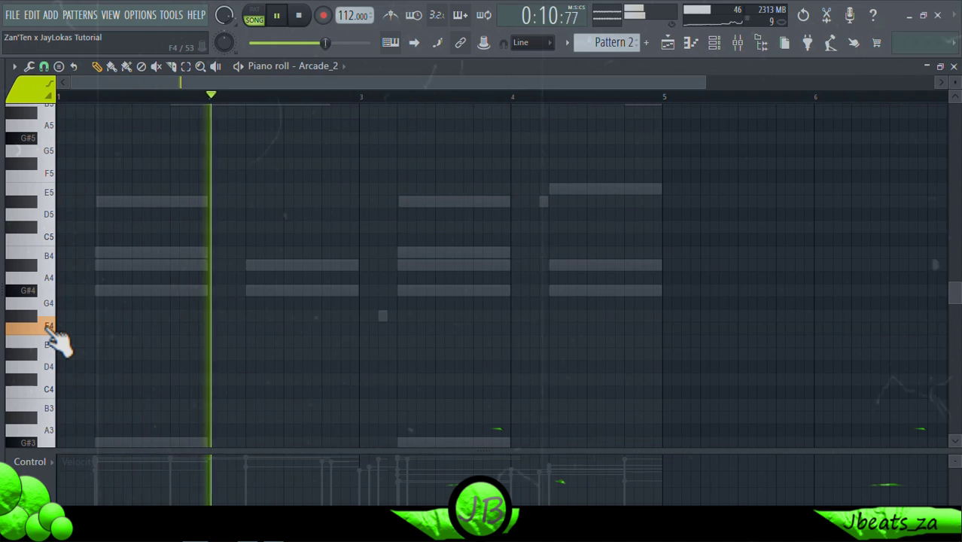
pyautogui.click(49, 363)
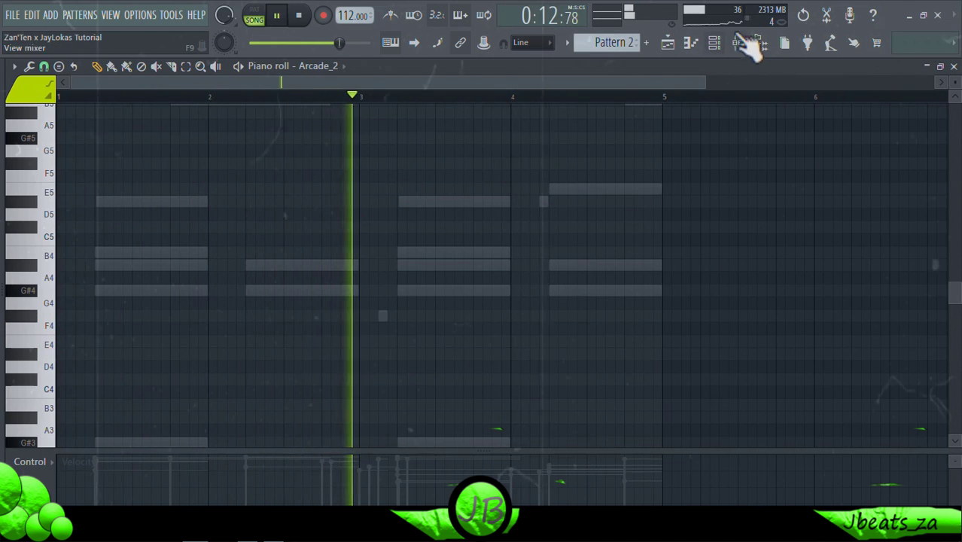
# Lower the volume of the vocal track on mixer Insert 5 and bring back the channel rack.
pyautogui.click(739, 42)
pyautogui.moveTo(313, 191); pyautogui.dragTo(313, 251)
pyautogui.click(716, 43)
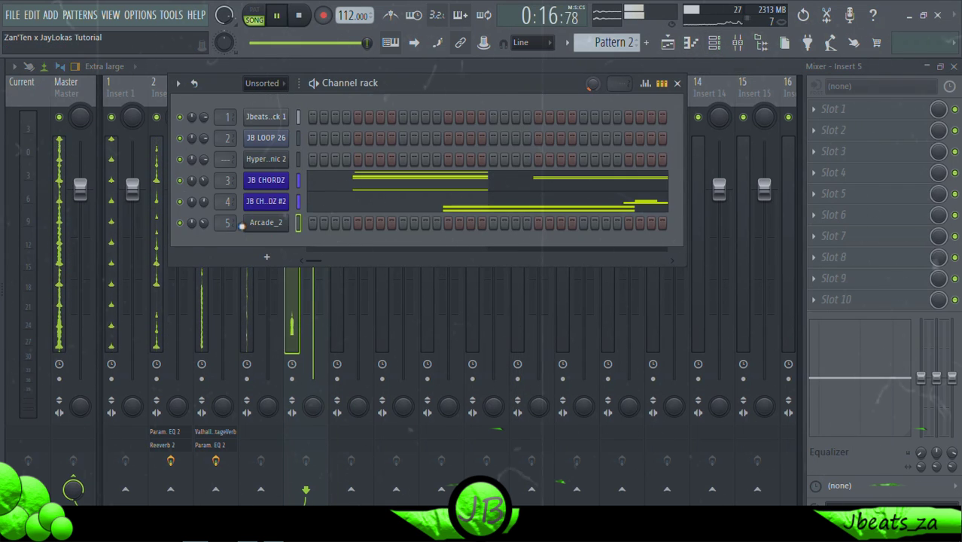
# Replace the Arcade_2 channel's instrument with the reFX Nexus synth.
pyautogui.rightClick(256, 224)
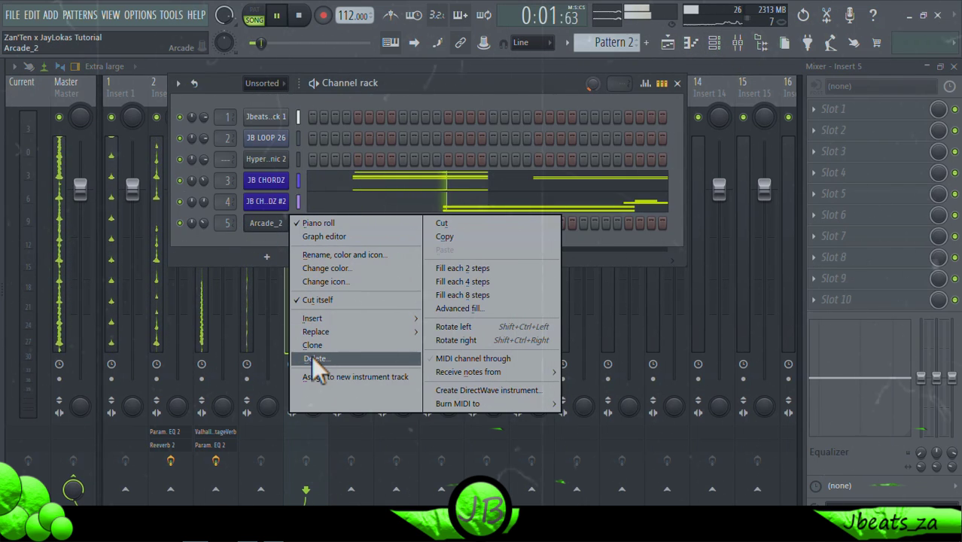
pyautogui.moveTo(364, 331)
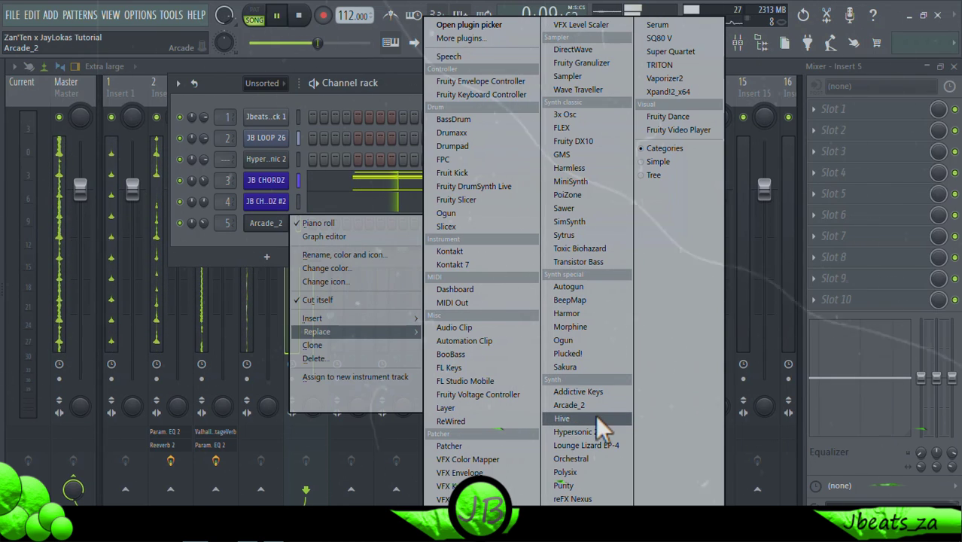
pyautogui.click(579, 498)
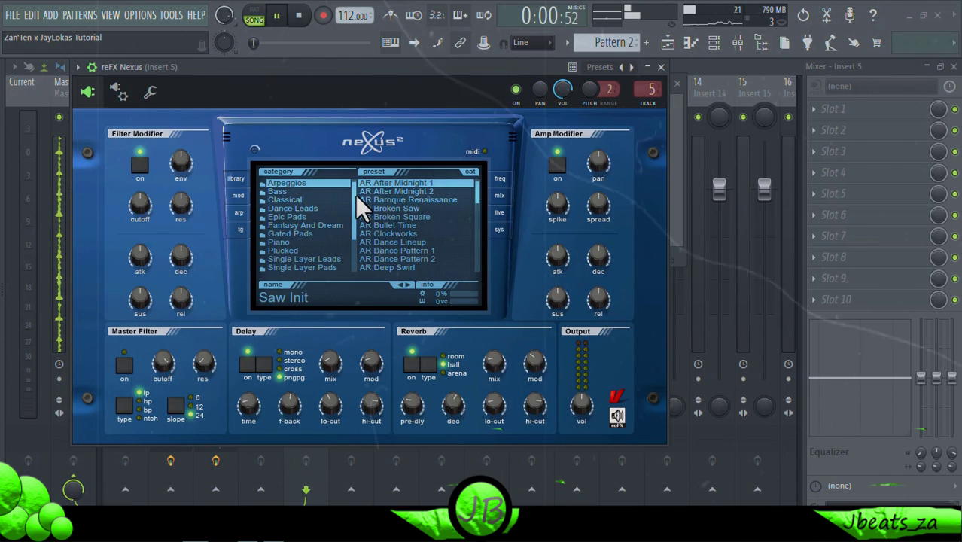
# Load the PL Hands Up Bells 3 preset from the Plucked category in Nexus and close the plugin window.
pyautogui.moveTo(355, 195); pyautogui.dragTo(353, 223)
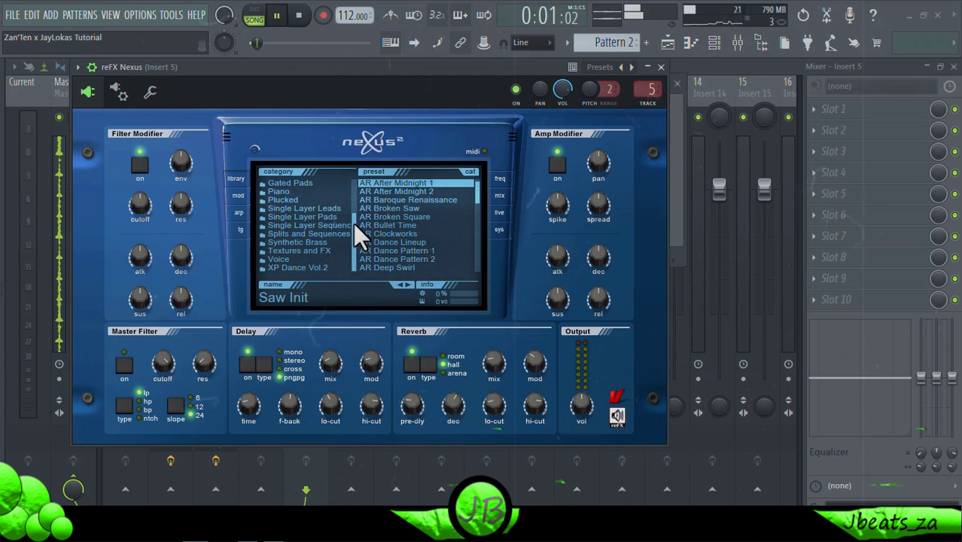
pyautogui.click(314, 197)
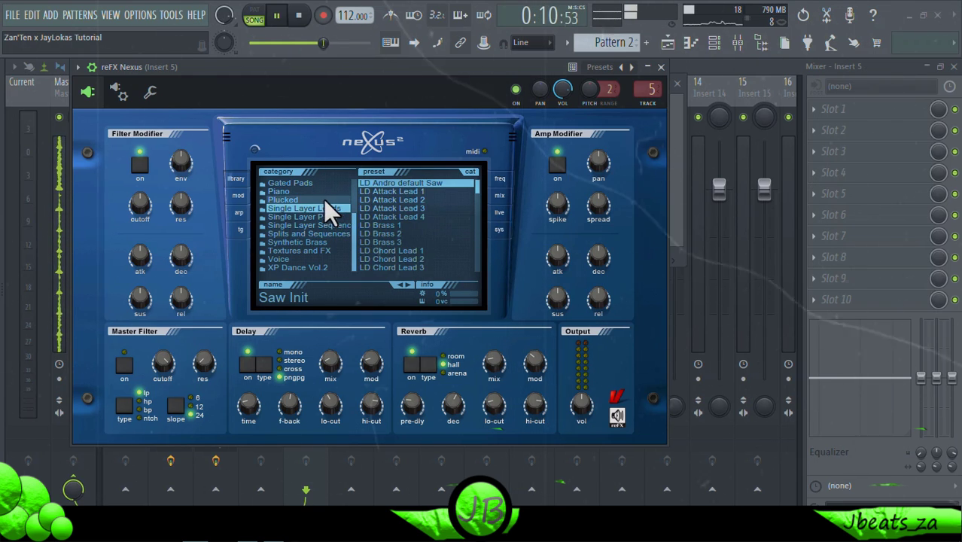
pyautogui.moveTo(479, 196); pyautogui.dragTo(478, 220)
pyautogui.click(431, 209)
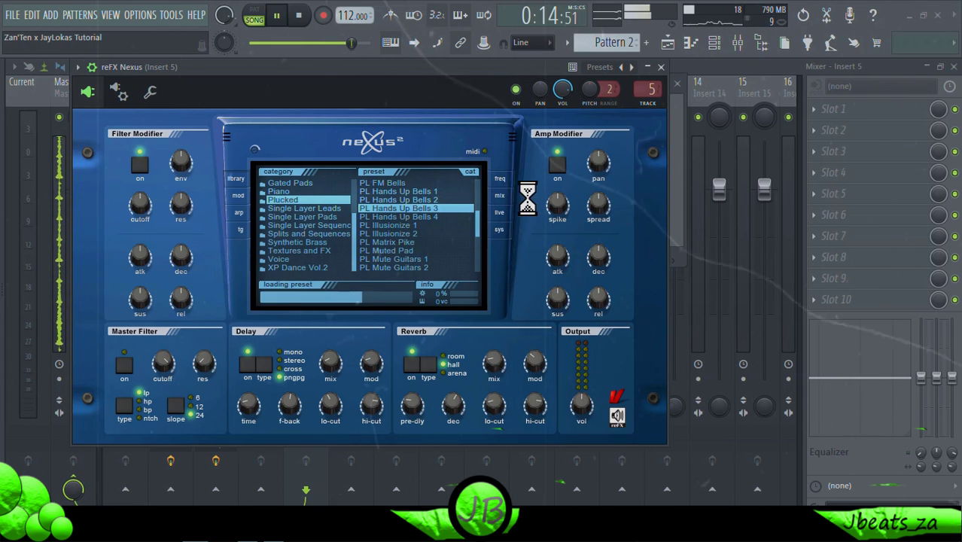
pyautogui.moveTo(410, 410)
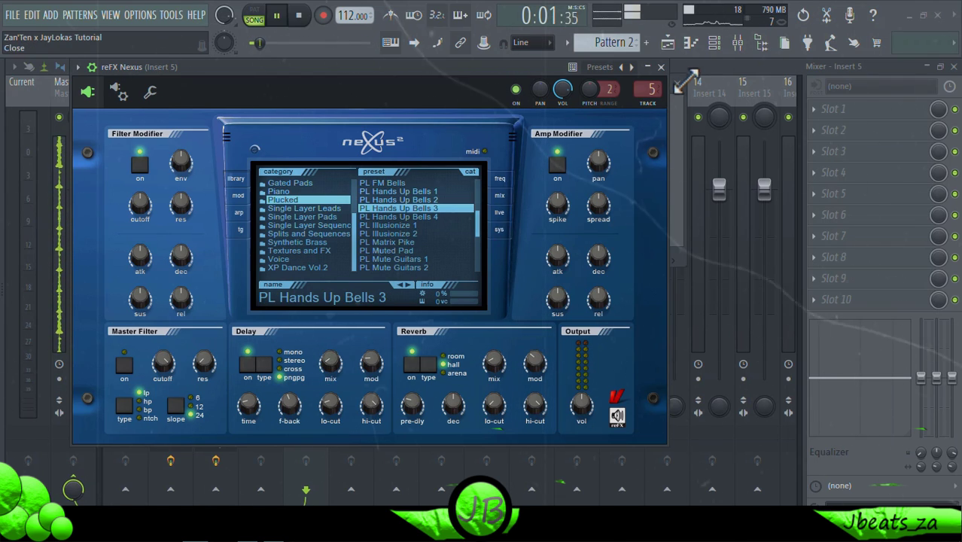
pyautogui.click(663, 68)
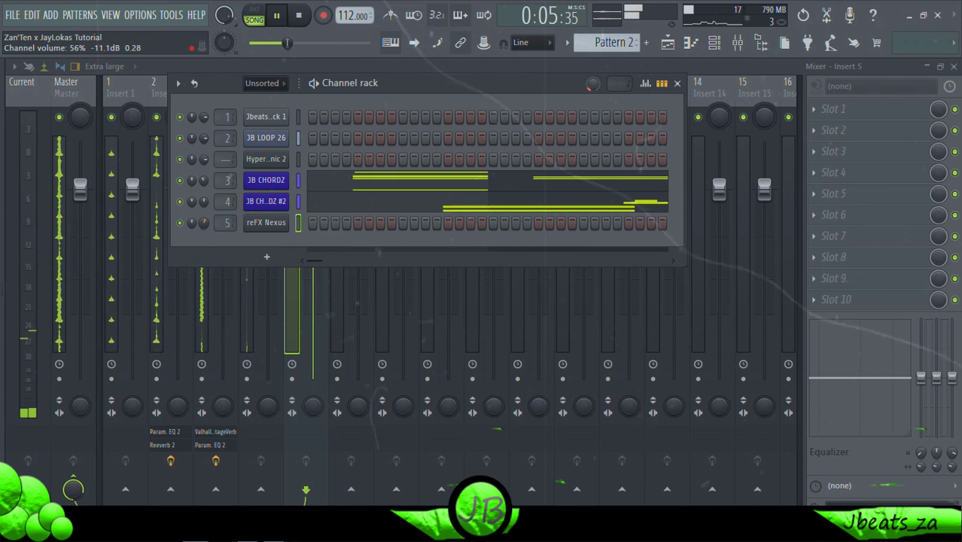
# Duplicate all playlist clips so the arrangement runs up to bar 17, stop playback and return the playhead to bar 1.
pyautogui.click(667, 43)
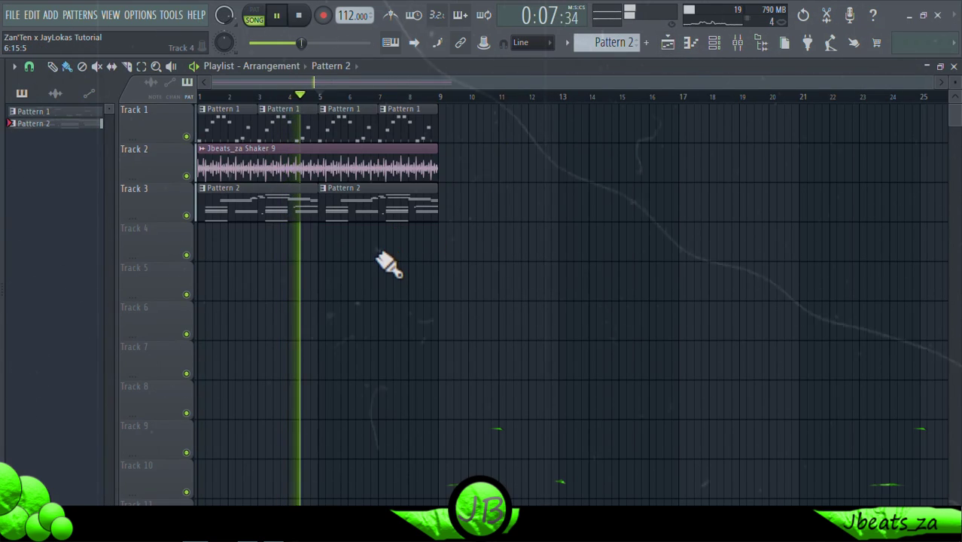
pyautogui.hotkey('ctrl', 'a')
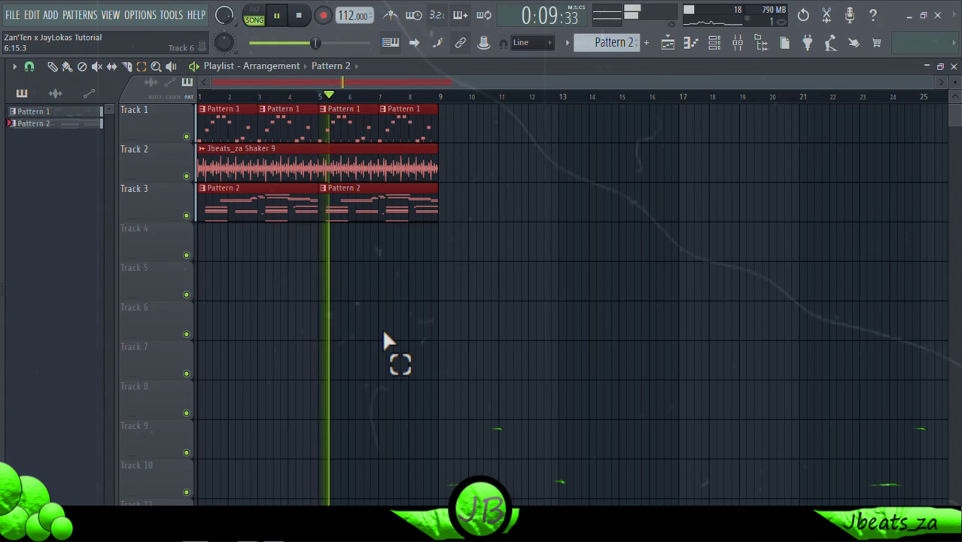
pyautogui.hotkey('ctrl', 'b')
pyautogui.press('space')
pyautogui.click(440, 405)
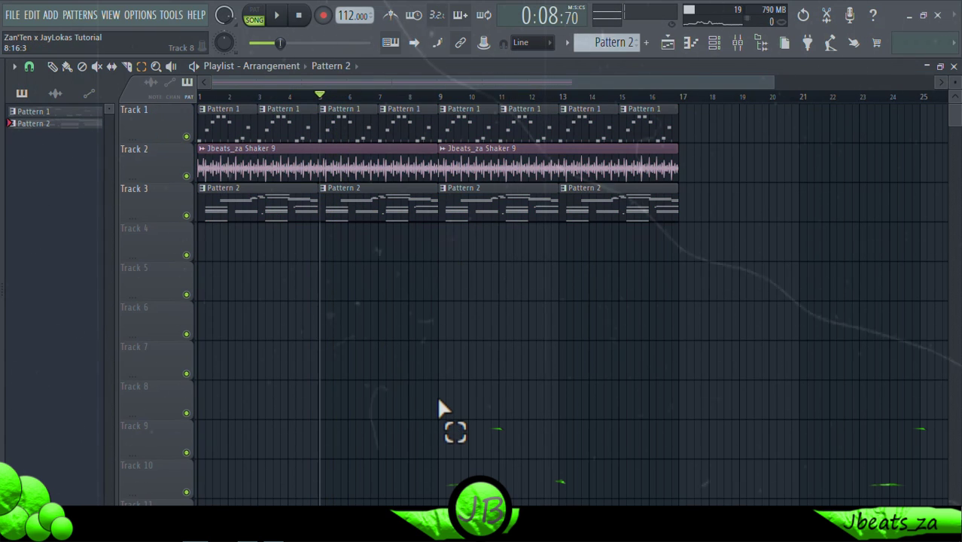
pyautogui.moveTo(319, 92); pyautogui.dragTo(195, 97)
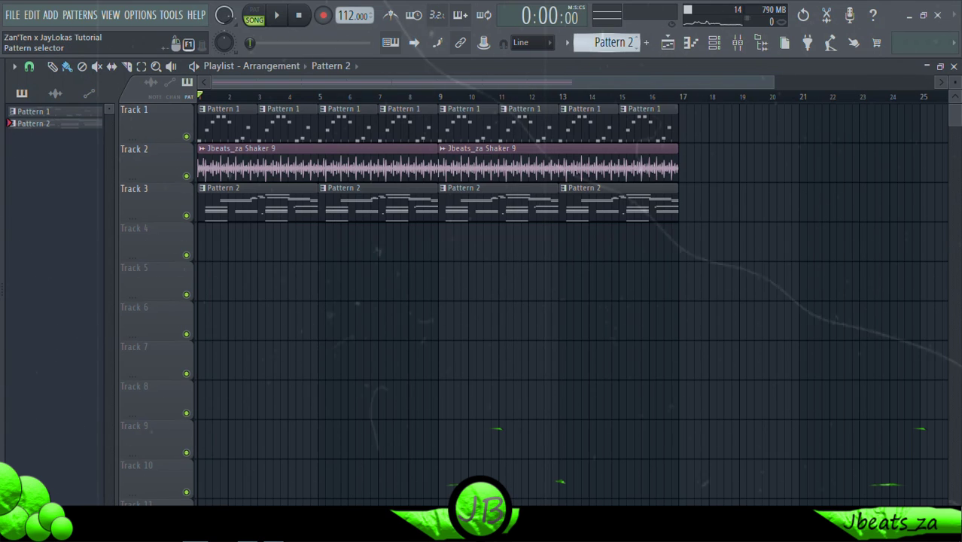
# Create Pattern 3, place it on Track 4 from bar 1 to bar 17 and record a Nexus bell melody into it.
pyautogui.press('F4')
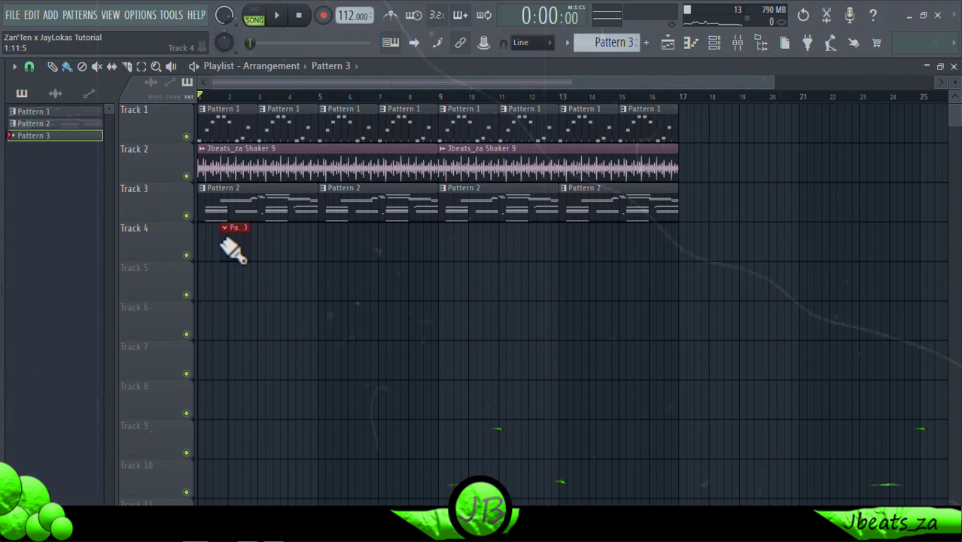
pyautogui.moveTo(226, 247); pyautogui.dragTo(644, 277)
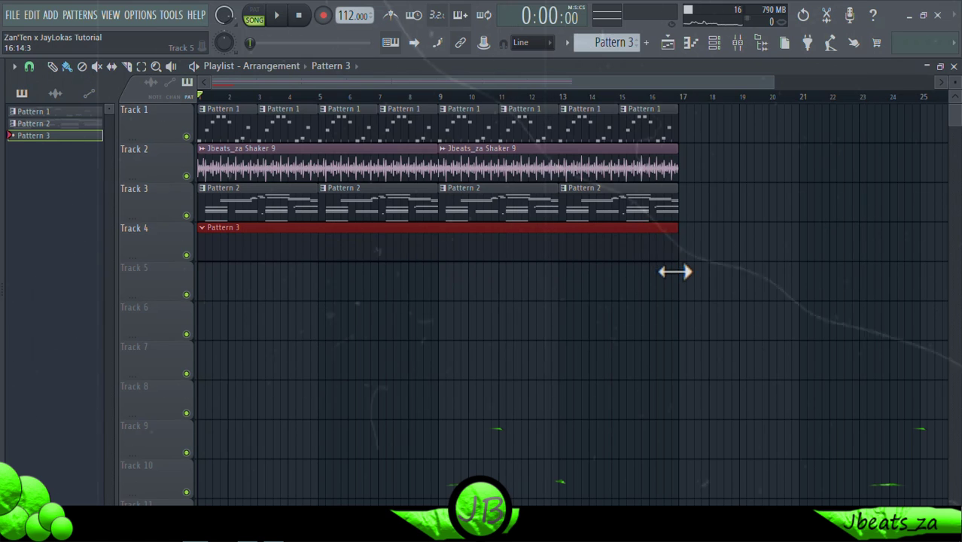
pyautogui.click(325, 16)
pyautogui.click(471, 338)
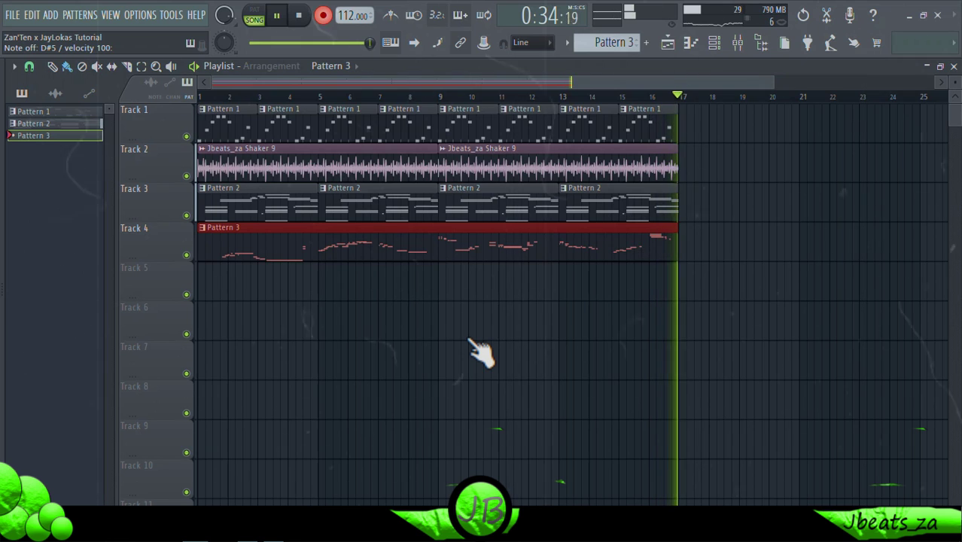
pyautogui.press('space')
# Quantize the start and end times of the recorded Pattern 3 notes with the default template and randomize their velocities.
pyautogui.doubleClick(452, 258)
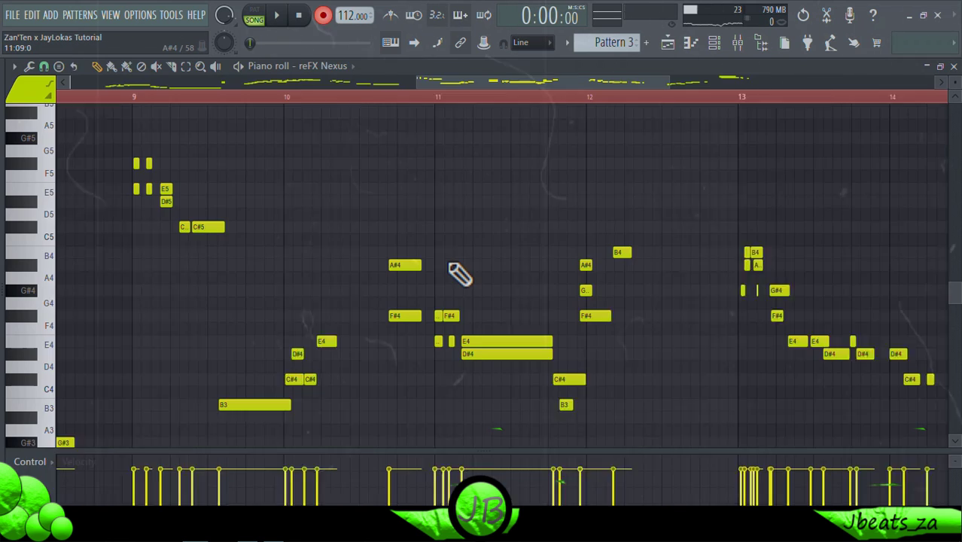
pyautogui.scroll(-5, 468, 336)
pyautogui.scroll(-3, 475, 340)
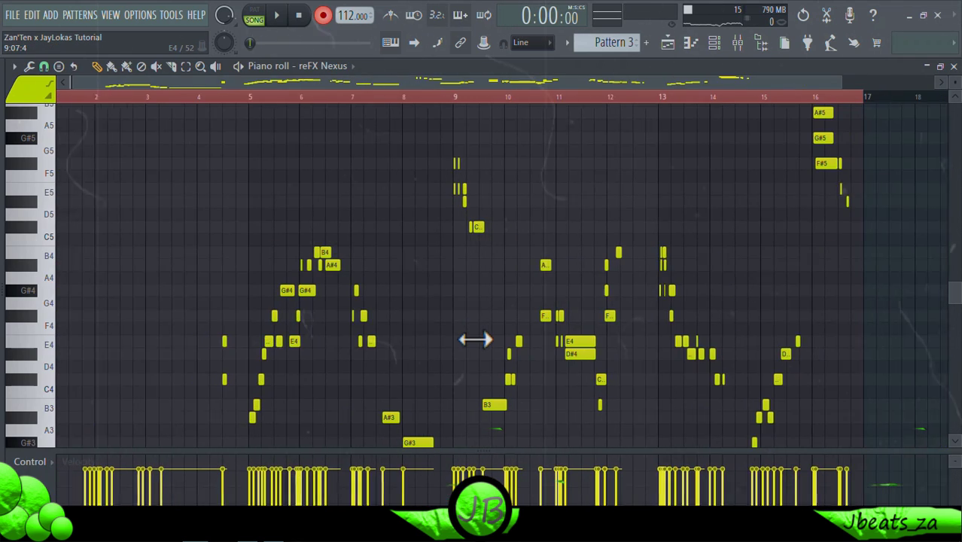
pyautogui.hotkey('alt', 'q')
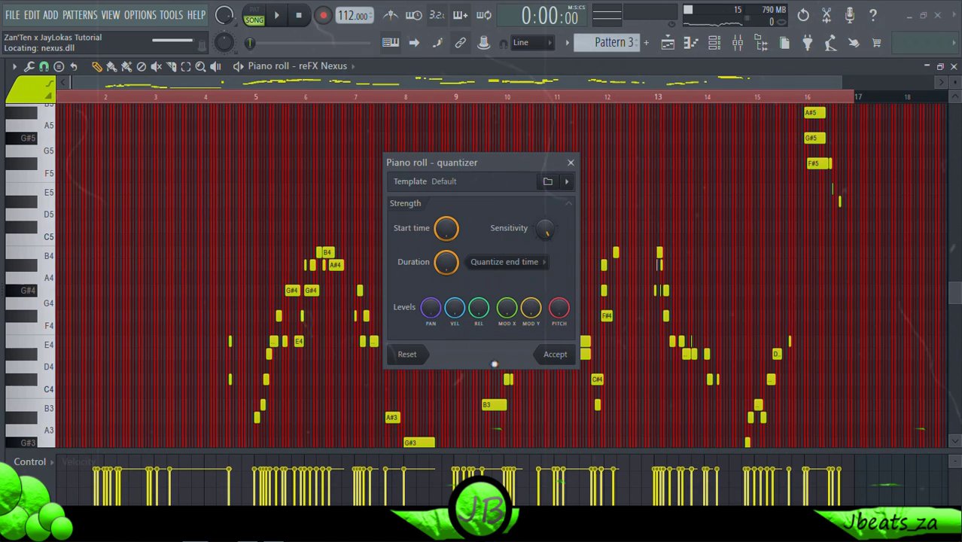
pyautogui.click(557, 354)
pyautogui.hotkey('alt', 'r')
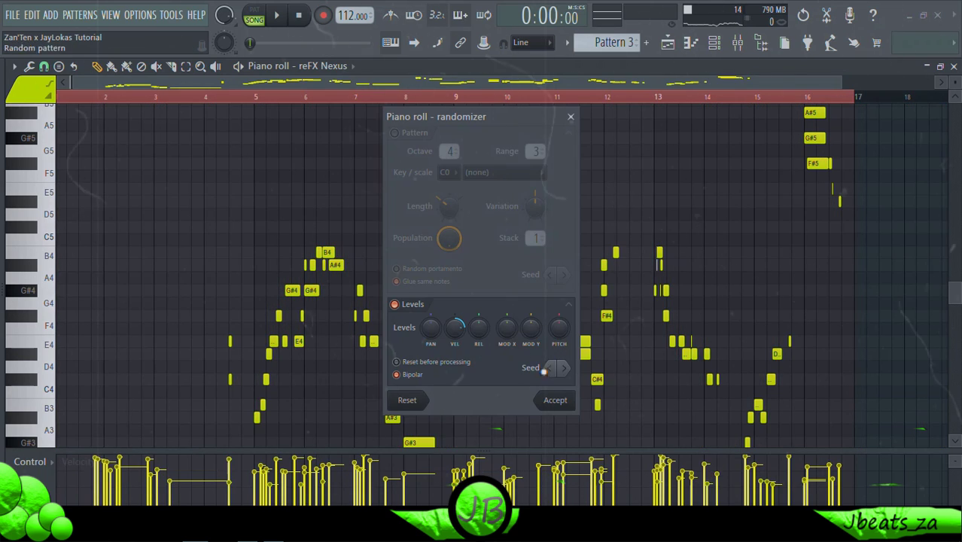
pyautogui.click(556, 401)
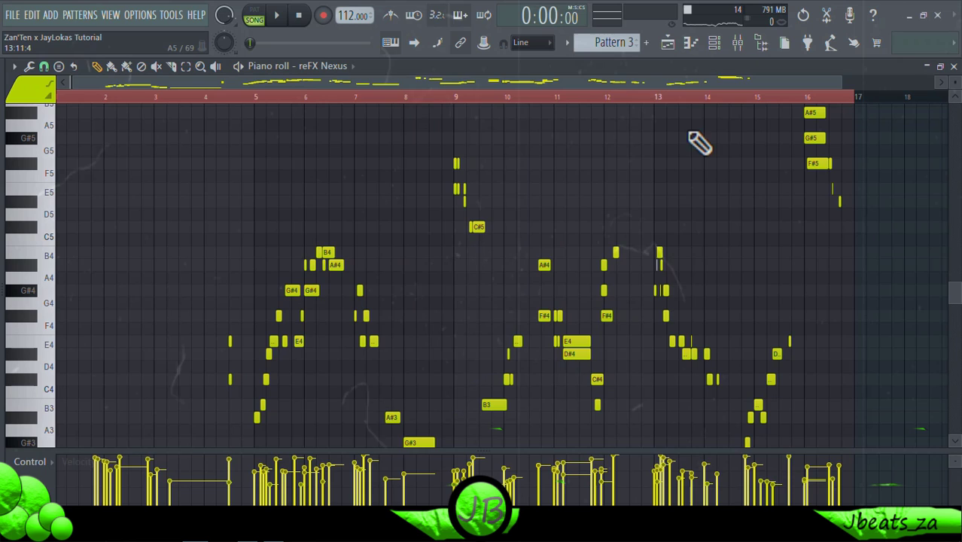
# Lower mixer Insert 5 to about -11.7 dB and add Fruity Reeverb 2 in its first effect slot with the wet level at 63%.
pyautogui.click(751, 39)
pyautogui.moveTo(312, 254); pyautogui.dragTo(313, 280)
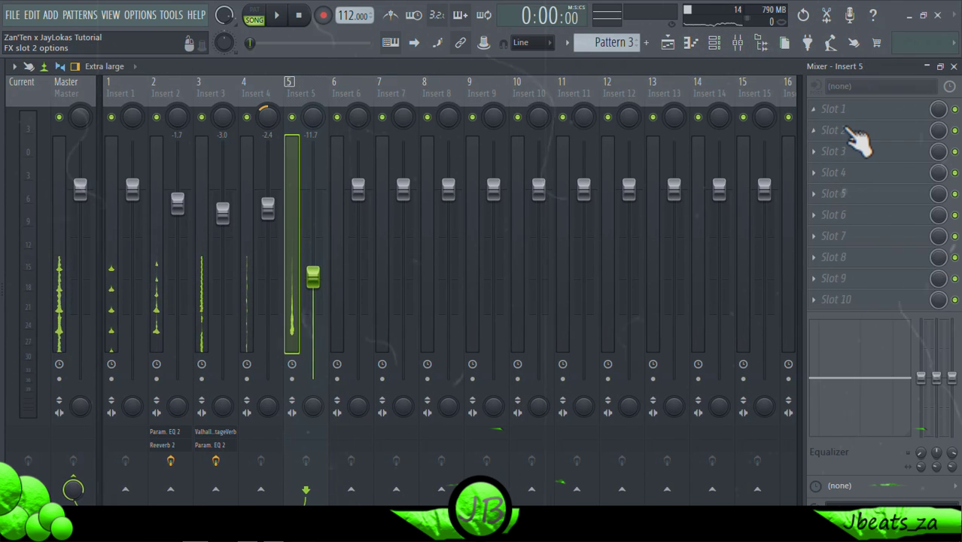
pyautogui.click(845, 111)
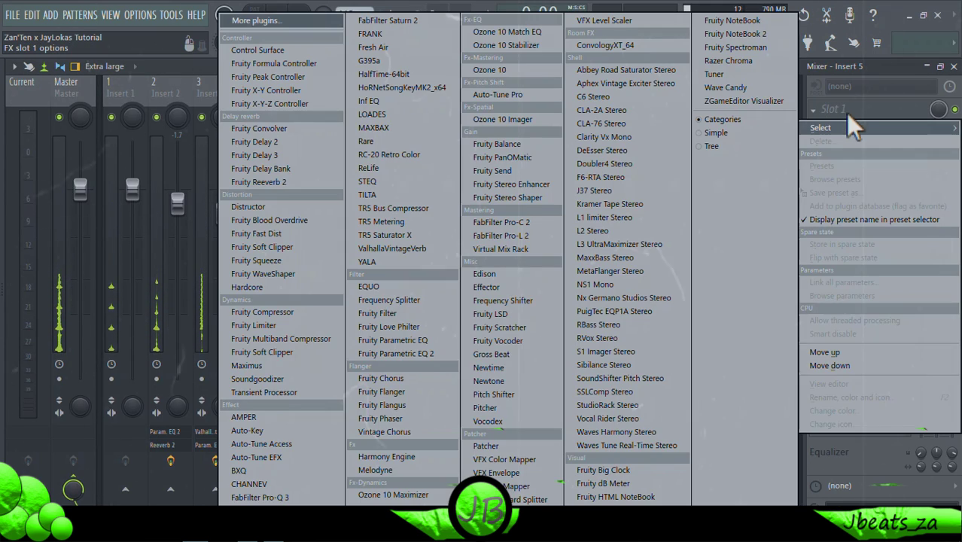
pyautogui.click(279, 183)
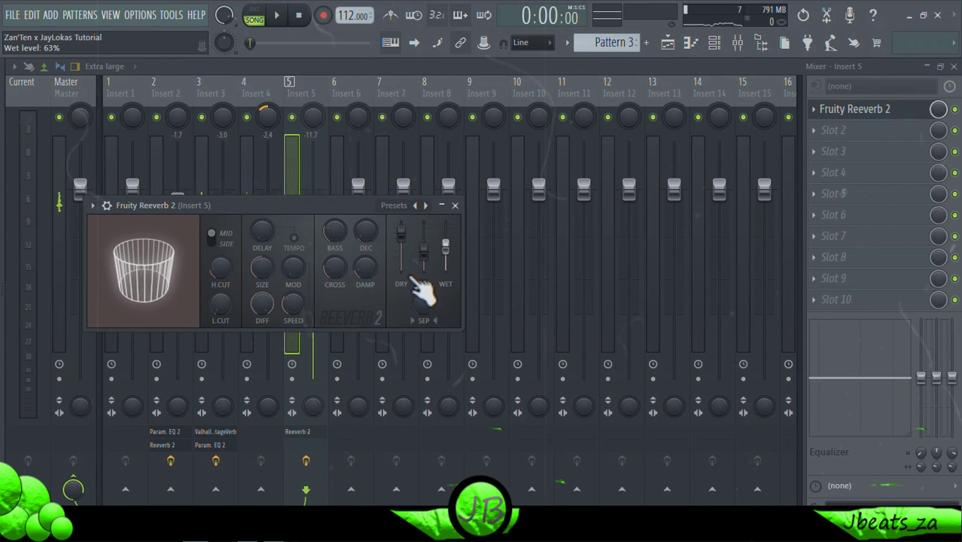
pyautogui.press('space')
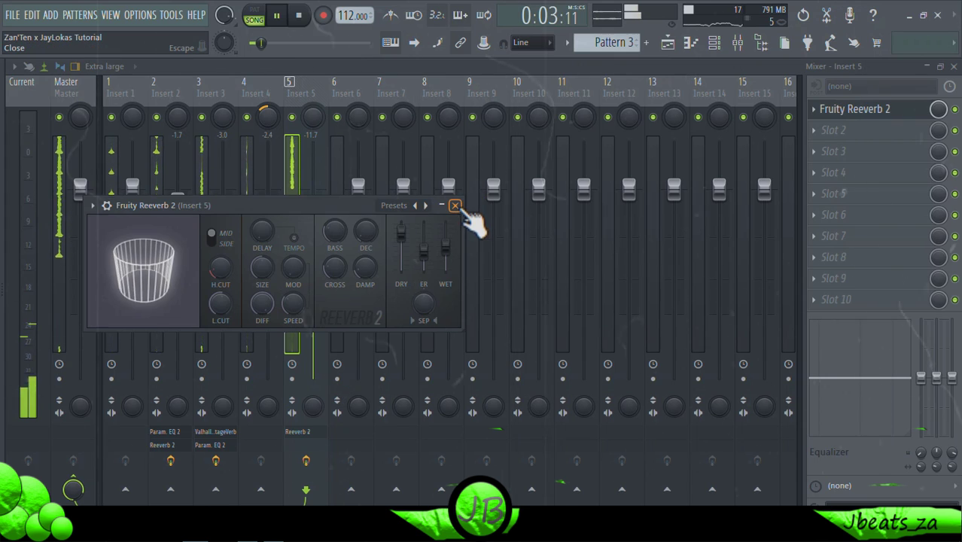
pyautogui.click(454, 205)
# Transpose the opening phrase of Pattern 3, from about bar 2 to bar 4, up one octave during playback.
pyautogui.click(667, 42)
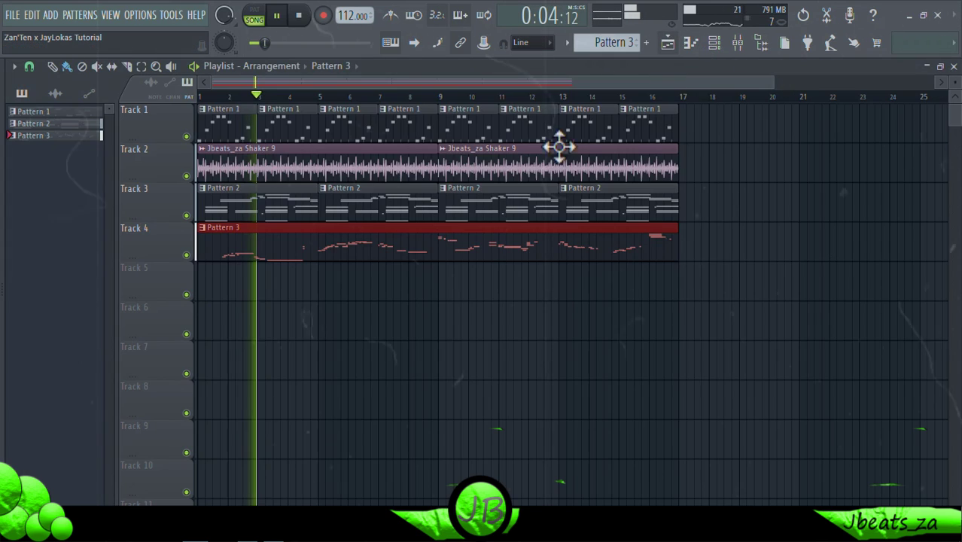
pyautogui.doubleClick(436, 240)
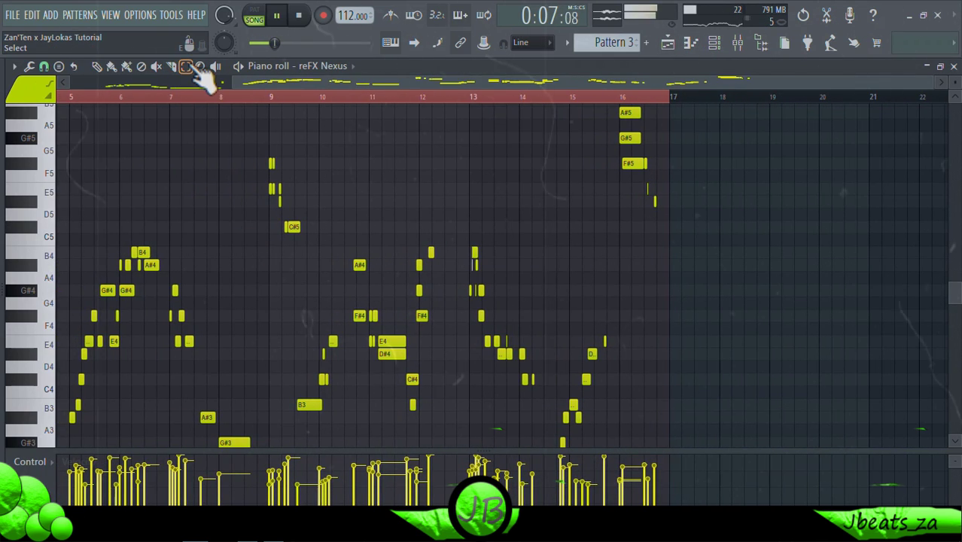
pyautogui.scroll(-6, 207, 295)
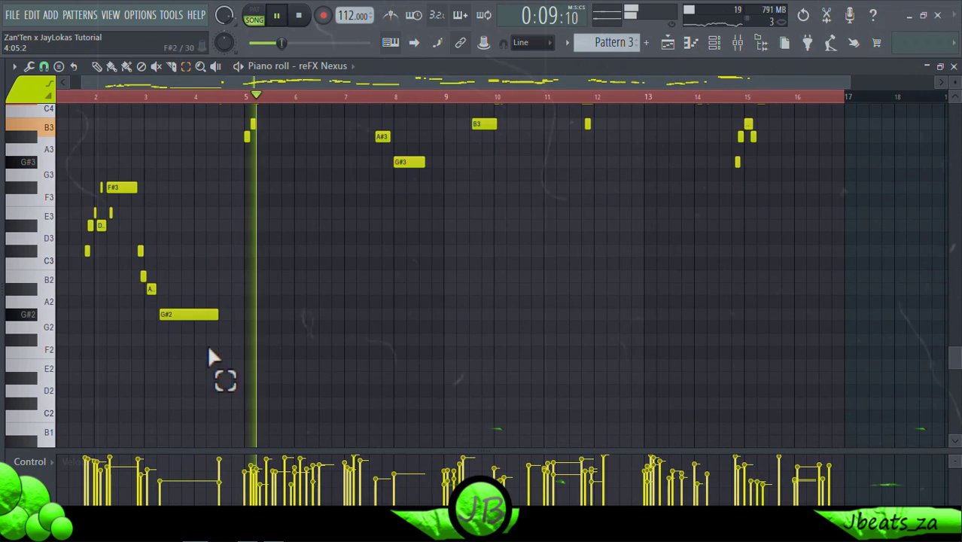
pyautogui.moveTo(209, 357); pyautogui.dragTo(80, 155)
pyautogui.hotkey('ctrl', 'Up')
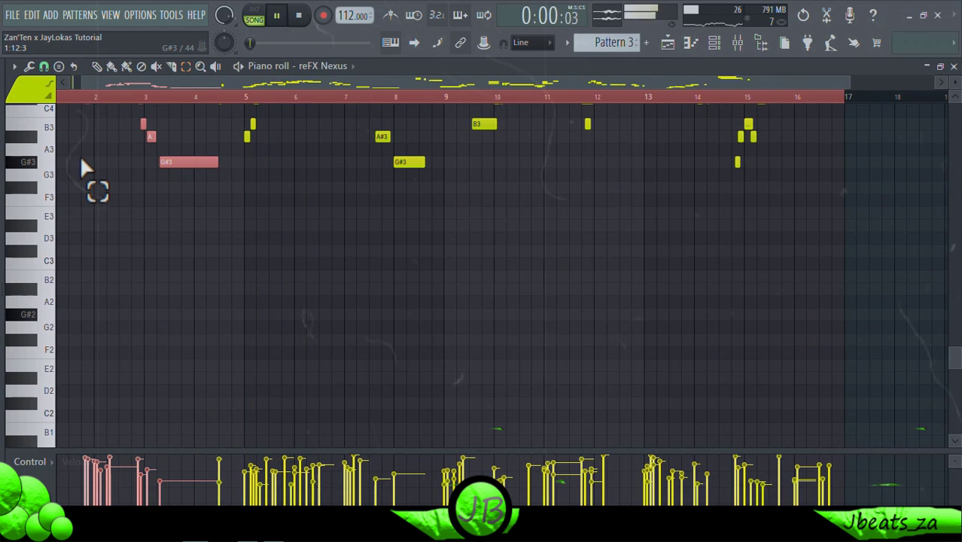
pyautogui.scroll(5, 181, 186)
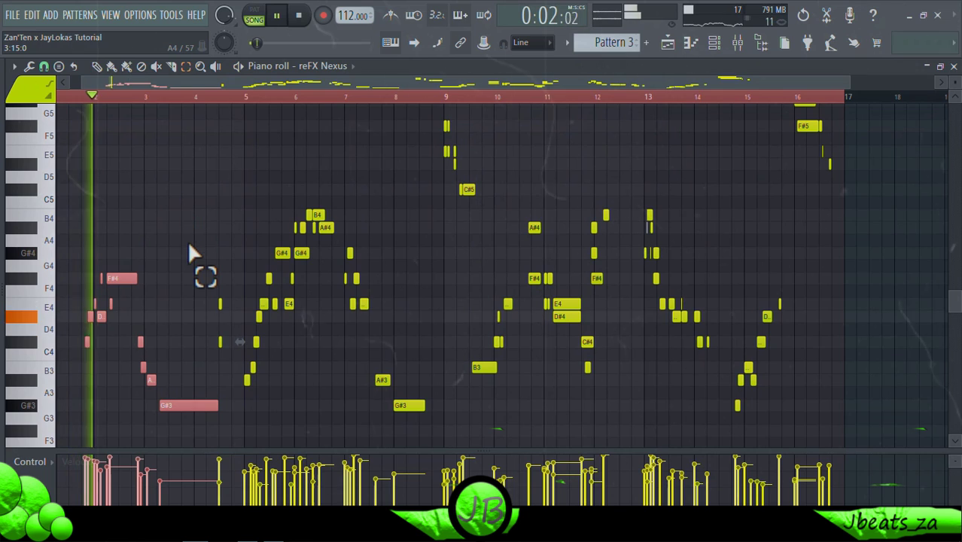
# Paint an A#4 note matching the long F#4 note in bar 2, plus a slightly delayed D#5 above them ending at the same point.
pyautogui.click(111, 67)
pyautogui.scroll(4, 107, 290)
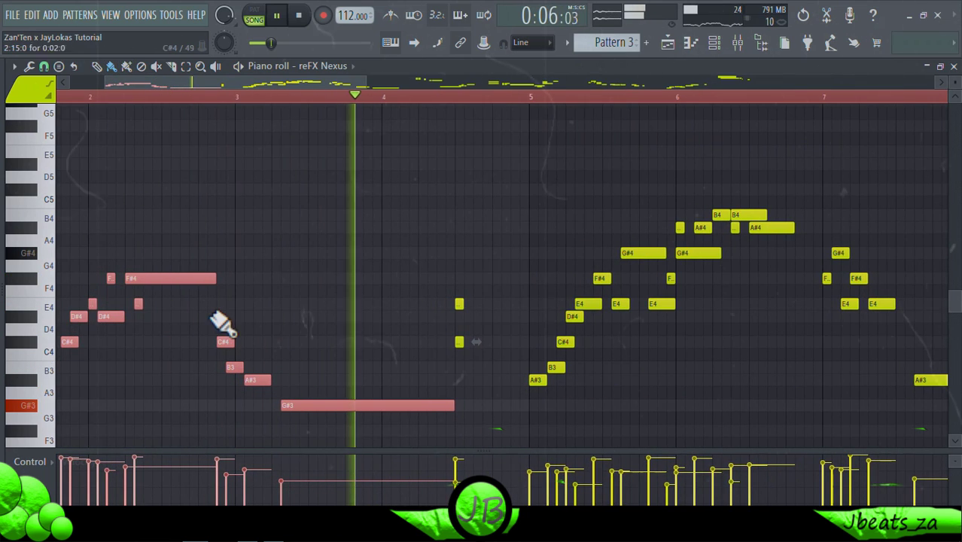
pyautogui.click(202, 281)
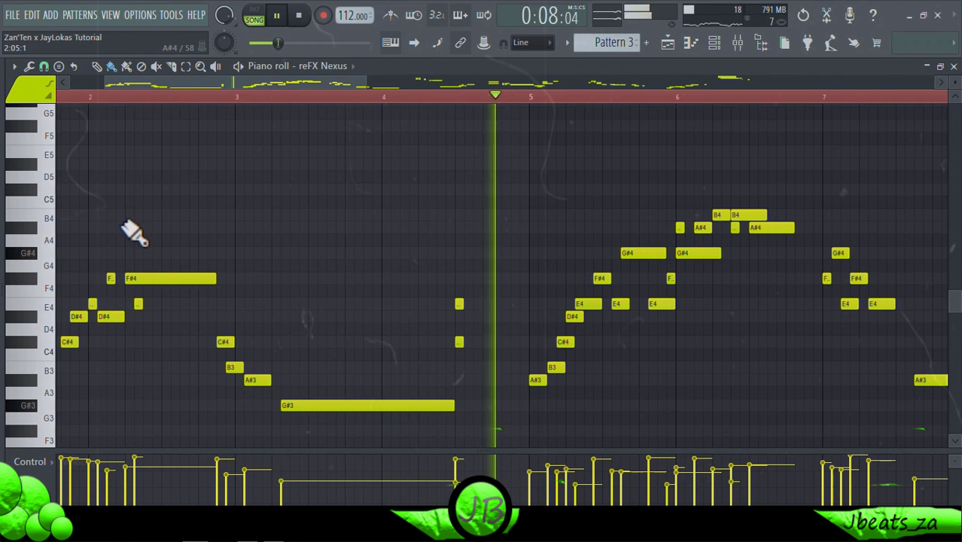
pyautogui.moveTo(126, 226); pyautogui.dragTo(133, 229)
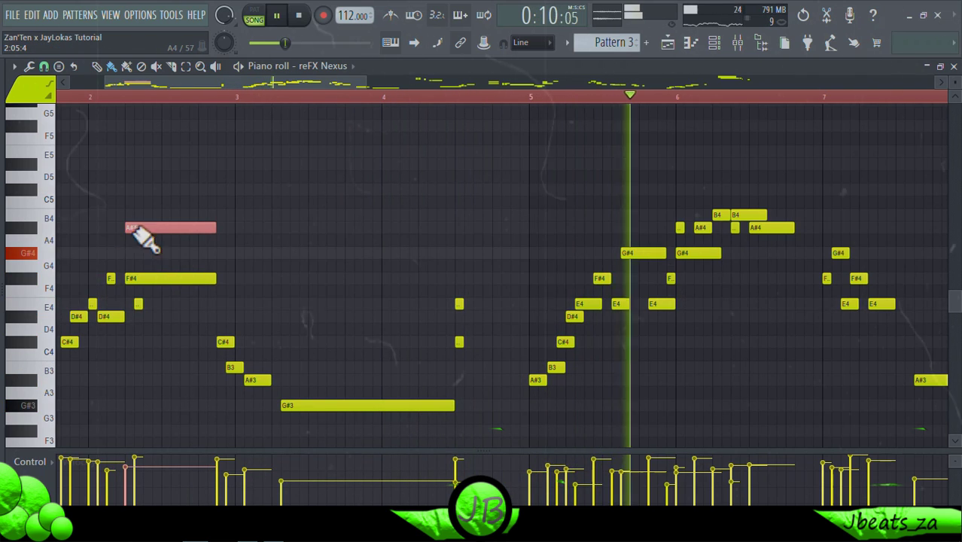
pyautogui.click(76, 97)
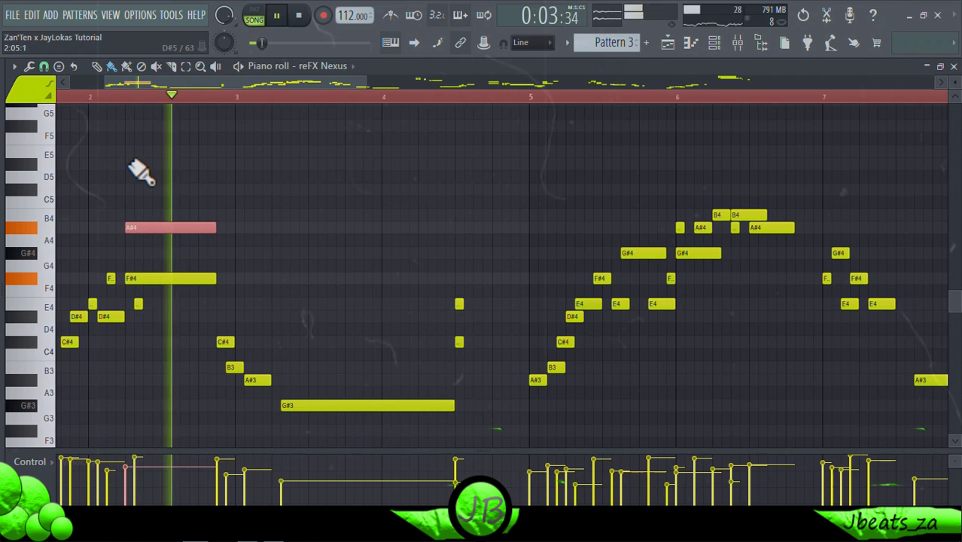
pyautogui.click(147, 164)
pyautogui.press('space')
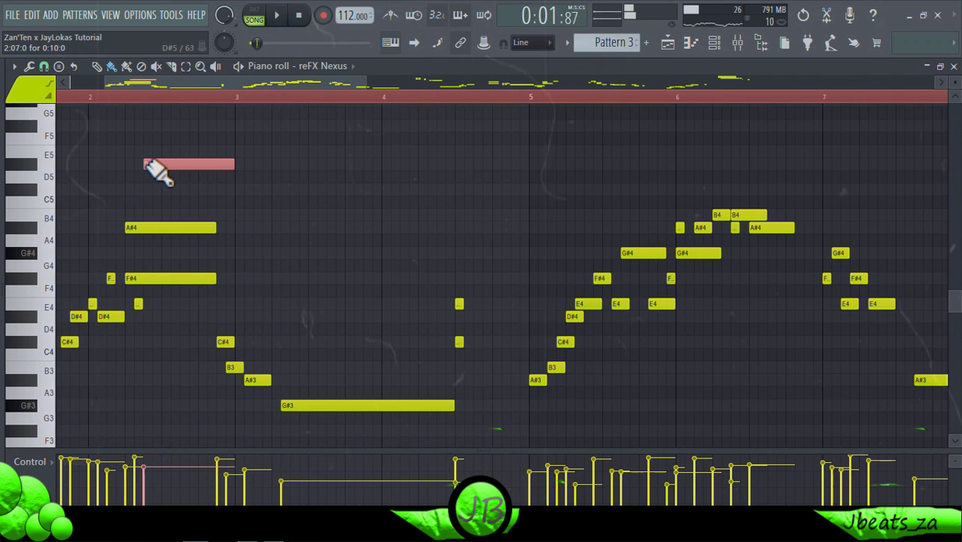
pyautogui.press('space')
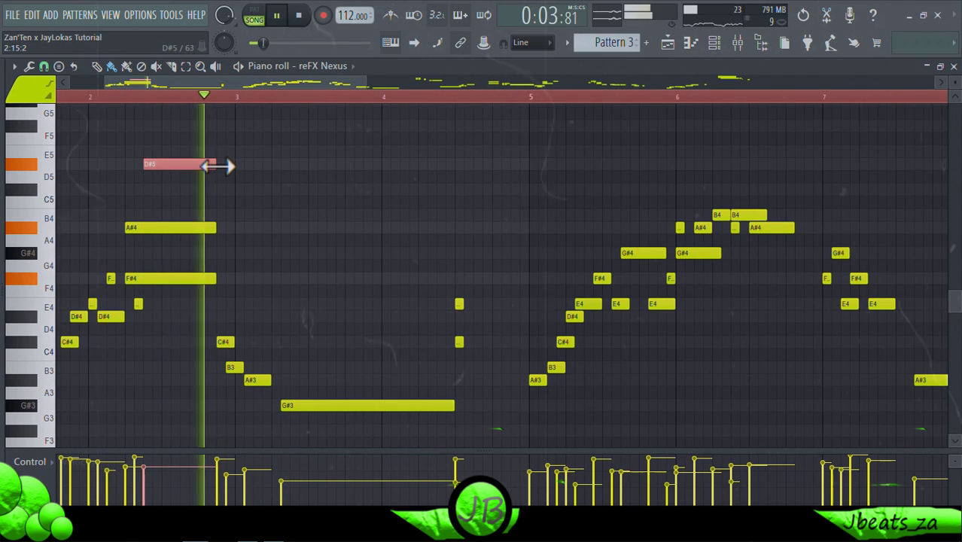
# Shorten the D#5, A#4 and F#4 notes in bar 2 by two steps so all three end together.
pyautogui.moveTo(217, 166); pyautogui.dragTo(198, 165)
pyautogui.moveTo(208, 229); pyautogui.dragTo(199, 234)
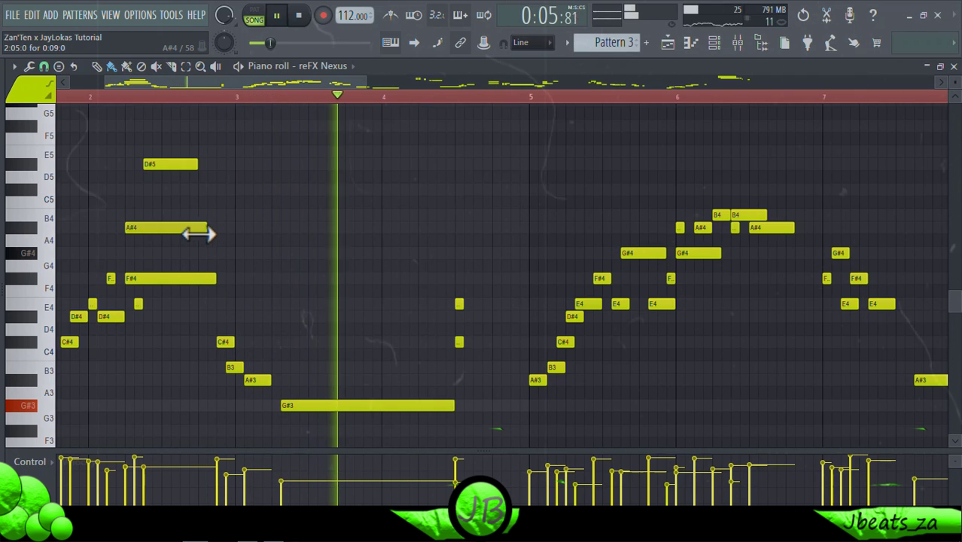
pyautogui.moveTo(215, 278); pyautogui.dragTo(198, 278)
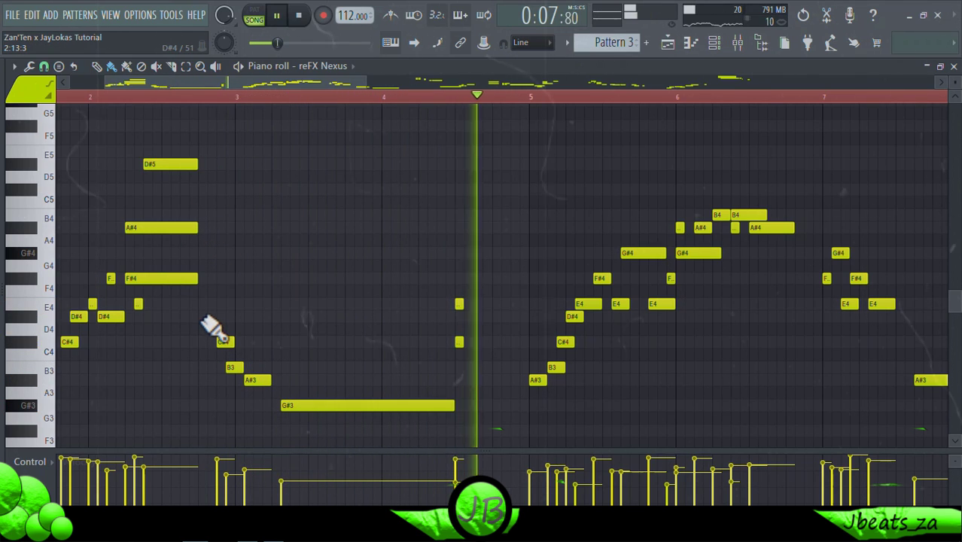
# Paint short E4 and G#4 notes right after the bar 2 chord, plus a short E4 directly above the following C#4.
pyautogui.click(207, 305)
pyautogui.click(207, 254)
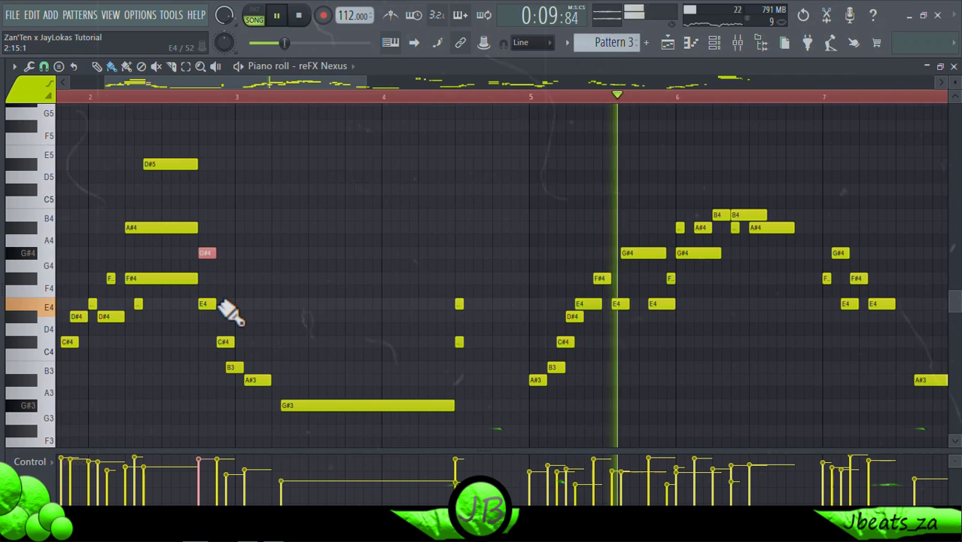
pyautogui.click(223, 304)
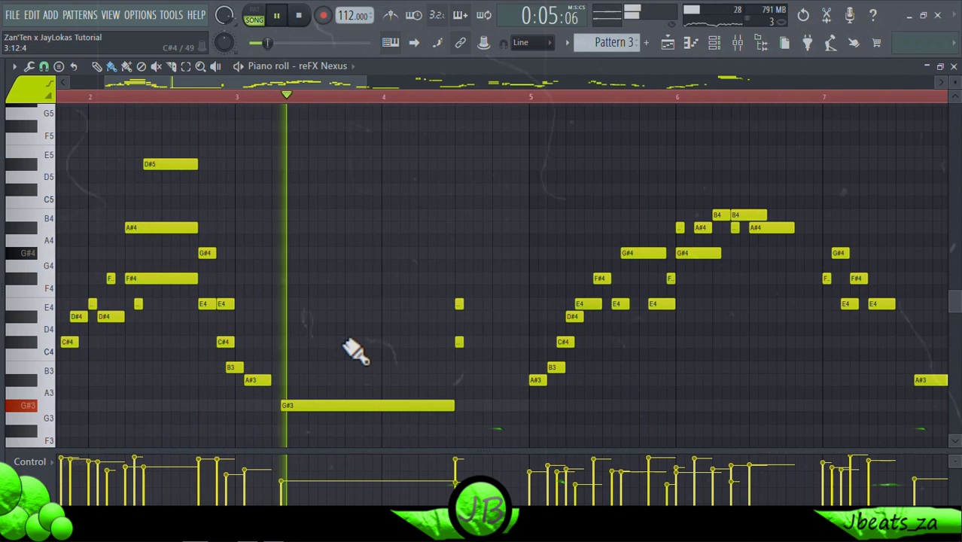
# Stack B3, D#4 and E4 notes of equal length above the long G#3 note in bar 3, then replay that section.
pyautogui.scroll(-2, 328, 352)
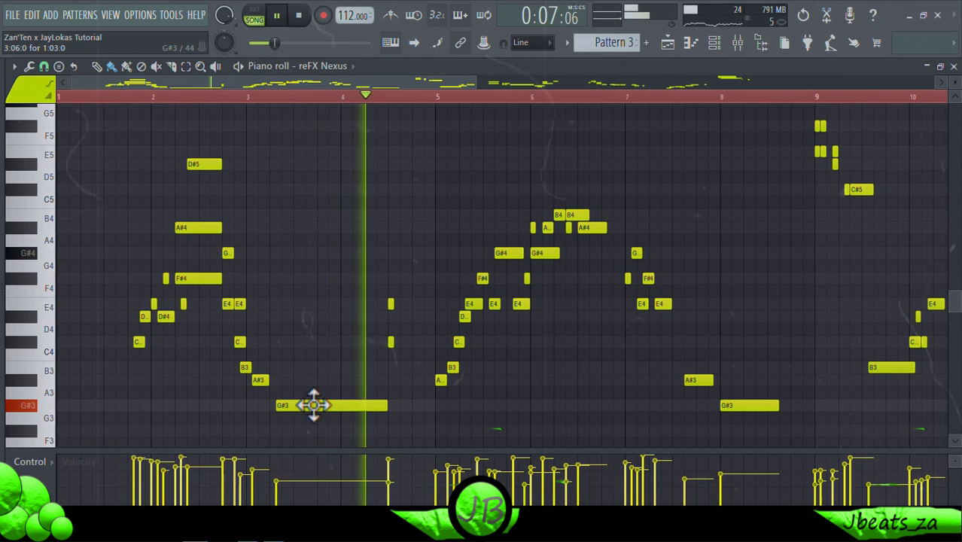
pyautogui.scroll(2, 284, 378)
pyautogui.click(280, 367)
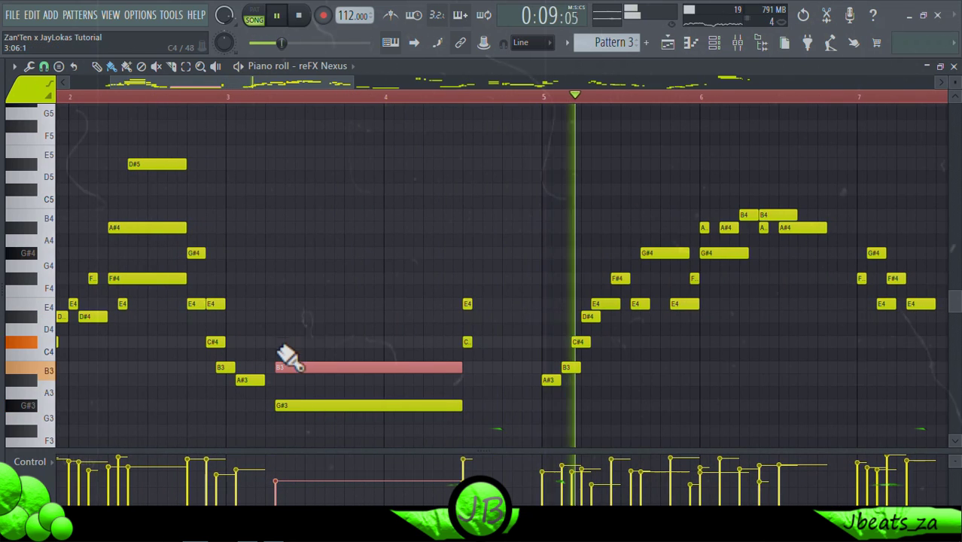
pyautogui.click(277, 316)
pyautogui.click(276, 303)
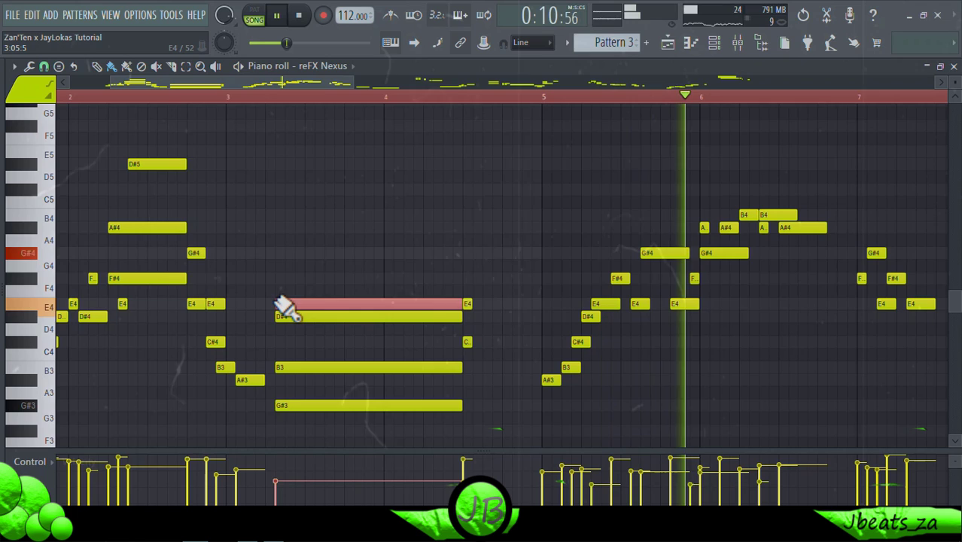
pyautogui.click(237, 96)
# Build a chord on the G#3 note at the start of bar 8 with matching B3, D#4, E4 and G#4 notes.
pyautogui.scroll(-4, 340, 195)
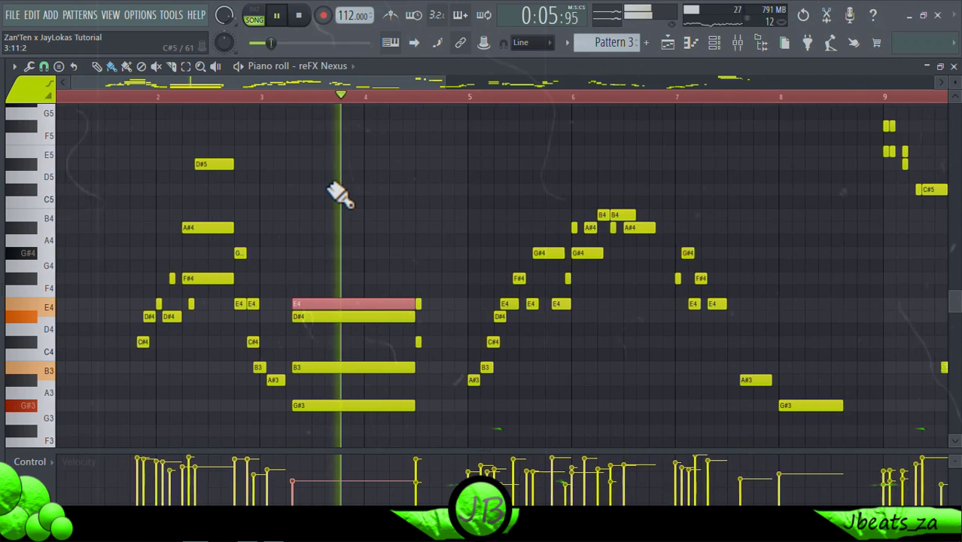
pyautogui.scroll(4, 531, 401)
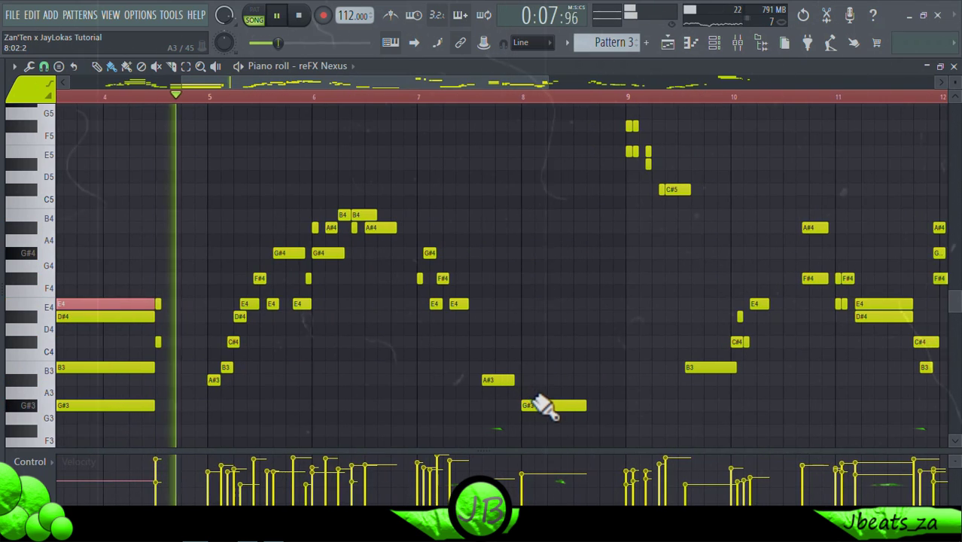
pyautogui.click(529, 369)
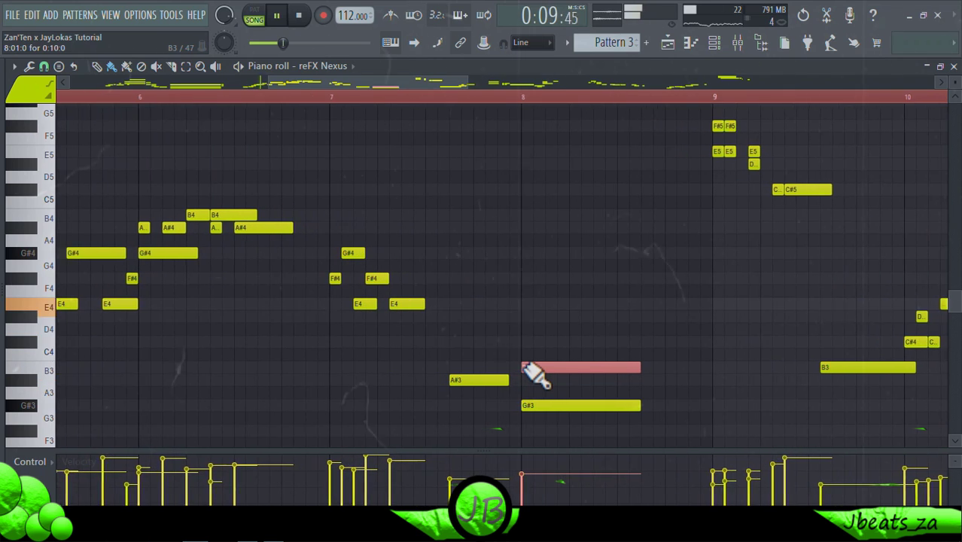
pyautogui.click(526, 316)
pyautogui.click(528, 303)
pyautogui.click(527, 253)
pyautogui.scroll(-5, 552, 309)
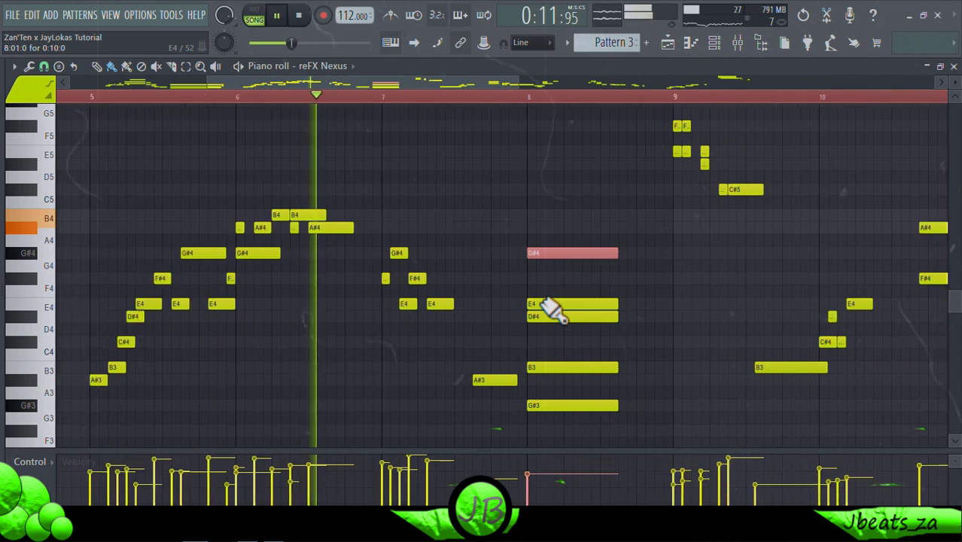
pyautogui.scroll(-1, 634, 142)
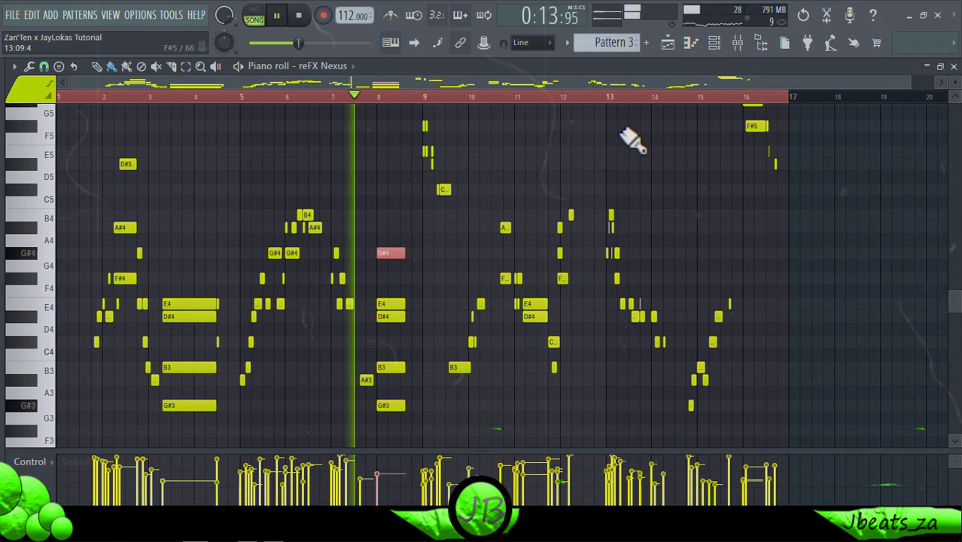
# Copy the edited melody notes from the reFX Nexus channel in the channel rack.
pyautogui.click(715, 44)
pyautogui.rightClick(256, 231)
pyautogui.click(429, 239)
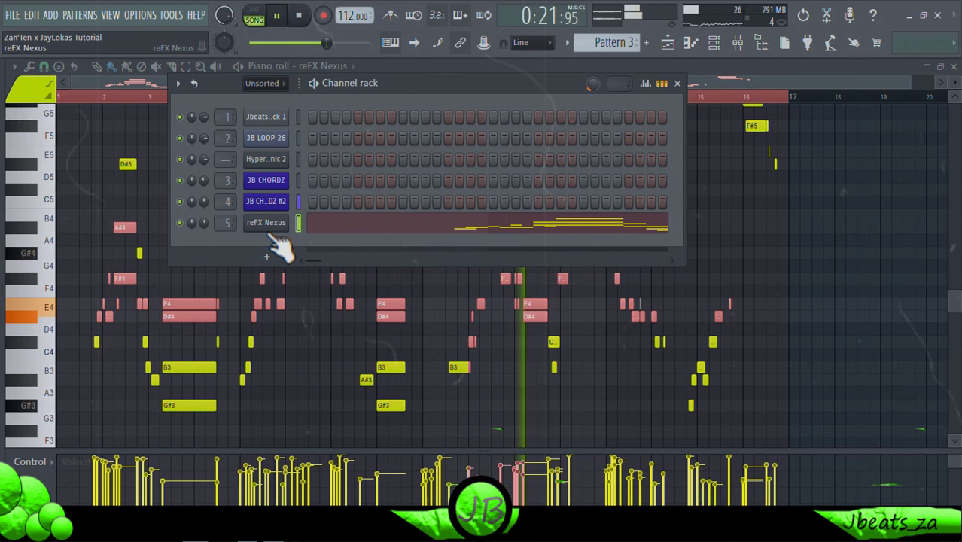
pyautogui.moveTo(202, 224); pyautogui.dragTo(201, 220)
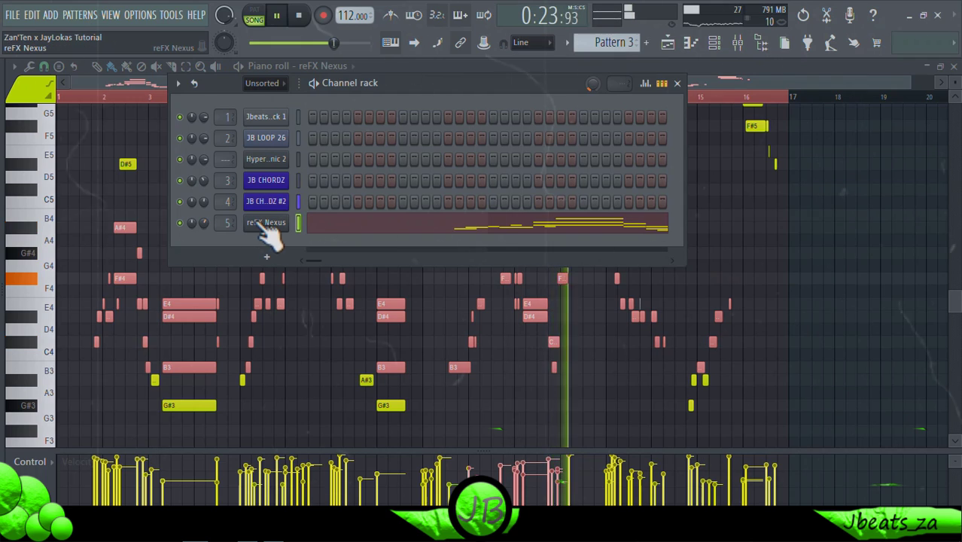
pyautogui.rightClick(265, 226)
pyautogui.click(450, 245)
# Add a Morphine synth channel and load a preset from its (06) Synthetic bank.
pyautogui.click(267, 256)
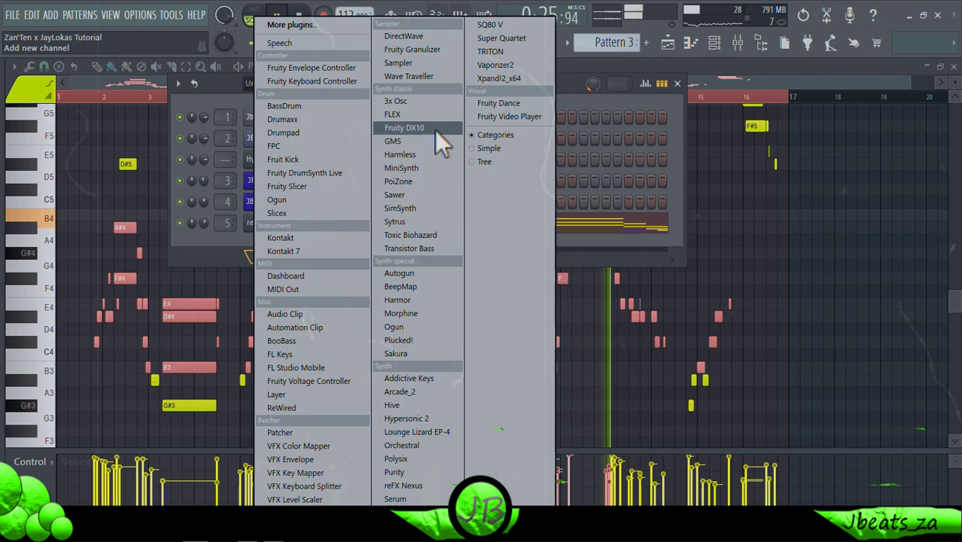
pyautogui.click(425, 314)
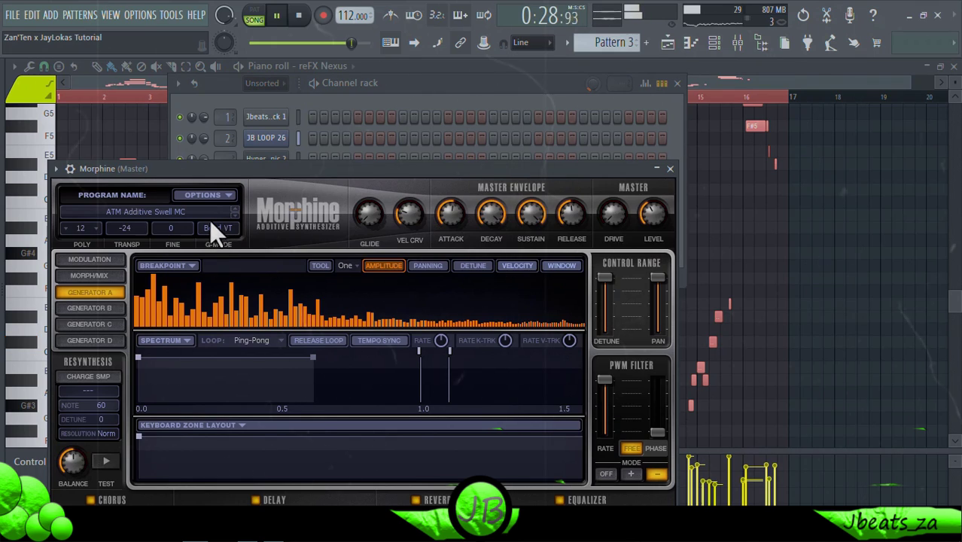
pyautogui.click(205, 216)
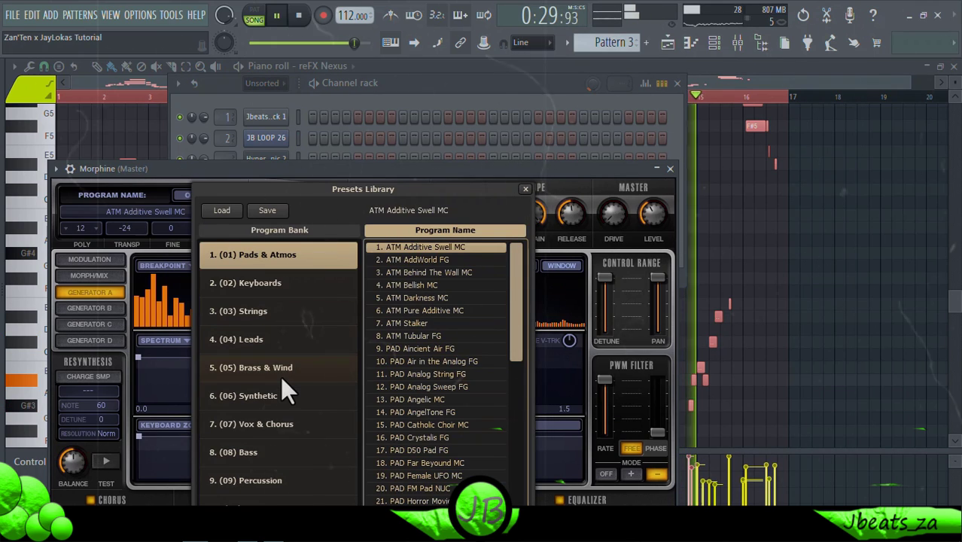
pyautogui.click(284, 395)
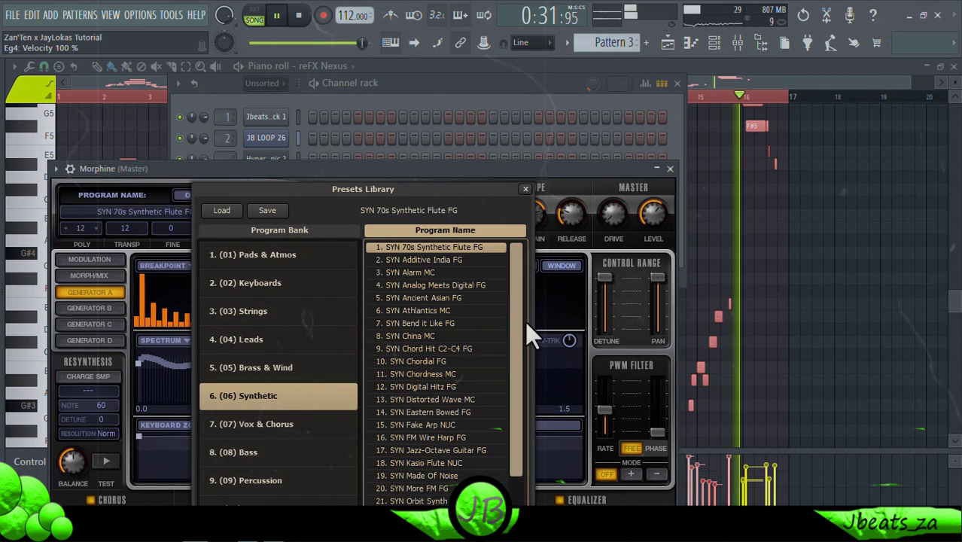
pyautogui.moveTo(525, 301); pyautogui.dragTo(508, 366)
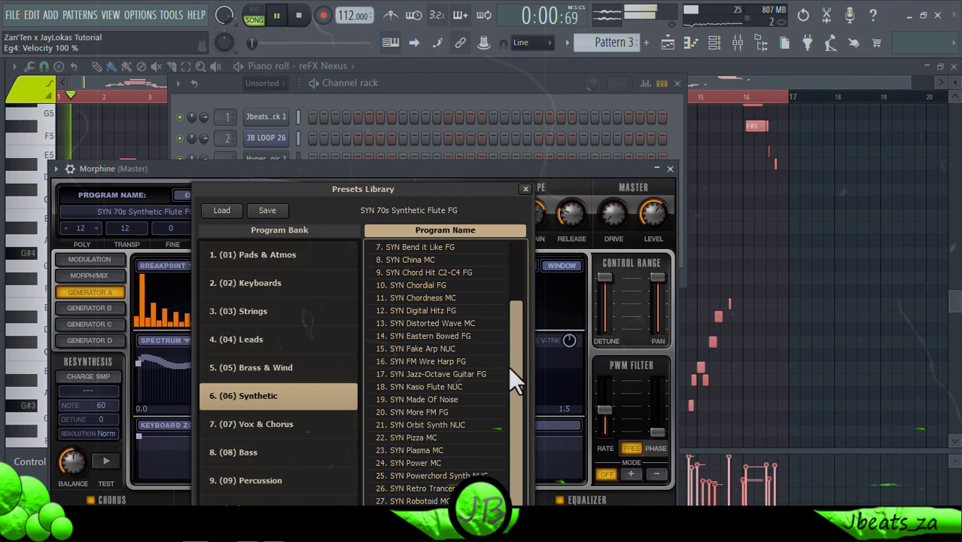
pyautogui.doubleClick(447, 383)
pyautogui.click(670, 169)
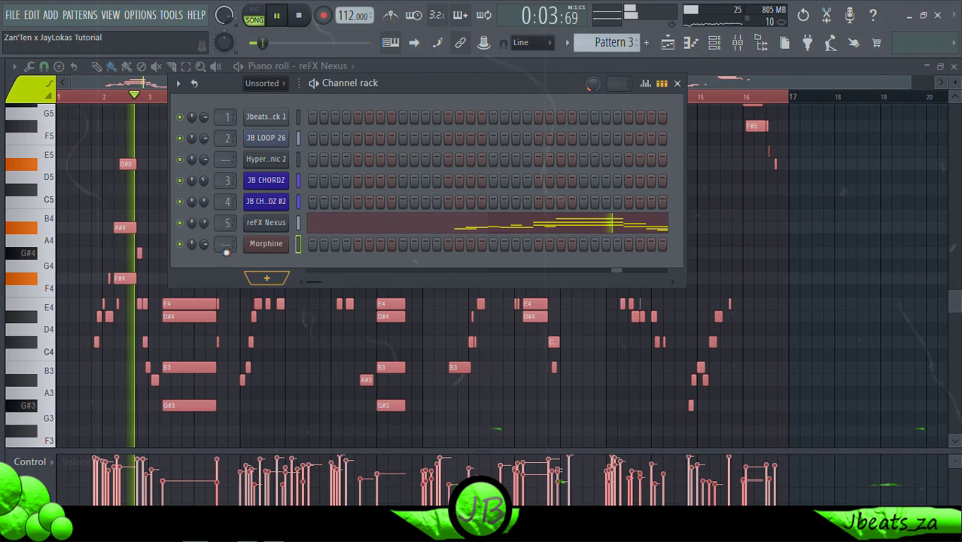
# Paste the copied melody into the Morphine channel and lower its mixer track, Insert 6, to -10.0 dB.
pyautogui.rightClick(262, 247)
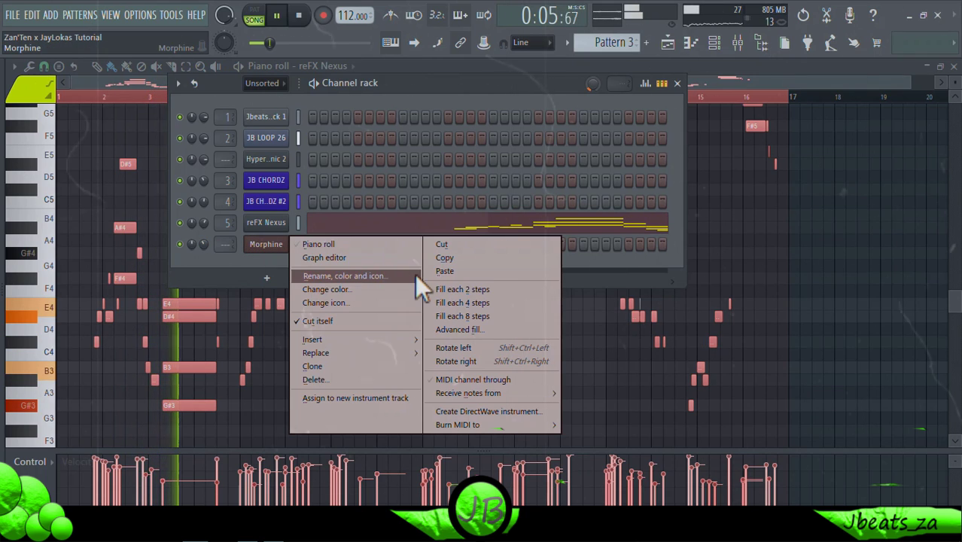
pyautogui.click(445, 271)
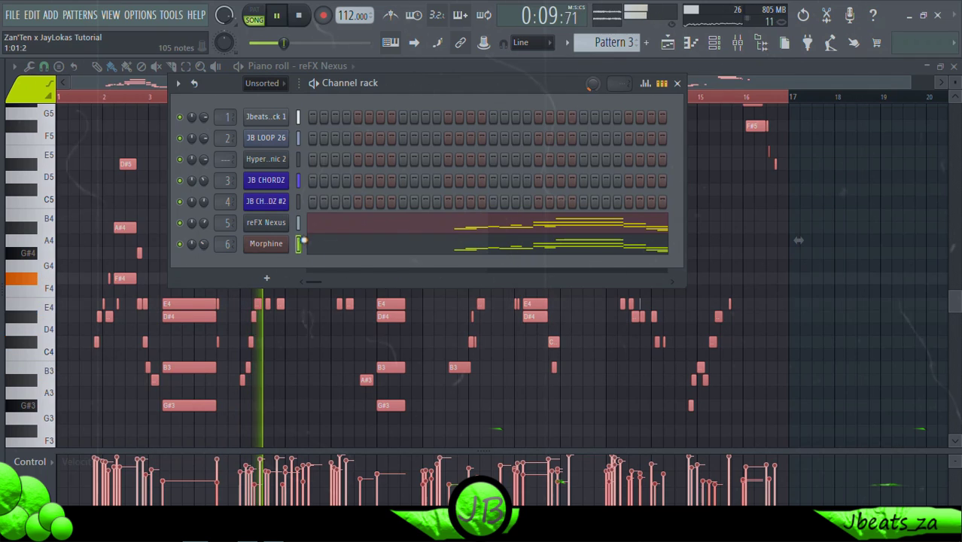
pyautogui.click(758, 45)
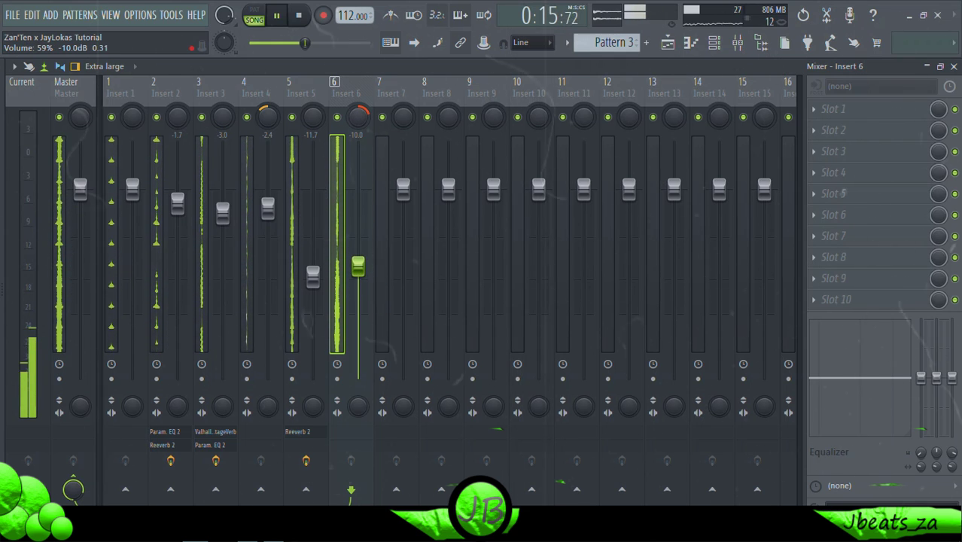
# Audition other Synthetic presets in Morphine, such as SYN FM Wire Harp FG and SYN Fake Arp NUC, and settle on SYN Made Of Noise.
pyautogui.click(716, 44)
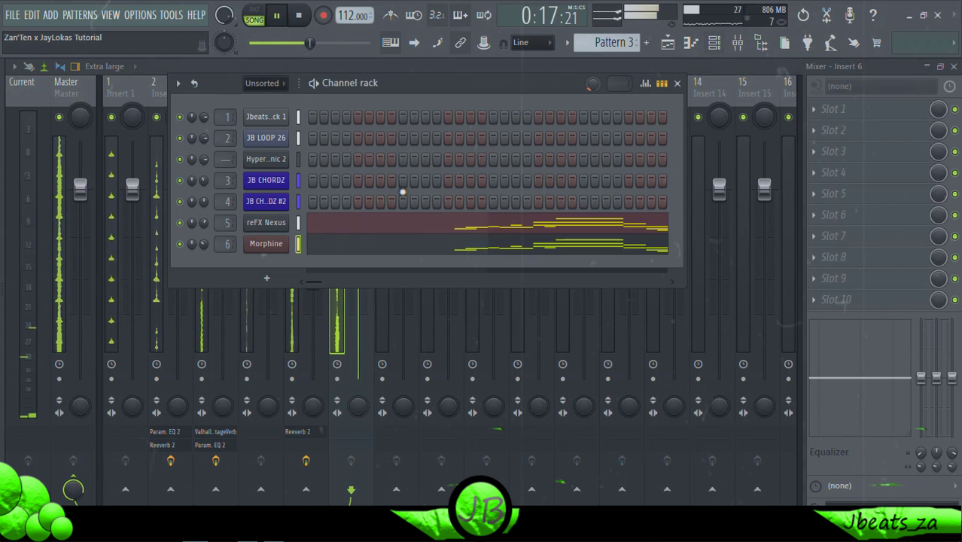
pyautogui.click(271, 248)
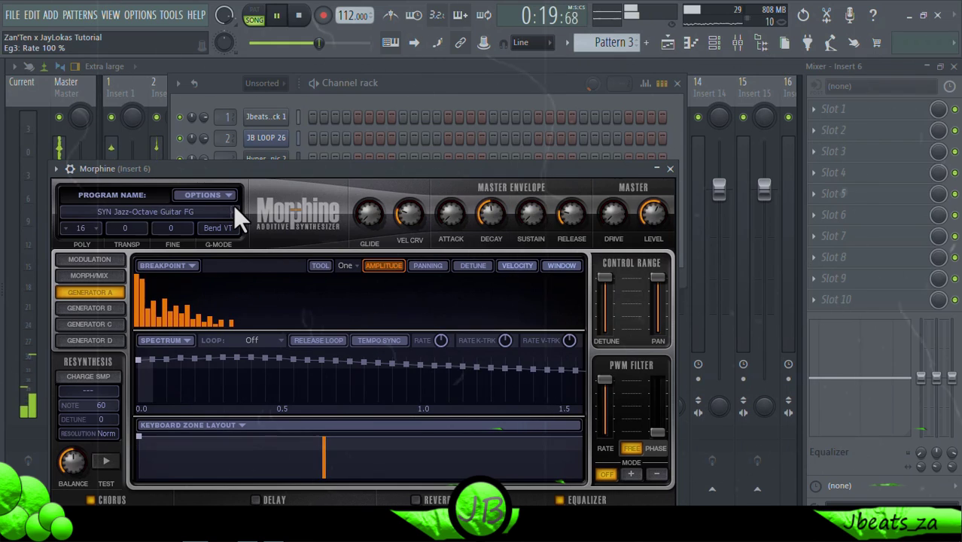
pyautogui.scroll(2, 233, 205)
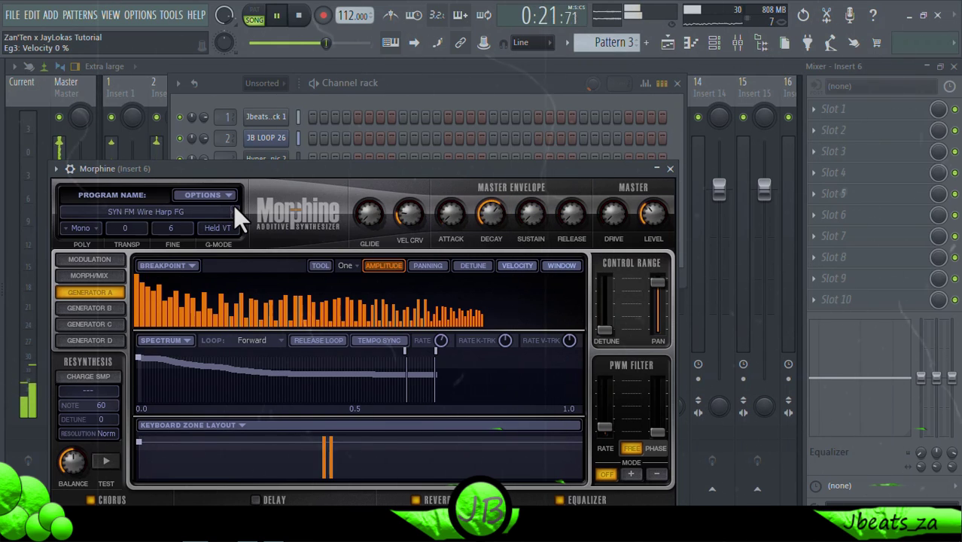
pyautogui.scroll(1, 233, 207)
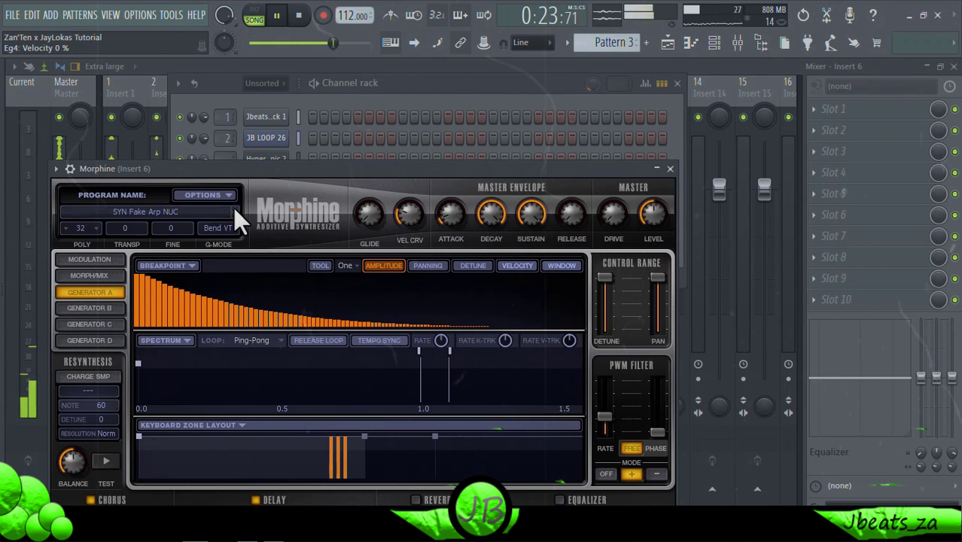
pyautogui.scroll(1, 233, 207)
pyautogui.click(213, 211)
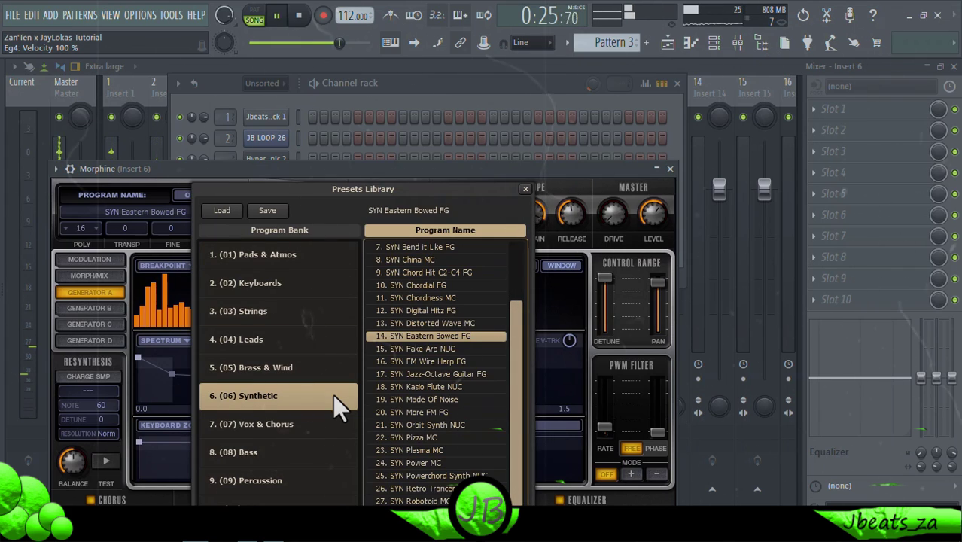
pyautogui.scroll(-1, 520, 397)
pyautogui.click(444, 387)
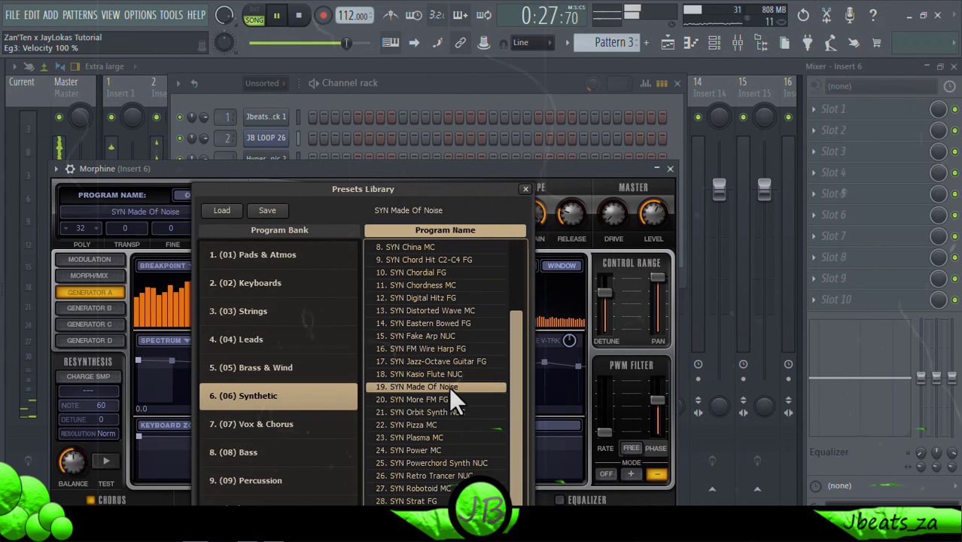
pyautogui.click(575, 141)
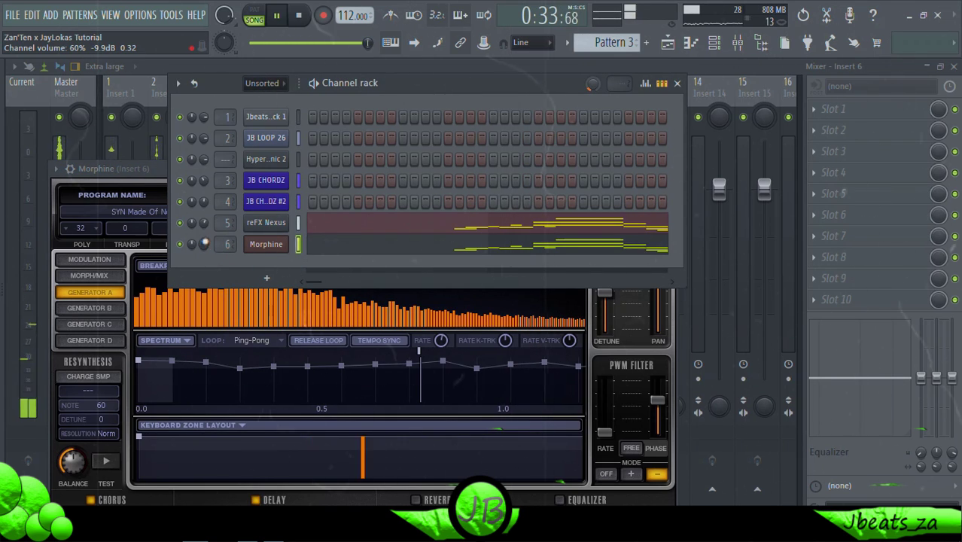
# Lower mixer Insert 6 to about -17.9 dB so the Morphine layer sits quieter.
pyautogui.click(275, 283)
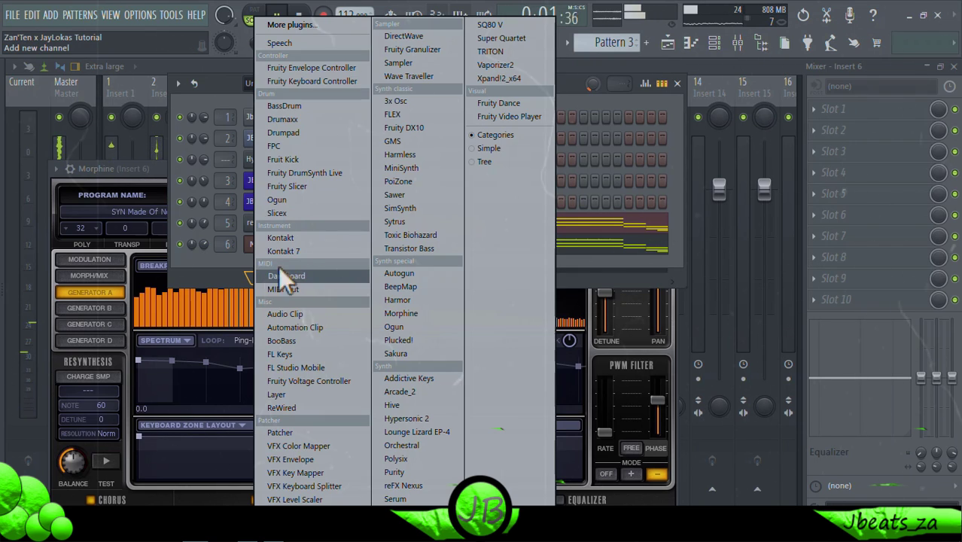
pyautogui.click(607, 107)
pyautogui.click(760, 45)
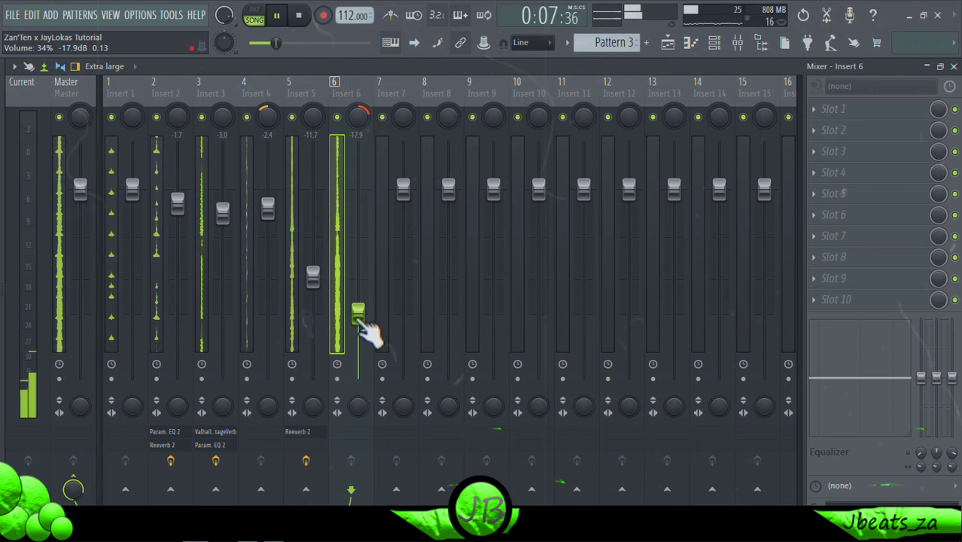
# Switch to the empty Pattern 4 and place it at the start of Track 5 in the playlist.
pyautogui.click(714, 43)
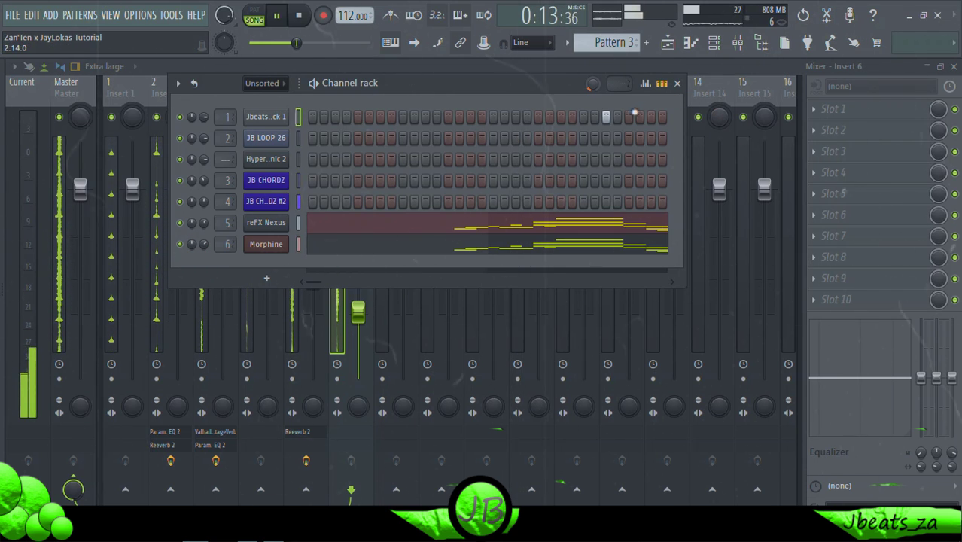
pyautogui.moveTo(633, 52); pyautogui.dragTo(633, 44)
pyautogui.click(686, 57)
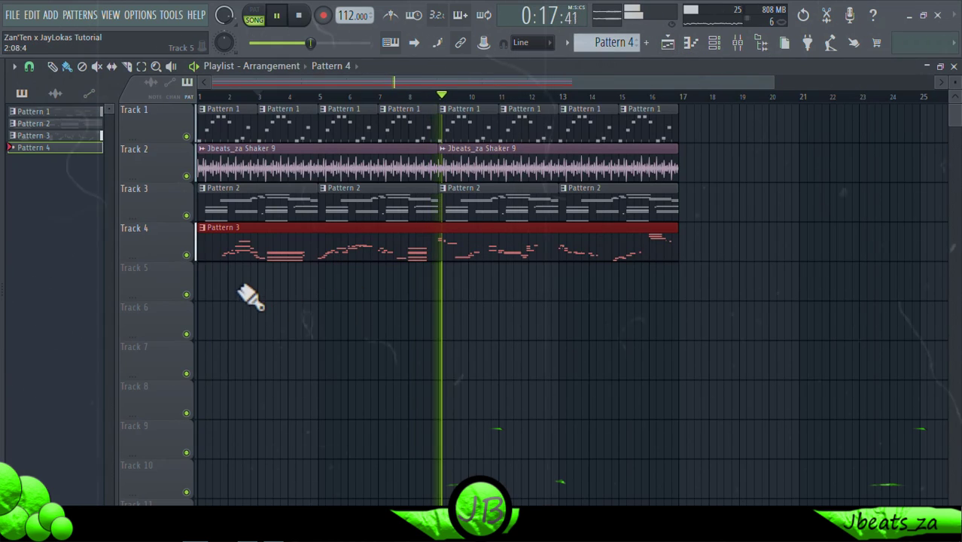
pyautogui.click(217, 293)
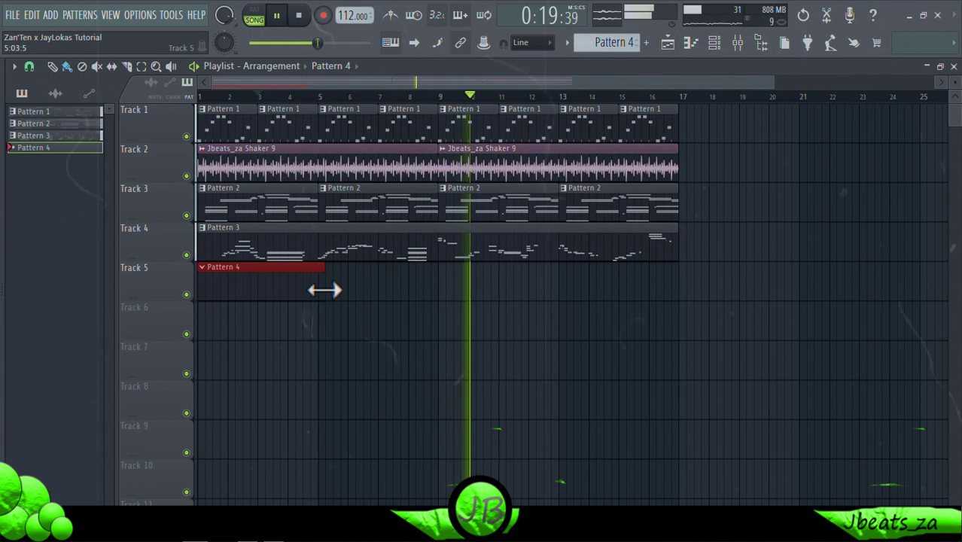
# Fill Track 5 with repeated four-bar Pattern 4 clips up to bar 17 and mute Track 4.
pyautogui.moveTo(300, 286)
pyautogui.mouseDown()
pyautogui.moveTo(493, 343)
pyautogui.moveTo(634, 348)
pyautogui.moveTo(618, 289)
pyautogui.mouseUp()
pyautogui.moveTo(616, 340); pyautogui.dragTo(602, 331)
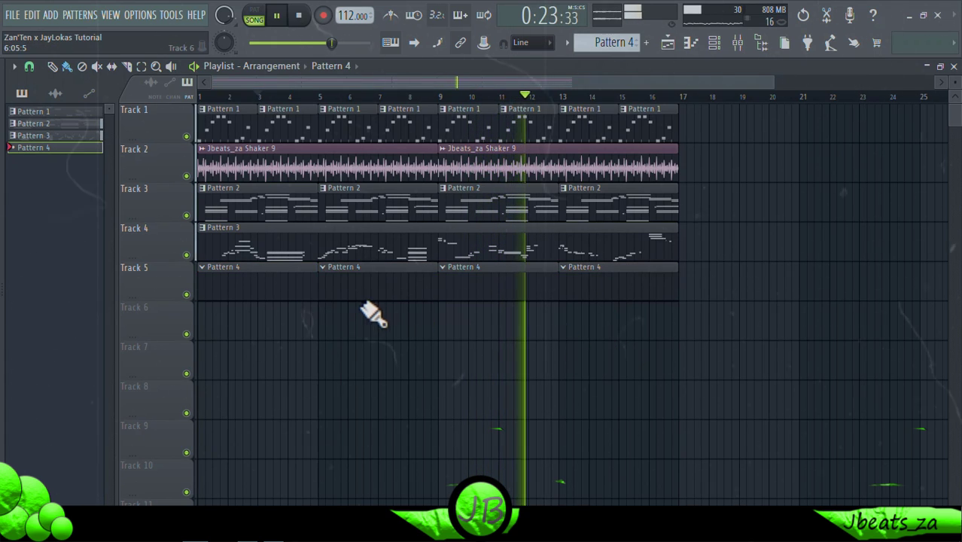
pyautogui.click(186, 255)
# Add a Hypersonic 2 channel for Pattern 4, load the TUBE 22 BASSLINE preset and route it to mixer Insert 7.
pyautogui.doubleClick(247, 280)
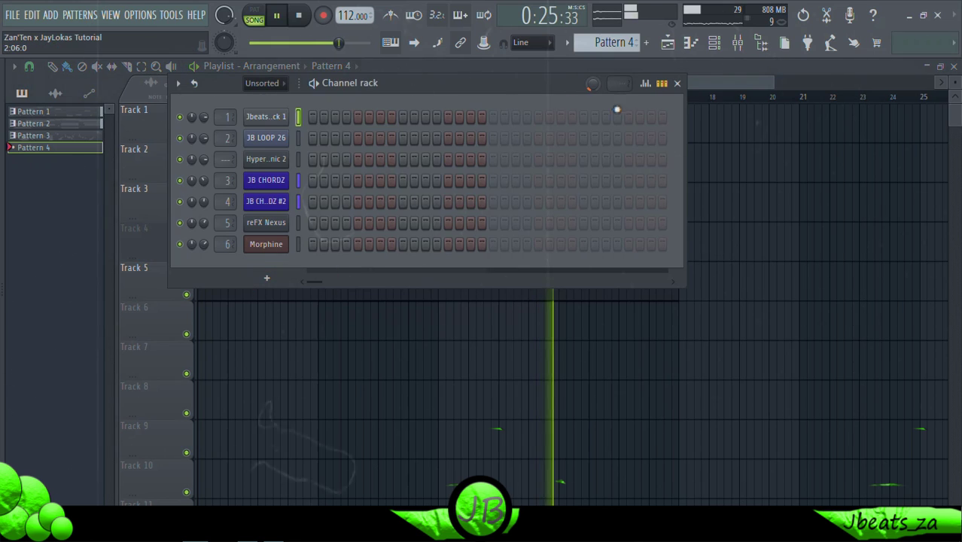
pyautogui.click(259, 278)
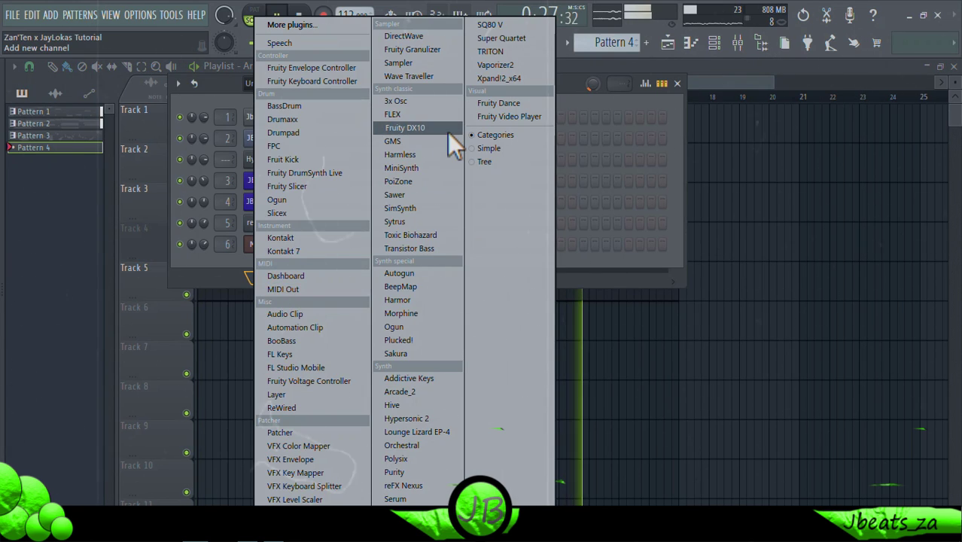
pyautogui.click(429, 419)
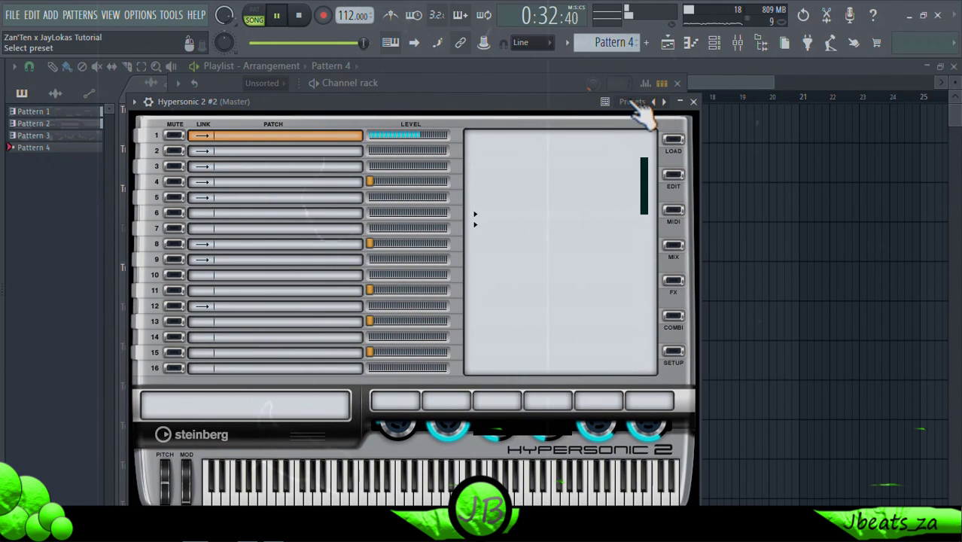
pyautogui.click(635, 103)
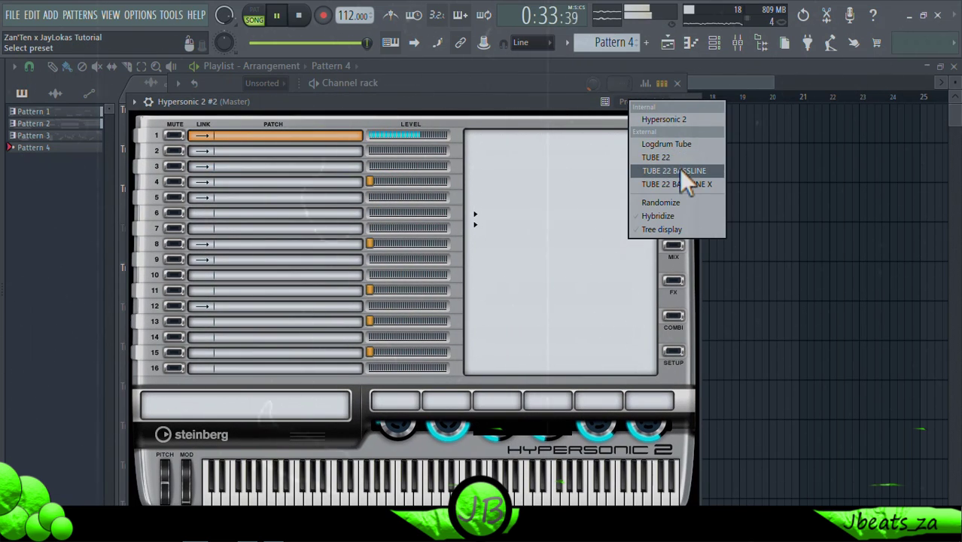
pyautogui.click(679, 170)
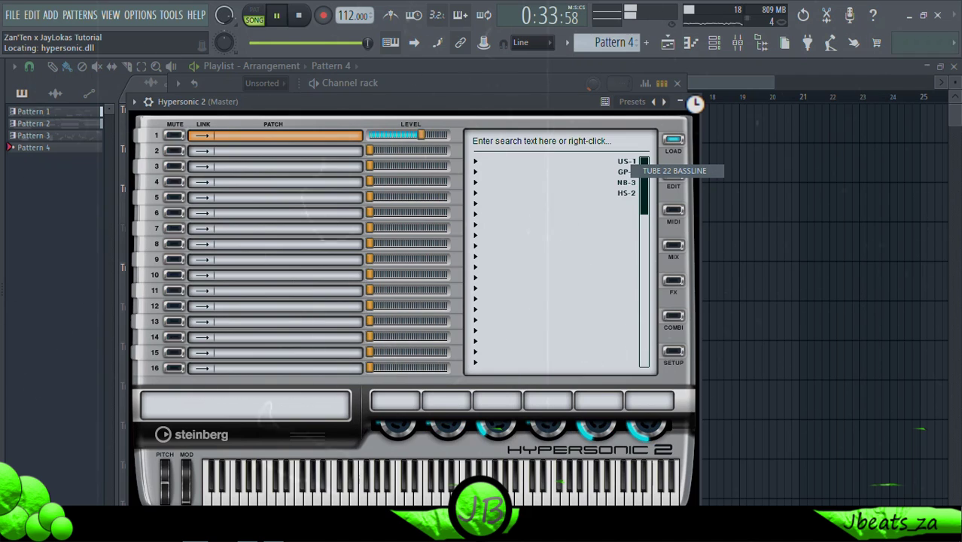
pyautogui.click(693, 103)
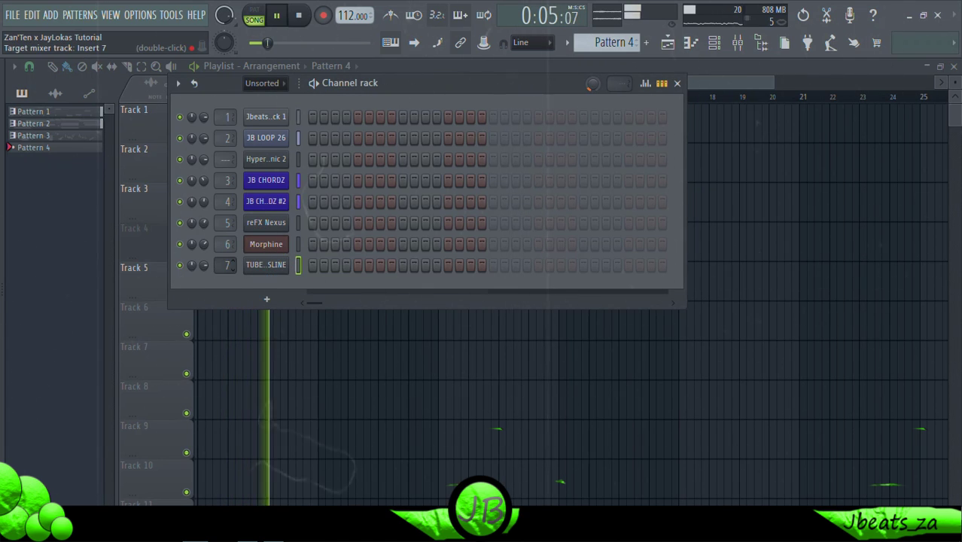
pyautogui.scroll(-1, 227, 264)
# In the TUBE 22 BASSLINE piano roll, draw a G#2 note from mid bar 1 to the start of bar 2.
pyautogui.rightClick(282, 265)
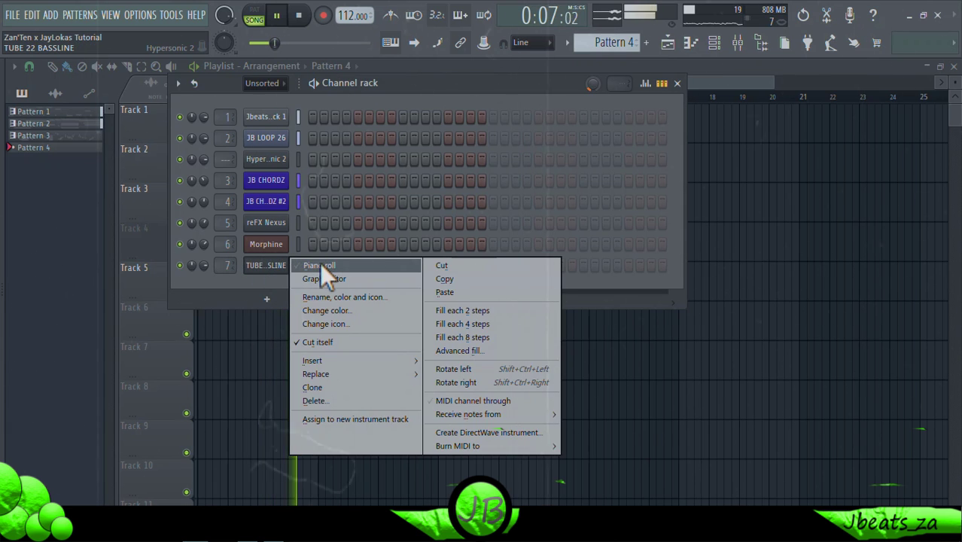
pyautogui.click(319, 265)
pyautogui.scroll(-5, 115, 348)
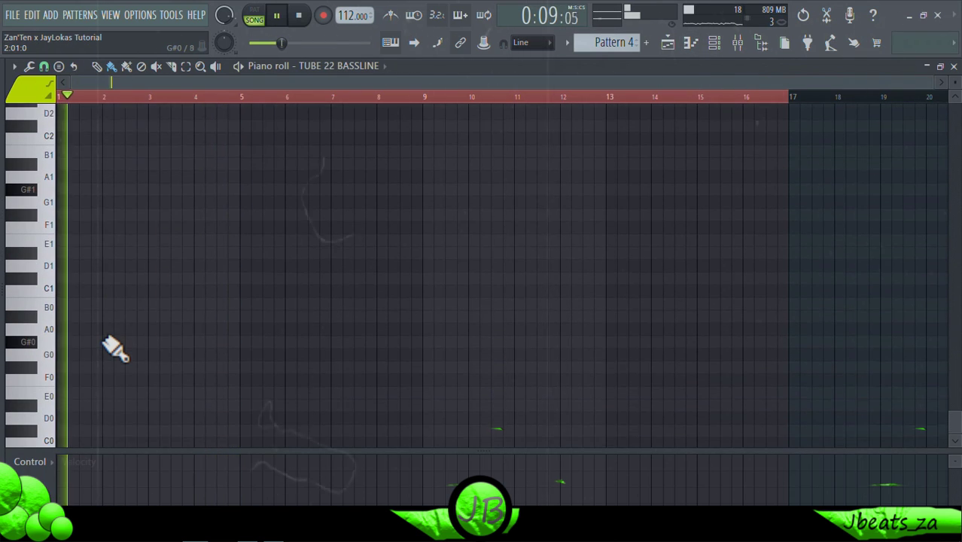
pyautogui.keyDown('ctrl'); pyautogui.scroll(5, 114, 348); pyautogui.keyUp('ctrl')
pyautogui.scroll(1, 101, 301)
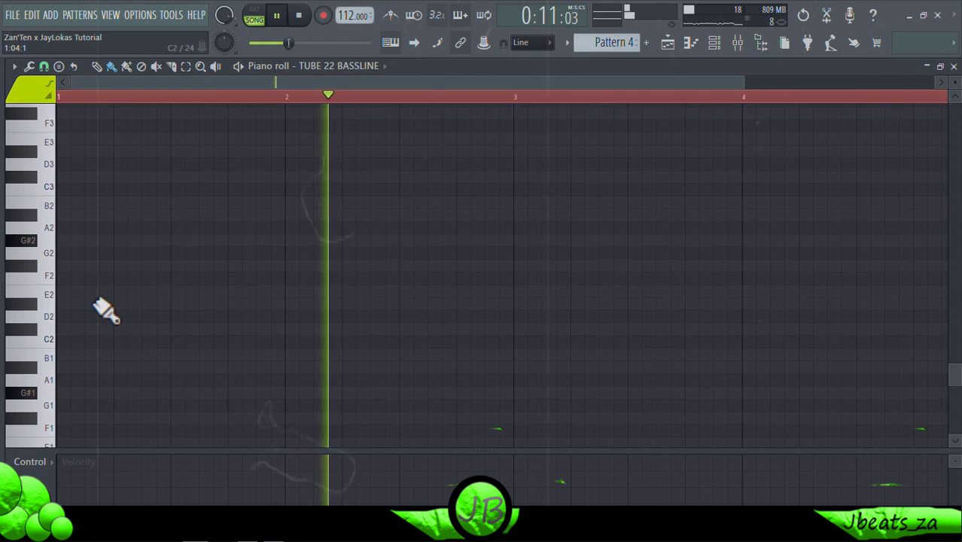
pyautogui.click(160, 240)
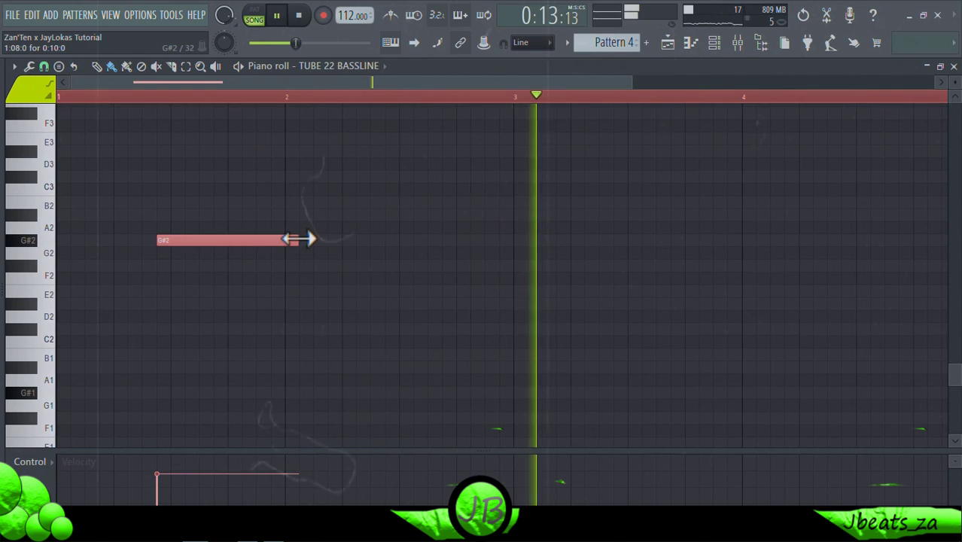
pyautogui.moveTo(310, 238); pyautogui.dragTo(290, 240)
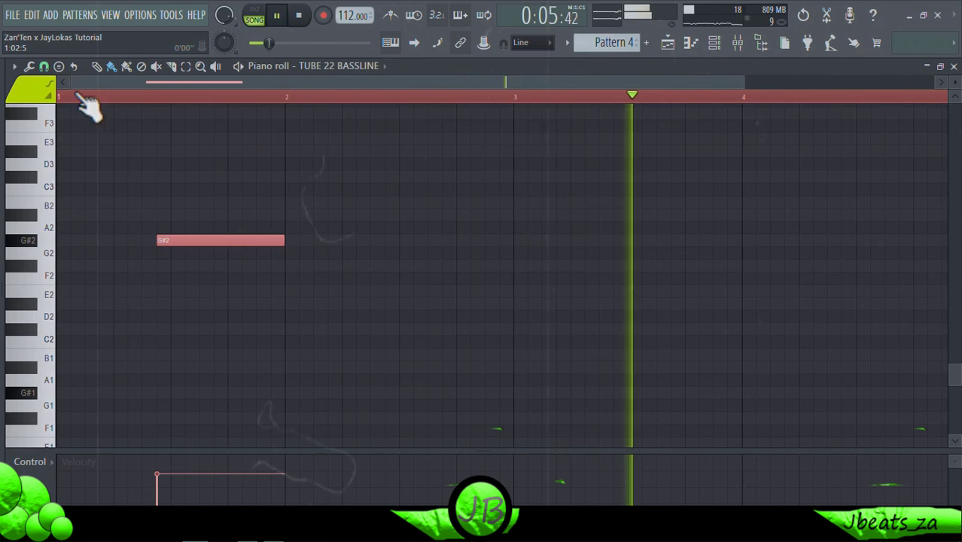
# Add a D#3 note at the start of bar 2 and an E3 note running from late bar 2 into bar 3.
pyautogui.scroll(-1, 167, 214)
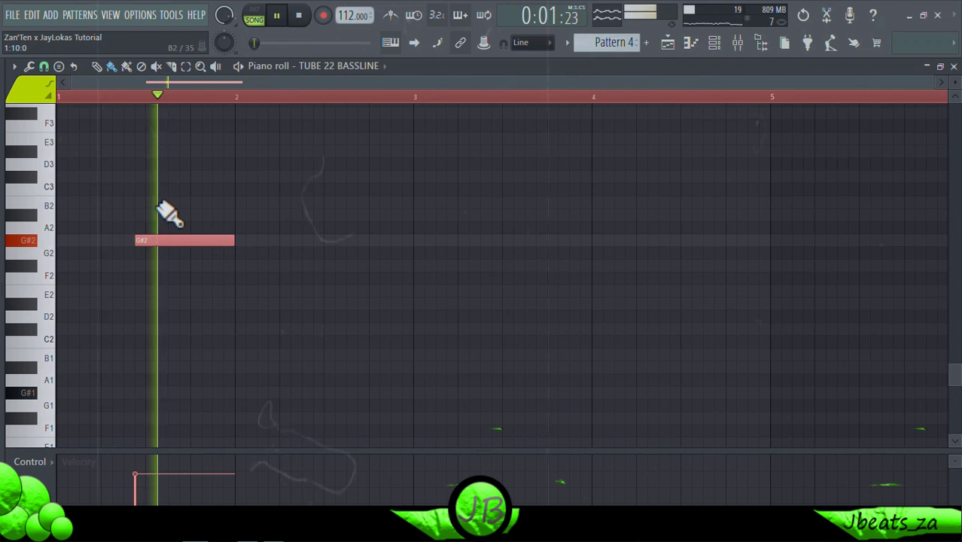
pyautogui.click(240, 151)
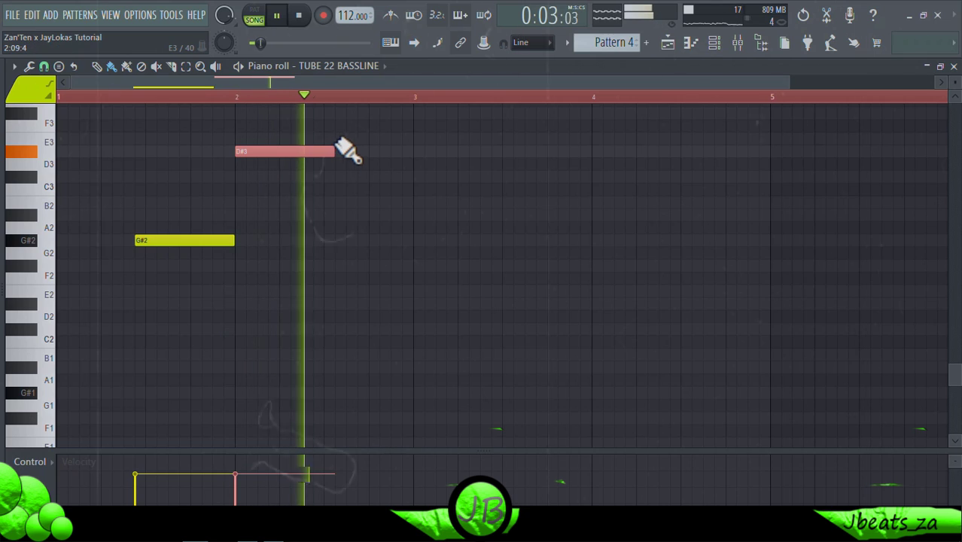
pyautogui.moveTo(337, 139); pyautogui.dragTo(362, 138)
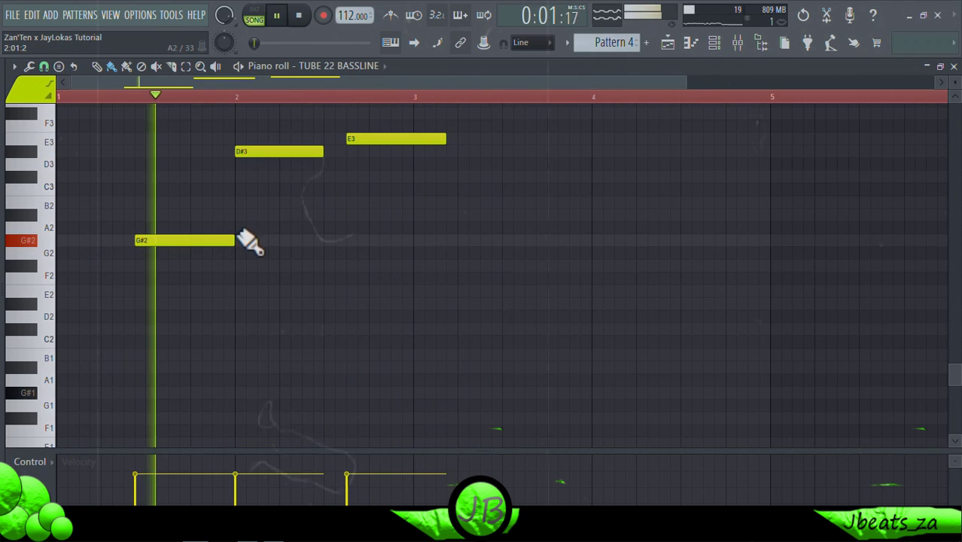
# Place a G#2 note in the second half of bar 3, followed directly by a very short G#2 note.
pyautogui.click(493, 241)
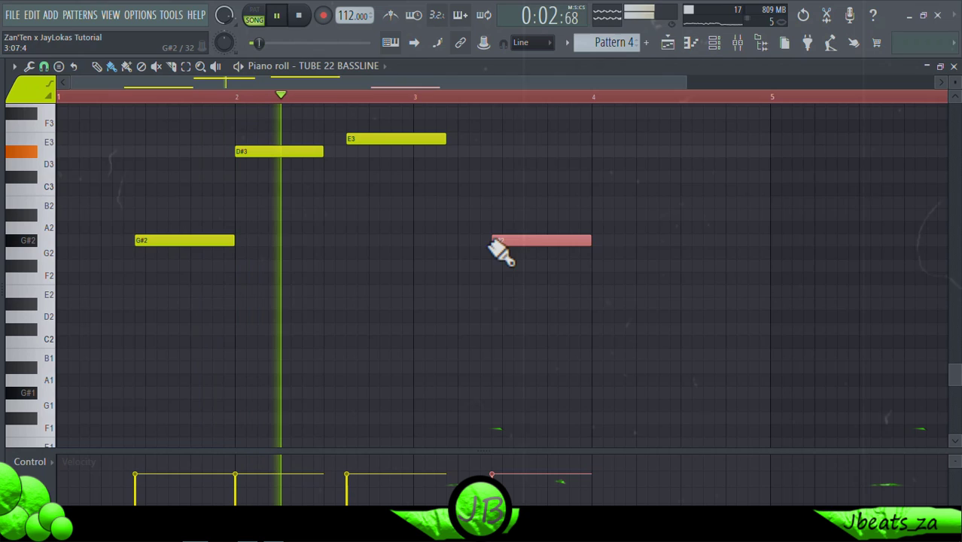
pyautogui.click(611, 248)
pyautogui.rightClick(595, 239)
pyautogui.moveTo(591, 241); pyautogui.dragTo(565, 239)
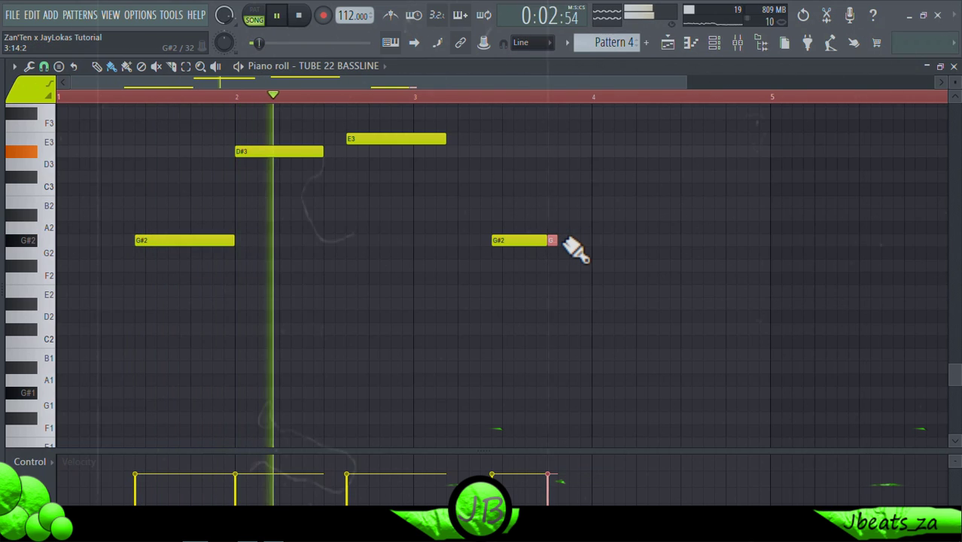
# Add a C#3 note at the start of bar 4 and short E3 and D#3 notes near the end of that bar.
pyautogui.keyDown('ctrl'); pyautogui.scroll(2, 572, 248); pyautogui.keyUp('ctrl')
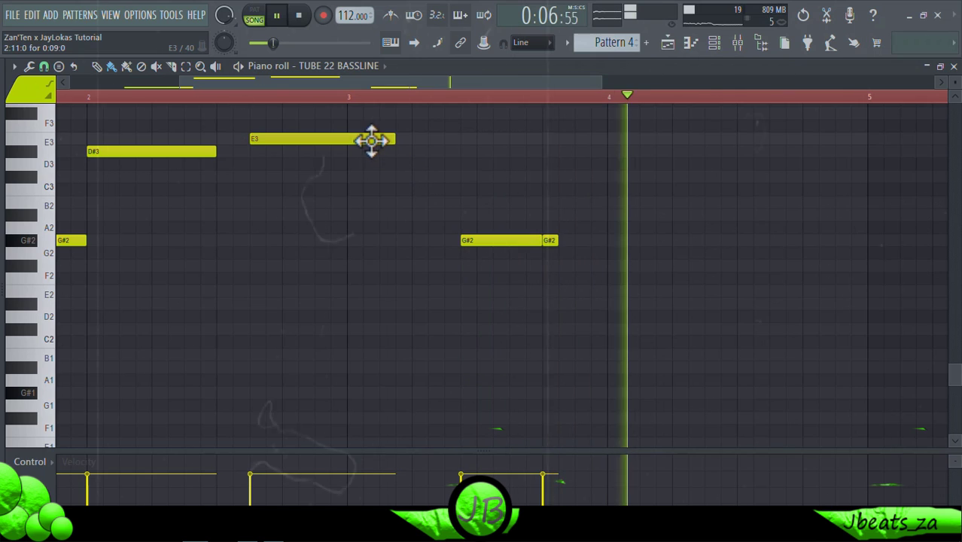
pyautogui.click(610, 139)
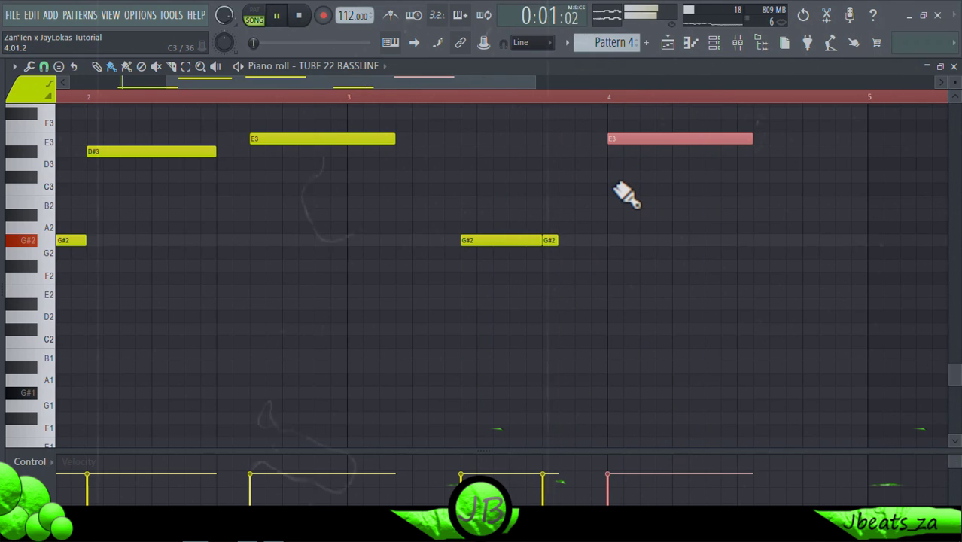
pyautogui.keyDown('ctrl'); pyautogui.scroll(-2, 625, 194); pyautogui.keyUp('ctrl')
pyautogui.moveTo(551, 140); pyautogui.dragTo(551, 206)
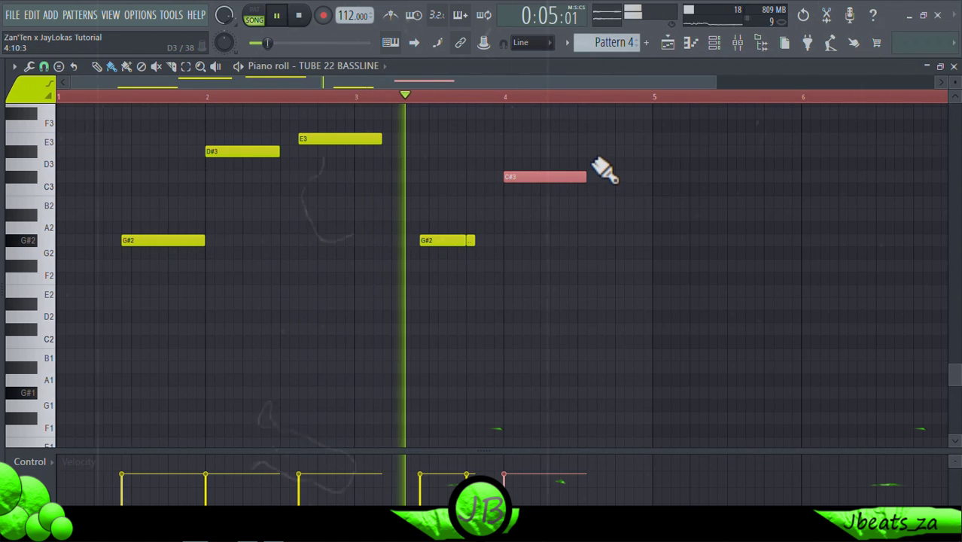
pyautogui.click(608, 140)
pyautogui.moveTo(676, 140); pyautogui.dragTo(624, 152)
pyautogui.click(629, 151)
# Insert a very short F#2 note just before the longer G#2 note in bar 3.
pyautogui.scroll(-2, 636, 205)
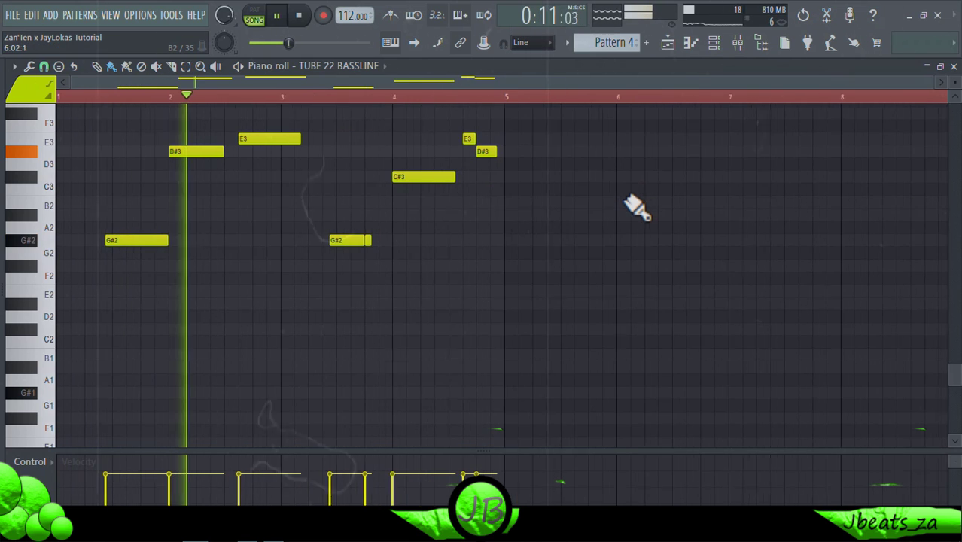
pyautogui.scroll(2, 105, 309)
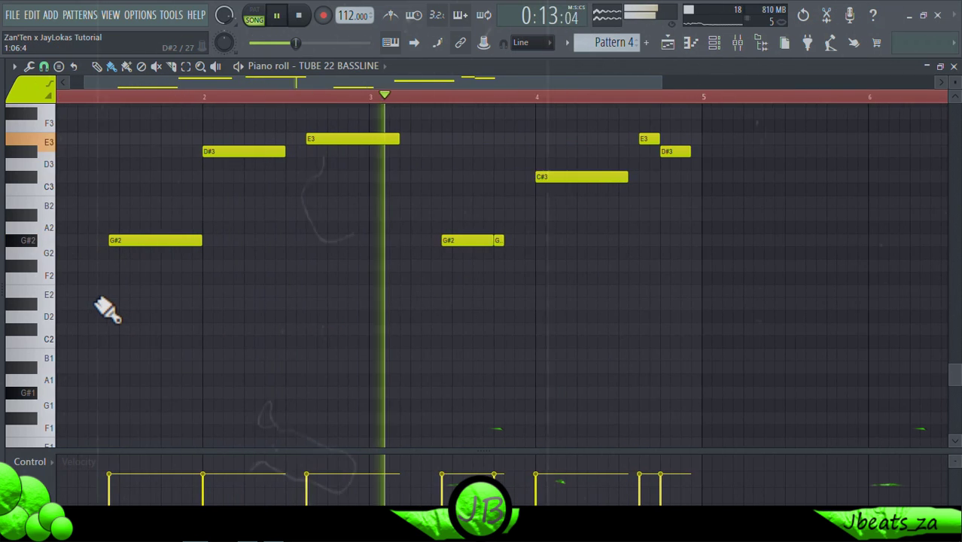
pyautogui.click(435, 264)
pyautogui.moveTo(460, 270); pyautogui.dragTo(440, 268)
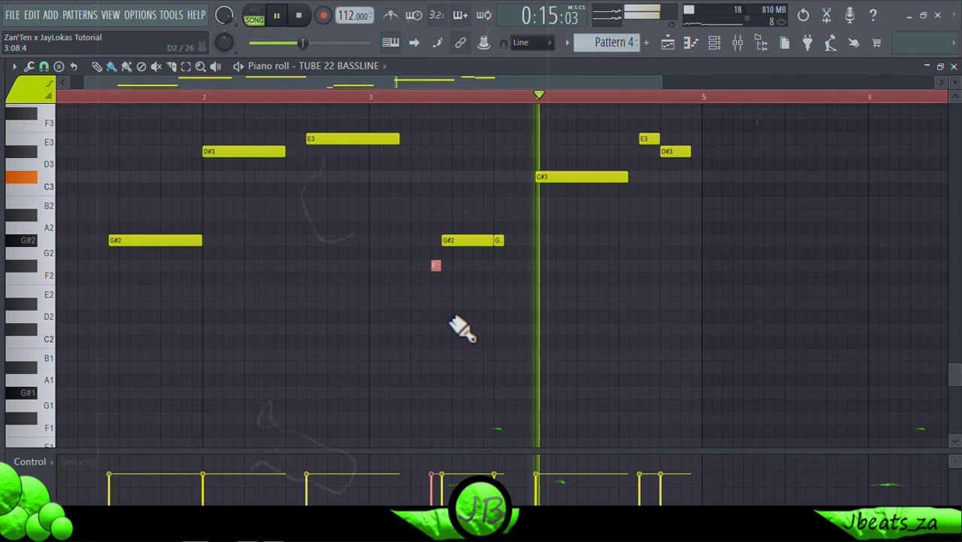
pyautogui.scroll(-3, 457, 326)
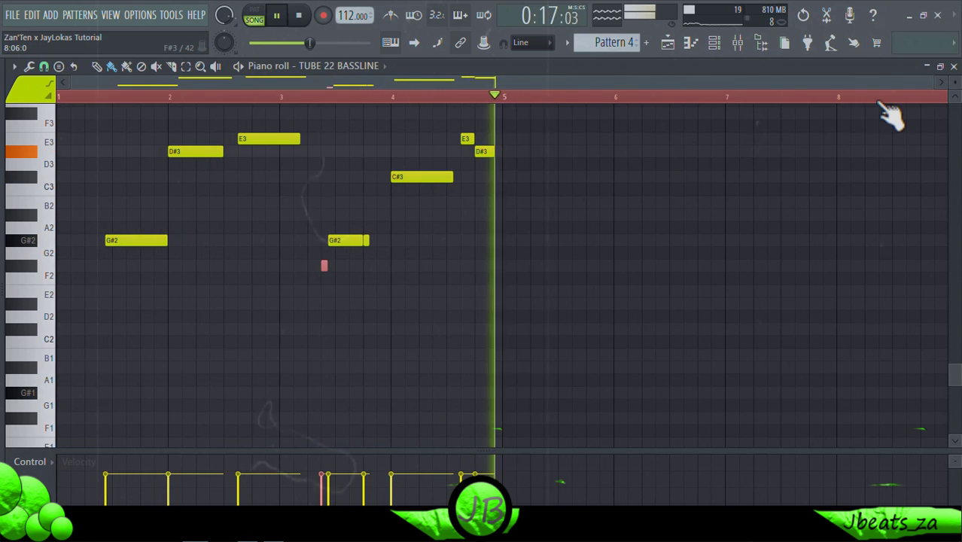
# Reorder the two short notes ending bar 4 so that D#3 comes first and E3 follows.
pyautogui.rightClick(482, 152)
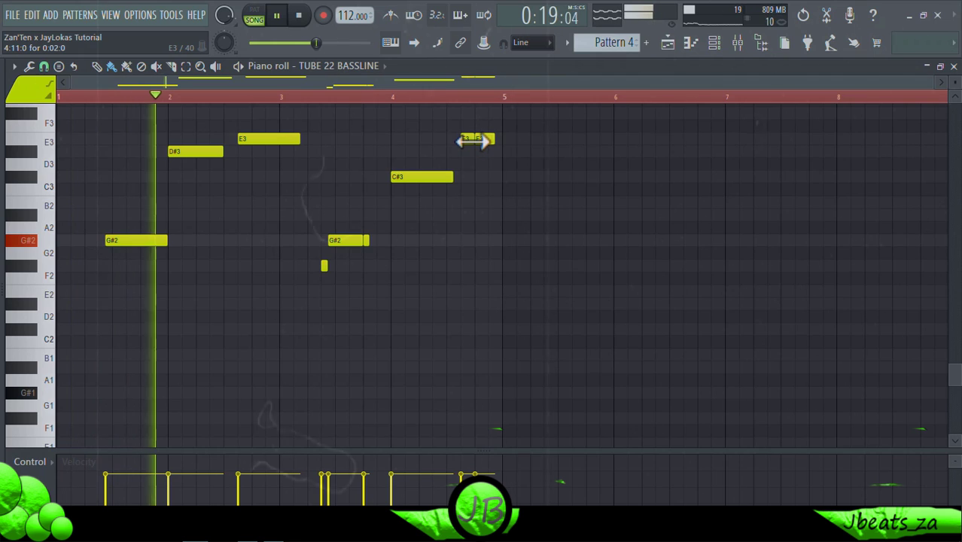
pyautogui.click(467, 152)
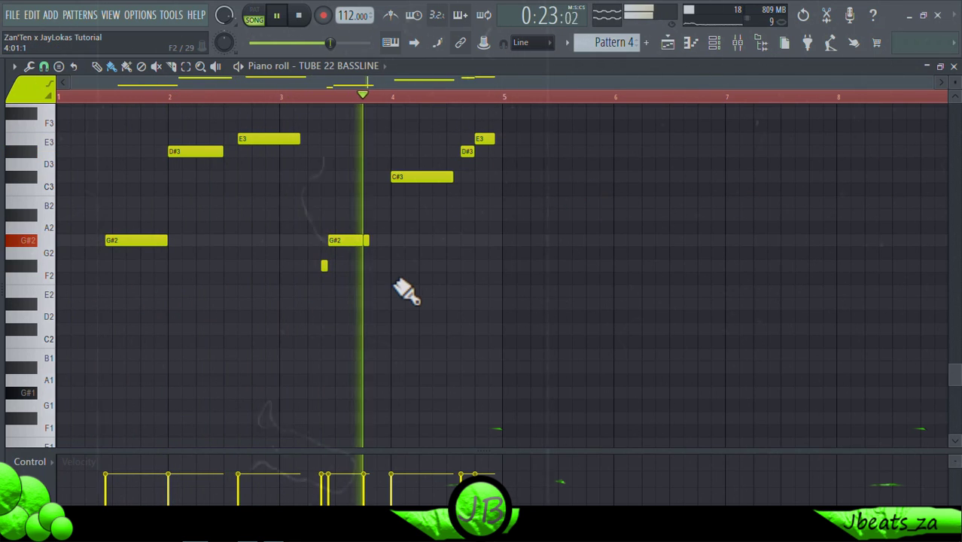
pyautogui.scroll(3, 403, 239)
pyautogui.scroll(-3, 406, 240)
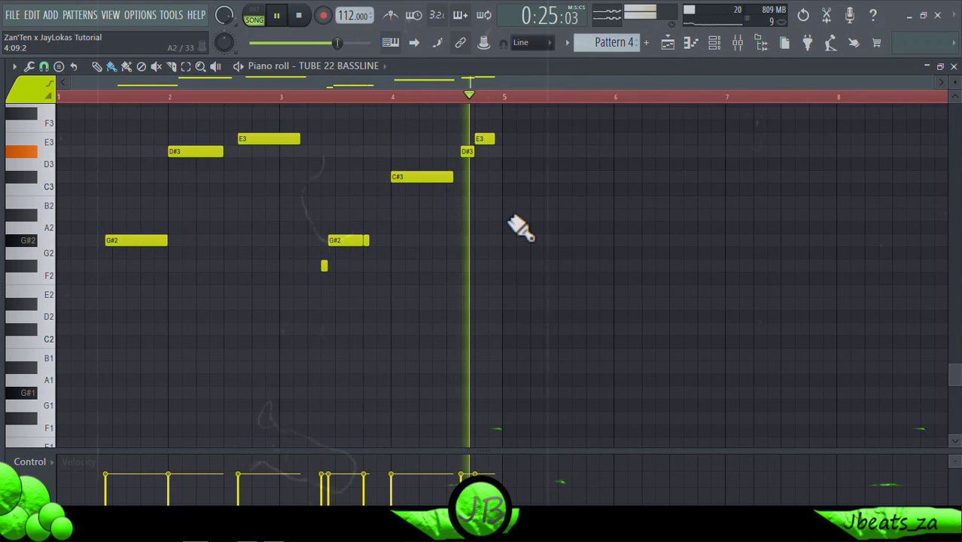
pyautogui.click(714, 42)
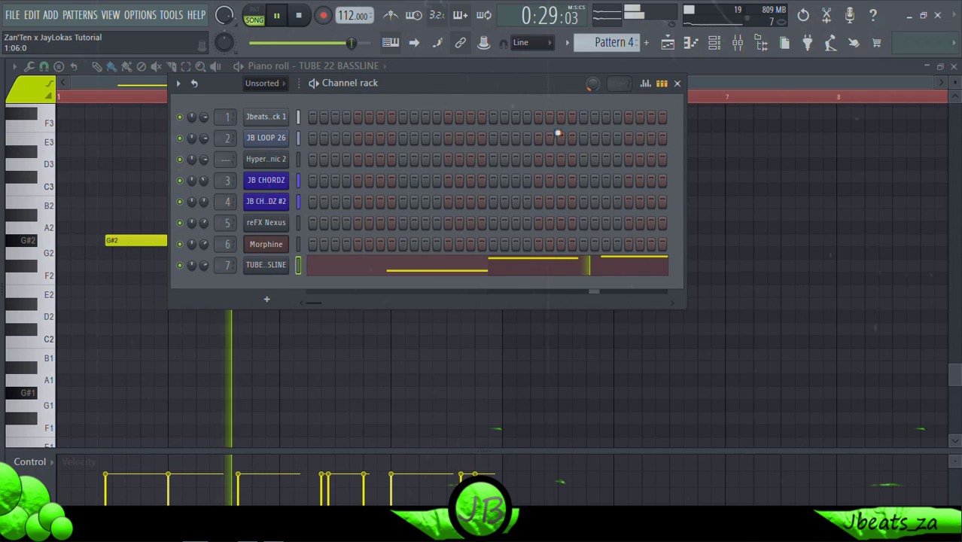
pyautogui.press('F6')
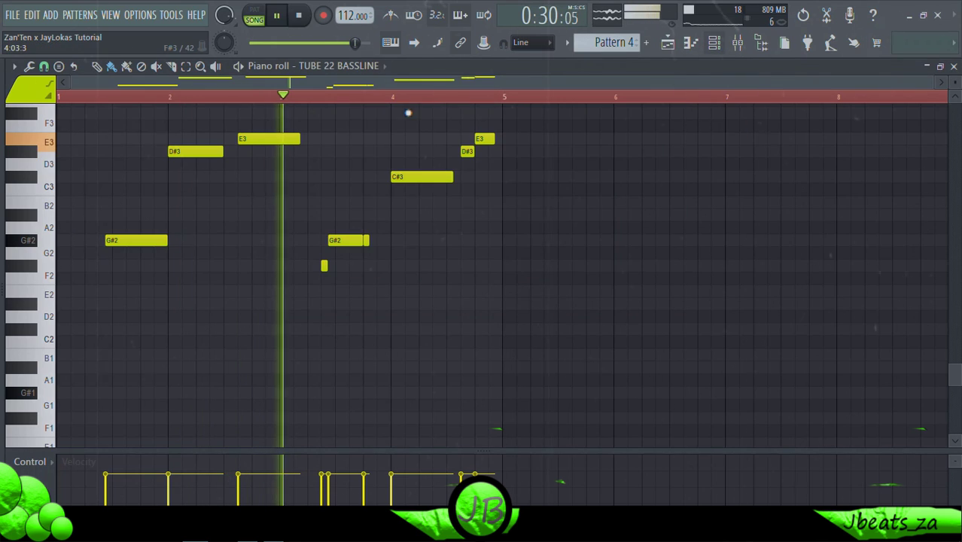
pyautogui.click(668, 43)
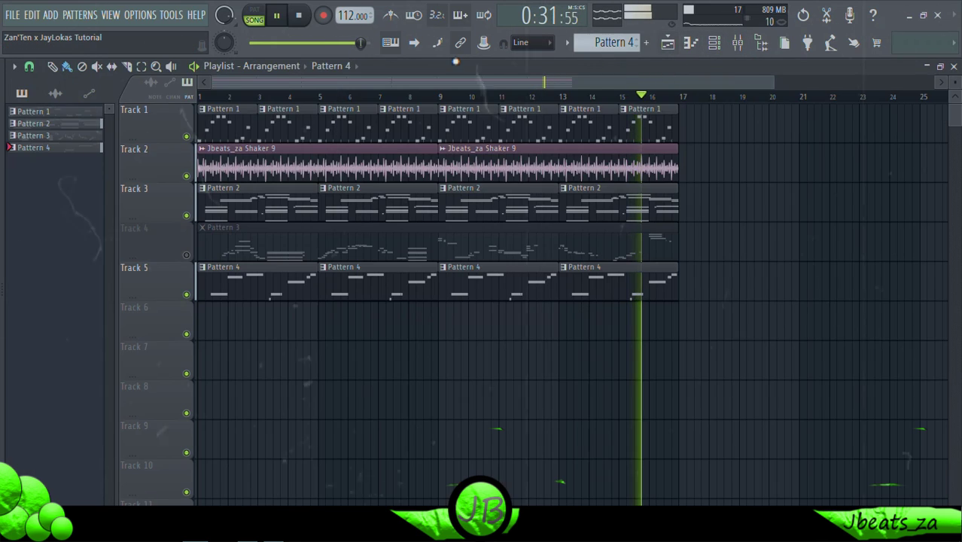
pyautogui.doubleClick(249, 288)
# Add a Purity instrument channel to the channel rack.
pyautogui.click(714, 45)
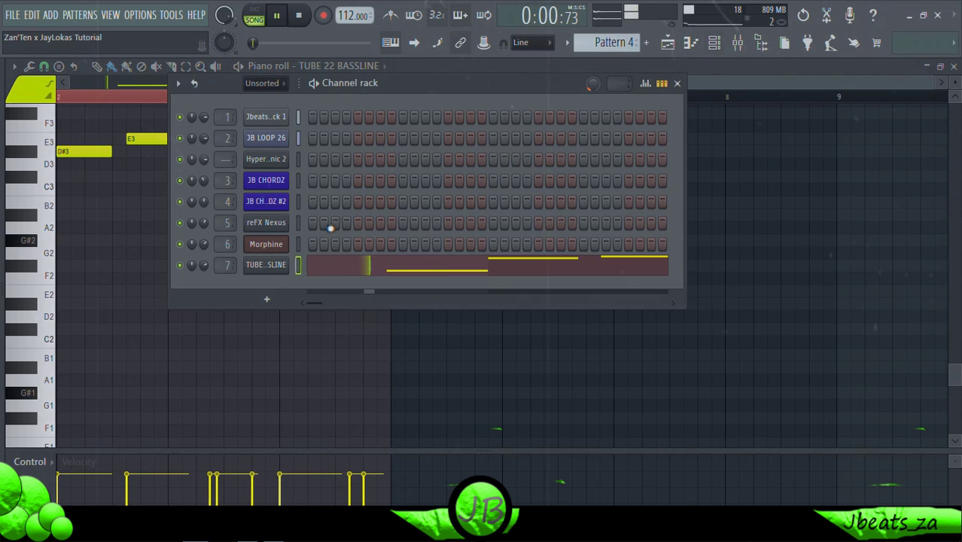
pyautogui.click(272, 304)
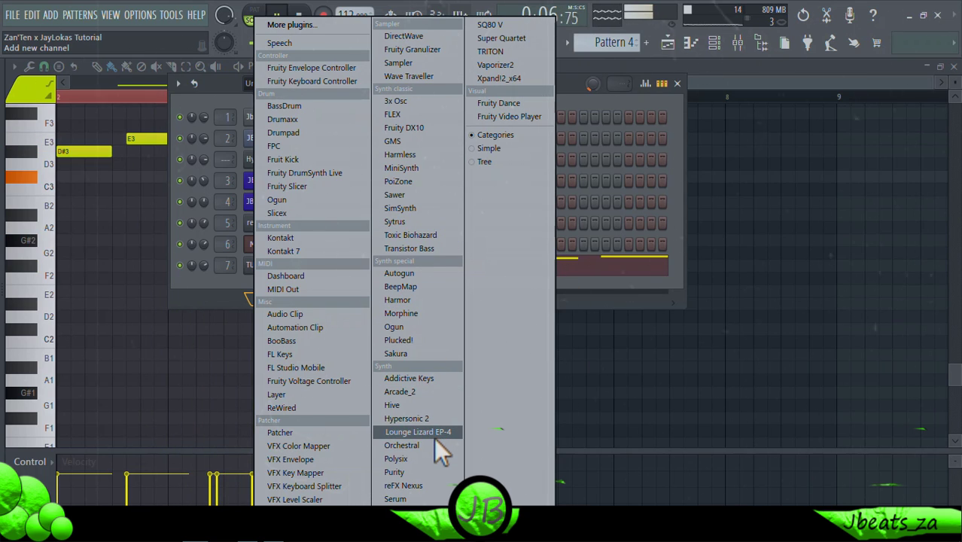
pyautogui.press('Escape')
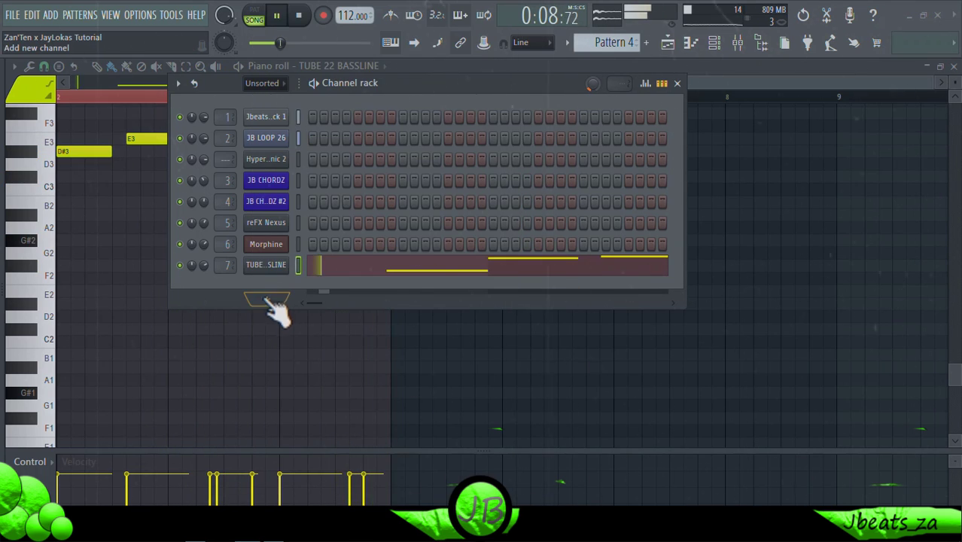
pyautogui.click(272, 304)
pyautogui.click(408, 471)
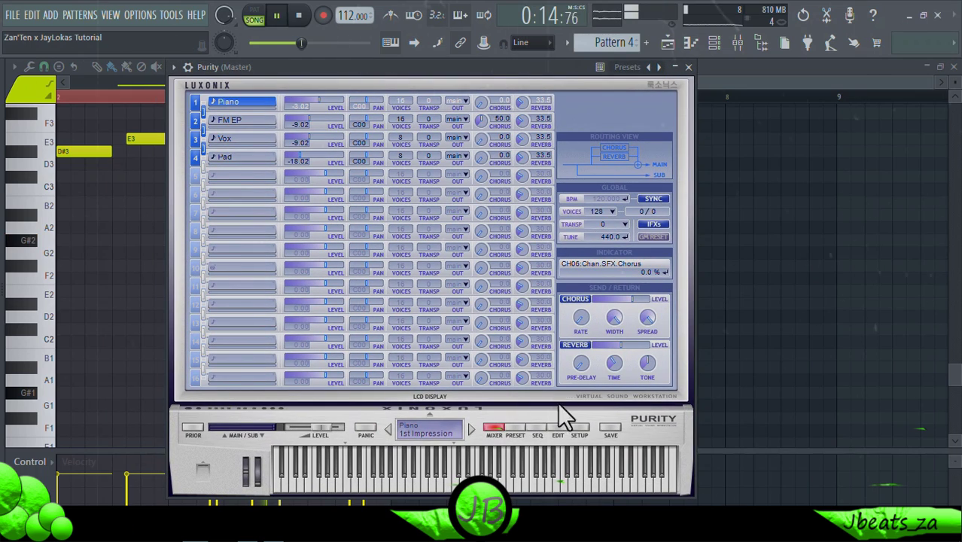
# Load the Sonar preset from Purity's Slow Synth category and close the instrument window.
pyautogui.click(514, 428)
pyautogui.click(638, 278)
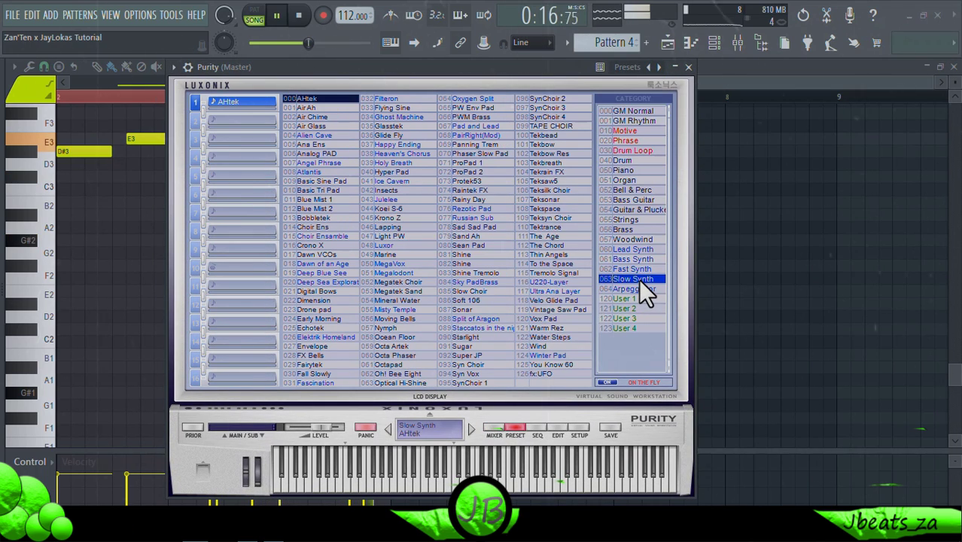
pyautogui.click(489, 309)
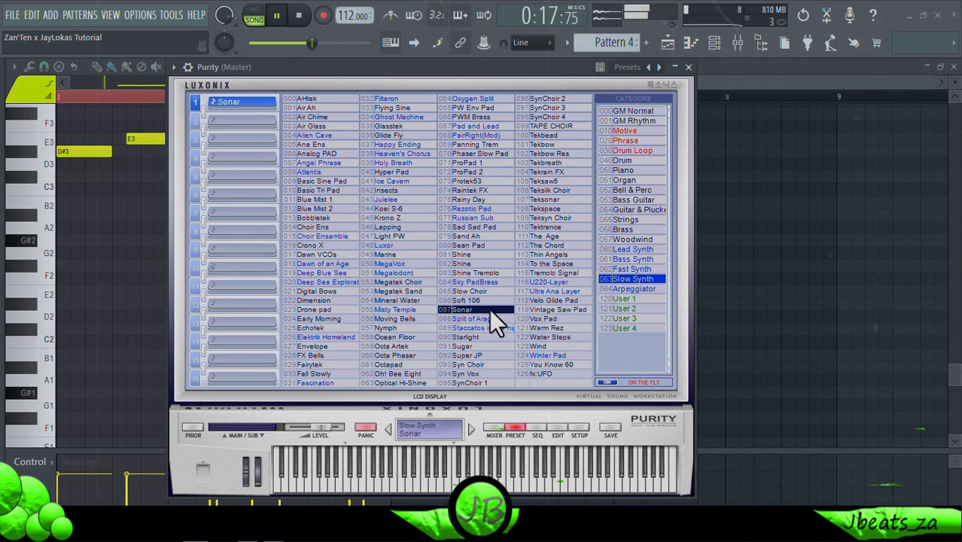
pyautogui.click(688, 67)
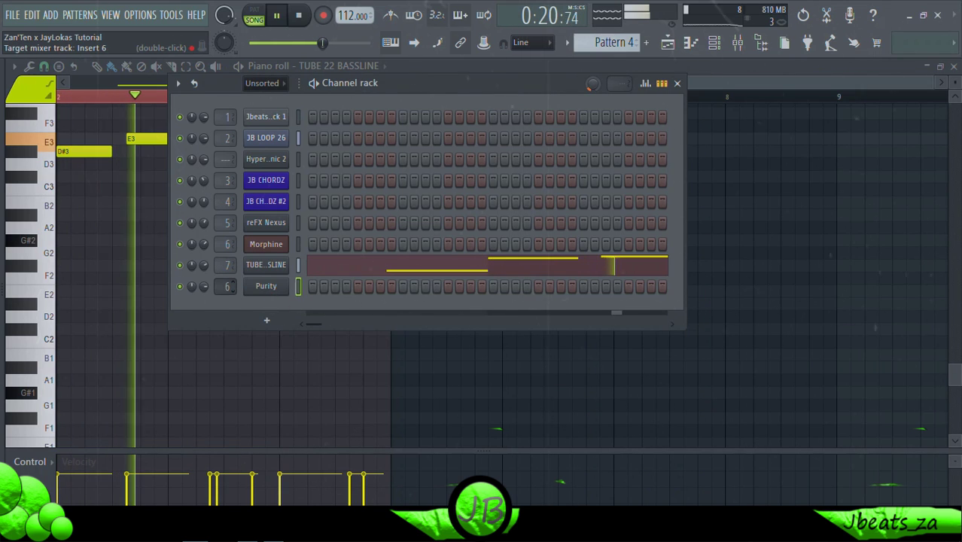
# Route the Purity channel to mixer track 8 and draw a G#4 note spanning bars 2 to 4 in its piano roll.
pyautogui.scroll(2, 227, 286)
pyautogui.rightClick(265, 287)
pyautogui.click(256, 286)
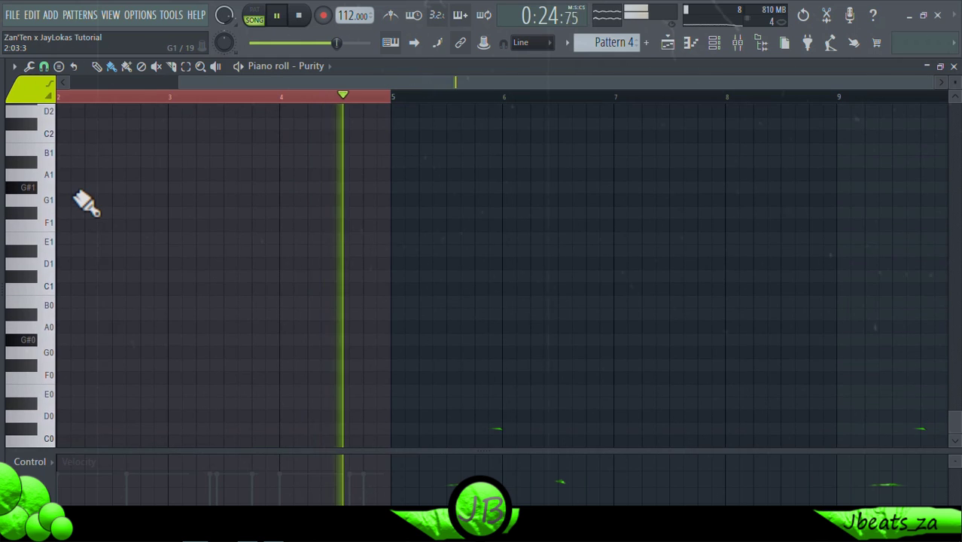
pyautogui.scroll(8, 85, 201)
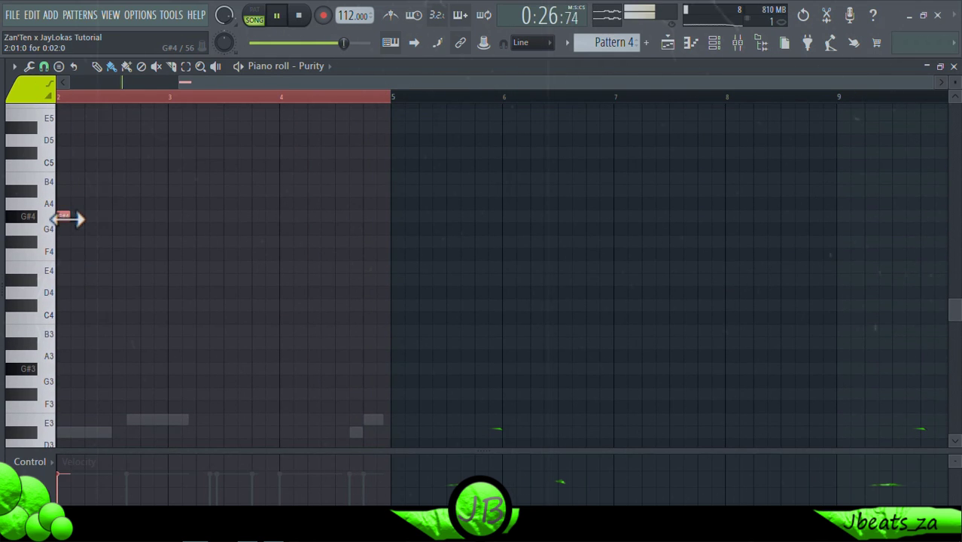
pyautogui.moveTo(375, 249); pyautogui.dragTo(386, 247)
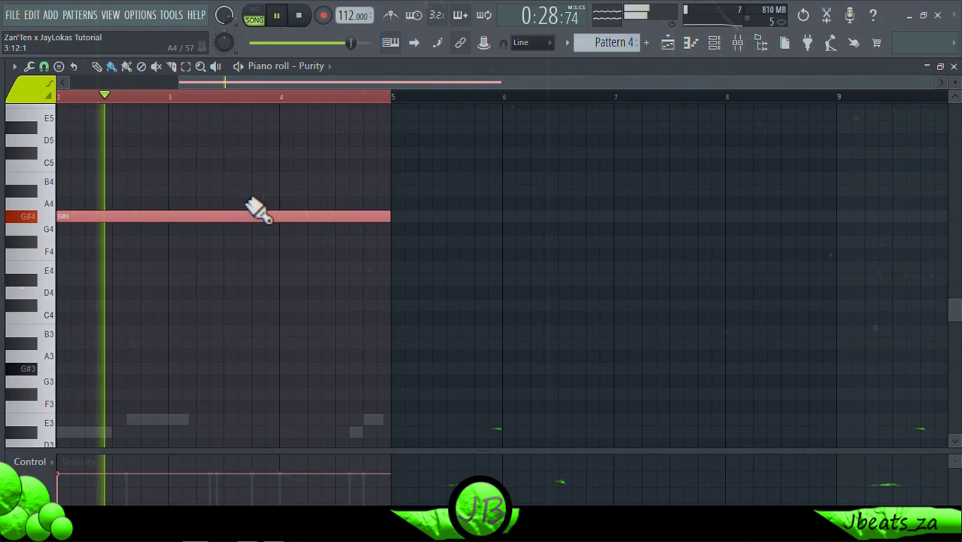
# Lower the volume of mixer Insert 8 to -11.7 dB.
pyautogui.click(741, 48)
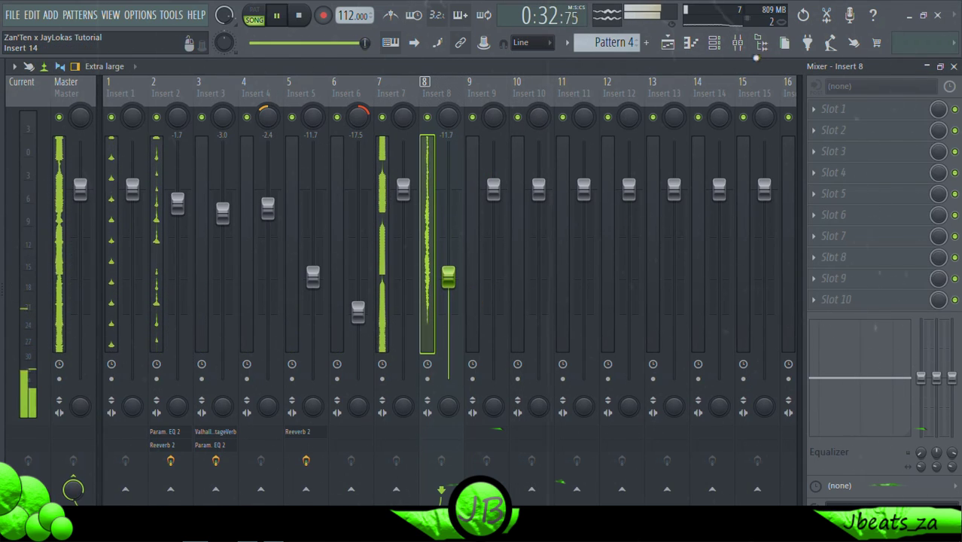
# Move Purity's G#4 note to the start of bar 1 and extend it to the end of bar 4.
pyautogui.click(716, 52)
pyautogui.rightClick(270, 294)
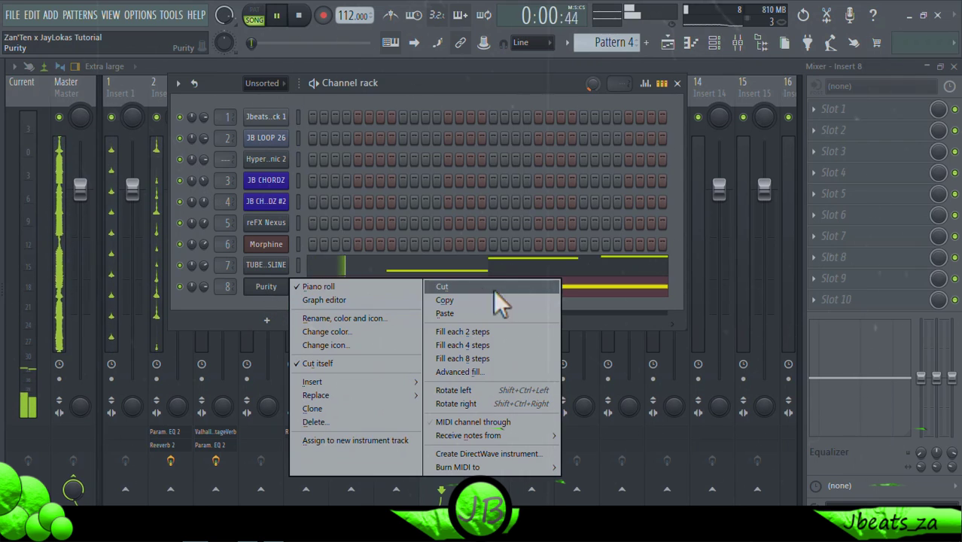
pyautogui.click(578, 295)
pyautogui.click(325, 282)
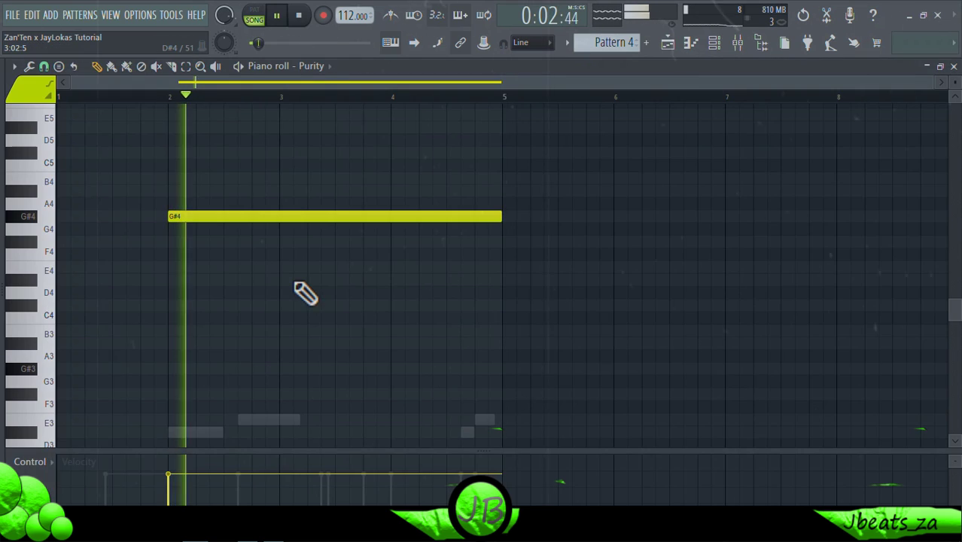
pyautogui.moveTo(231, 219); pyautogui.dragTo(122, 218)
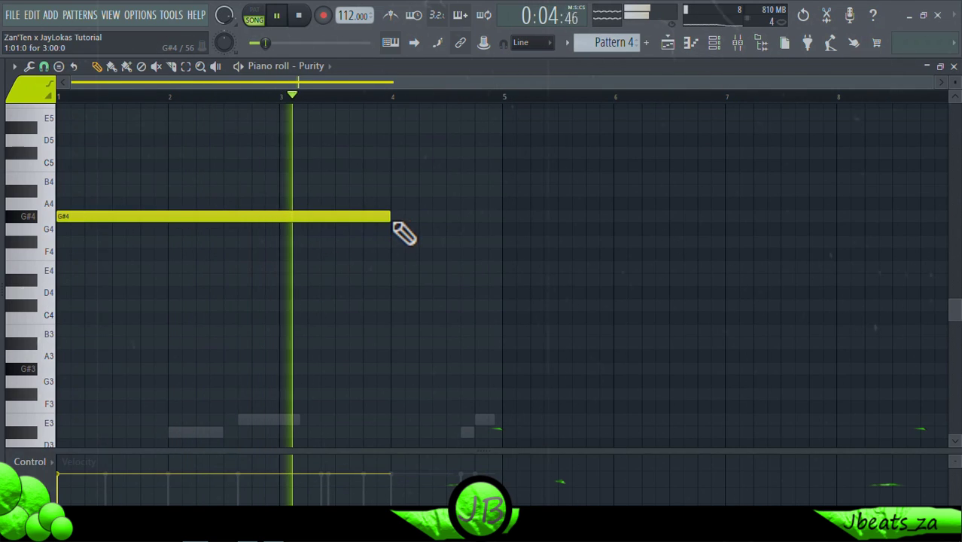
pyautogui.moveTo(393, 229); pyautogui.dragTo(501, 229)
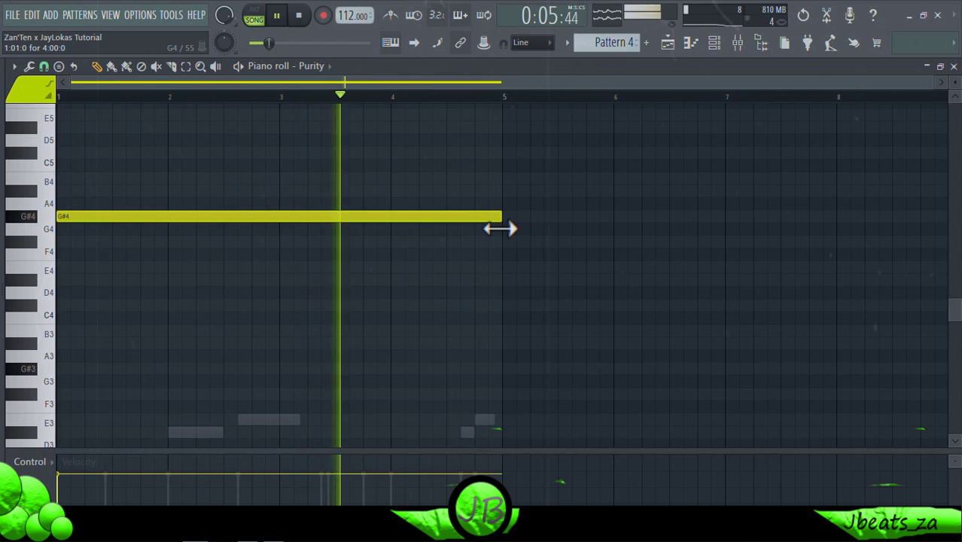
# Copy the notes of the Purity channel.
pyautogui.click(736, 42)
pyautogui.rightClick(271, 297)
# Add a Harmor channel, load its Chorus ensemble pad preset and close the instrument window.
pyautogui.click(266, 319)
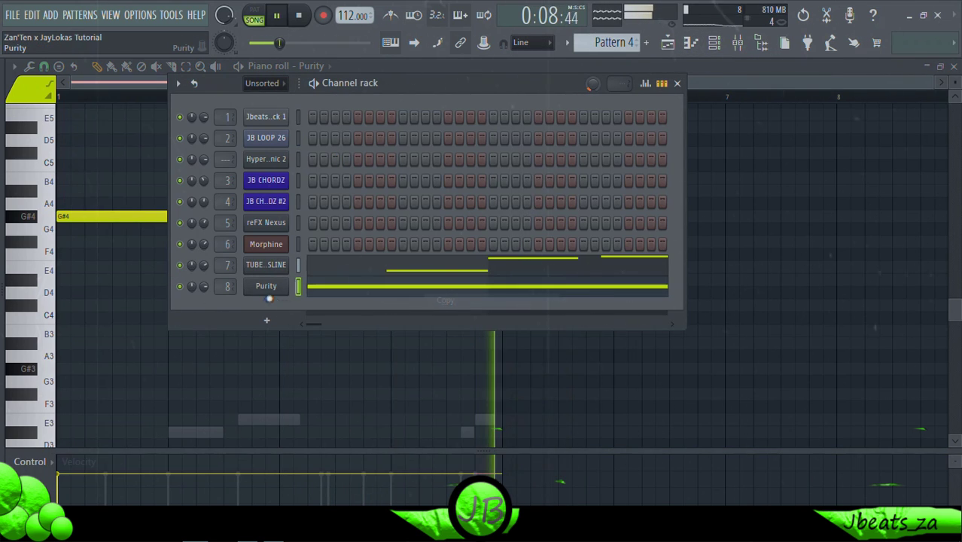
pyautogui.click(266, 320)
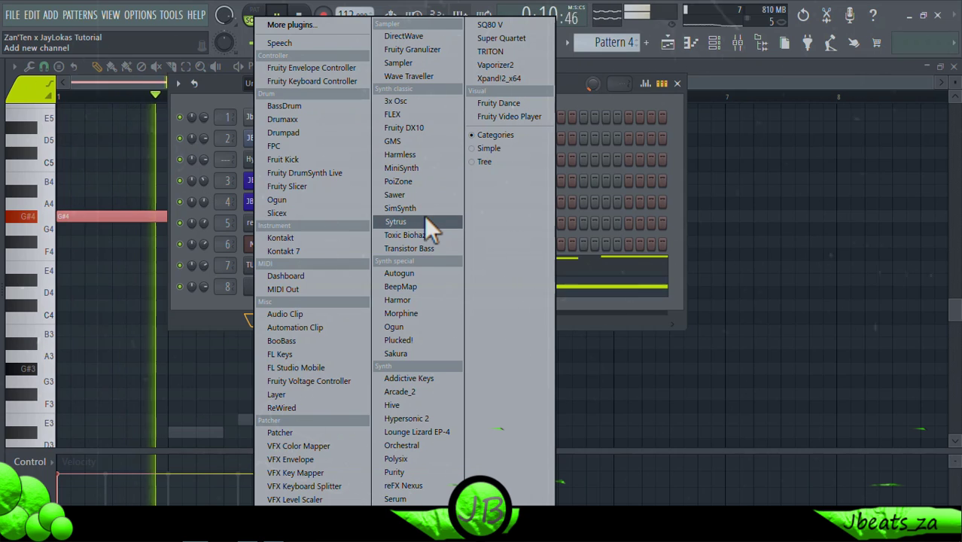
pyautogui.click(438, 303)
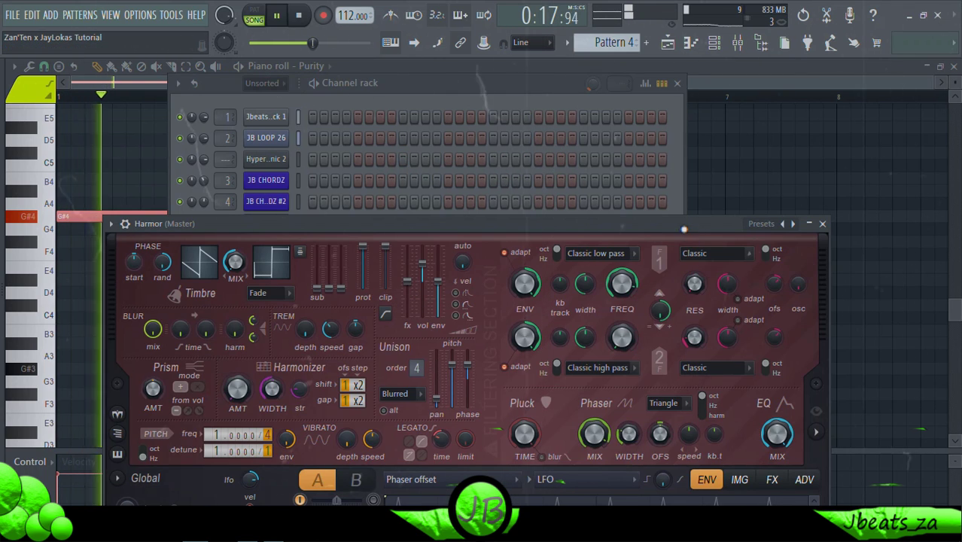
pyautogui.moveTo(683, 224); pyautogui.dragTo(666, 122)
pyautogui.click(739, 120)
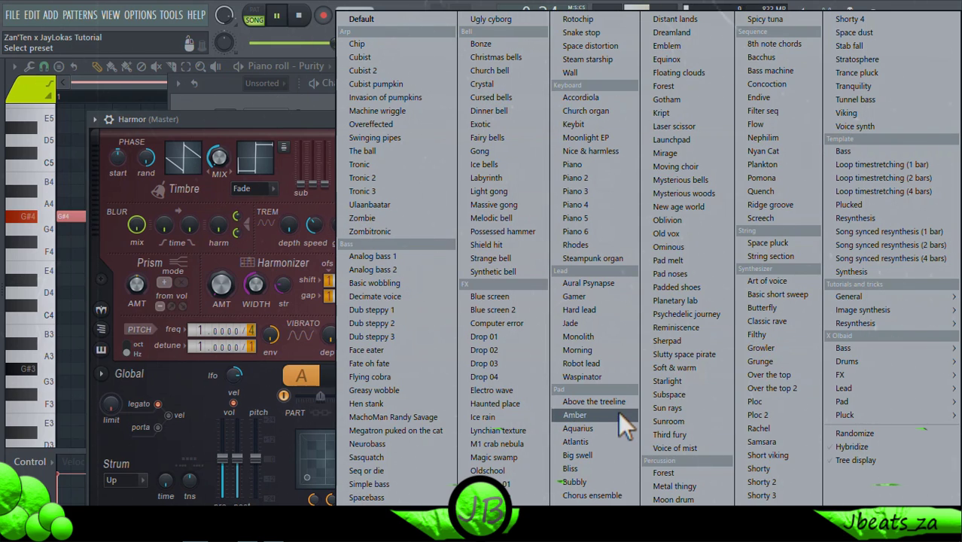
pyautogui.click(592, 495)
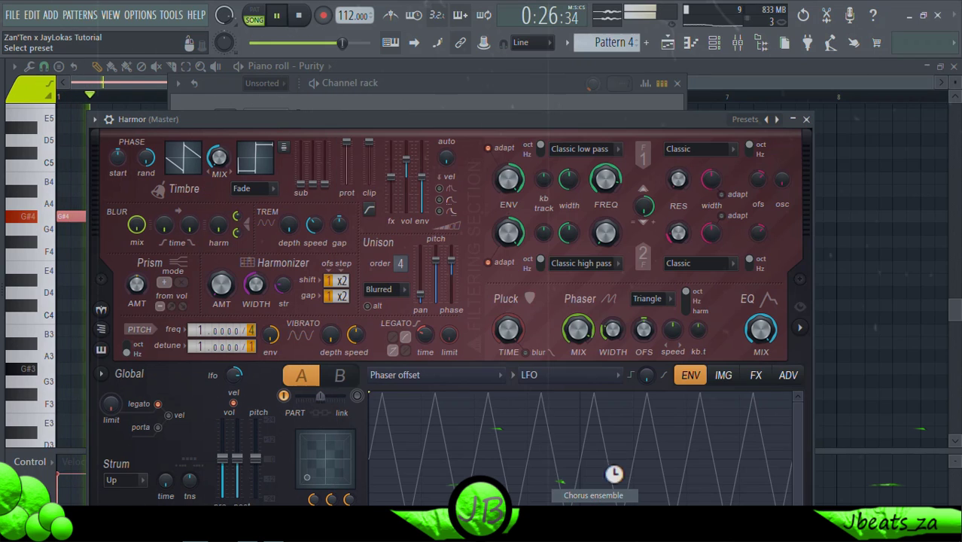
pyautogui.click(807, 118)
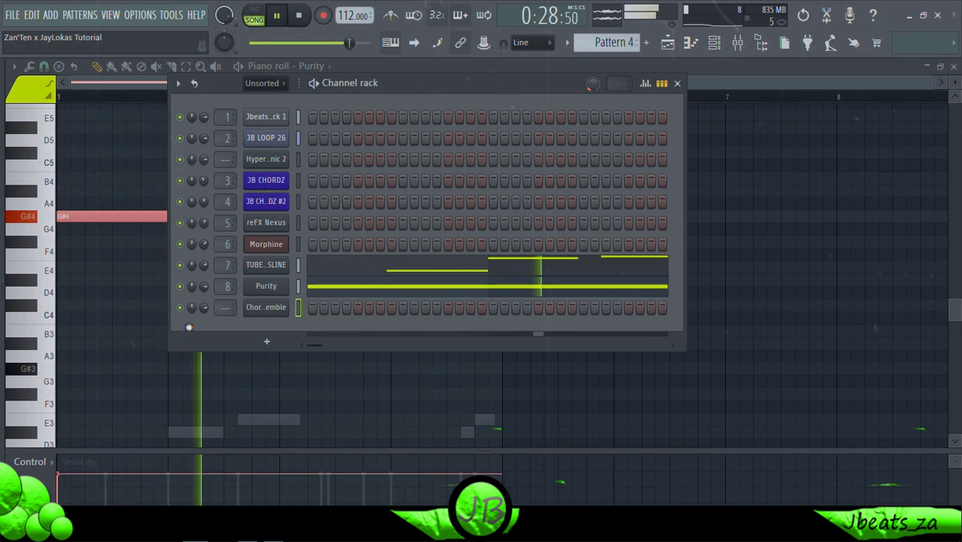
# Paste the copied notes into the Chorus ensemble channel on mixer track 9 and set the channel volume to 22%.
pyautogui.rightClick(285, 306)
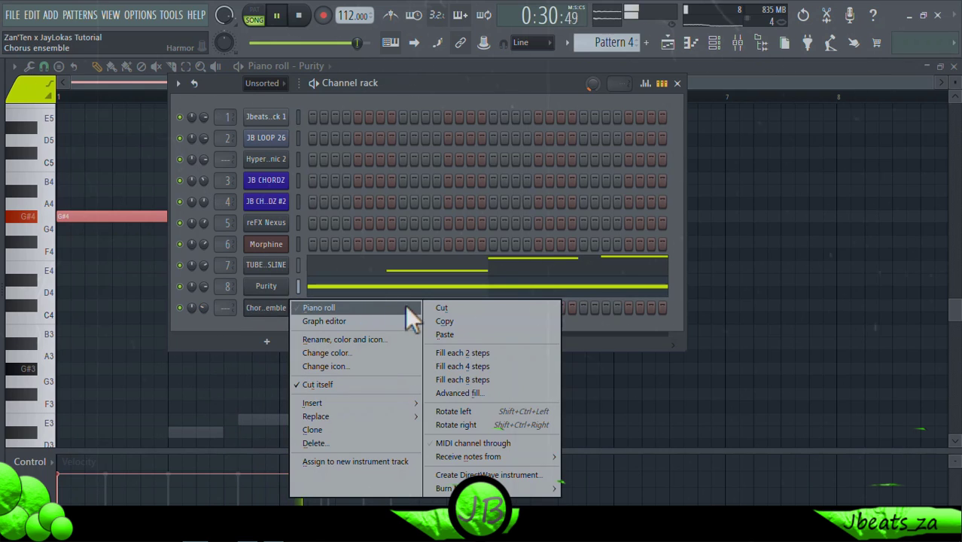
pyautogui.click(445, 335)
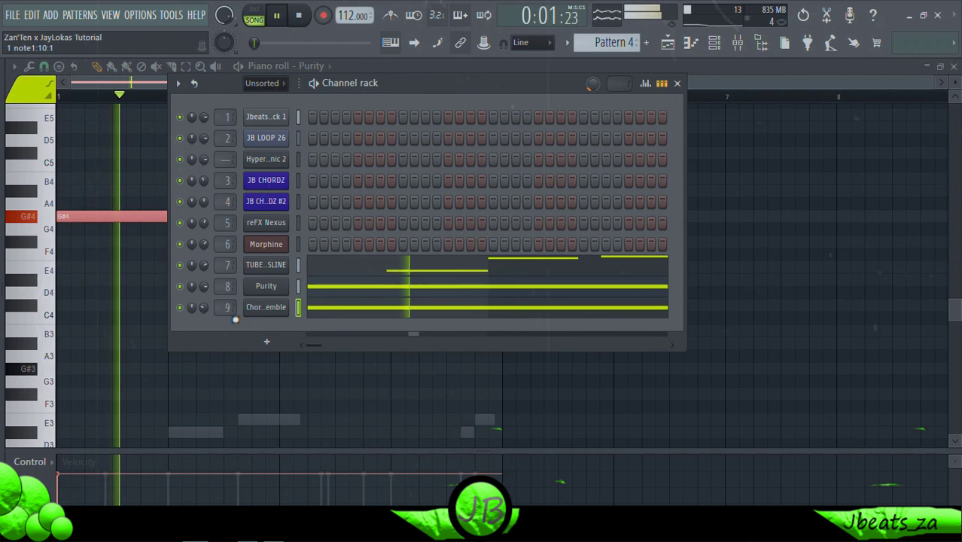
pyautogui.moveTo(204, 307); pyautogui.dragTo(203, 319)
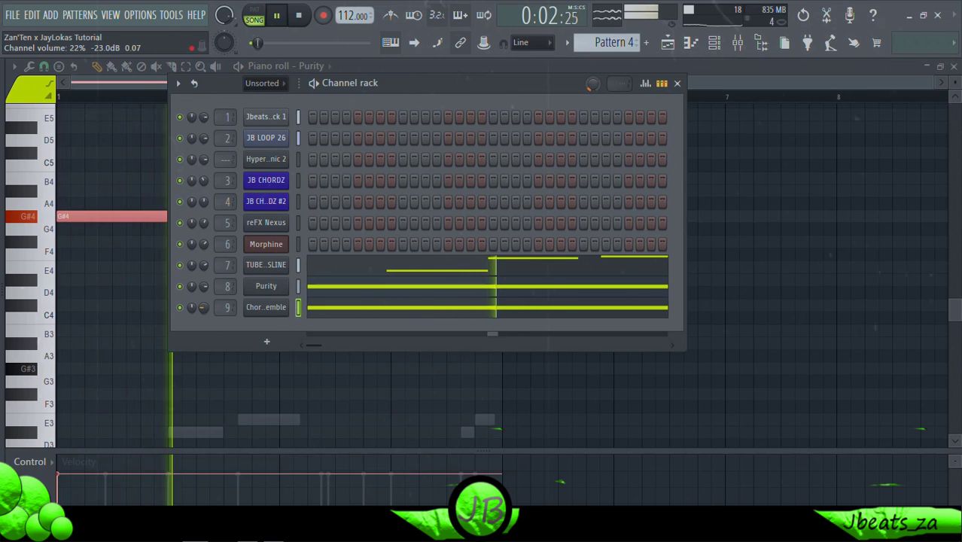
# Switch the Harmor channel to the Bubbly preset and lower mixer Insert 9 to -18.8 dB.
pyautogui.click(284, 308)
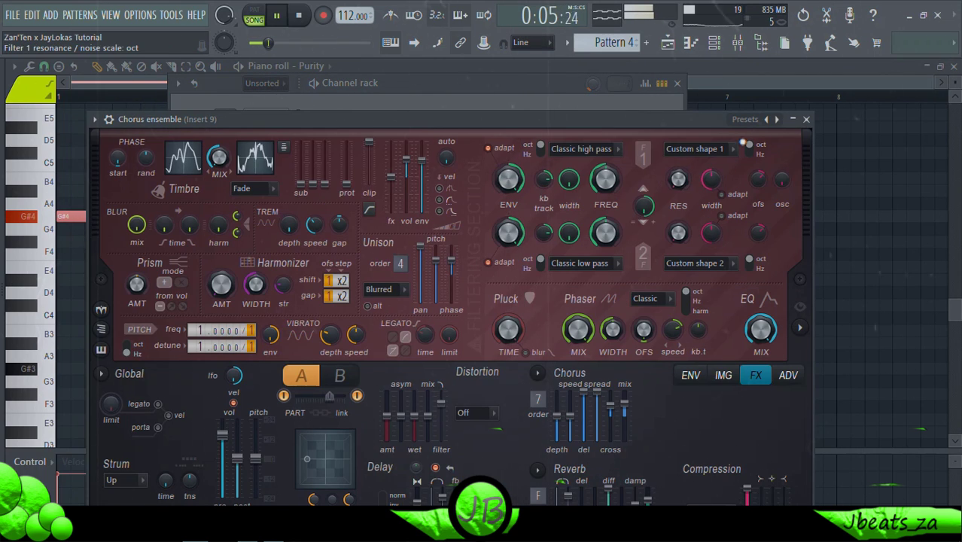
pyautogui.click(766, 119)
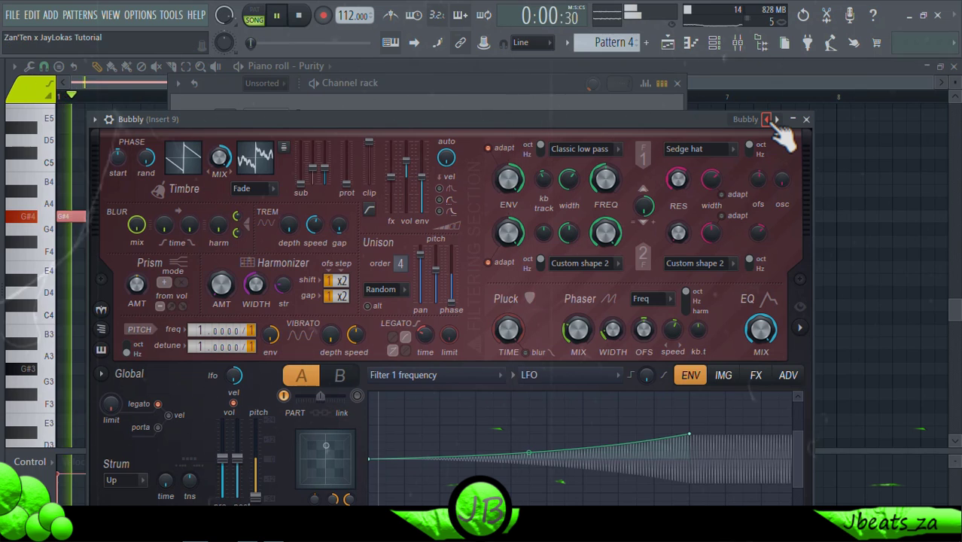
pyautogui.click(738, 43)
pyautogui.moveTo(493, 203); pyautogui.dragTo(493, 303)
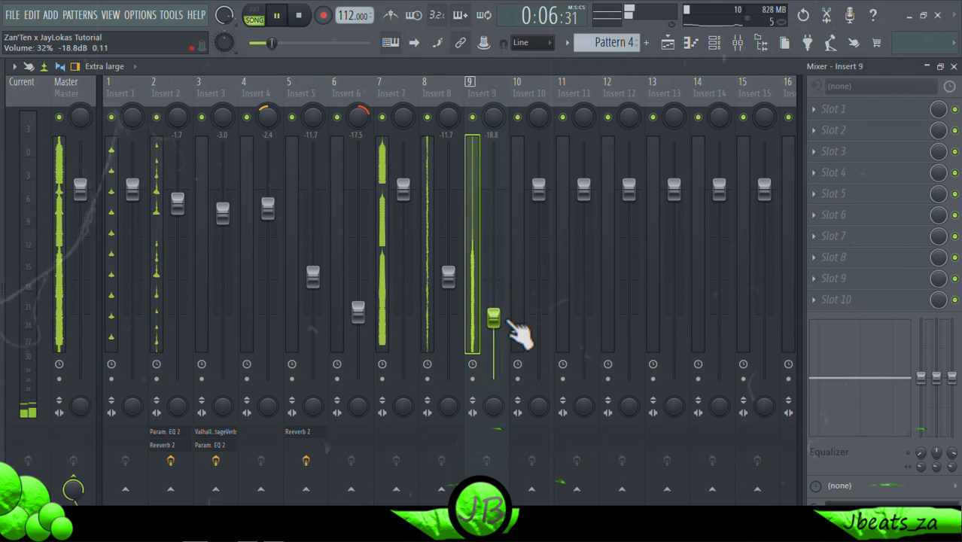
# Add Fruity Parametric EQ 2 to Insert 9 and pull band 1 down to about -15.9 dB at 88 Hz.
pyautogui.click(862, 110)
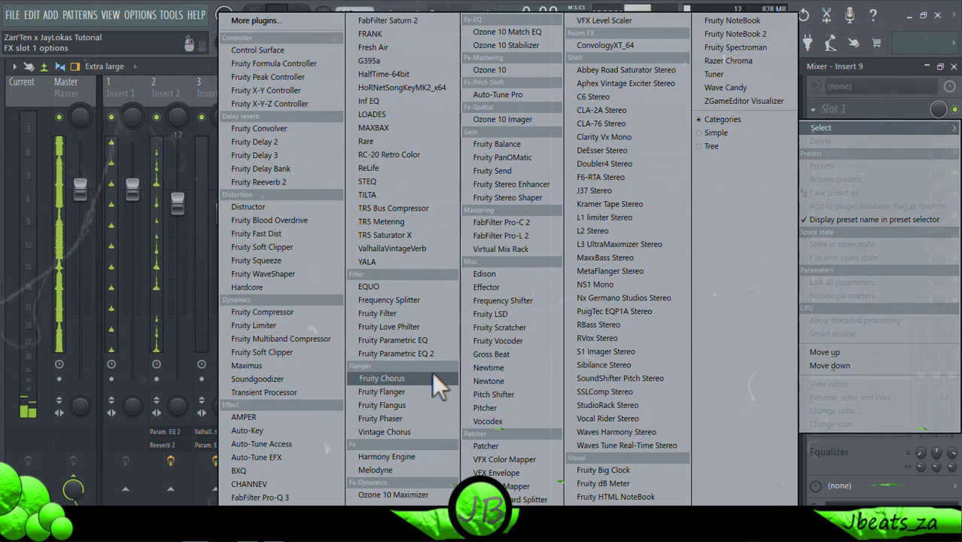
pyautogui.click(431, 371)
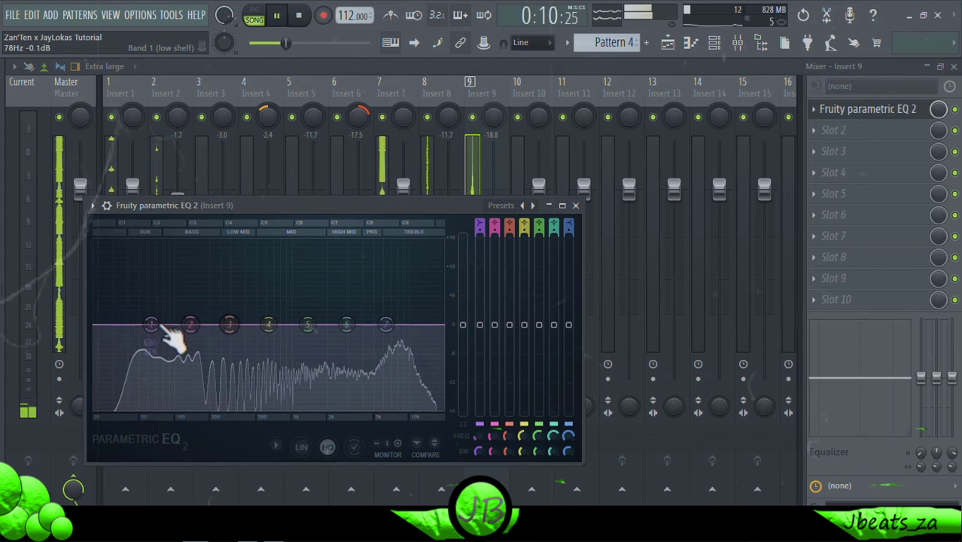
pyautogui.moveTo(171, 332); pyautogui.dragTo(167, 399)
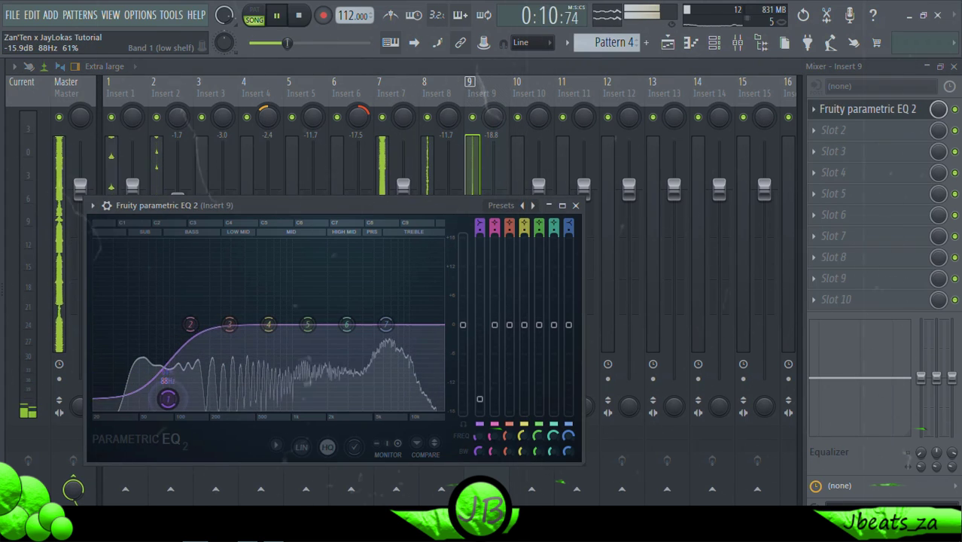
# Add a second reFX Nexus channel to the channel rack.
pyautogui.click(727, 48)
pyautogui.click(256, 340)
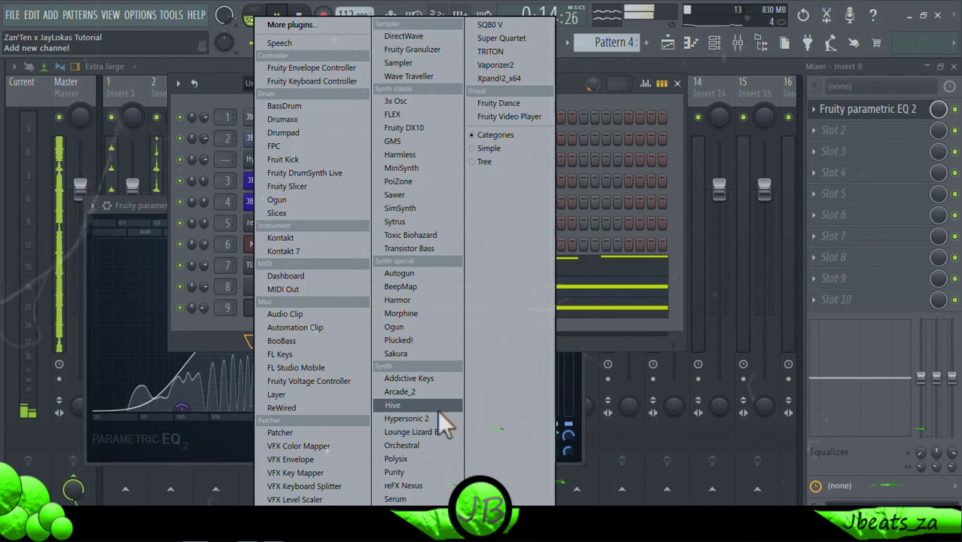
pyautogui.click(422, 485)
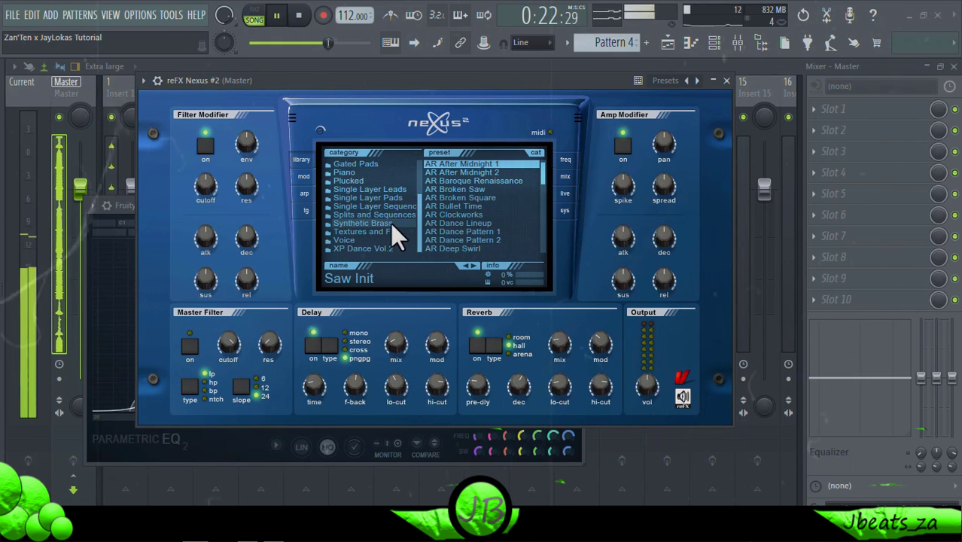
# Load the PL Technokrat preset from the Plucked category in the second Nexus channel and close the plugin window.
pyautogui.click(407, 205)
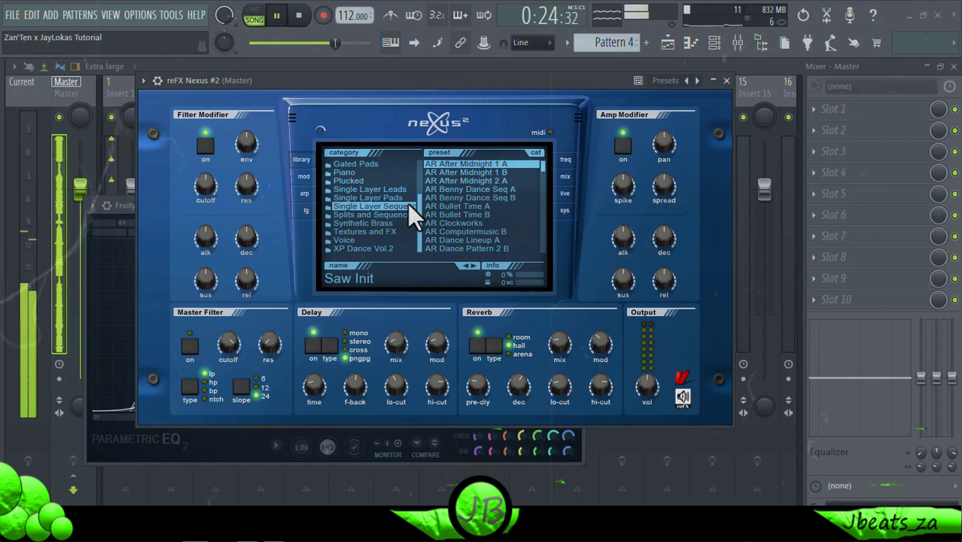
pyautogui.click(402, 189)
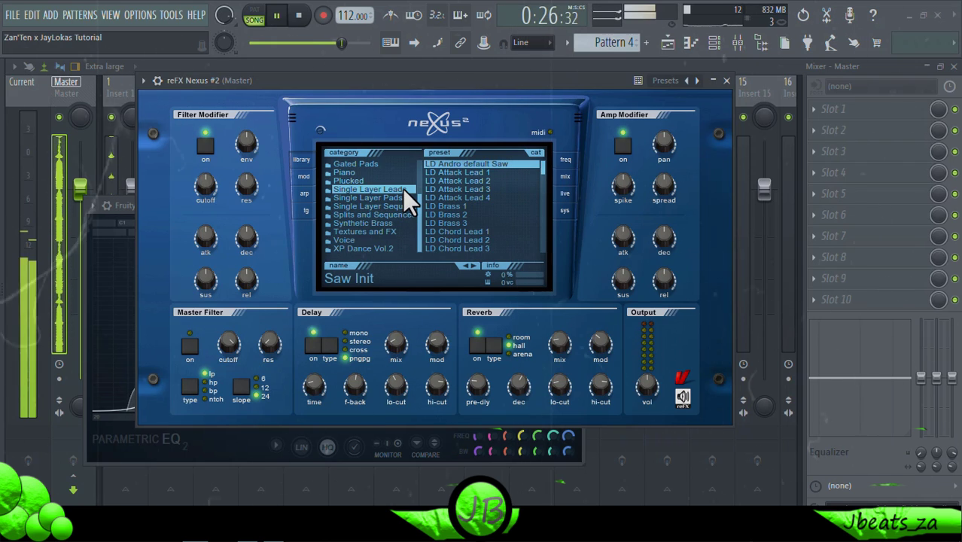
pyautogui.scroll(2, 418, 204)
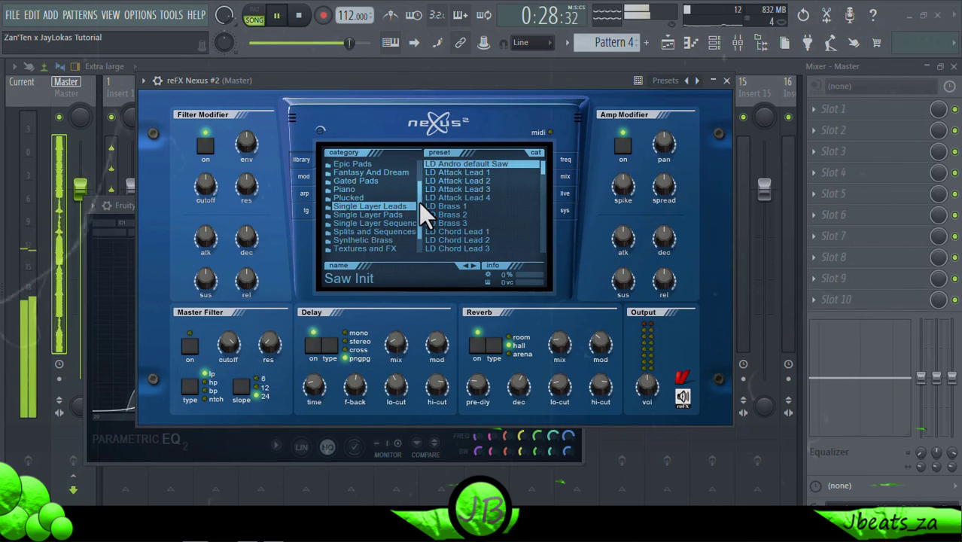
pyautogui.click(397, 198)
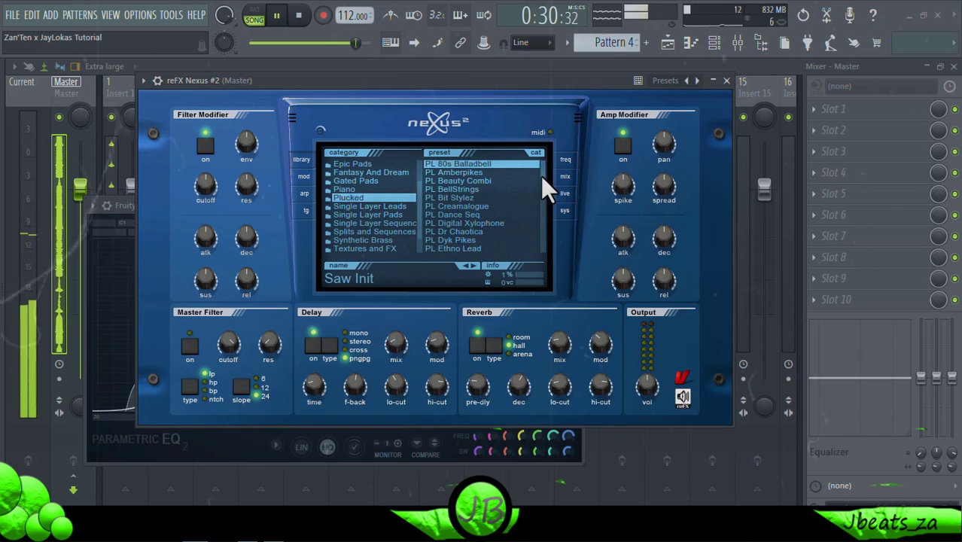
pyautogui.moveTo(540, 172); pyautogui.dragTo(540, 232)
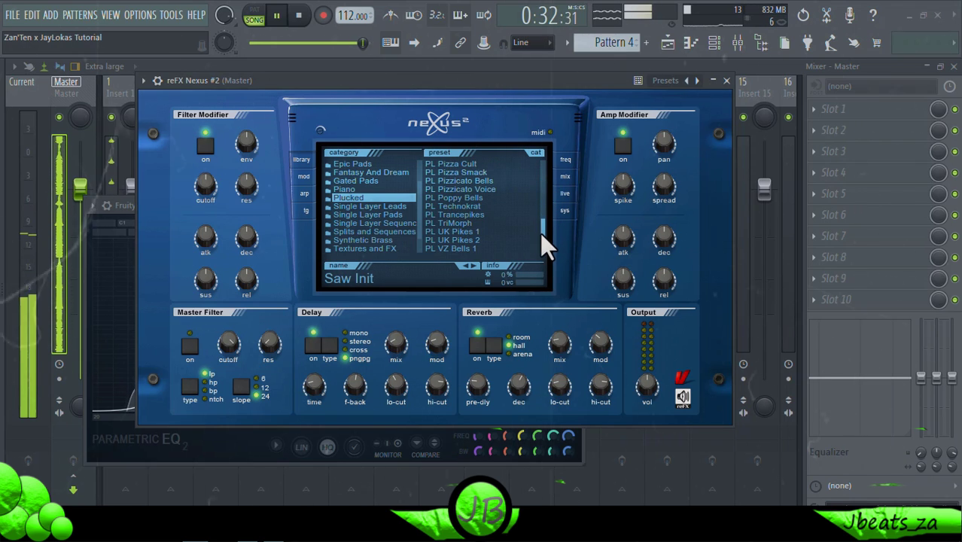
pyautogui.click(489, 205)
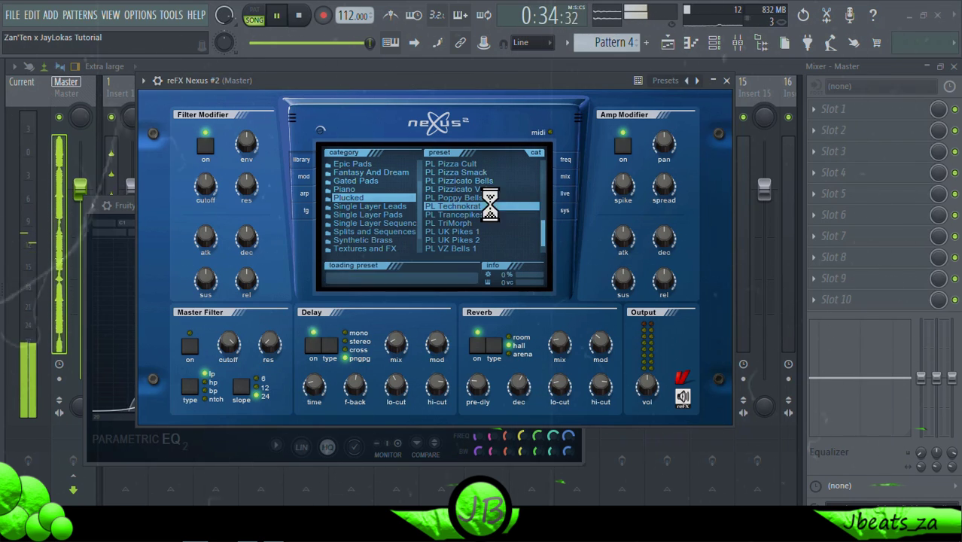
pyautogui.click(727, 80)
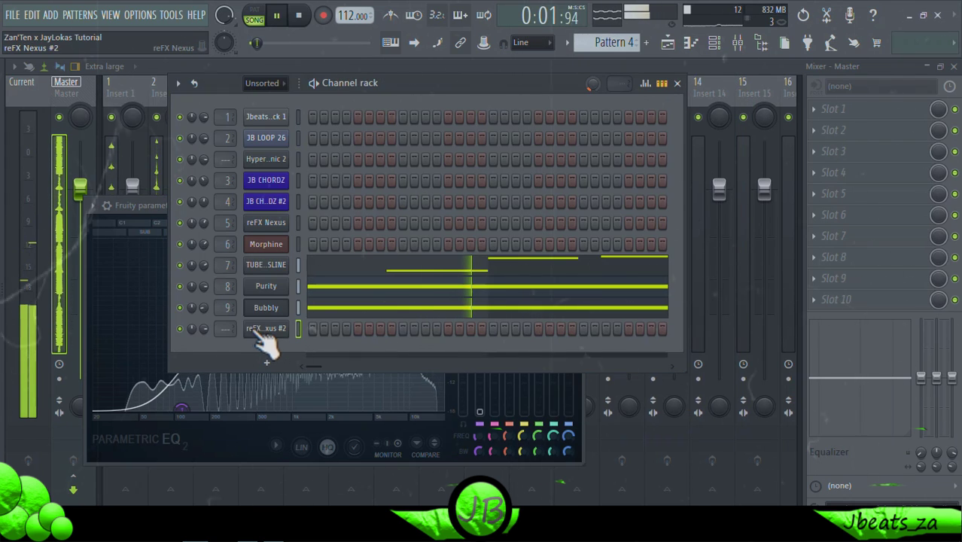
# Route the second Nexus channel to mixer track 10 and open its piano roll.
pyautogui.scroll(10, 214, 329)
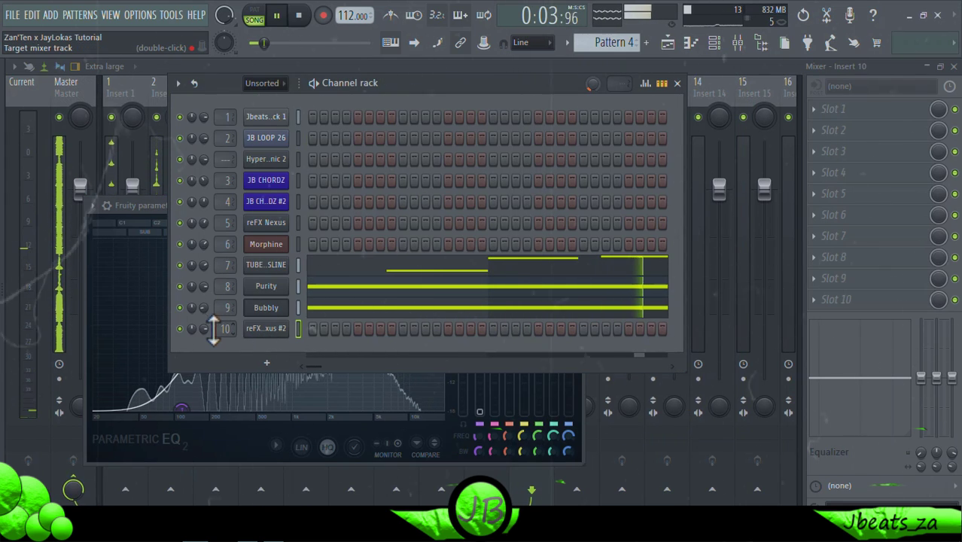
pyautogui.rightClick(267, 328)
pyautogui.click(308, 314)
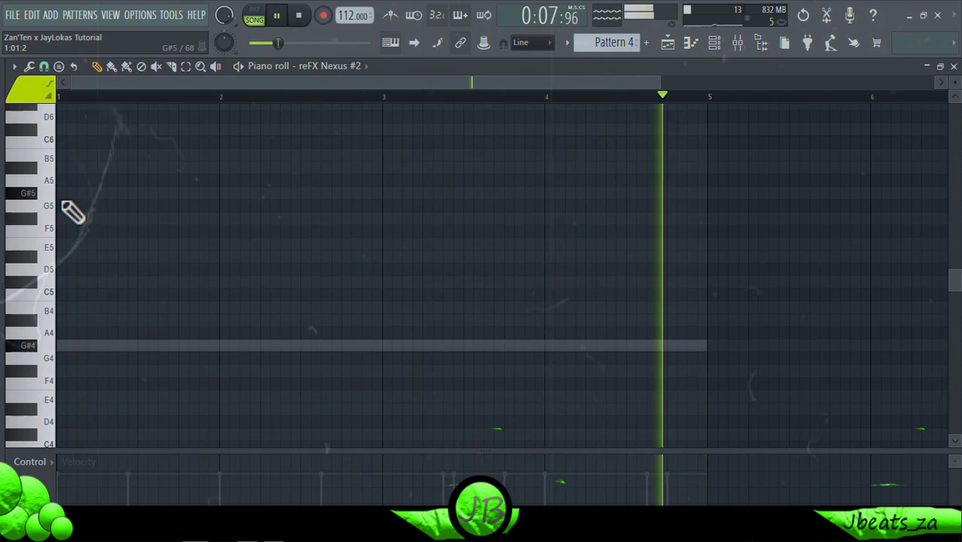
# Add one-step notes G#5, D#6 and E6 in bar 1, followed by G#5, D#6 and D#6 in bar 2.
pyautogui.click(60, 194)
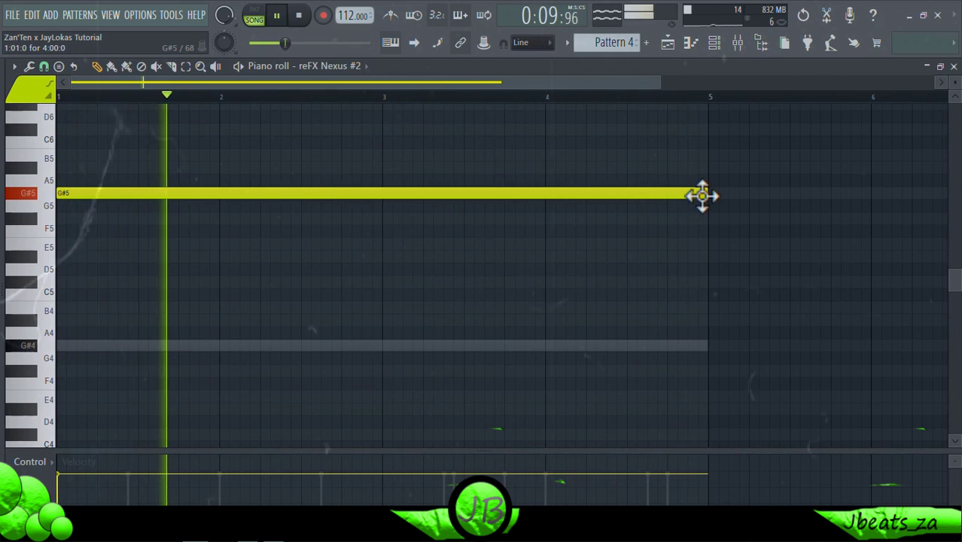
pyautogui.moveTo(700, 193); pyautogui.dragTo(53, 222)
pyautogui.scroll(4, 95, 199)
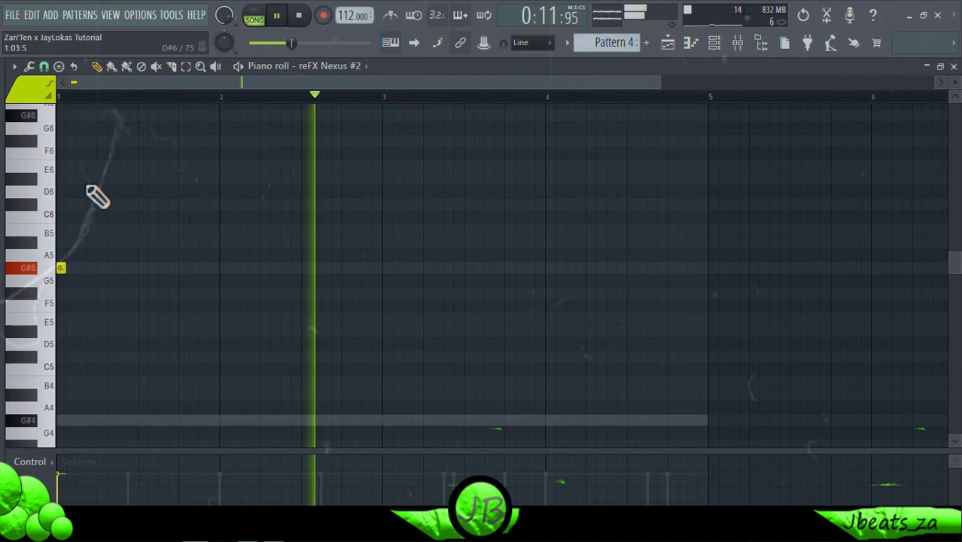
pyautogui.press('space')
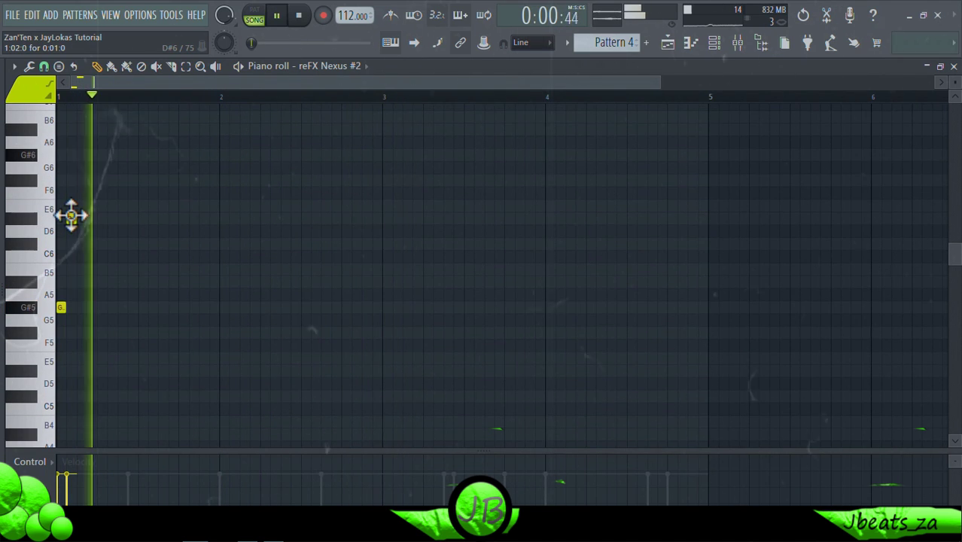
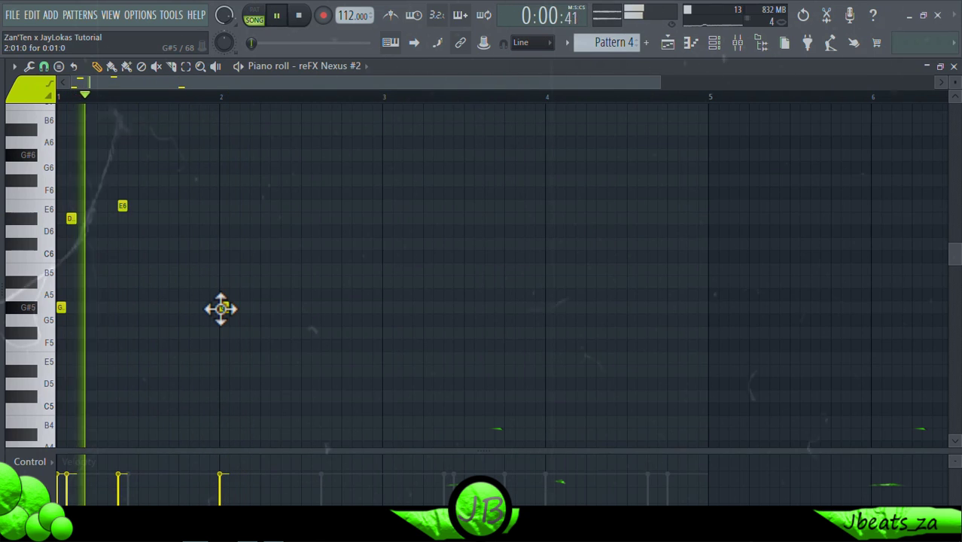
pyautogui.click(287, 219)
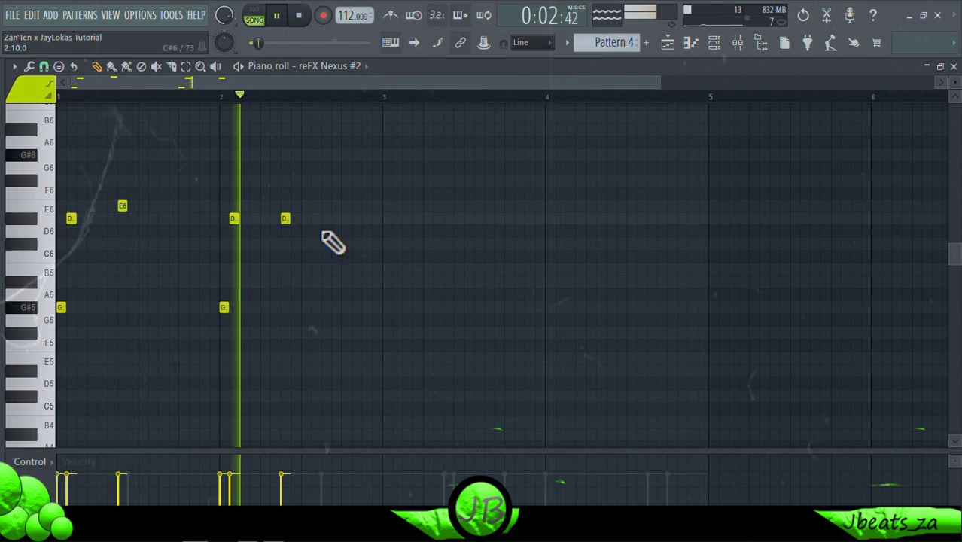
# Duplicate the two-bar Nexus phrase into bars 3 and 4 and deselect the copied notes.
pyautogui.moveTo(385, 98); pyautogui.dragTo(46, 154)
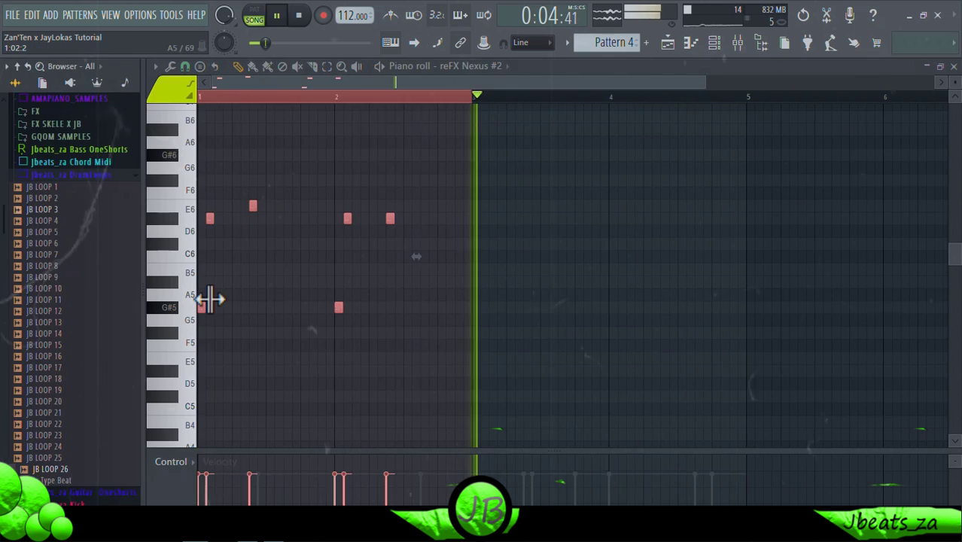
pyautogui.hotkey('ctrl', 'b')
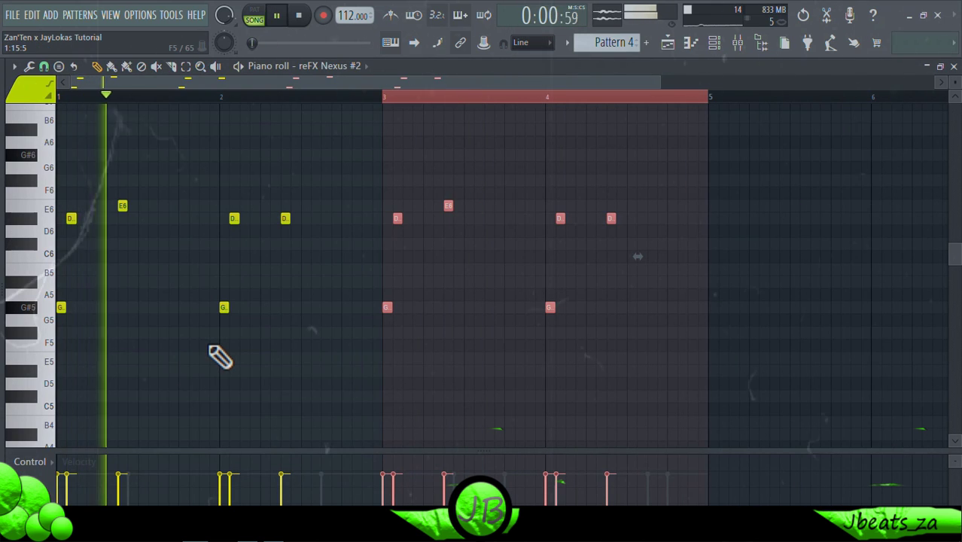
pyautogui.hotkey('ctrl', 'd')
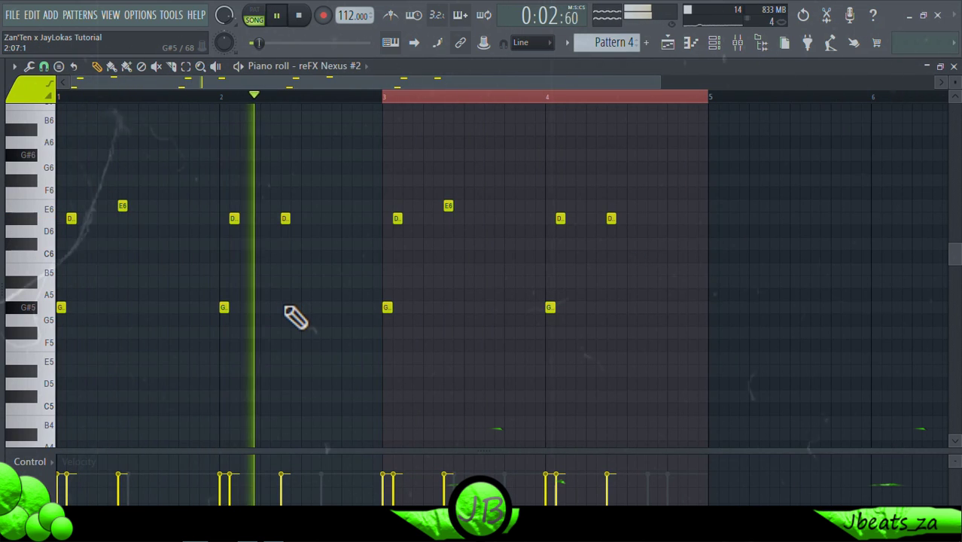
# Add held G#5 and D#5 notes, four steps long, over the last beat of bar 3.
pyautogui.click(510, 207)
pyautogui.moveTo(516, 209)
pyautogui.mouseDown()
pyautogui.moveTo(539, 211)
pyautogui.moveTo(523, 220)
pyautogui.mouseUp()
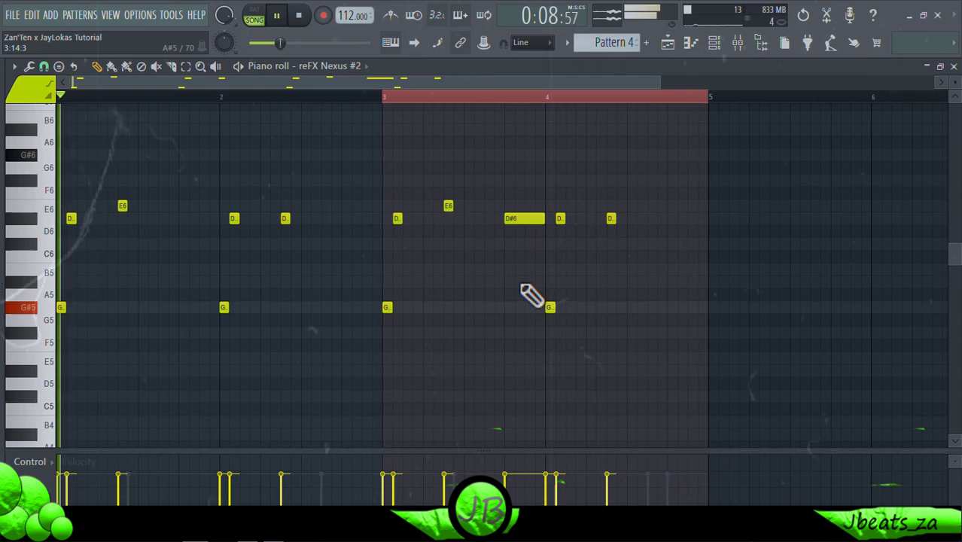
pyautogui.click(508, 307)
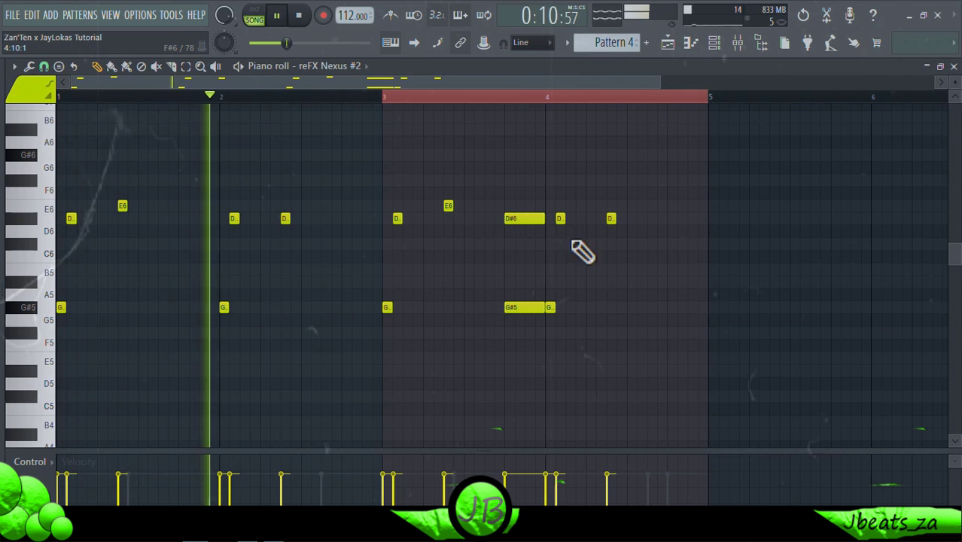
pyautogui.moveTo(516, 219); pyautogui.dragTo(511, 377)
# Lower mixer Insert 10 to -8.3 dB.
pyautogui.press('F9')
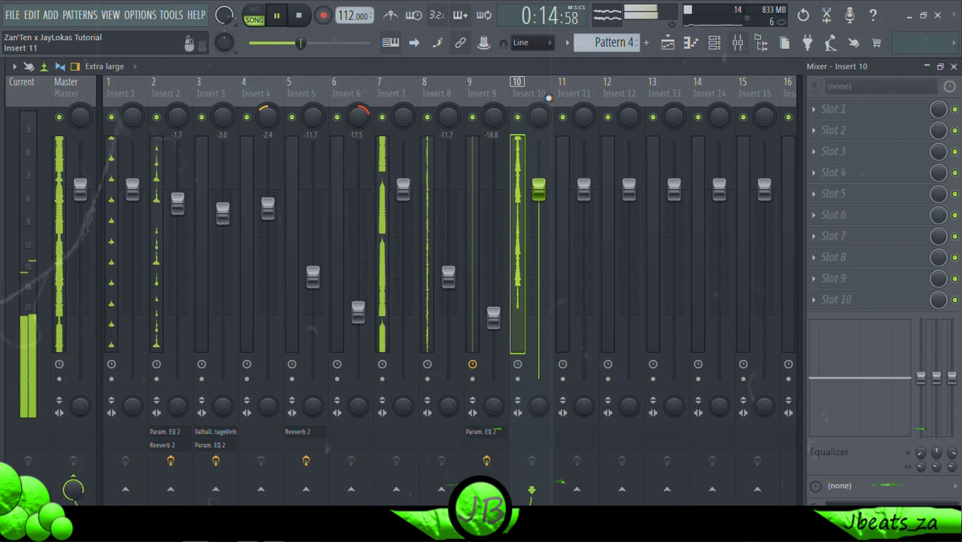
pyautogui.moveTo(538, 189); pyautogui.dragTo(538, 260)
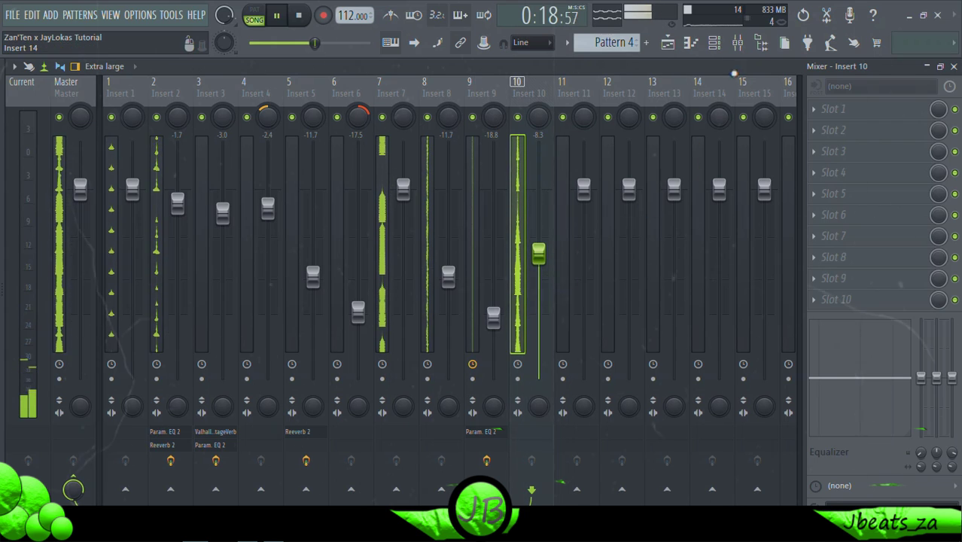
# Load JB LOOP 16 from the drum loops folder into a new Fruity Slicer channel and close the slicer window.
pyautogui.click(731, 43)
pyautogui.moveTo(4, 279)
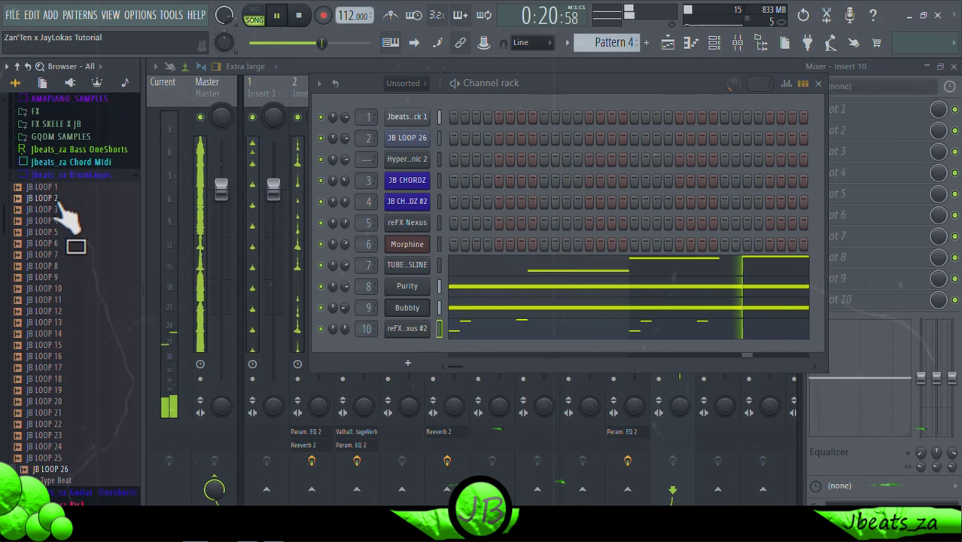
pyautogui.rightClick(63, 360)
pyautogui.click(152, 444)
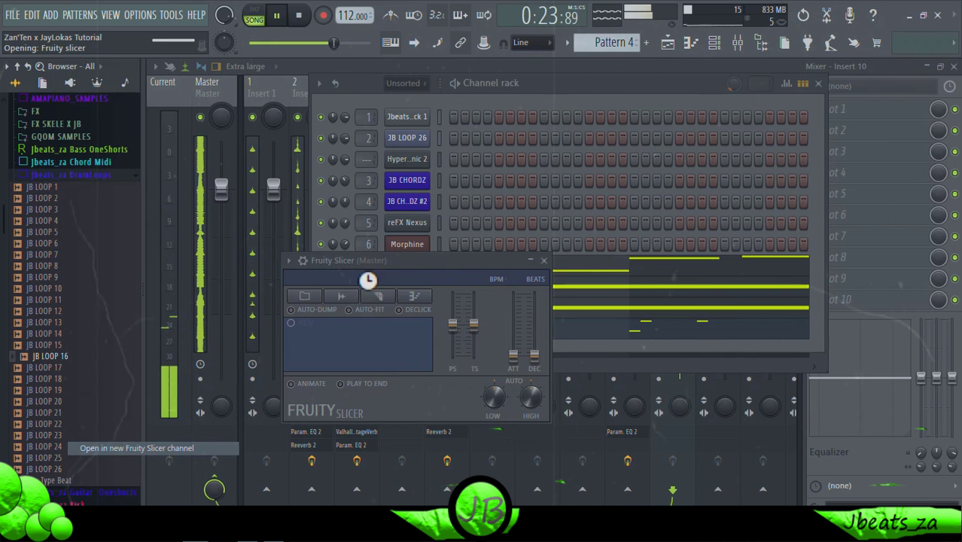
pyautogui.click(542, 259)
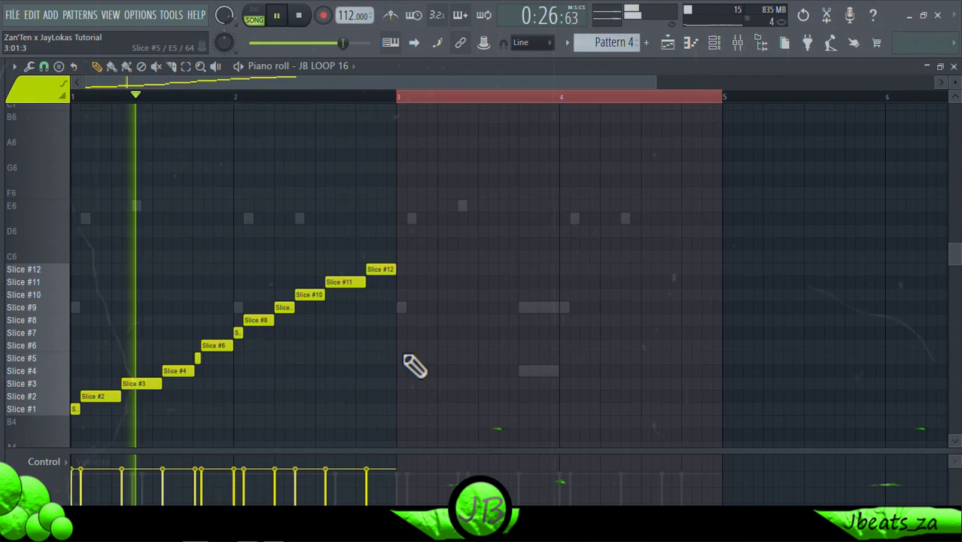
# Route the JB LOOP 16 channel to mixer track 11 and cut its automatically placed slice notes.
pyautogui.click(715, 43)
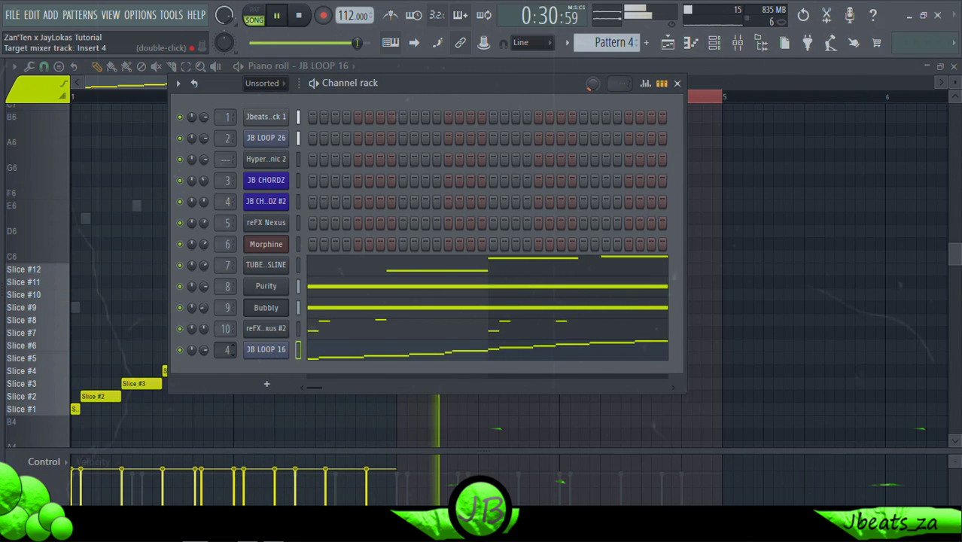
pyautogui.rightClick(266, 349)
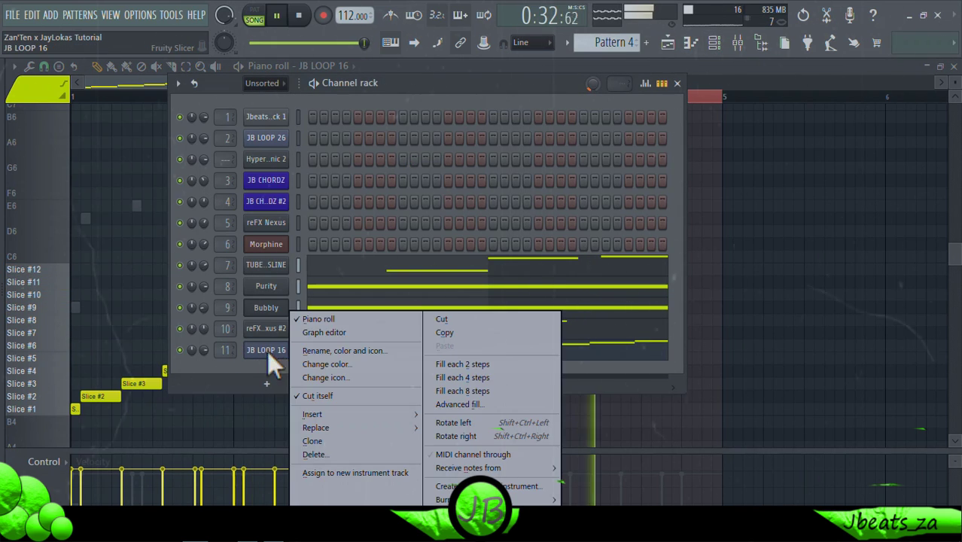
pyautogui.click(458, 318)
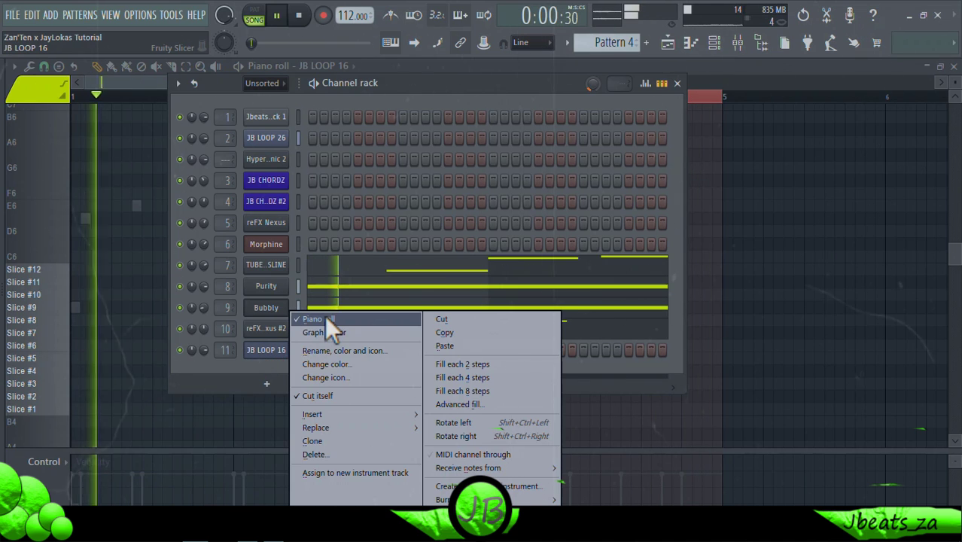
# In the JB LOOP 16 piano roll, place one-step hits of Slice #3, Slice #4 and Slice #3 on the first three steps of bar 1.
pyautogui.press('F9')
pyautogui.rightClick(267, 350)
pyautogui.click(329, 320)
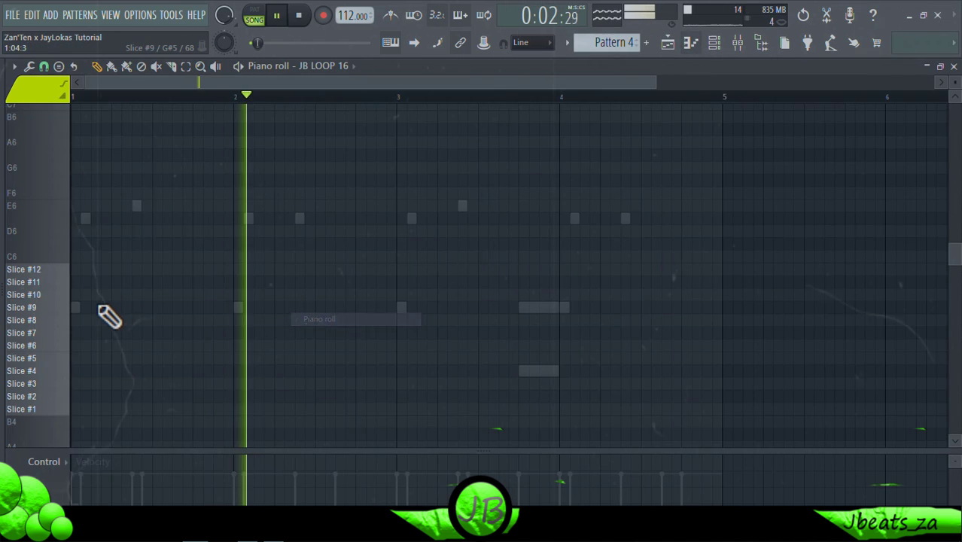
pyautogui.click(79, 383)
pyautogui.moveTo(111, 383); pyautogui.dragTo(77, 385)
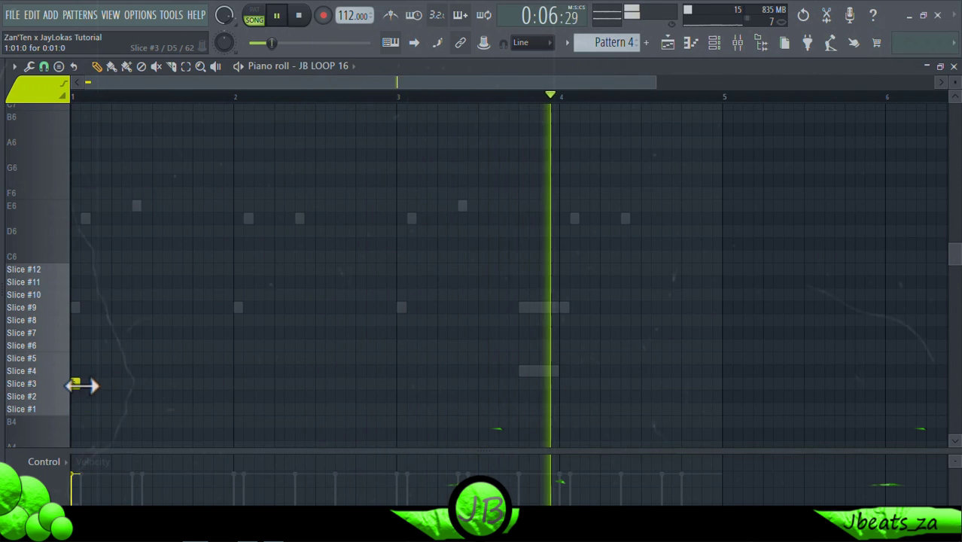
pyautogui.click(85, 370)
pyautogui.click(95, 383)
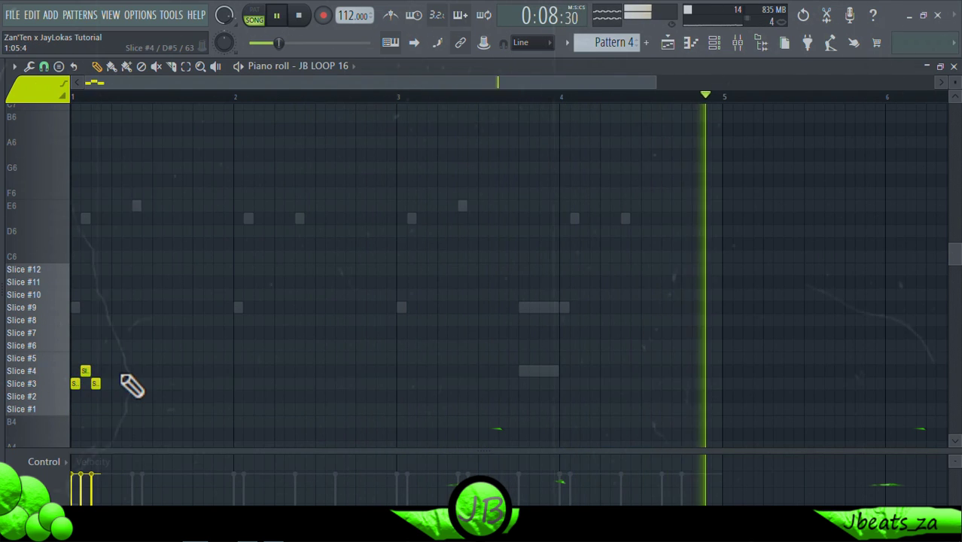
# Continue the slice pattern with two Slice #4 hits, Slice #6 and Slice #9 in bar 1, plus two Slice #4 hits in bar 2.
pyautogui.click(167, 370)
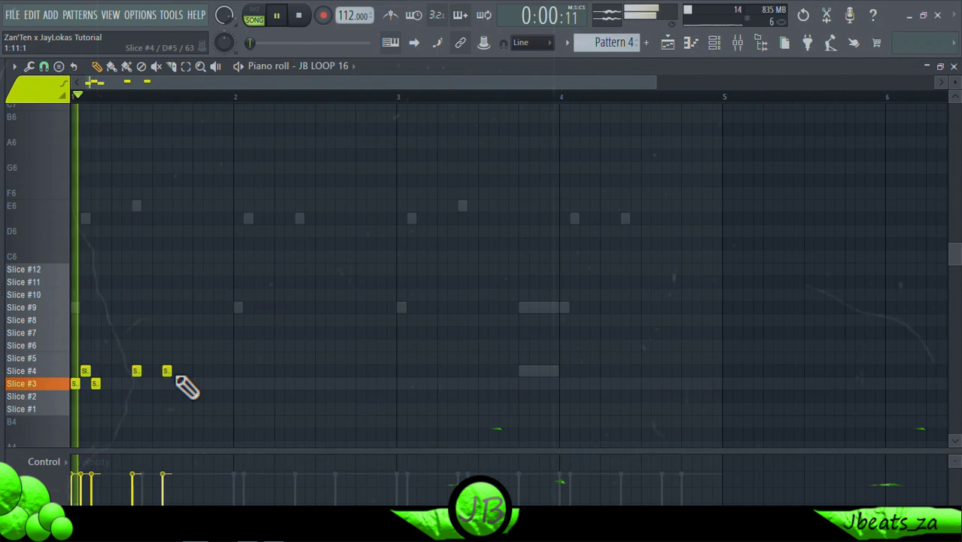
pyautogui.click(187, 345)
pyautogui.click(207, 357)
pyautogui.press('space')
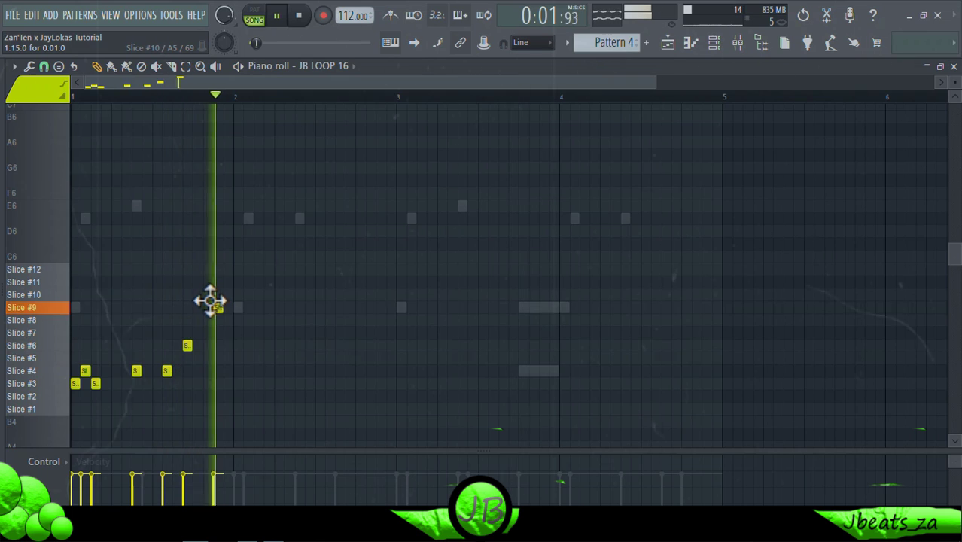
pyautogui.click(208, 306)
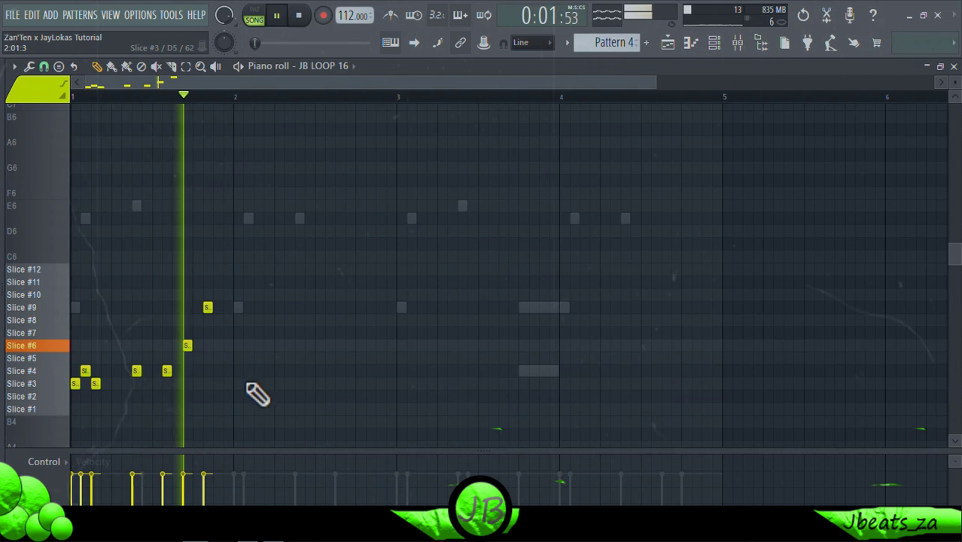
pyautogui.click(296, 371)
pyautogui.press('space')
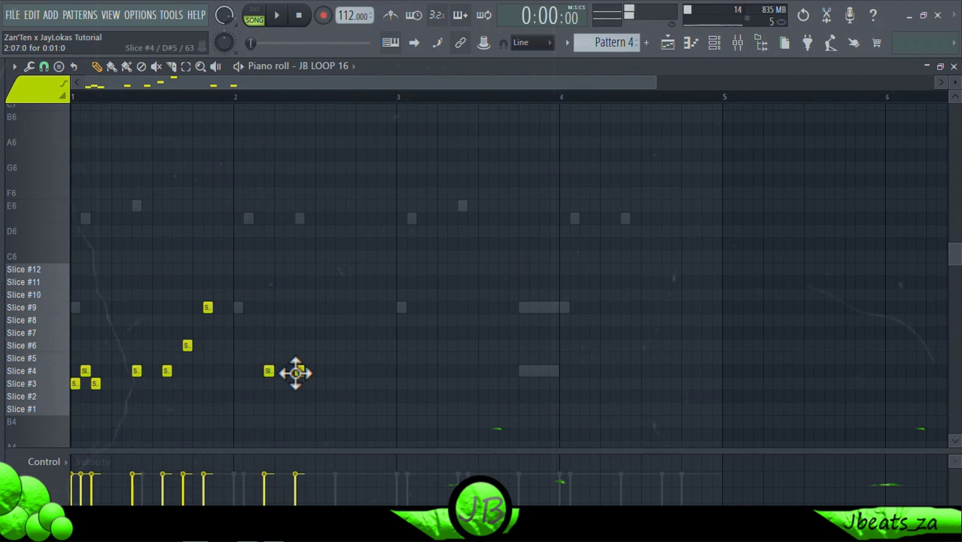
# Add notes to bar 2 of the JB LOOP 16 part: Slice #3 at step 3, Slice #4 at step 12 and Slice #7 at step 14.
pyautogui.click(259, 384)
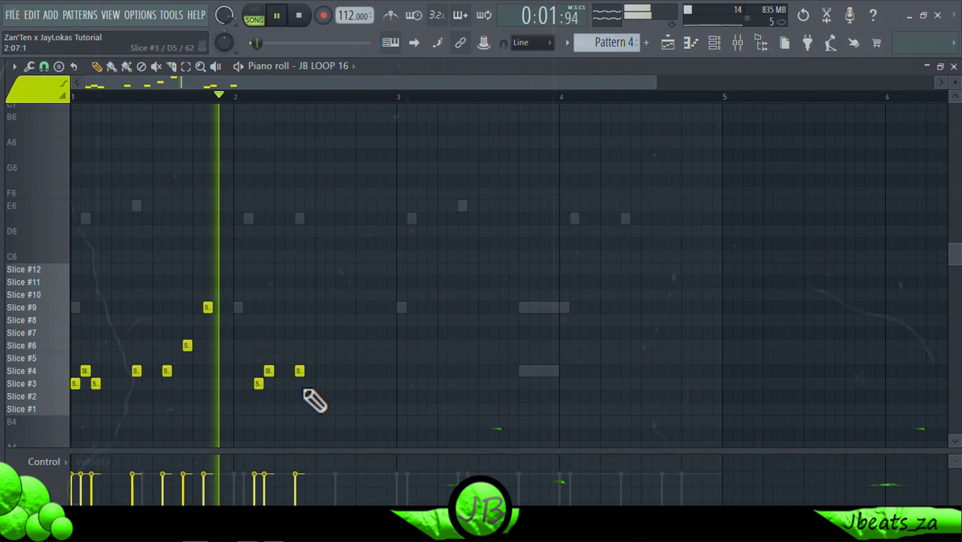
pyautogui.click(350, 370)
pyautogui.click(370, 333)
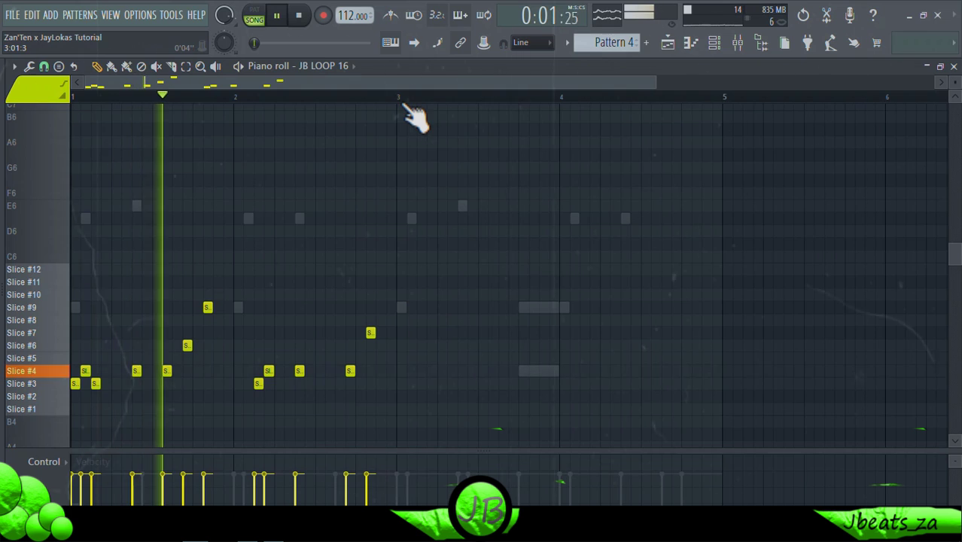
# Duplicate the notes of bars 1–2 into bars 3–4 and add a Slice #6 note at step 5 of bar 3.
pyautogui.moveTo(399, 98); pyautogui.dragTo(8, 140)
pyautogui.hotkey('ctrl', 'b')
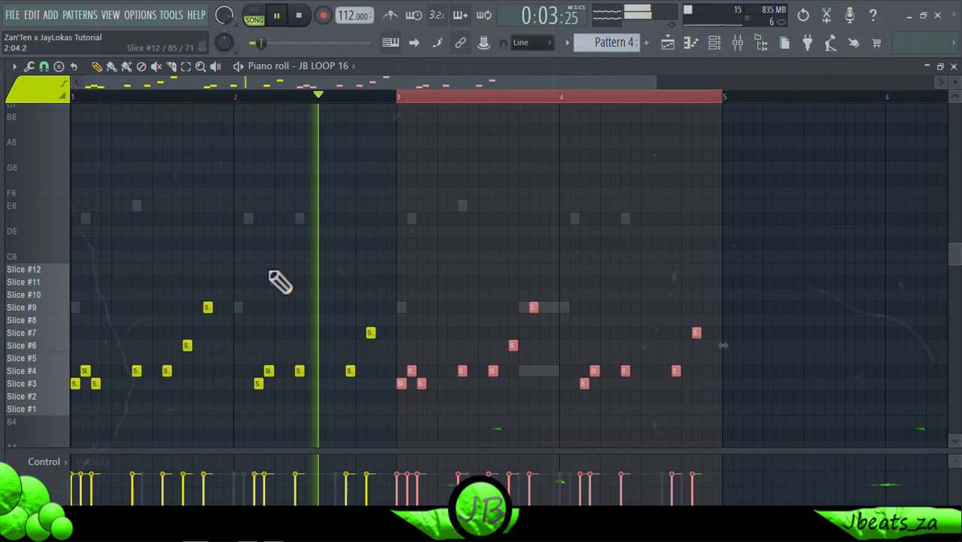
pyautogui.click(442, 345)
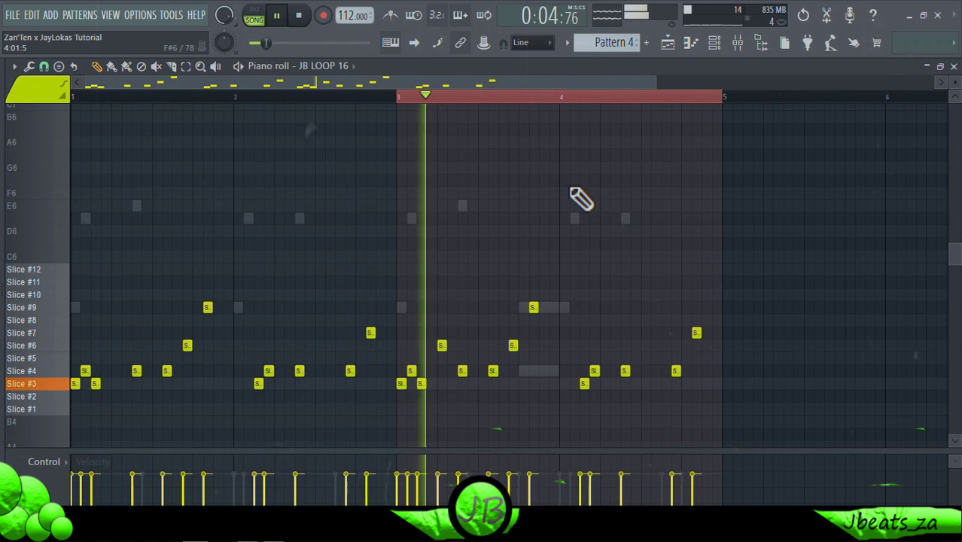
# Load Fruity Stereo Shaper in the first effect slot of mixer Insert 11 and set its right-into-left channel volume to -6.0 dB.
pyautogui.click(737, 43)
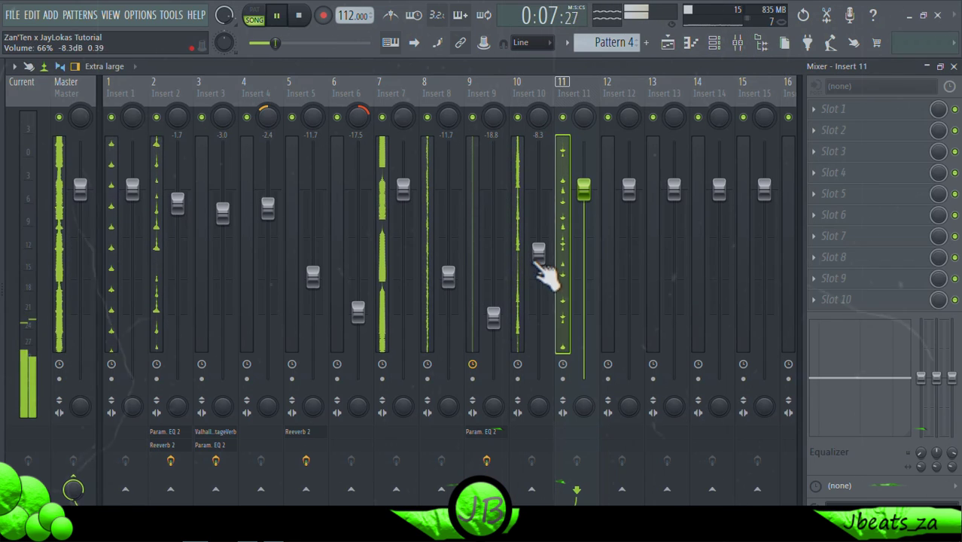
pyautogui.click(820, 112)
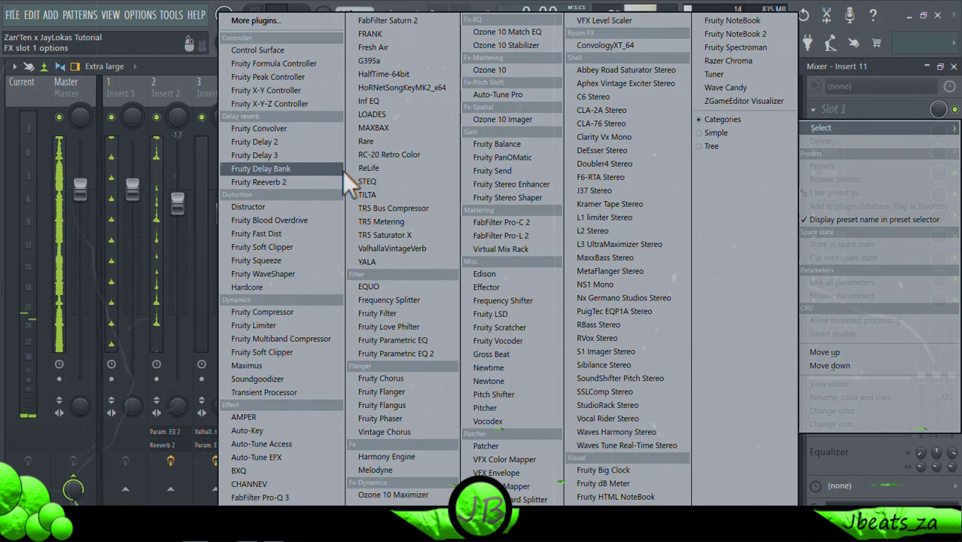
pyautogui.click(492, 198)
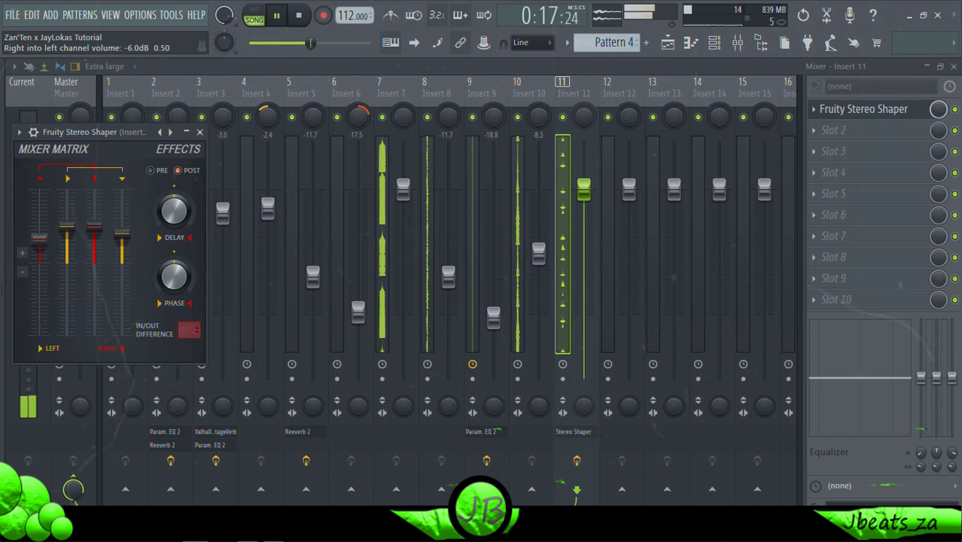
pyautogui.click(200, 133)
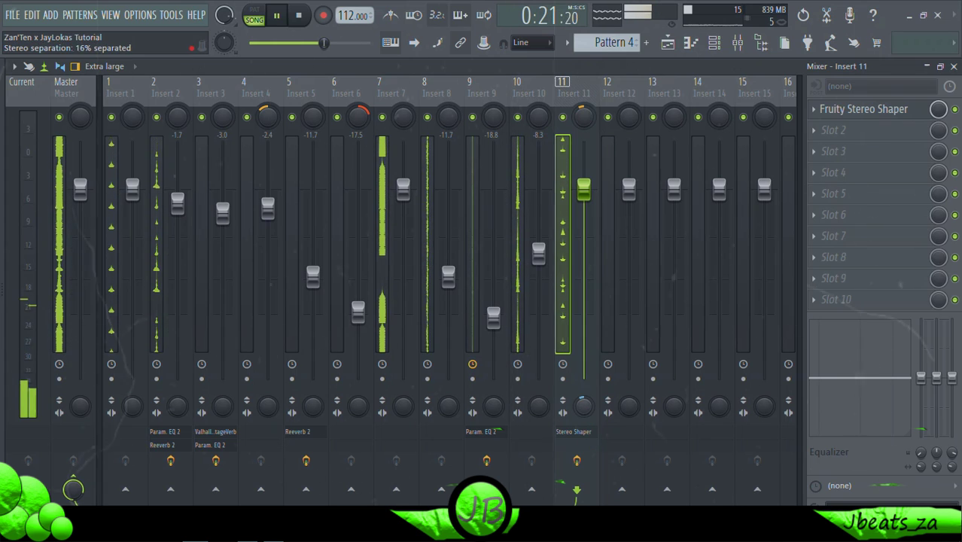
# Load Fruity Reeverb 2 in the second effect slot of Insert 11 and set its low cut to about 1745 Hz.
pyautogui.click(865, 133)
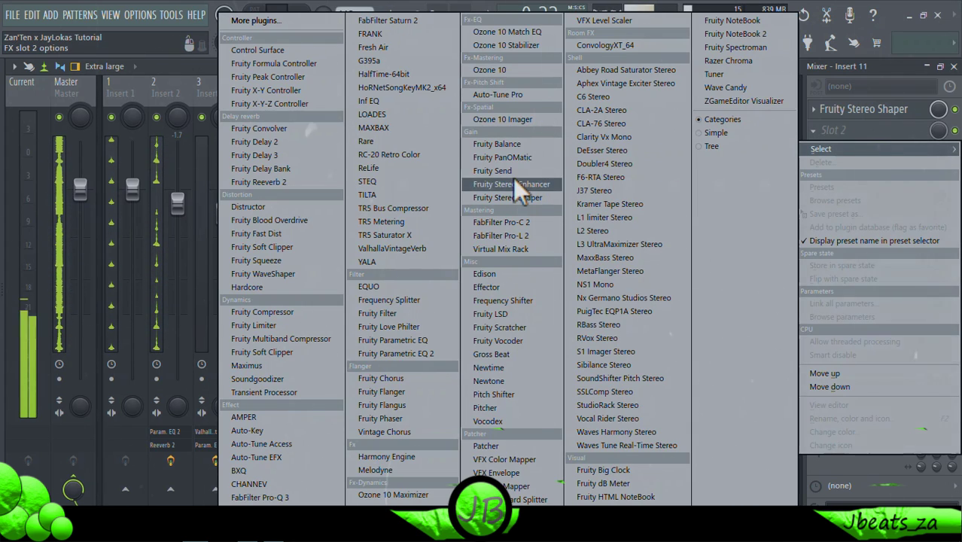
pyautogui.click(321, 184)
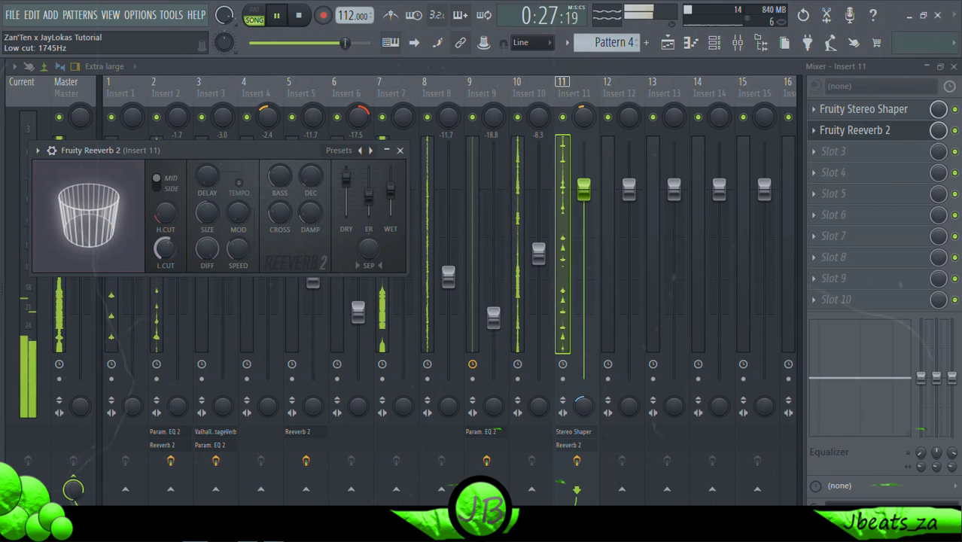
pyautogui.click(400, 150)
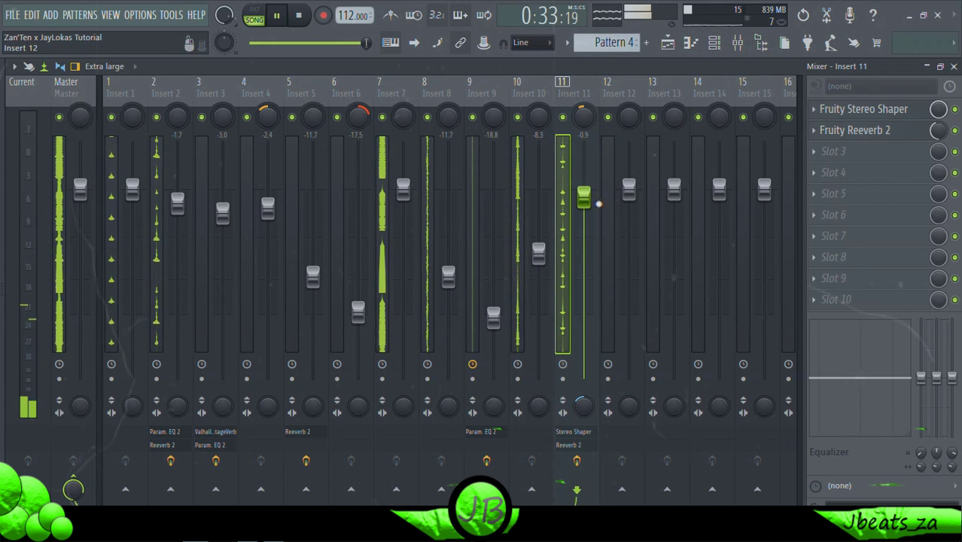
# Unmute Track 4 in the playlist and restart playback from just before bar 2.
pyautogui.click(734, 42)
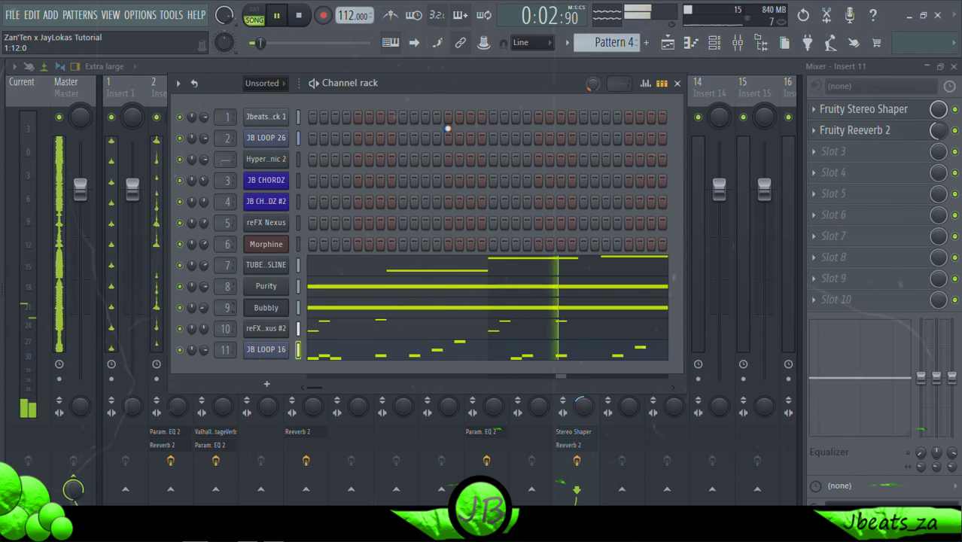
pyautogui.press('F5')
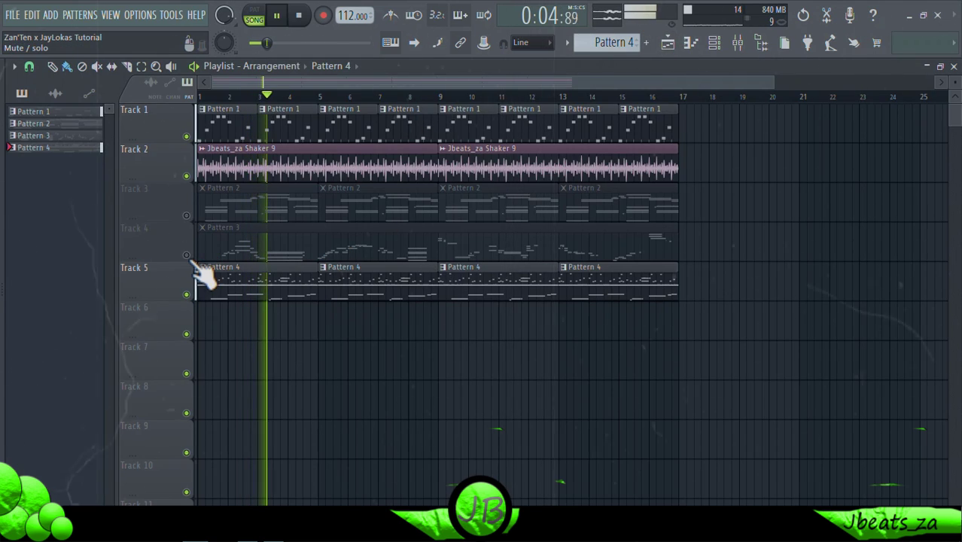
pyautogui.click(220, 96)
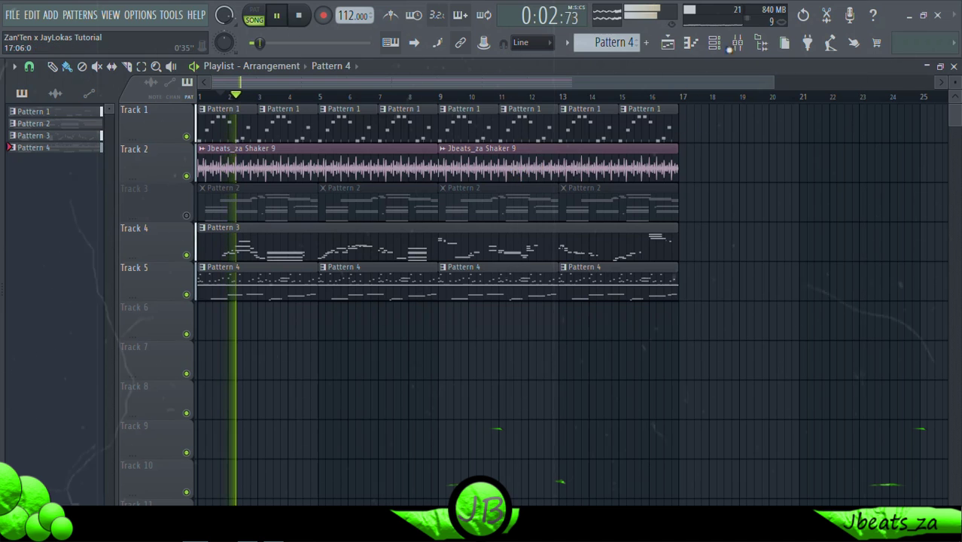
pyautogui.click(753, 46)
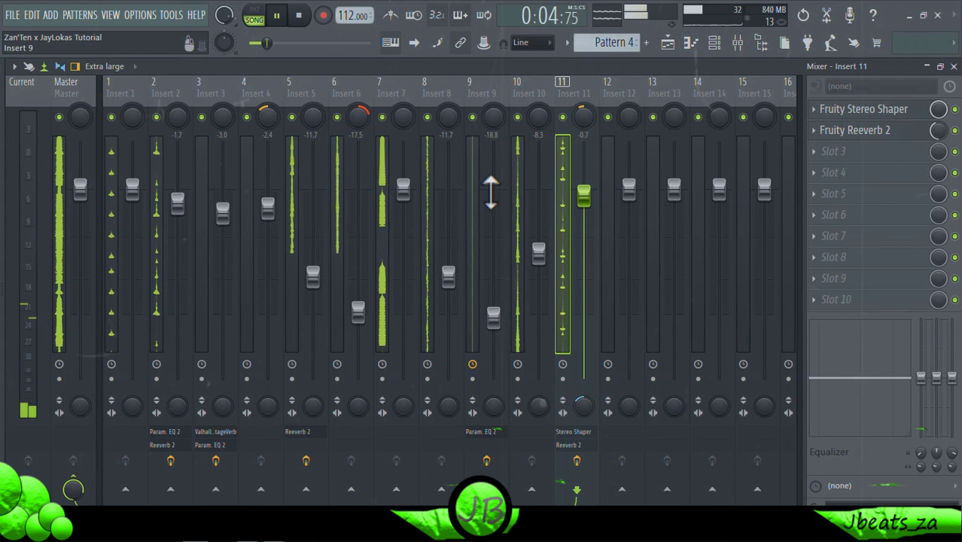
pyautogui.click(715, 45)
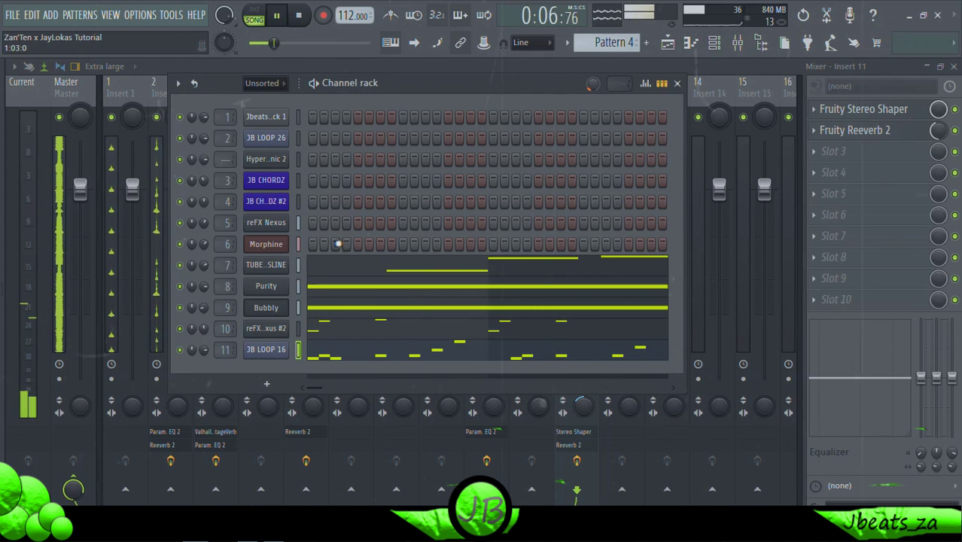
# Open Pattern 3 from its playlist clip on Track 4 and show its channels in the channel rack.
pyautogui.click(672, 43)
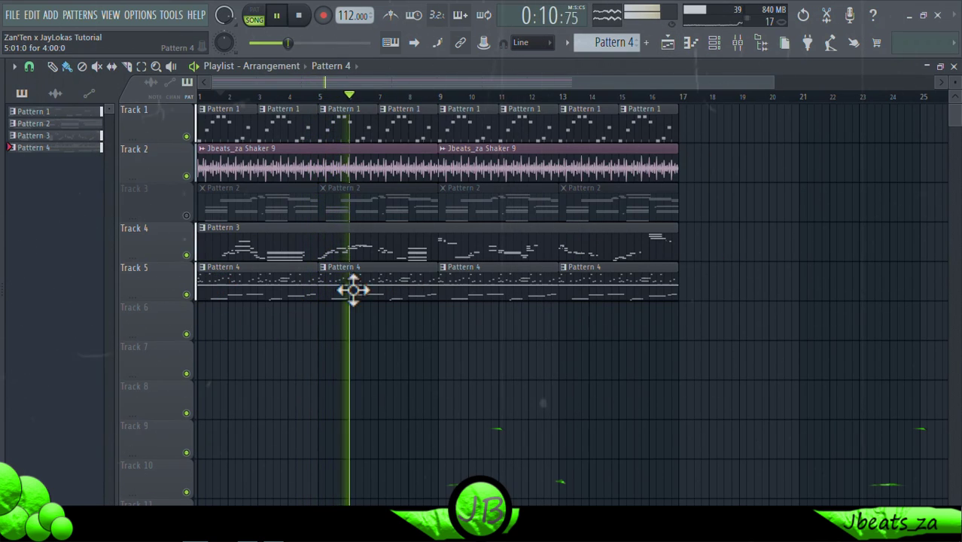
pyautogui.doubleClick(368, 247)
pyautogui.click(715, 42)
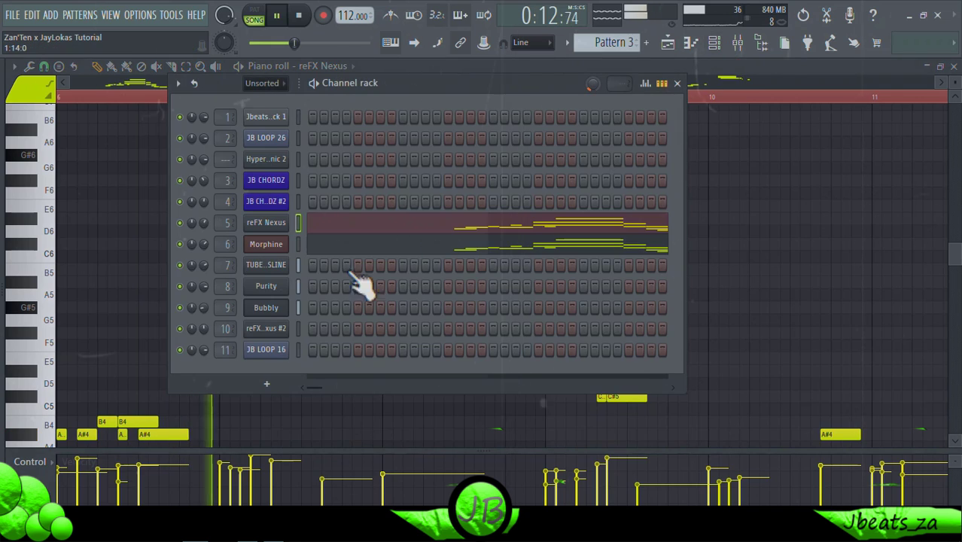
pyautogui.rightClick(283, 235)
pyautogui.click(432, 238)
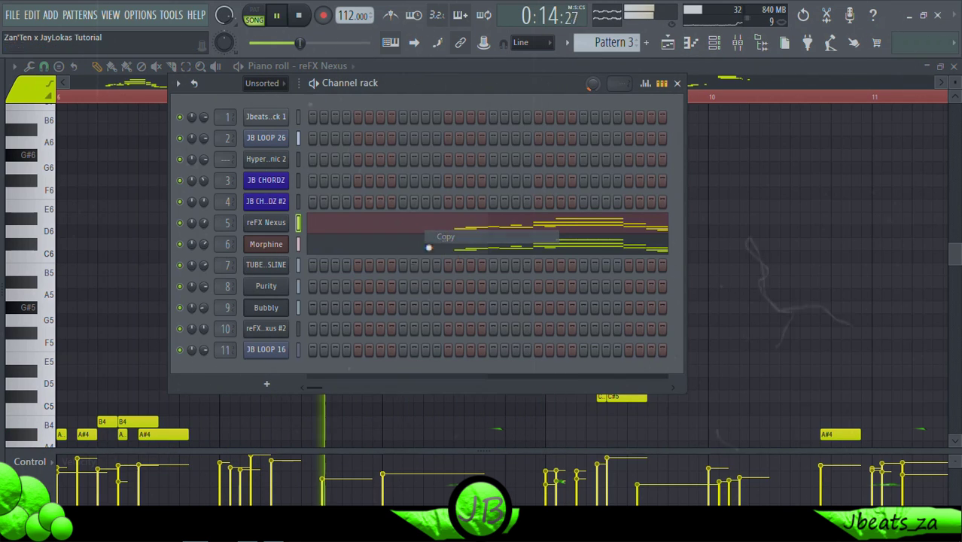
pyautogui.click(266, 383)
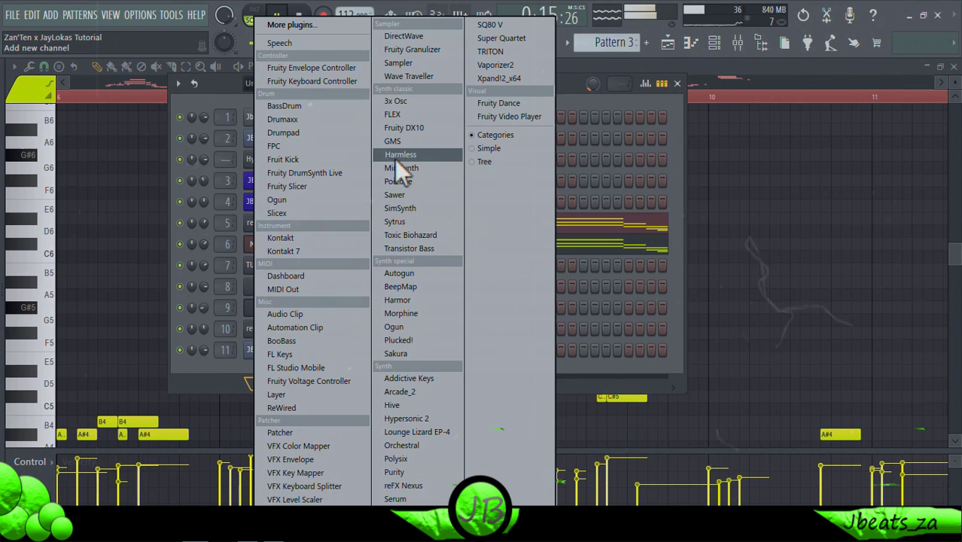
pyautogui.click(594, 99)
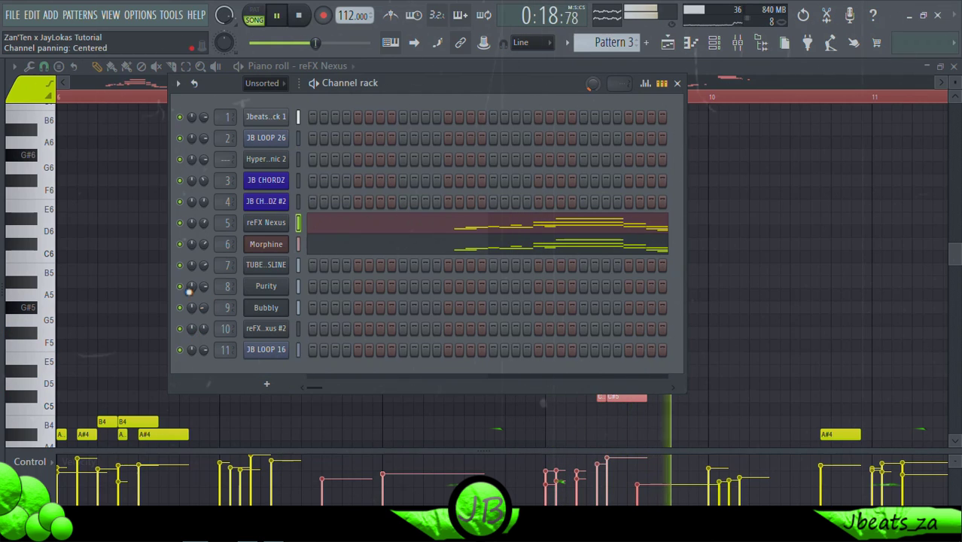
# Mute channels 7 (TUBE..SLINE) and 10 (the second reFX Nexus), and copy the notes of the reFX Nexus channel 5.
pyautogui.click(180, 265)
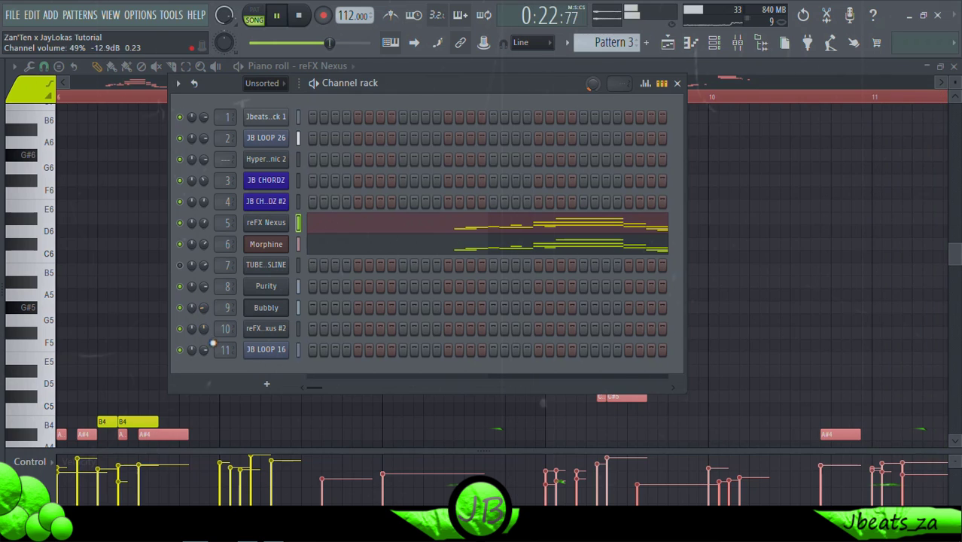
pyautogui.rightClick(286, 221)
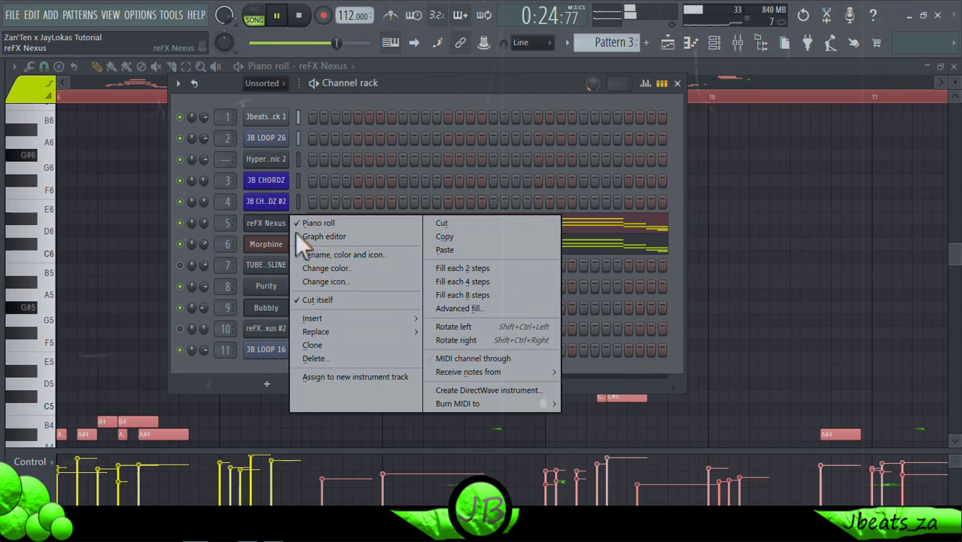
pyautogui.click(444, 237)
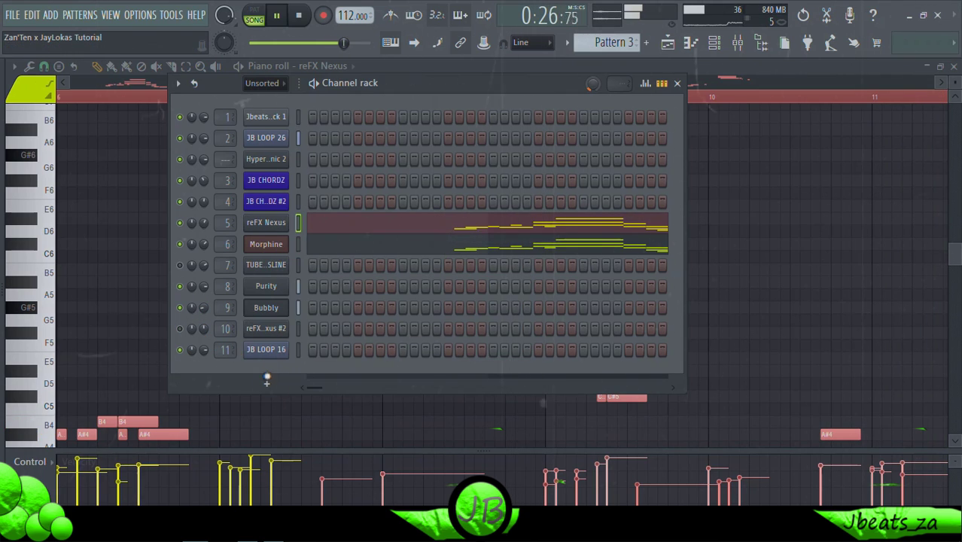
# Add a new Purity channel and load the Marimba preset from its Bell & Perc category.
pyautogui.click(266, 380)
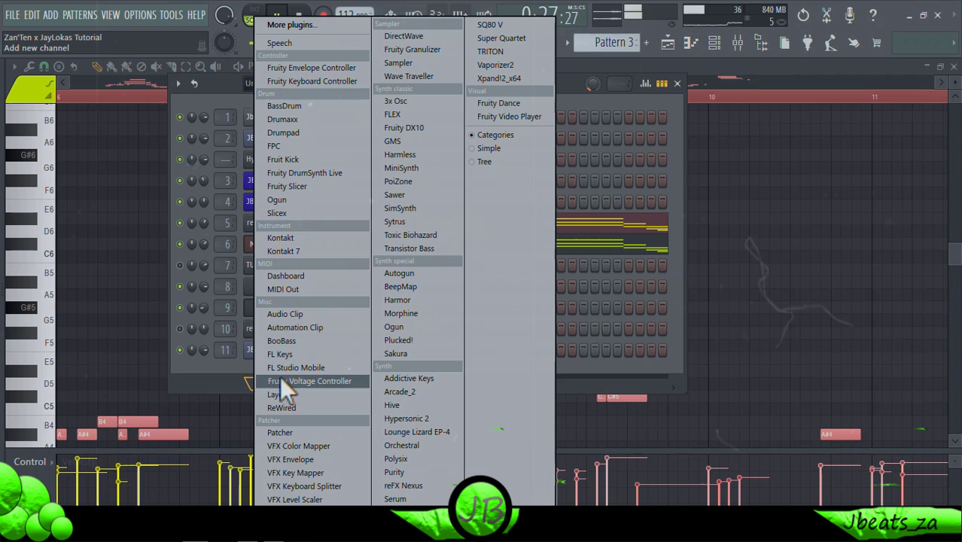
pyautogui.click(429, 468)
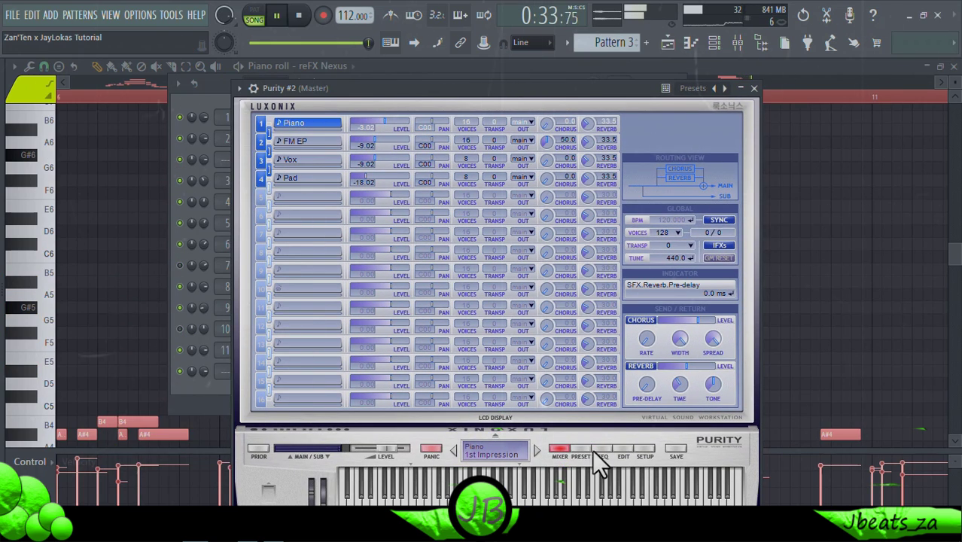
pyautogui.click(576, 448)
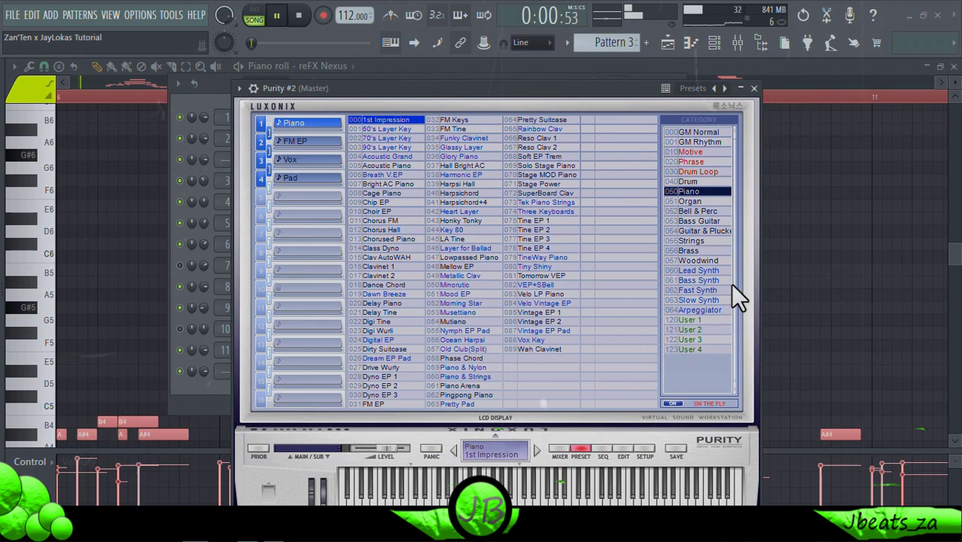
pyautogui.click(700, 212)
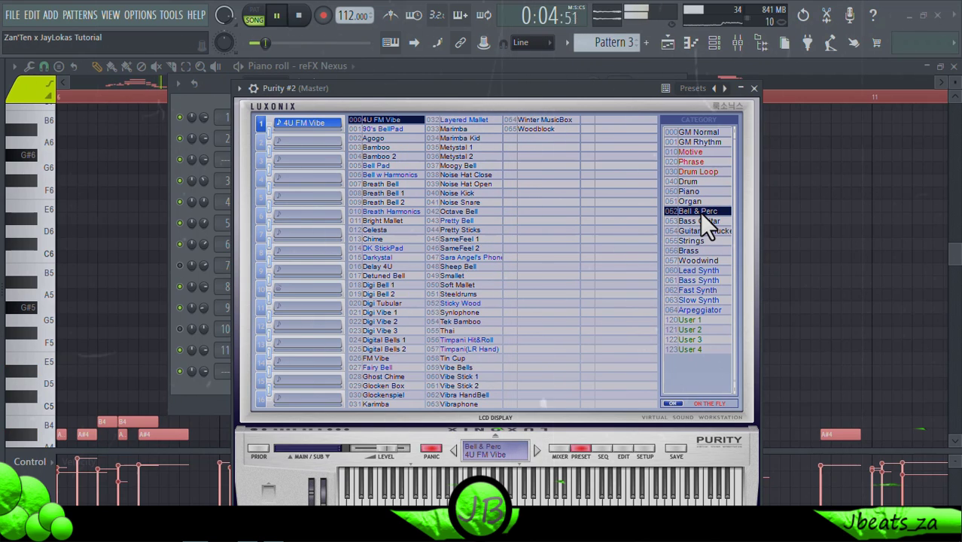
pyautogui.click(467, 129)
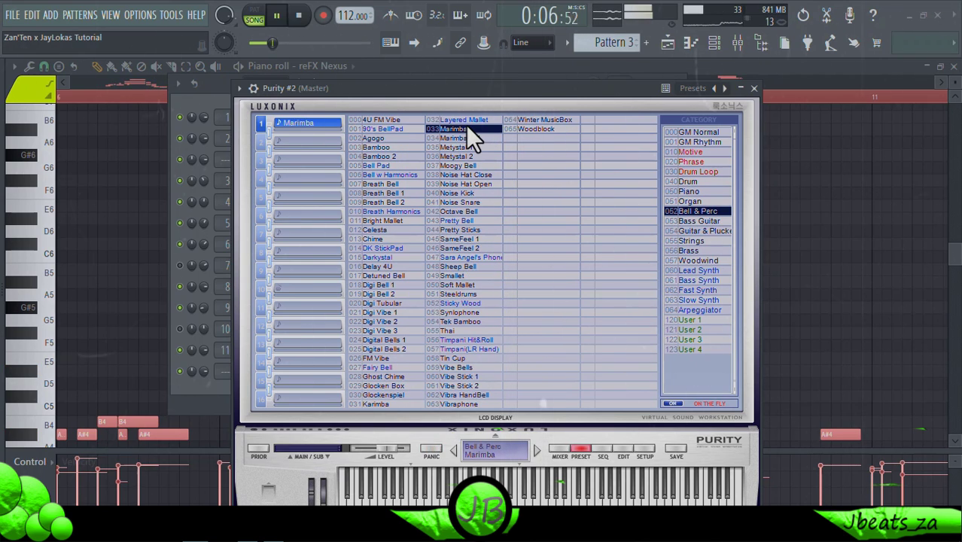
pyautogui.press('Escape')
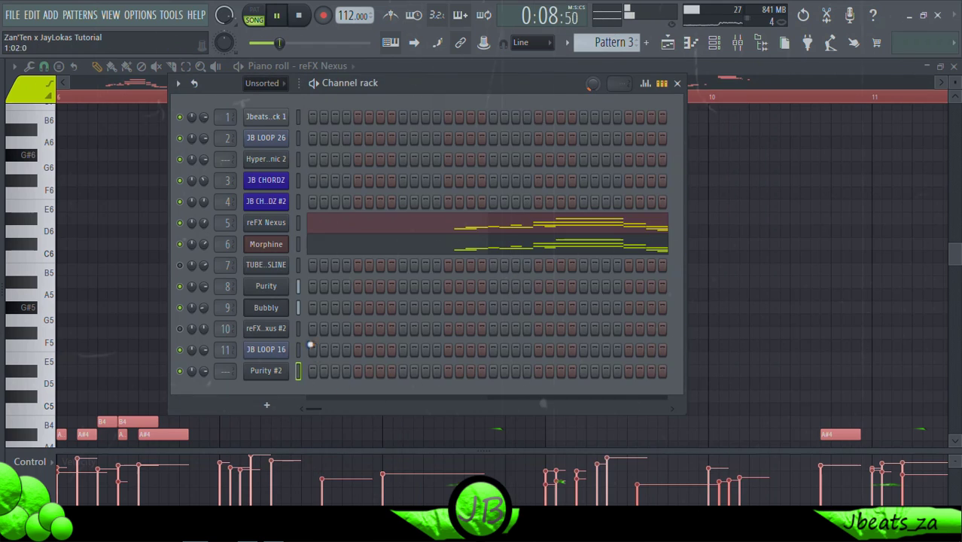
# Paste the copied notes into the Purity #2 channel and route it to mixer track 12.
pyautogui.rightClick(280, 382)
pyautogui.click(465, 351)
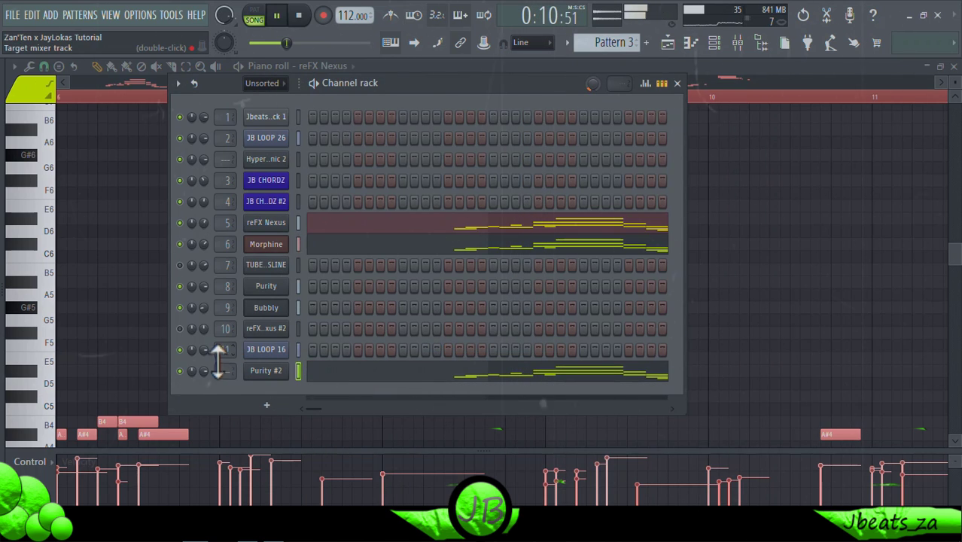
pyautogui.moveTo(218, 363); pyautogui.dragTo(217, 331)
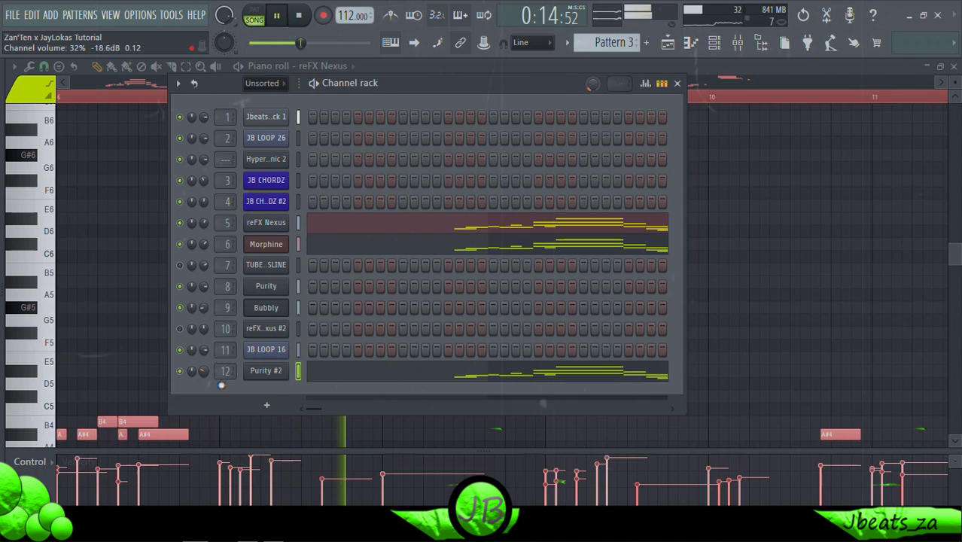
# Switch Purity #2 to the Vibraphone preset and lower the volume of mixer Insert 12 to -3.4 dB.
pyautogui.click(272, 371)
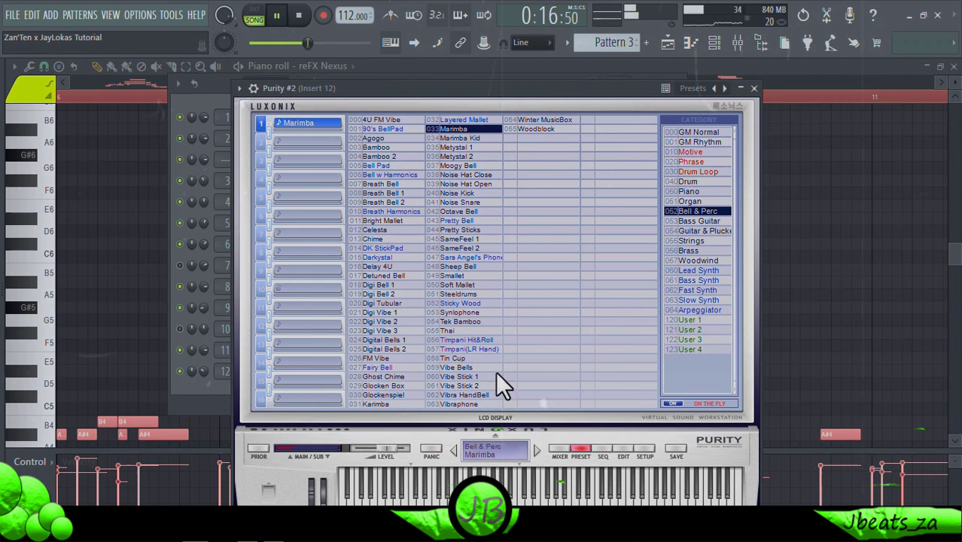
pyautogui.click(468, 404)
pyautogui.click(761, 43)
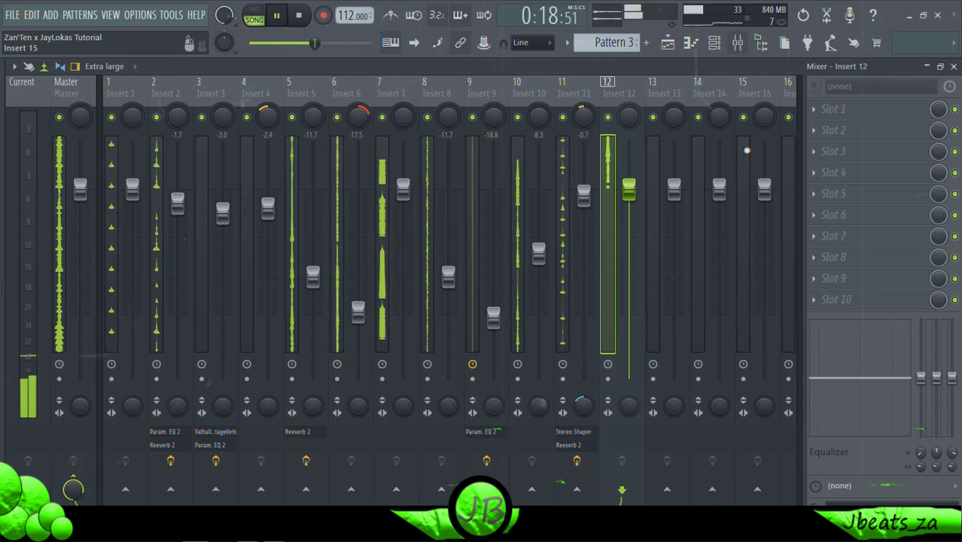
pyautogui.moveTo(628, 188); pyautogui.dragTo(629, 216)
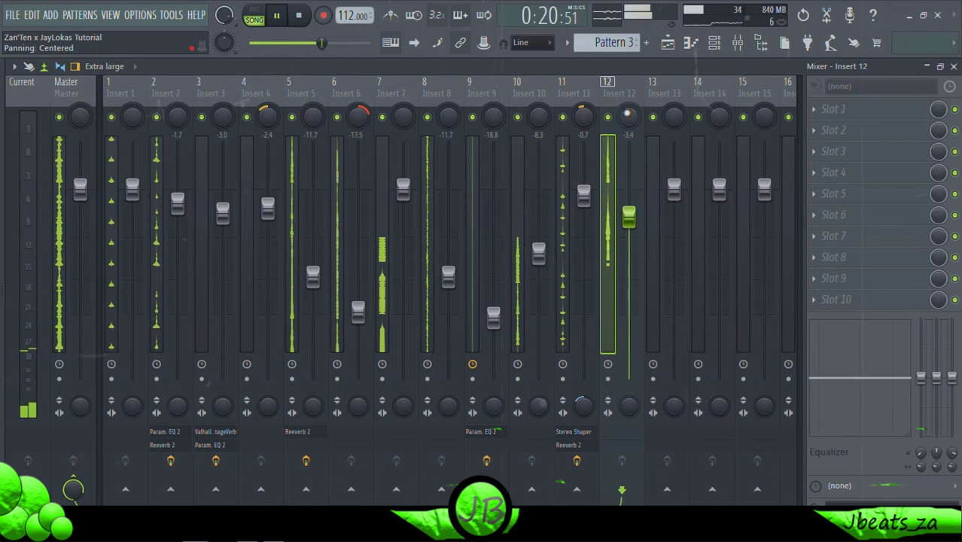
# Pan mixer Insert 12 34% right, set its volume to -2.6 dB, and lower Insert 6 to -18.6 dB.
pyautogui.click(646, 85)
pyautogui.moveTo(628, 117); pyautogui.dragTo(628, 108)
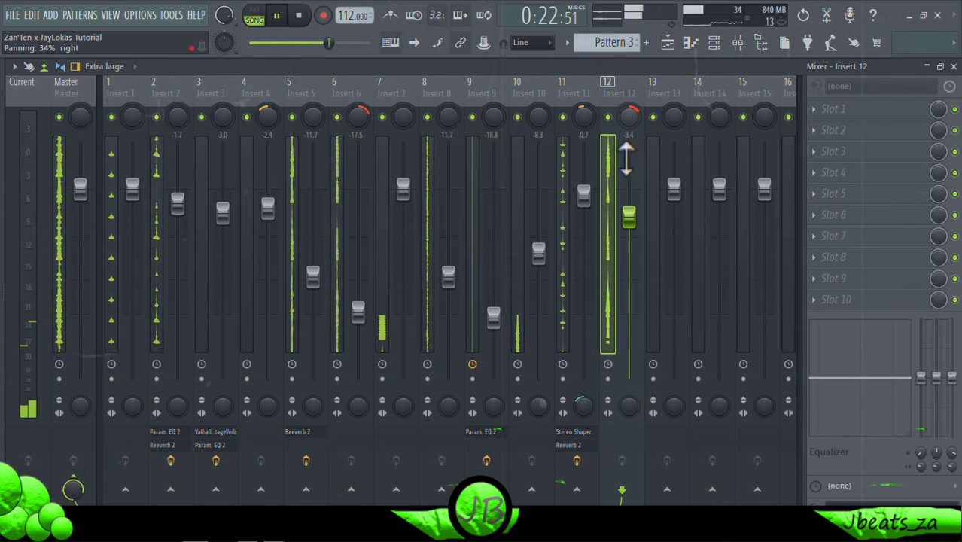
pyautogui.moveTo(628, 217); pyautogui.dragTo(629, 215)
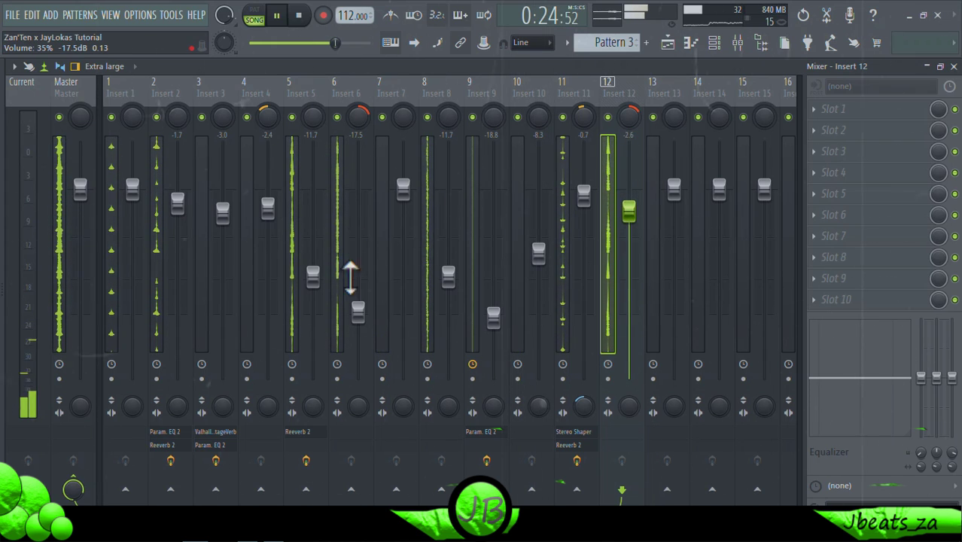
pyautogui.moveTo(357, 312); pyautogui.dragTo(357, 317)
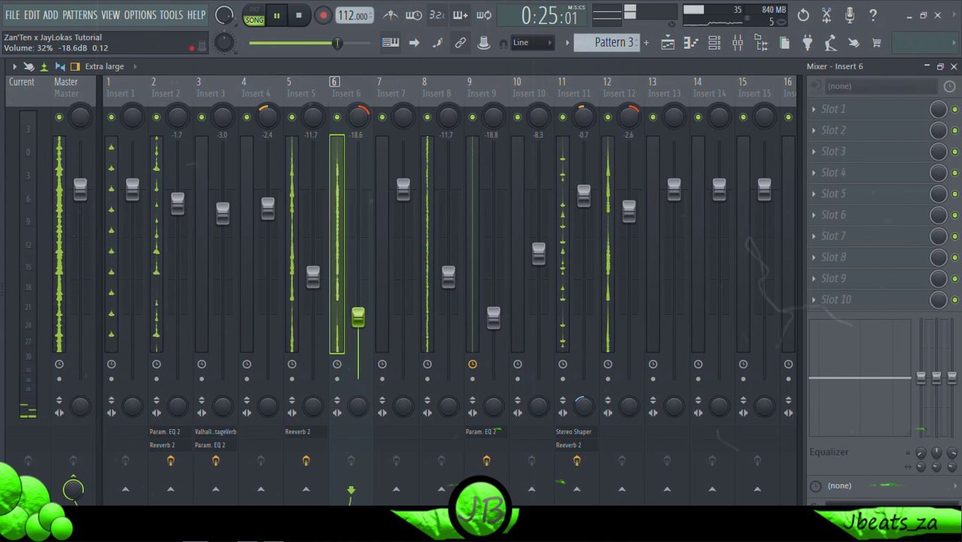
# Switch from Pattern 3 to Pattern 4 and copy the notes of channel 7 (TUBE..SLINE).
pyautogui.click(717, 44)
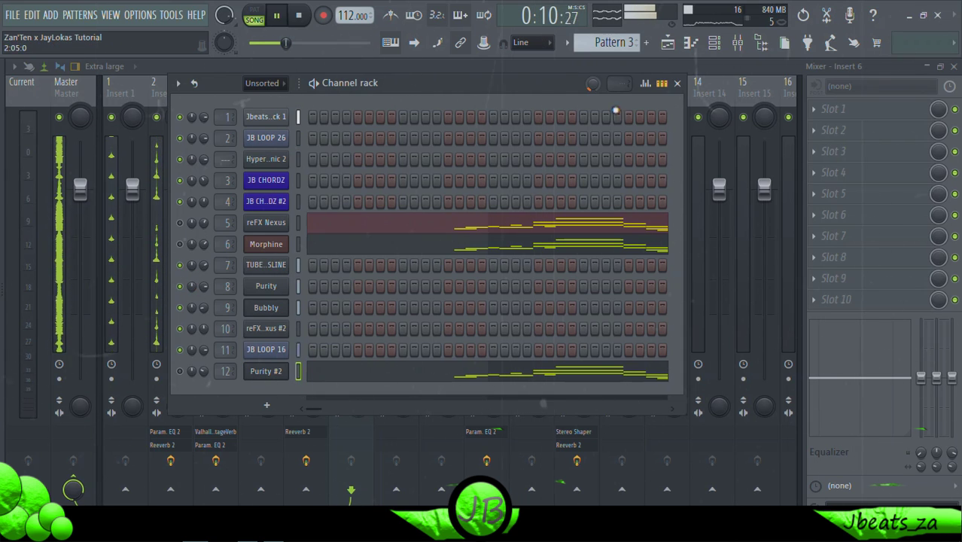
pyautogui.click(675, 42)
pyautogui.doubleClick(474, 267)
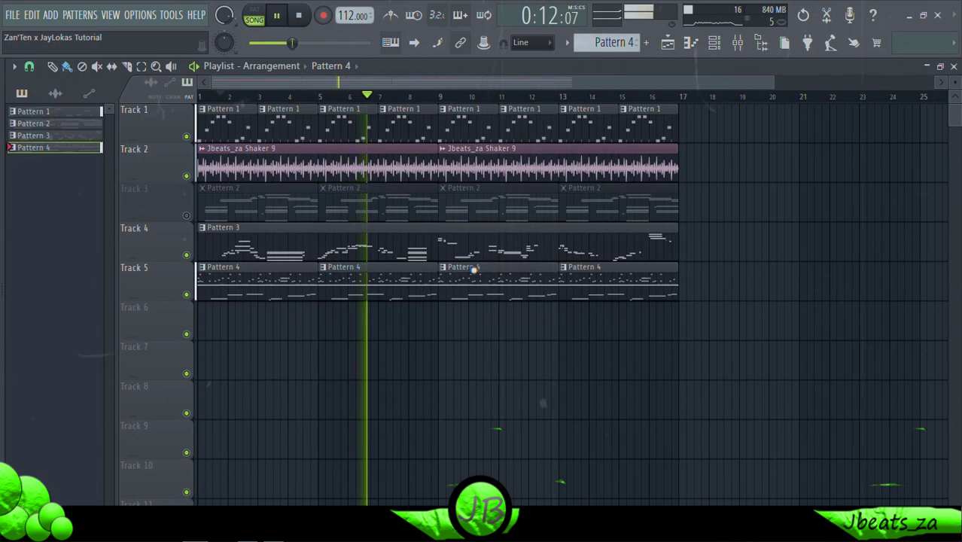
pyautogui.click(733, 44)
pyautogui.rightClick(316, 290)
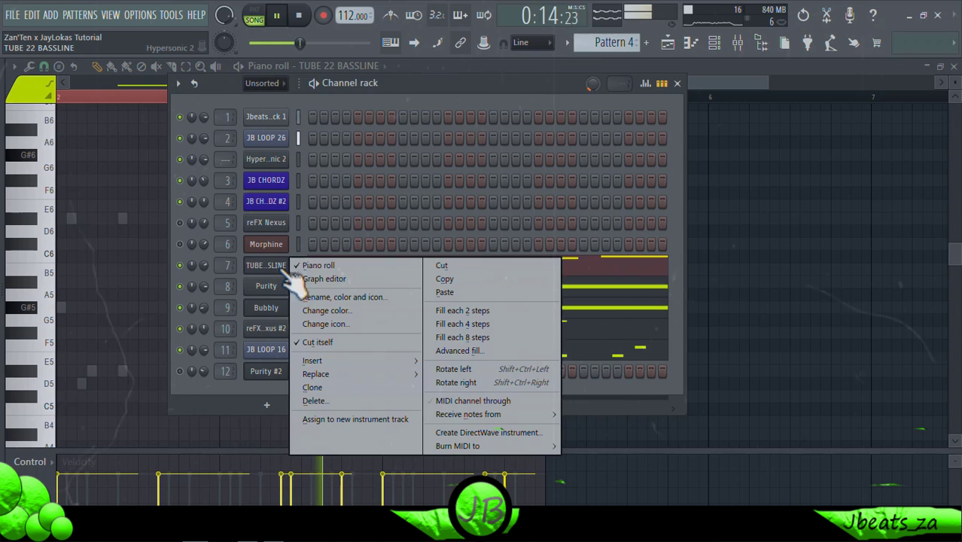
pyautogui.click(441, 274)
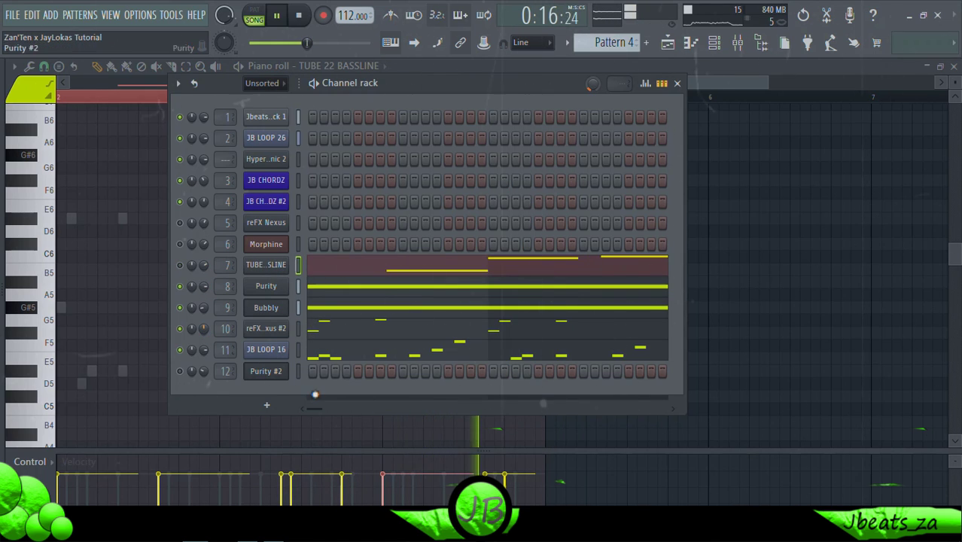
# Add a new Fruity DX10 channel and load its JB LOG 2 preset.
pyautogui.click(266, 404)
pyautogui.click(424, 127)
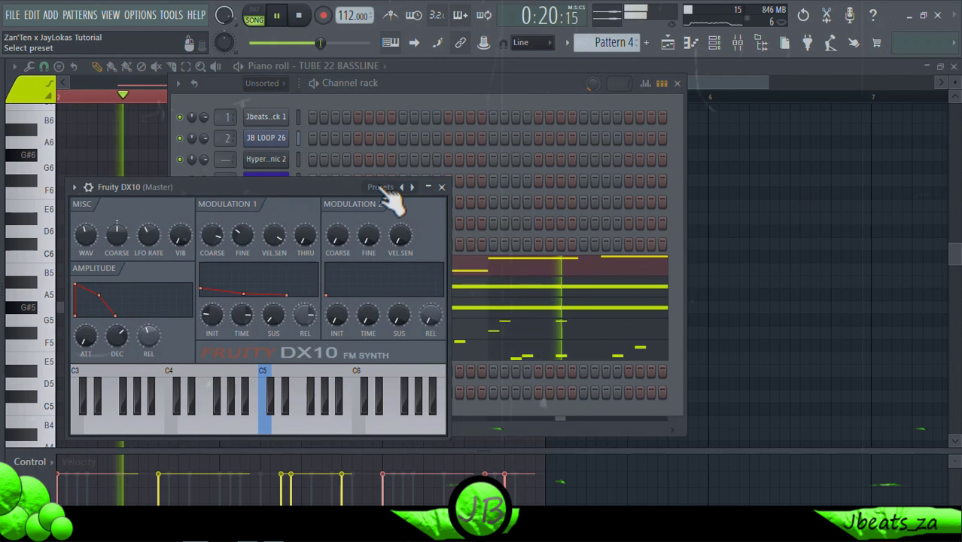
pyautogui.click(384, 188)
pyautogui.click(423, 446)
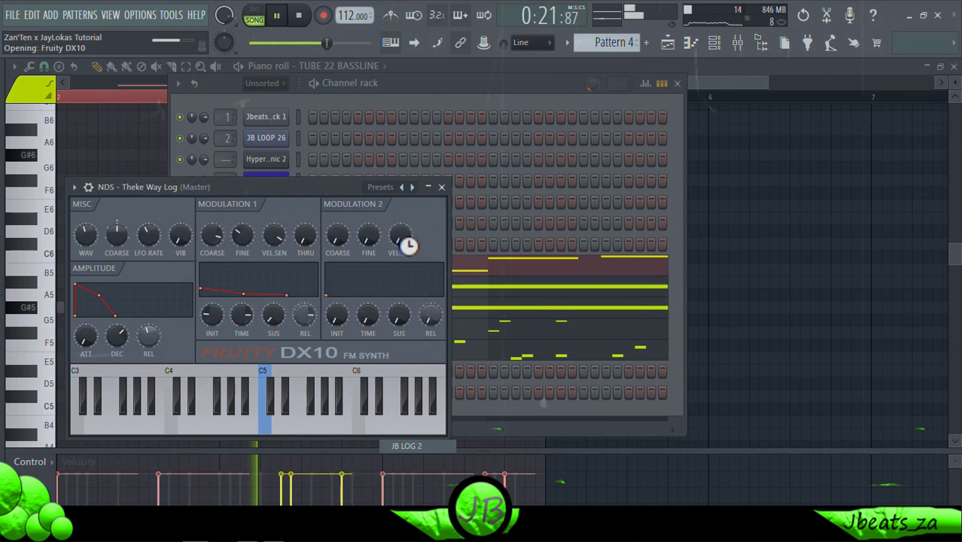
pyautogui.click(436, 187)
# Paste the copied bassline notes into the JB LOG 2 channel and route it to mixer track 13.
pyautogui.rightClick(279, 392)
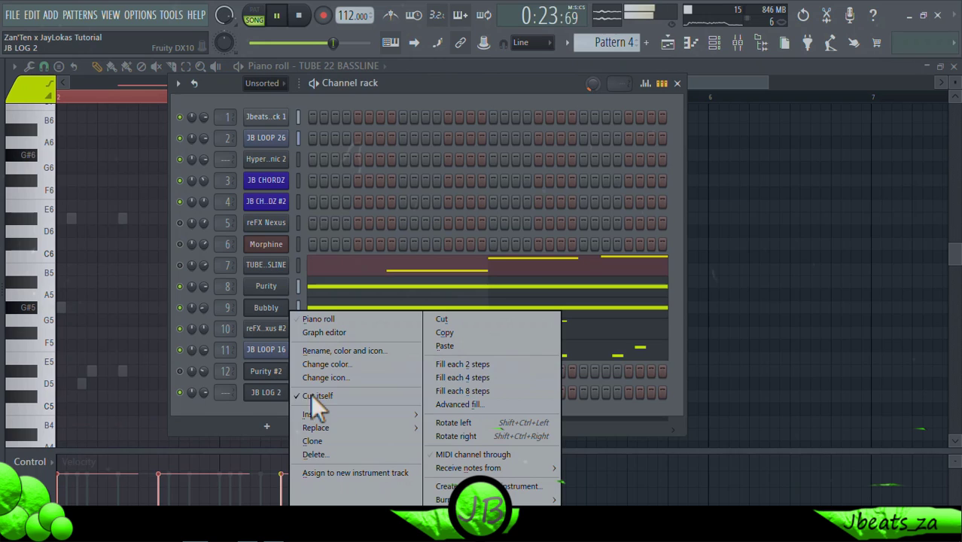
pyautogui.click(447, 346)
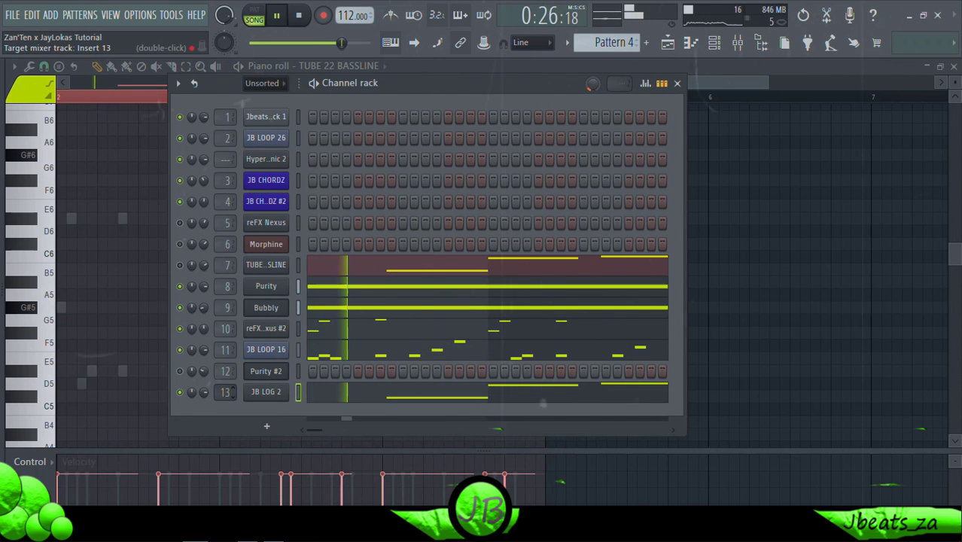
# In the JB LOG 2 piano roll, shorten the bar 1 G#2 note and add very short G#2 and G#3 notes after it.
pyautogui.click(324, 391)
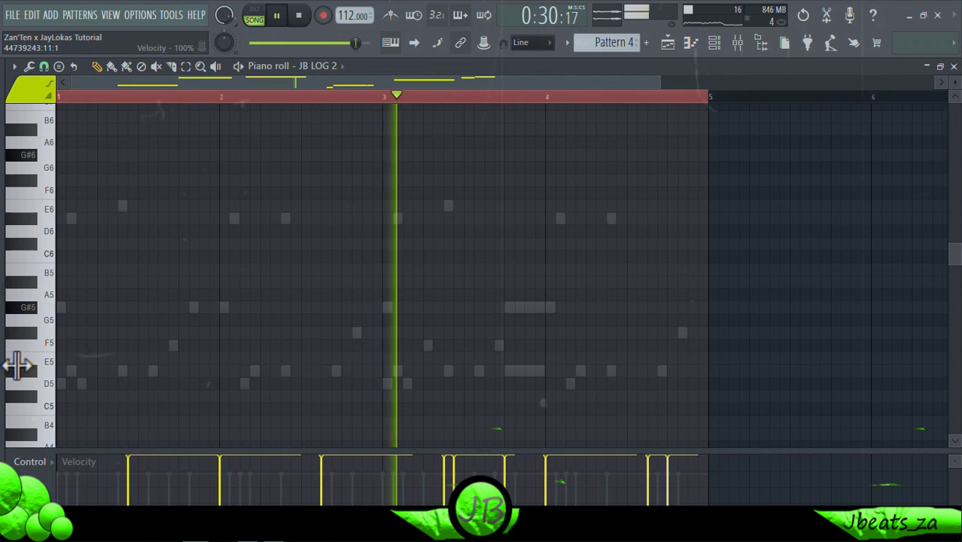
pyautogui.scroll(2, 221, 279)
pyautogui.scroll(-6, 221, 279)
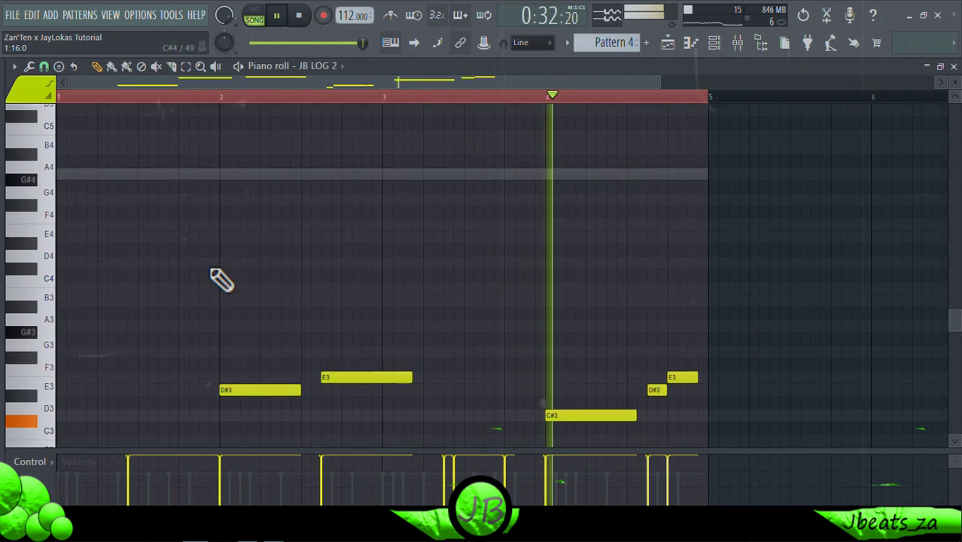
pyautogui.moveTo(219, 392); pyautogui.dragTo(178, 395)
pyautogui.click(182, 392)
pyautogui.click(190, 239)
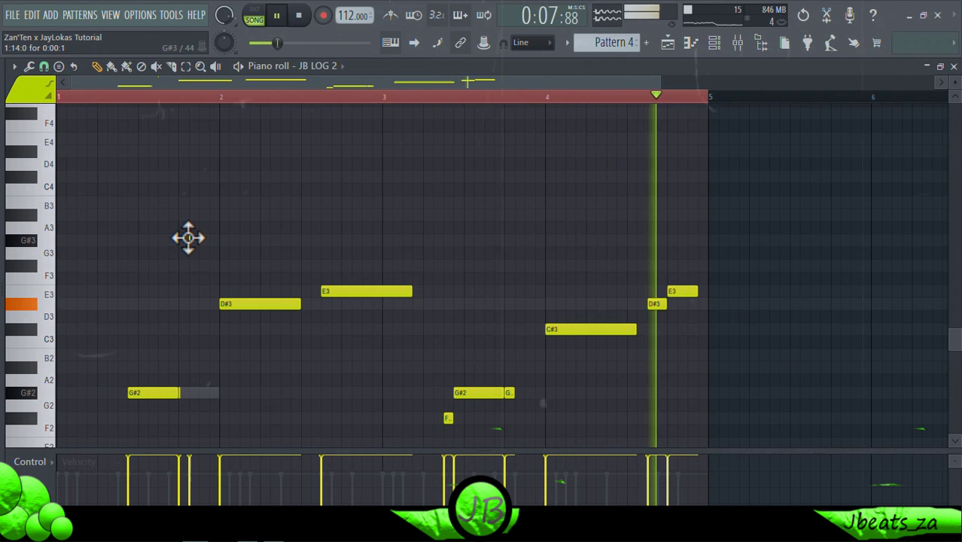
pyautogui.click(103, 96)
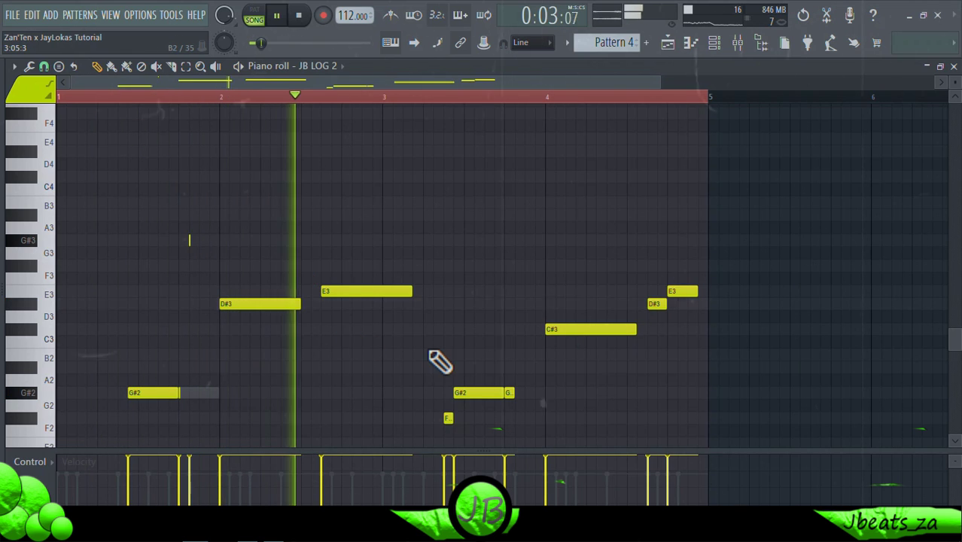
# Add a very short F#2 note and a short closing G#2 note to bar 3 of the JB LOG 2 bassline.
pyautogui.click(424, 418)
pyautogui.scroll(-1, 449, 430)
pyautogui.scroll(-1, 451, 429)
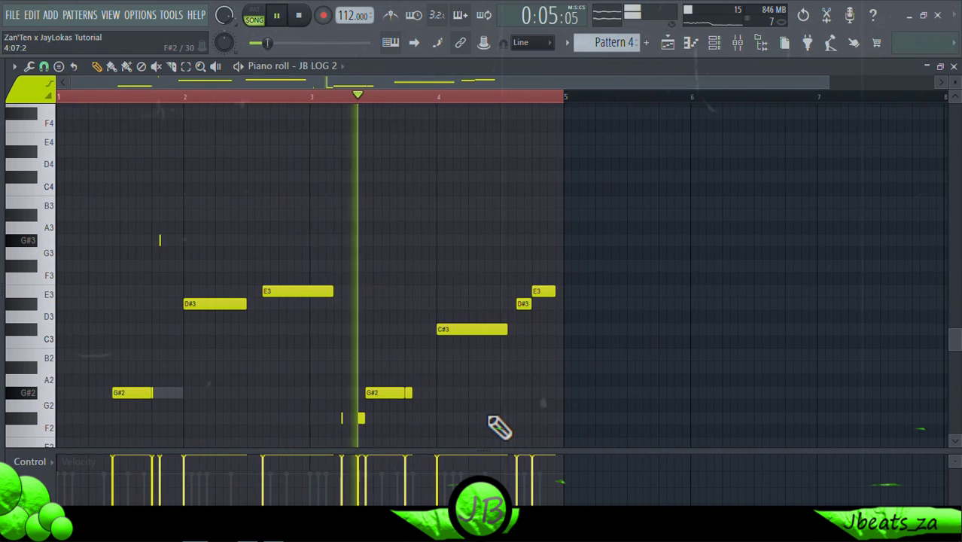
pyautogui.click(438, 368)
pyautogui.rightClick(429, 367)
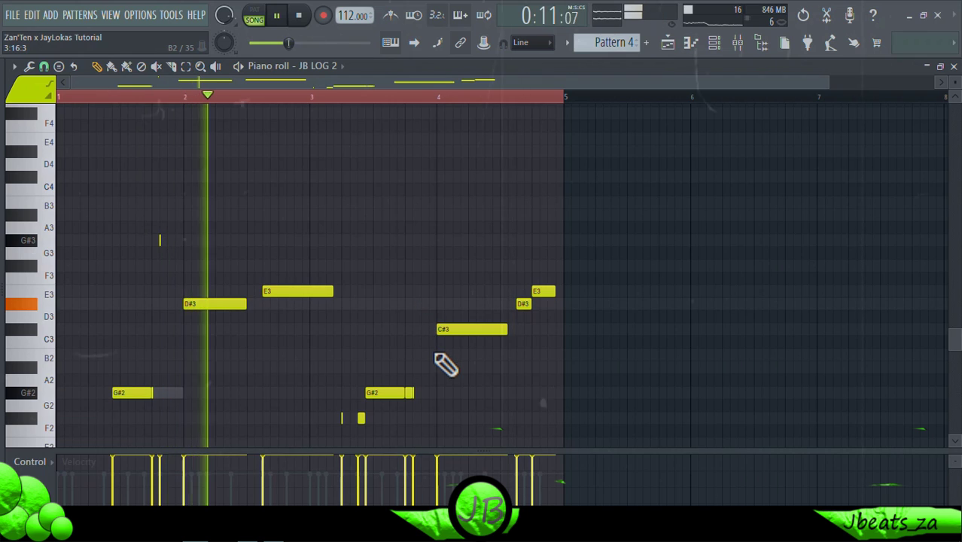
pyautogui.scroll(-1, 459, 368)
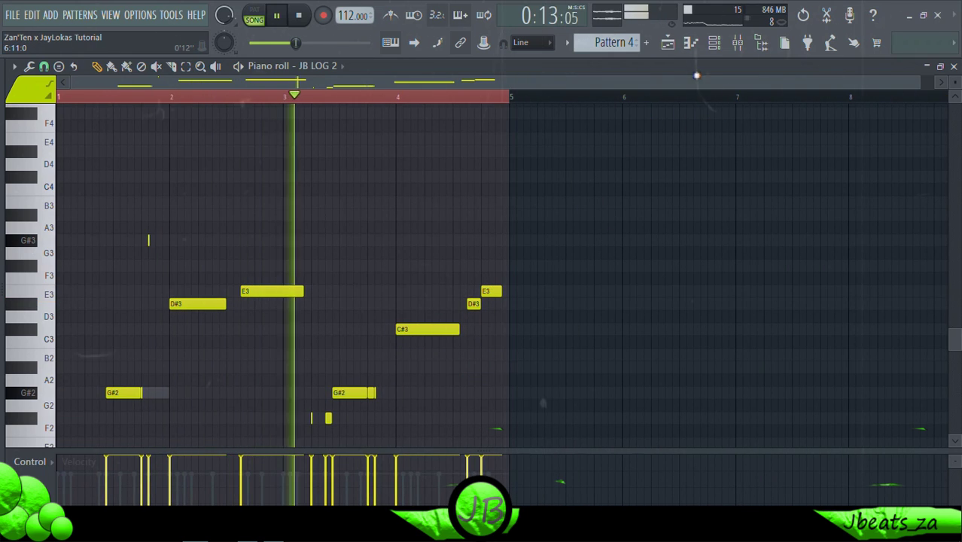
# Add a new Hypersonic 2 channel and load its Logdrum Tube preset.
pyautogui.click(737, 43)
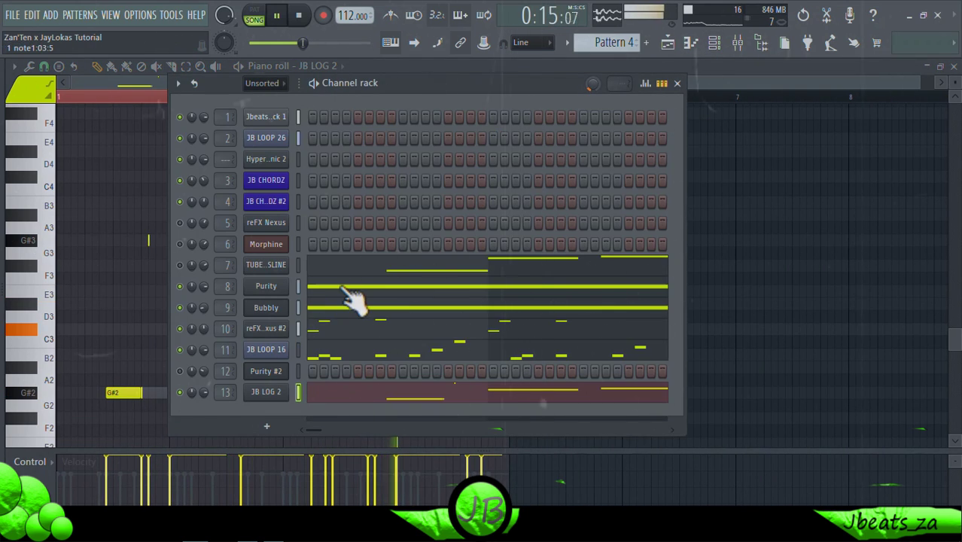
pyautogui.rightClick(286, 397)
pyautogui.press('Escape')
pyautogui.click(266, 426)
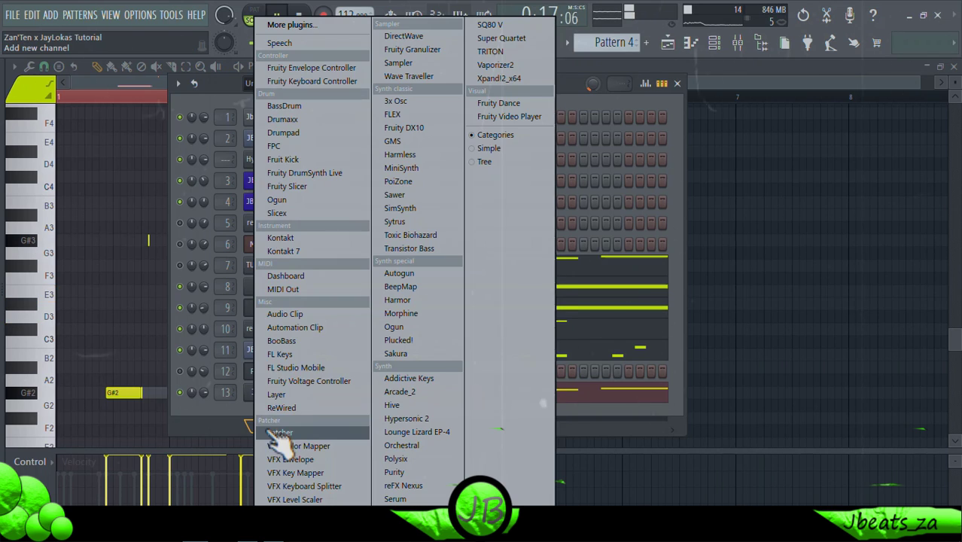
pyautogui.click(439, 419)
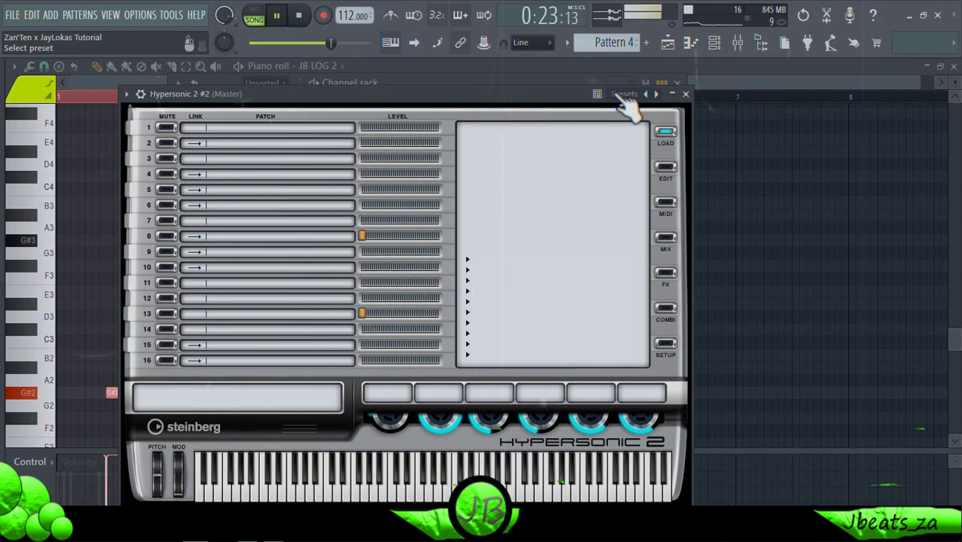
pyautogui.click(622, 95)
pyautogui.click(653, 137)
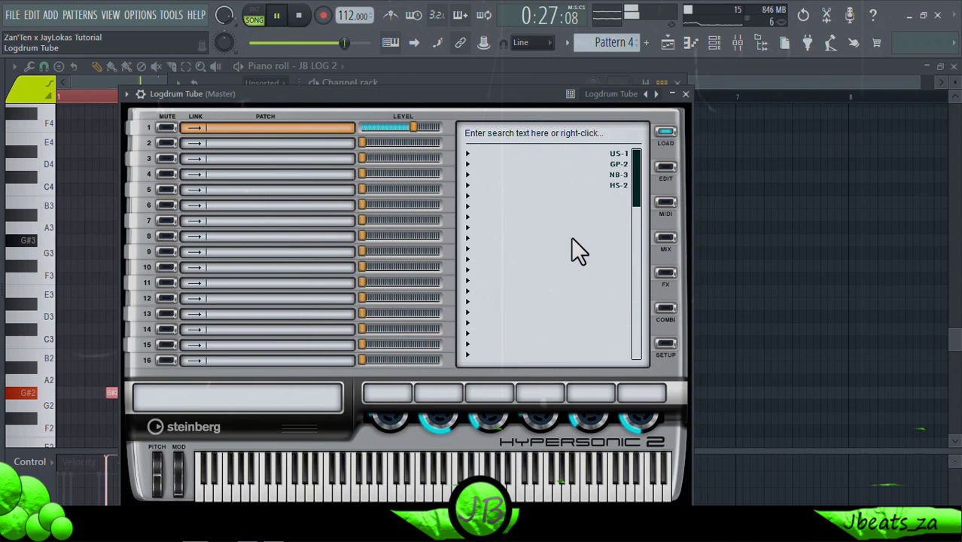
pyautogui.click(685, 94)
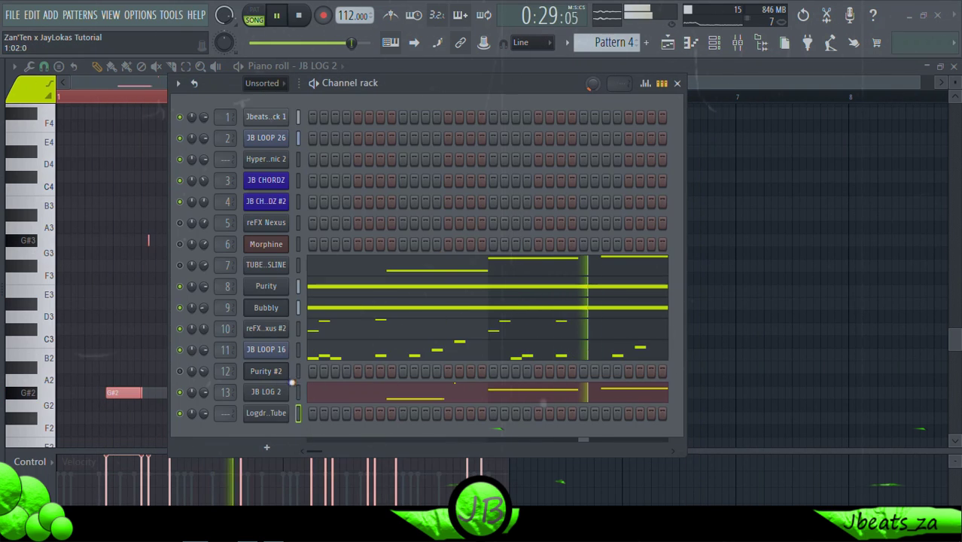
# Copy the JB LOG 2 notes into the Logdrum Tube channel and route it to mixer track 14.
pyautogui.rightClick(263, 393)
pyautogui.click(445, 332)
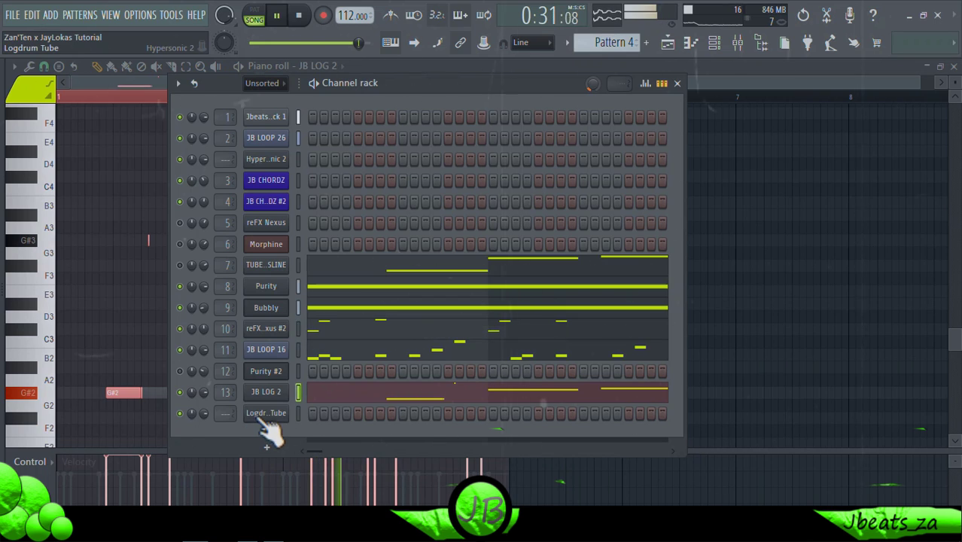
pyautogui.rightClick(264, 413)
pyautogui.click(445, 358)
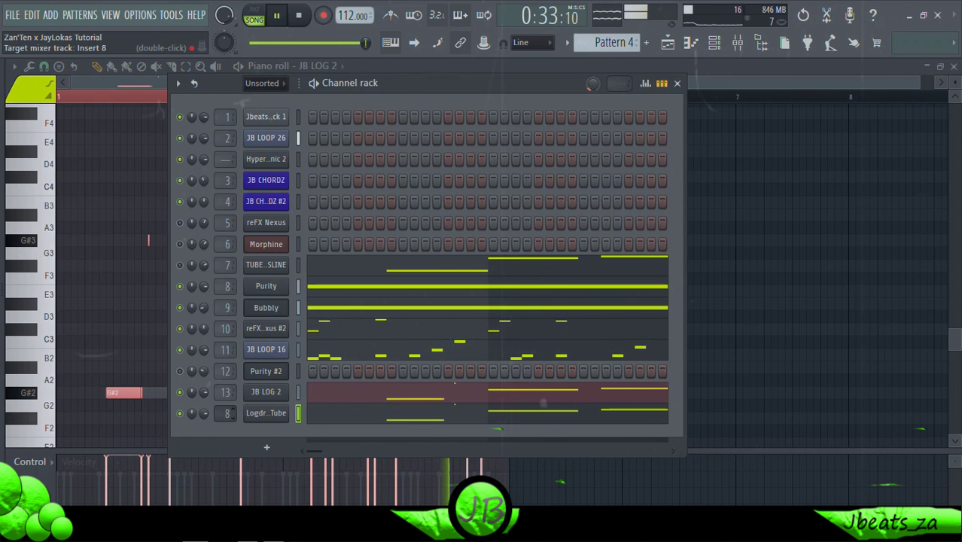
pyautogui.scroll(1, 225, 412)
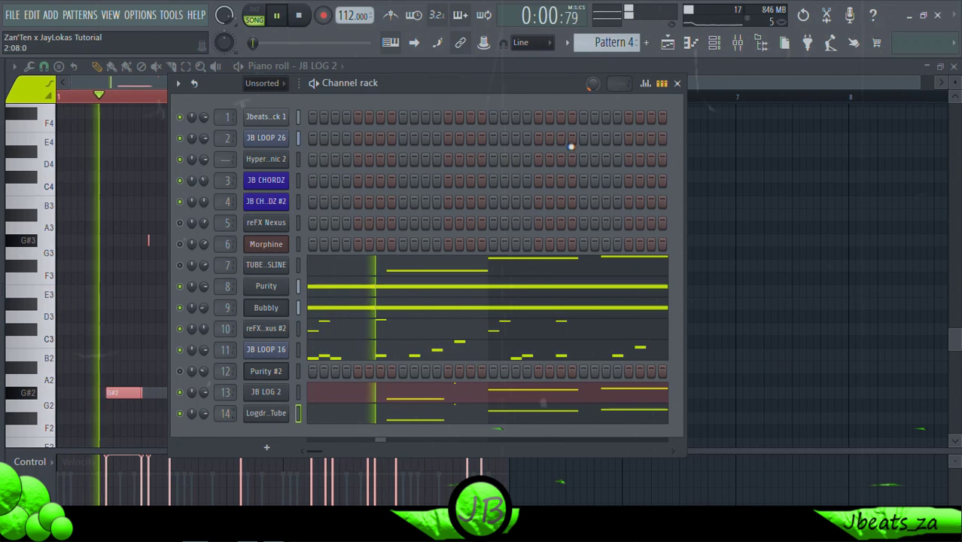
# Lower the volume of mixer Insert 14 to -5.9 dB.
pyautogui.click(737, 42)
pyautogui.moveTo(719, 188); pyautogui.dragTo(719, 236)
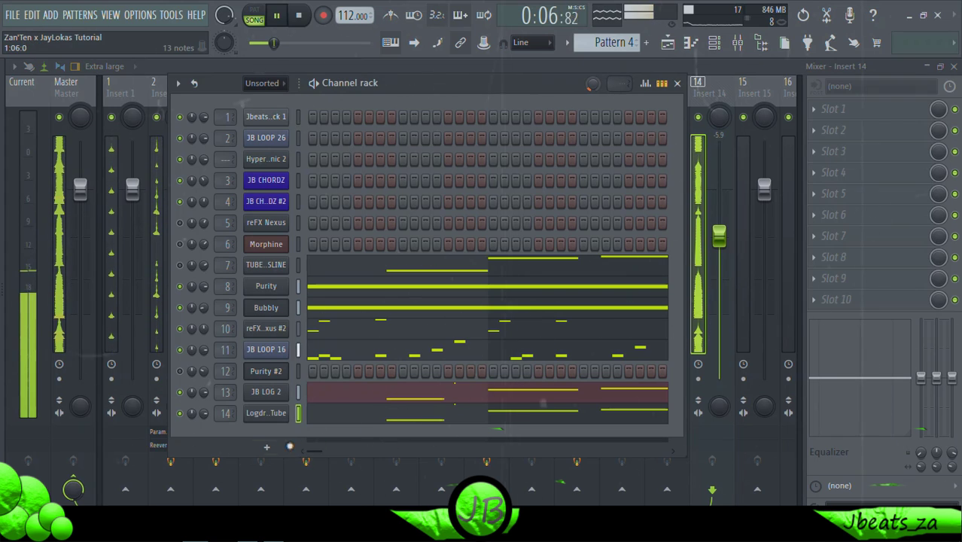
pyautogui.click(266, 447)
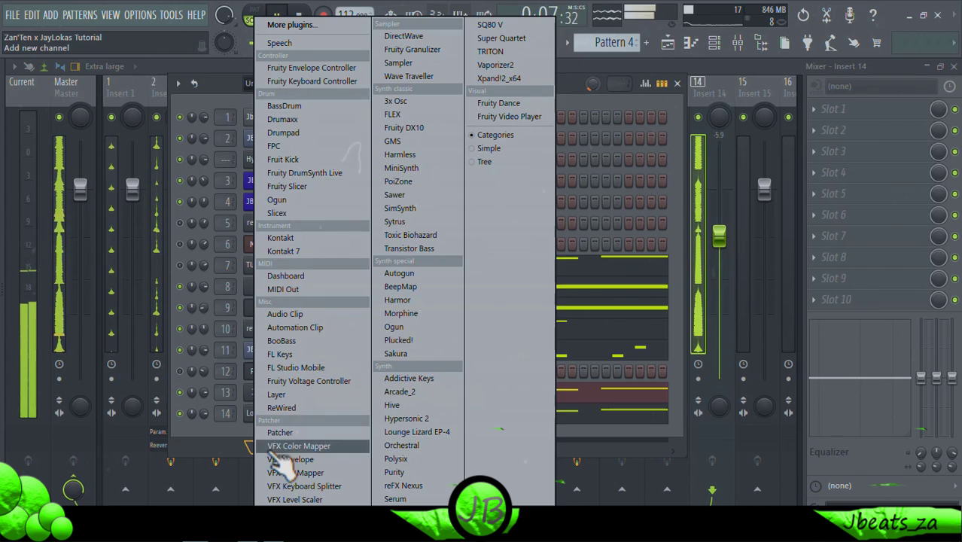
pyautogui.click(598, 456)
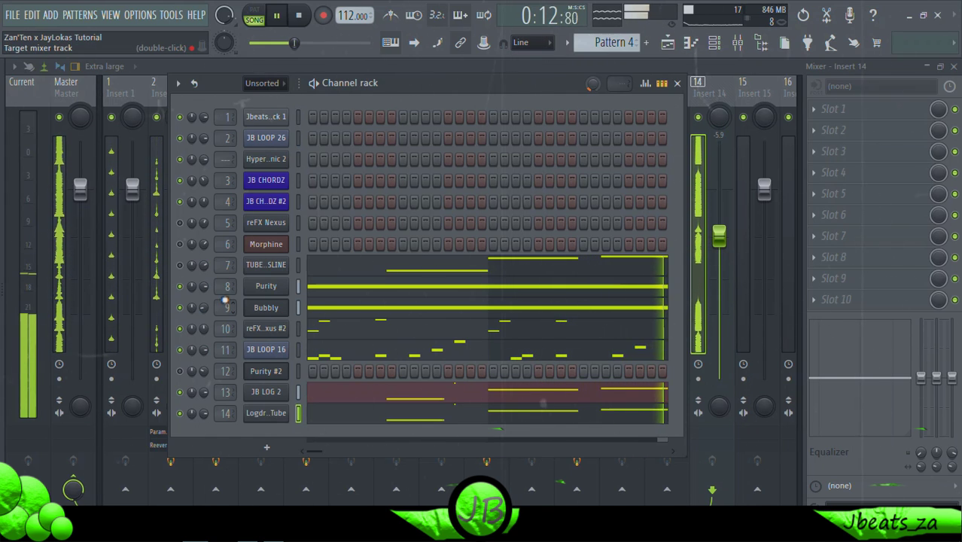
pyautogui.click(337, 331)
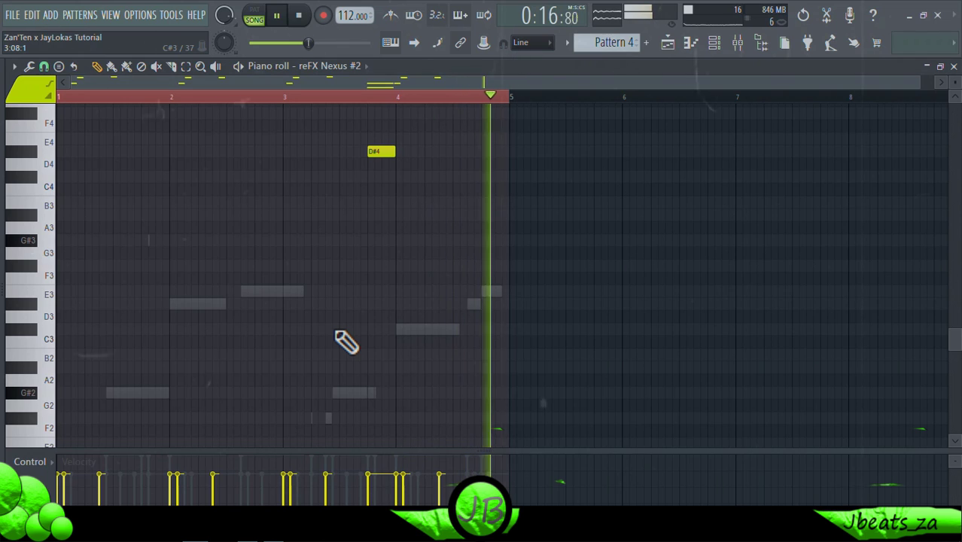
pyautogui.click(733, 45)
pyautogui.click(717, 43)
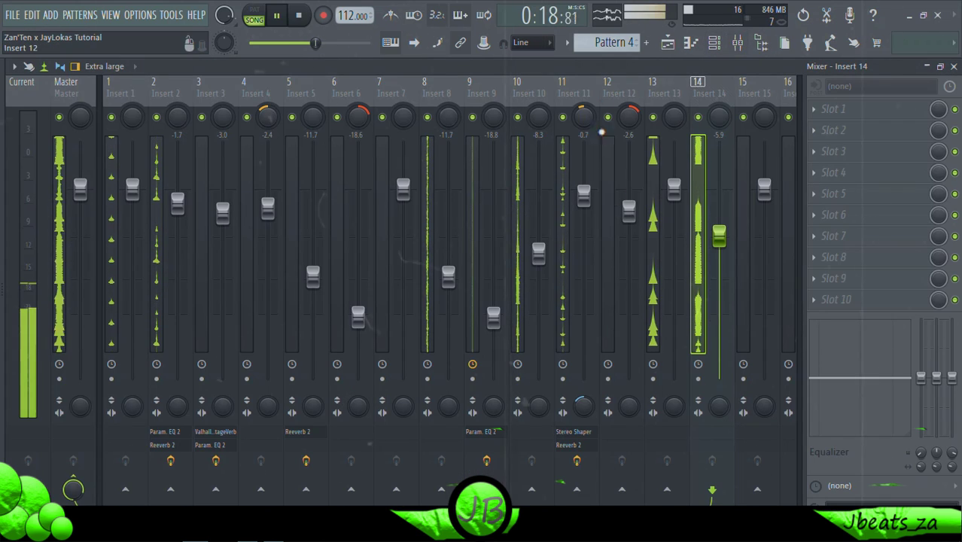
pyautogui.click(734, 44)
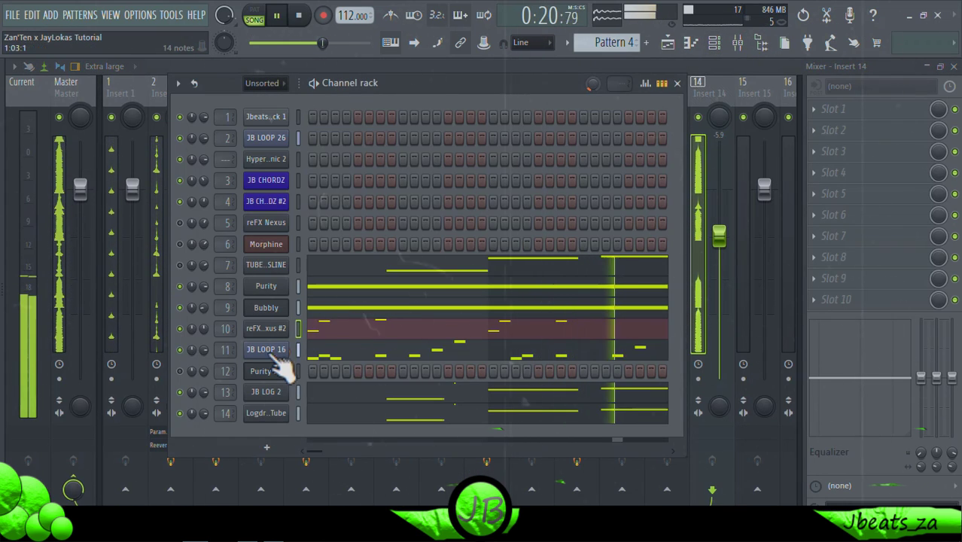
# Browse the Jaylokas Sample Pack for hi-hat samples in the Hatz folder of its NDS pack.
pyautogui.hotkey('alt', 'F8')
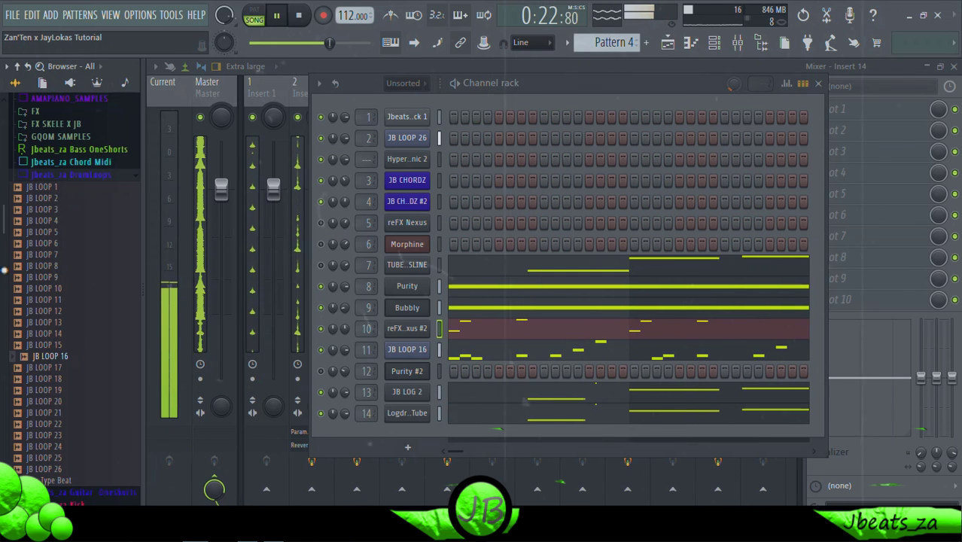
pyautogui.click(69, 178)
pyautogui.scroll(-5, 105, 391)
pyautogui.click(98, 390)
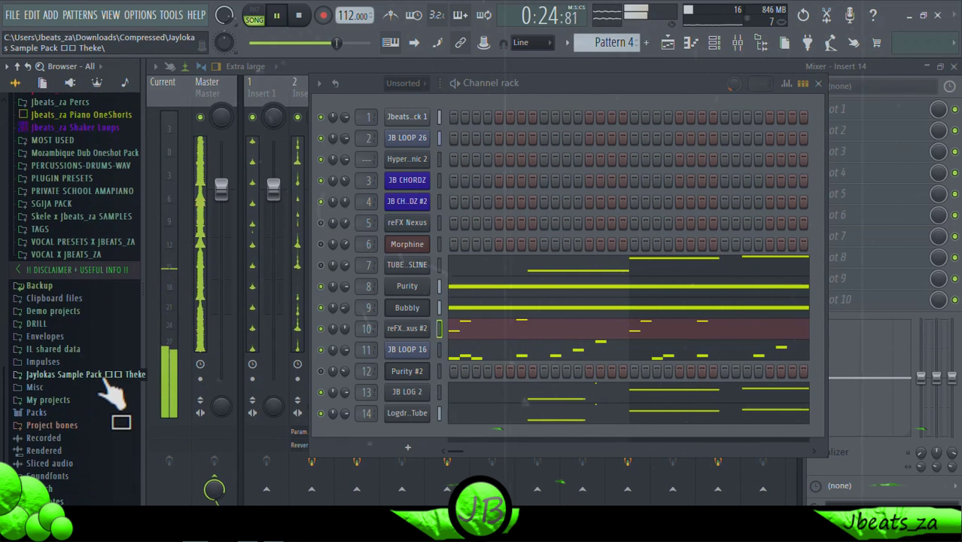
pyautogui.click(72, 360)
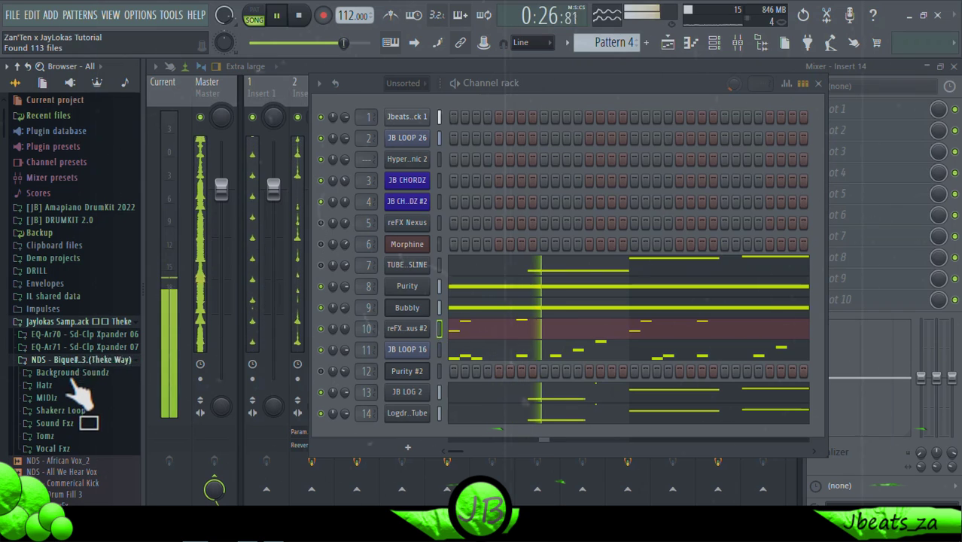
pyautogui.click(75, 374)
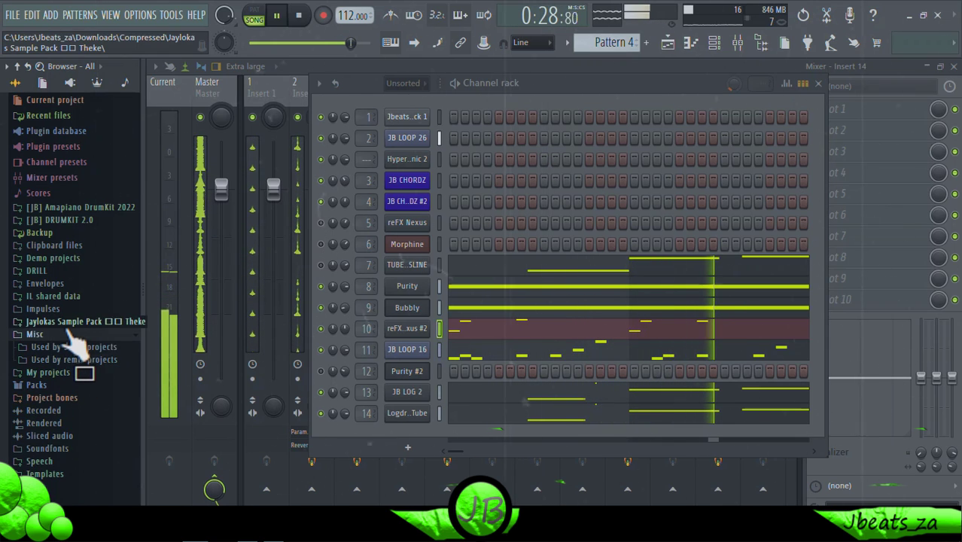
pyautogui.click(68, 323)
pyautogui.click(60, 372)
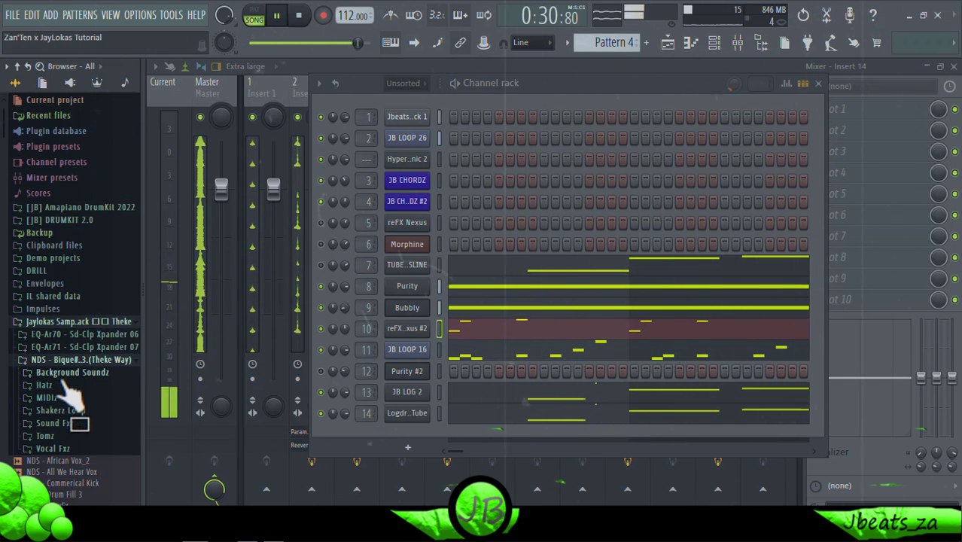
pyautogui.click(75, 401)
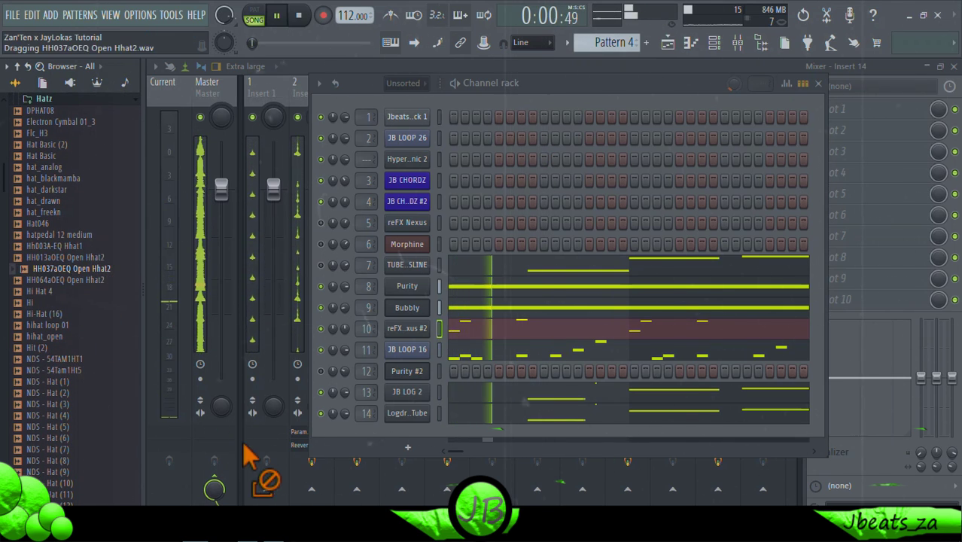
# Add HH037aOEQ Open Hhat2 and hat_analog as new channels, with hits on steps 1 and 17 and steps 9 and 25 respectively.
pyautogui.moveTo(246, 447); pyautogui.dragTo(307, 433)
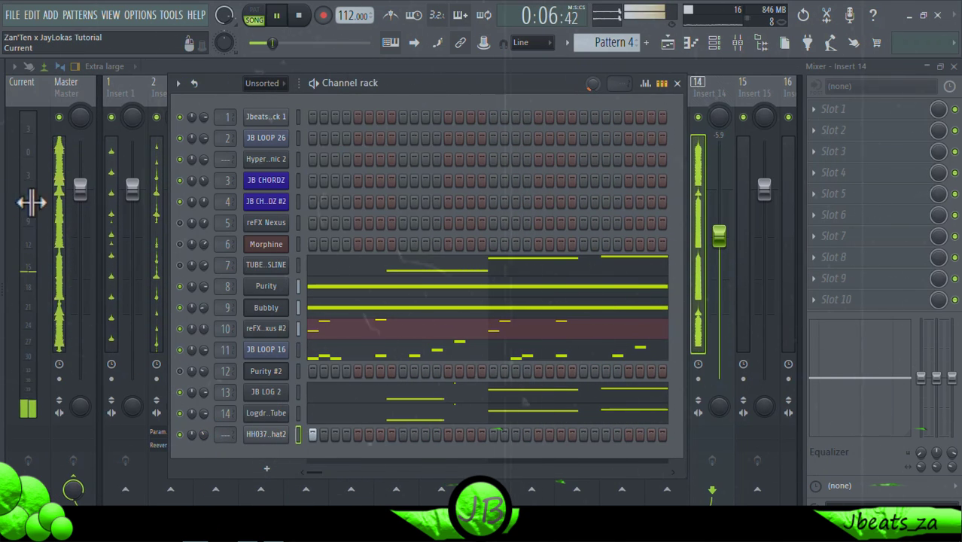
pyautogui.moveTo(61, 192)
pyautogui.moveTo(60, 192); pyautogui.dragTo(369, 454)
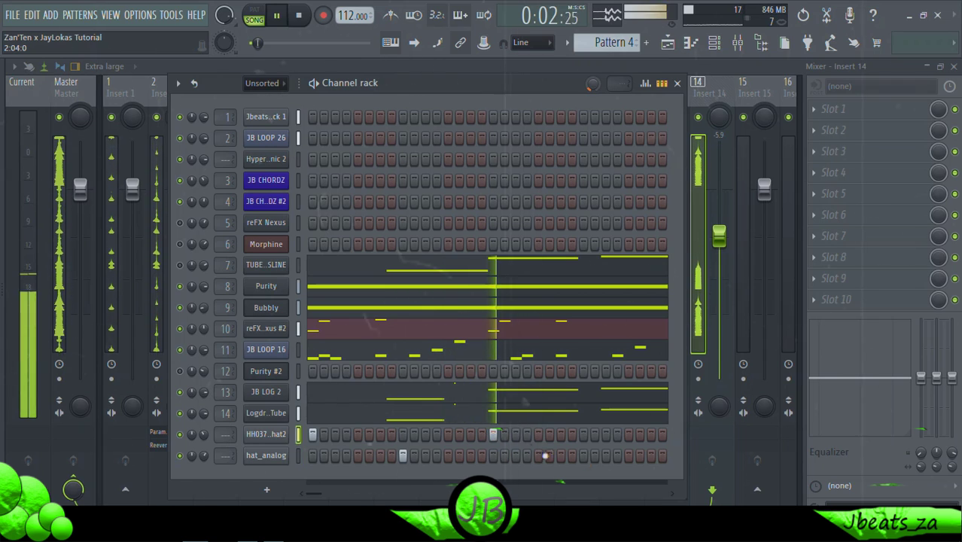
# Add C5 notes to the HH037aOEQ Open Hhat2 channel at the start of bars 3 and 4.
pyautogui.rightClick(271, 452)
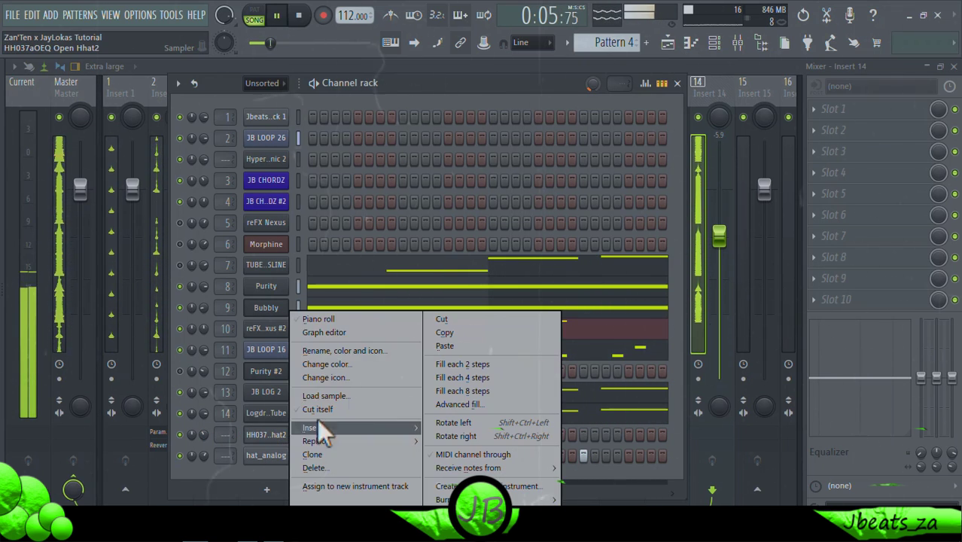
pyautogui.click(363, 320)
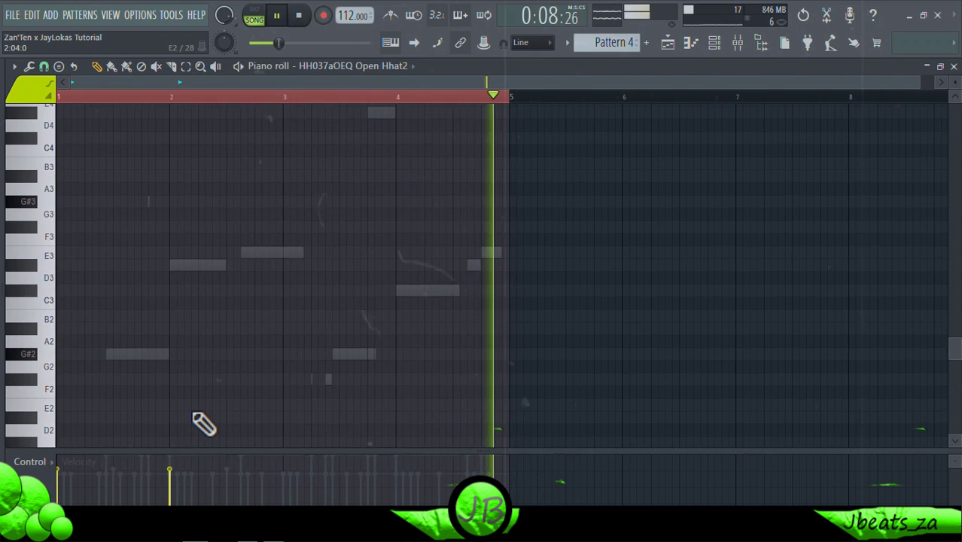
pyautogui.scroll(6, 203, 423)
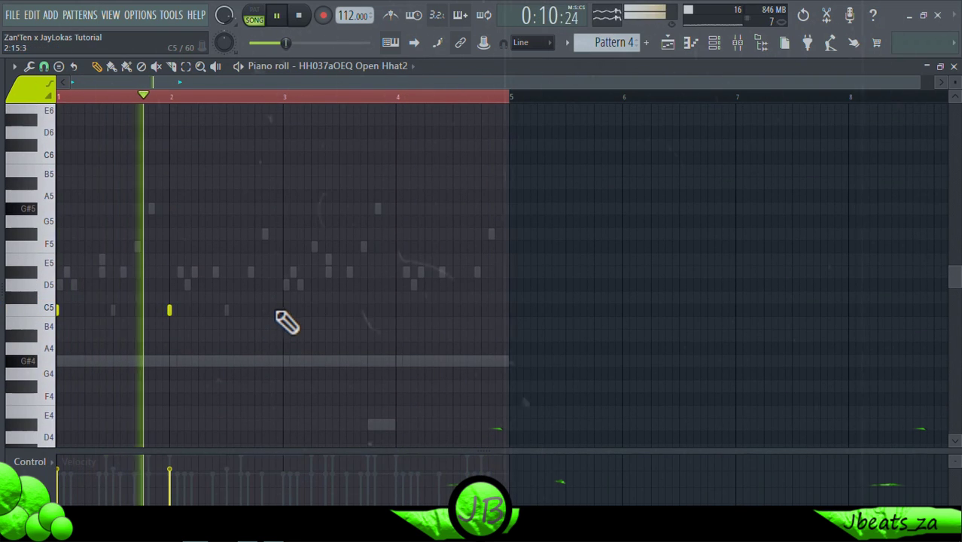
pyautogui.click(283, 309)
pyautogui.click(396, 309)
# Add hat_analog C5 notes midway through bars 3 and 4, plus a lower-velocity one on step 7 of bar 4.
pyautogui.click(401, 69)
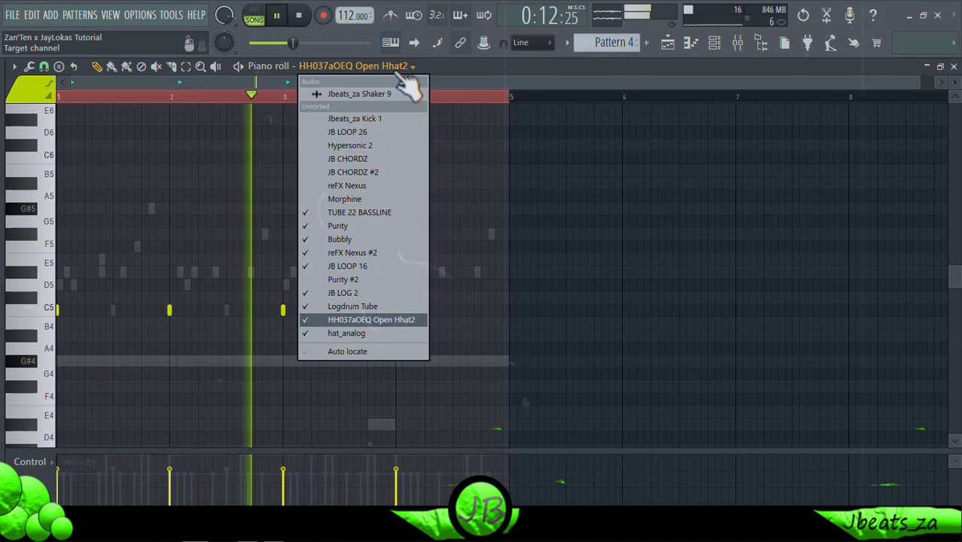
pyautogui.click(372, 336)
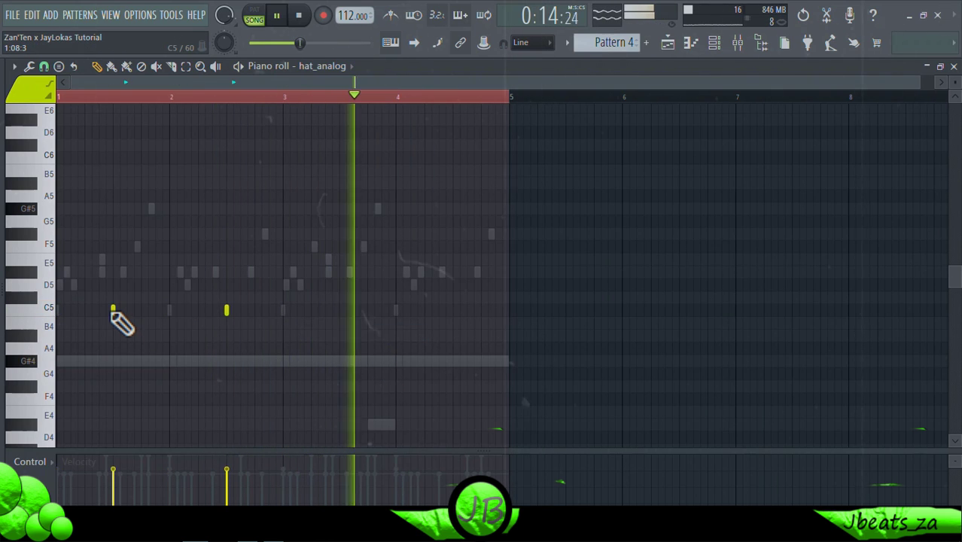
pyautogui.click(339, 309)
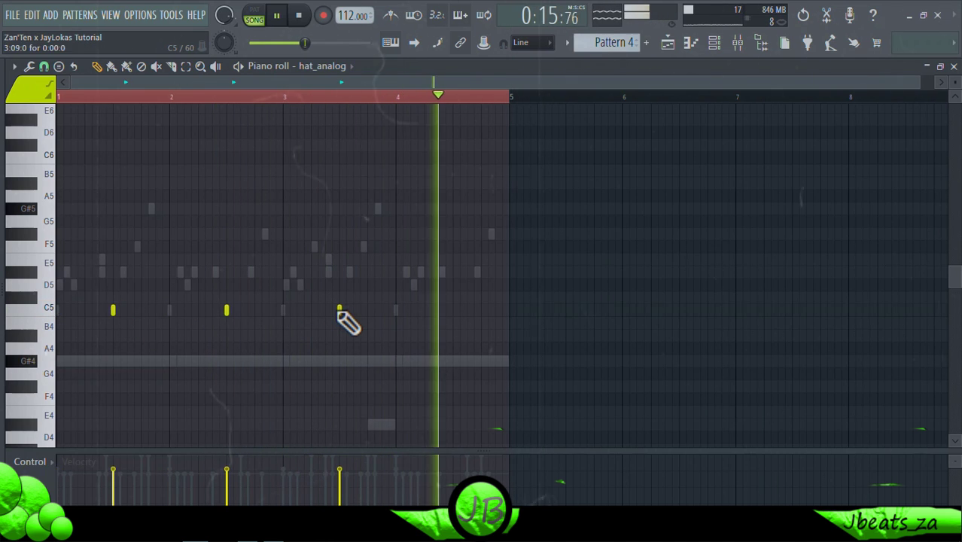
pyautogui.click(452, 309)
pyautogui.click(439, 309)
pyautogui.click(440, 496)
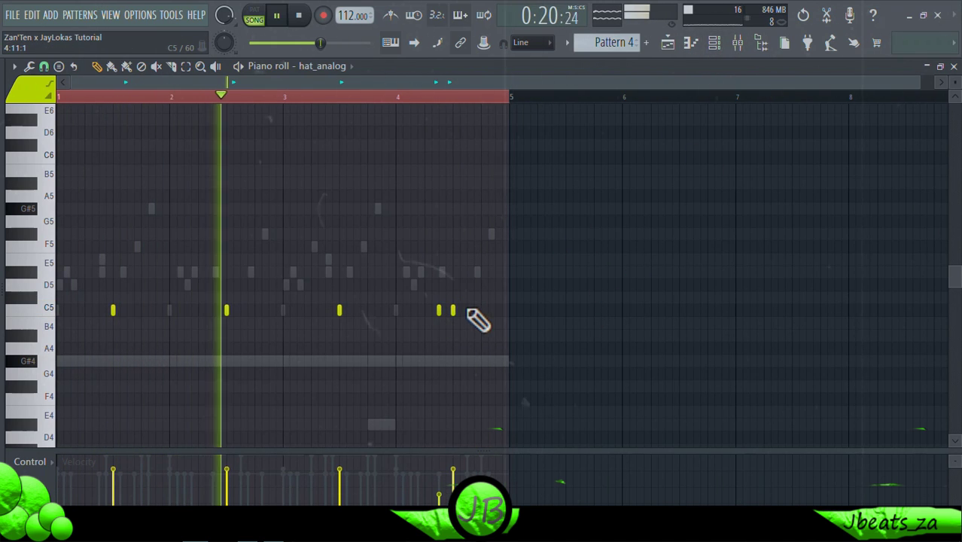
# Add the Electron Cymbal 01_3 sample from the Hatz folder as a new channel in Pattern 4.
pyautogui.click(736, 42)
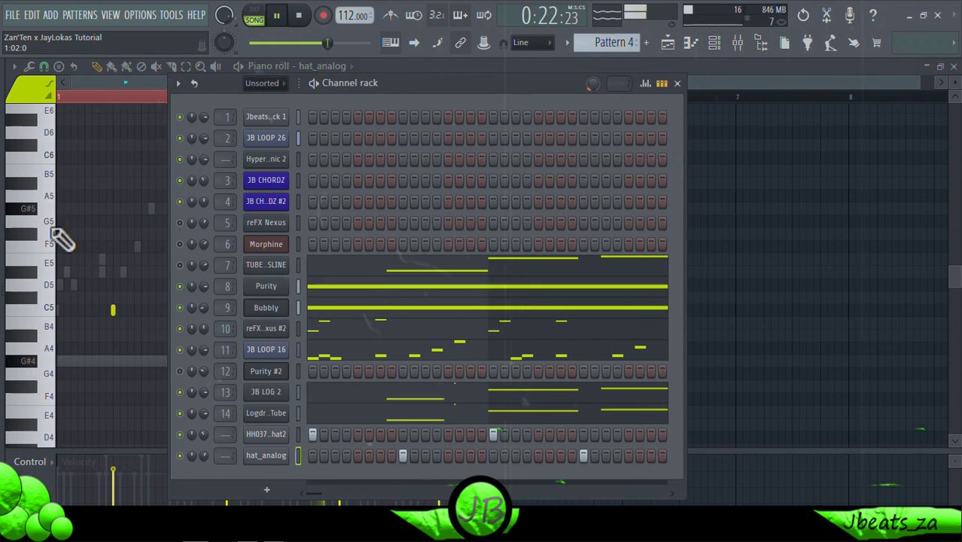
pyautogui.moveTo(7, 289)
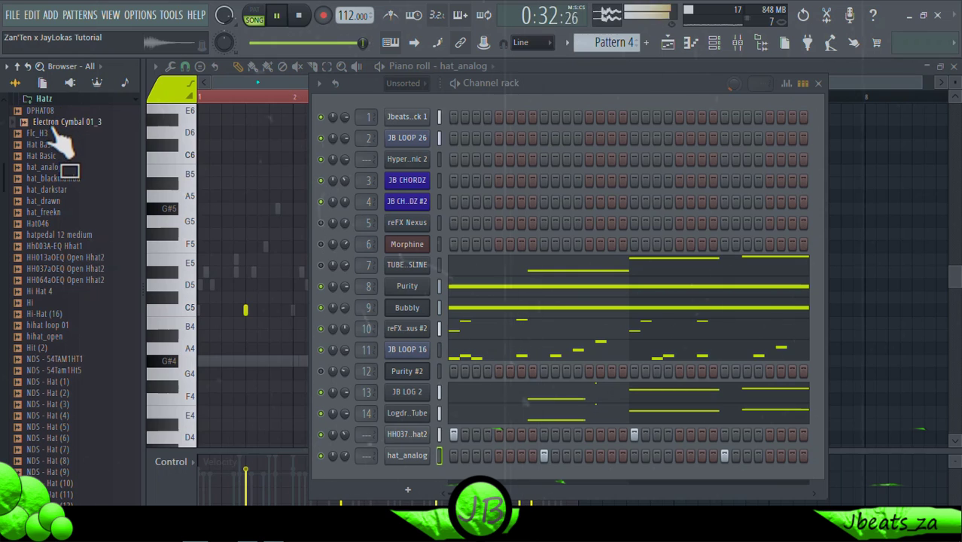
pyautogui.moveTo(246, 393); pyautogui.dragTo(329, 476)
pyautogui.hotkey('alt', 'F8')
pyautogui.moveTo(271, 467); pyautogui.dragTo(205, 475)
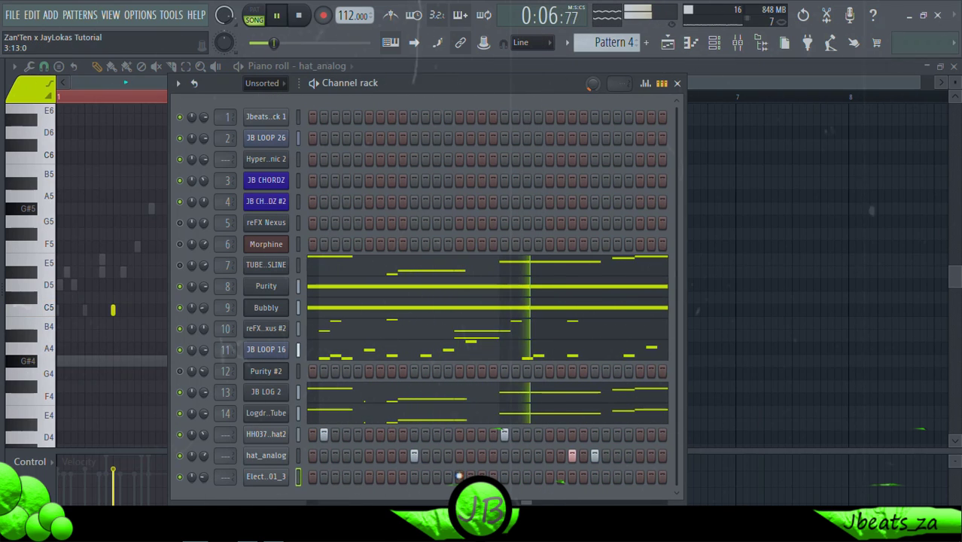
# Set the Electron Cymbal 01_3 channel volume to 45% and restart playback.
pyautogui.click(275, 482)
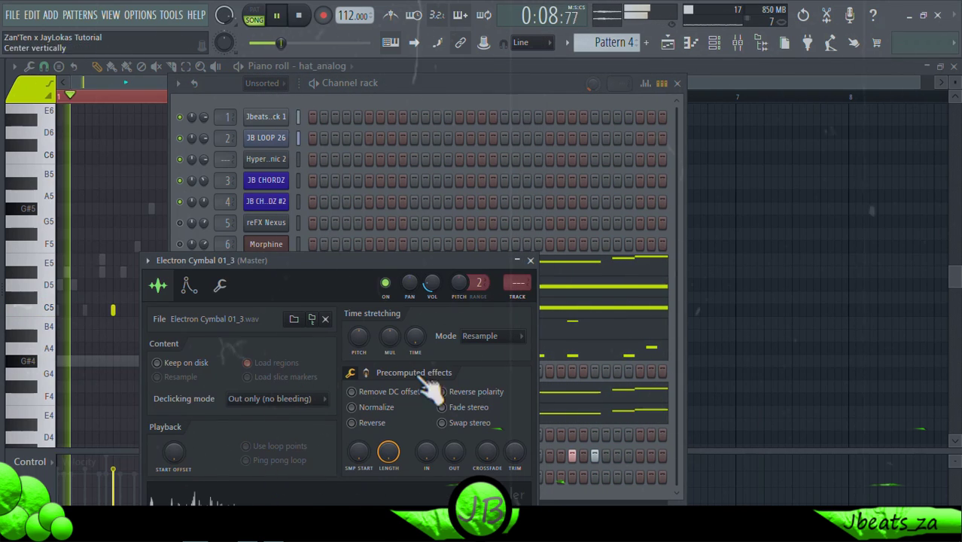
pyautogui.click(530, 259)
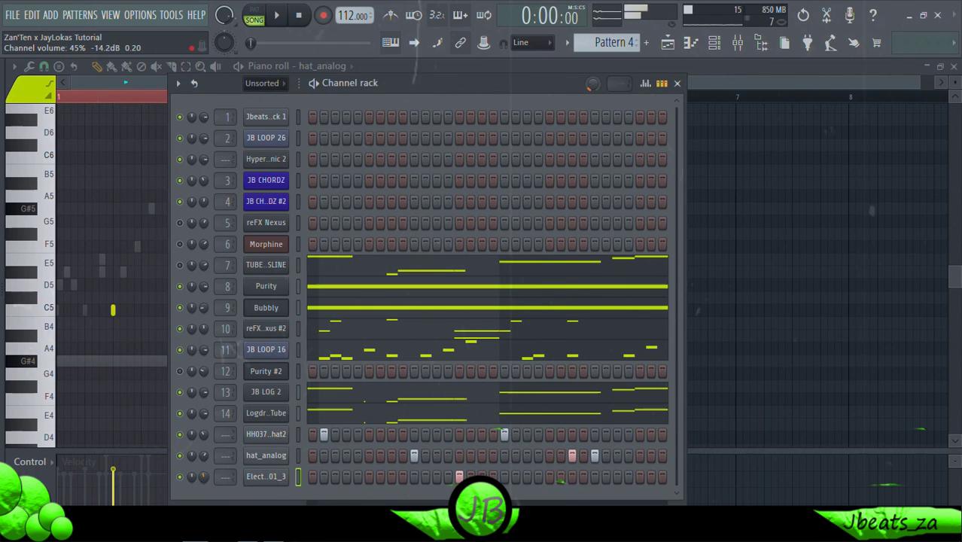
pyautogui.press('space')
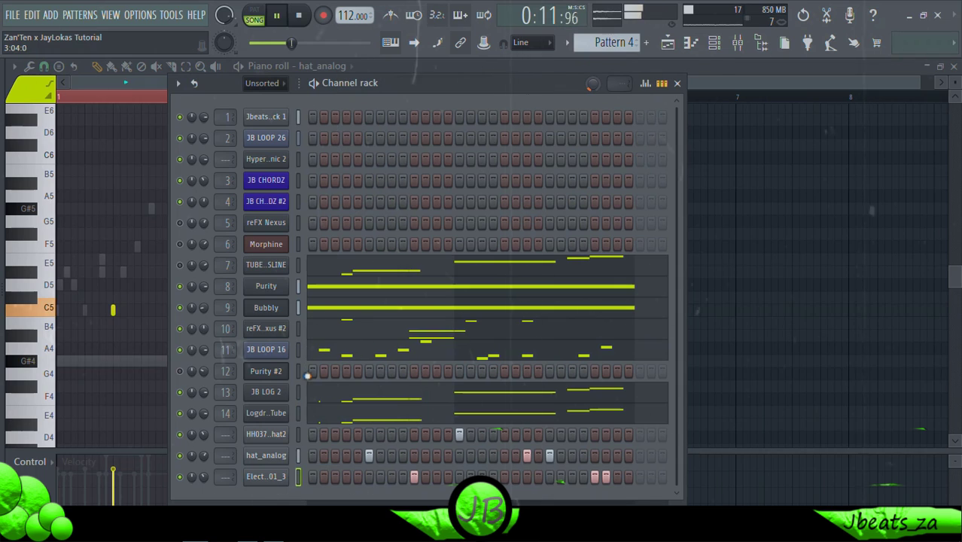
# Clone the reFX Nexus #2 channel and load the PL Pizzicato Bells preset in the copy.
pyautogui.rightClick(290, 343)
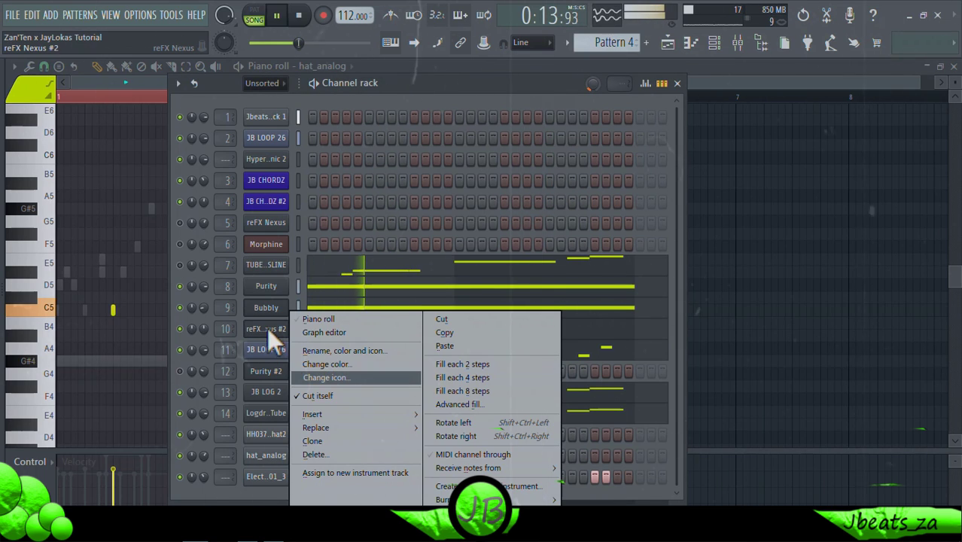
pyautogui.click(323, 437)
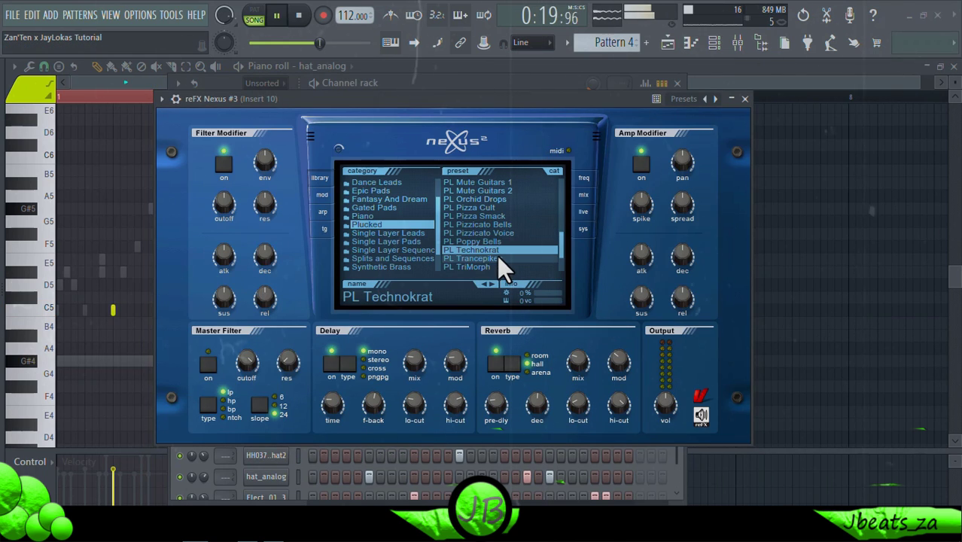
pyautogui.click(499, 225)
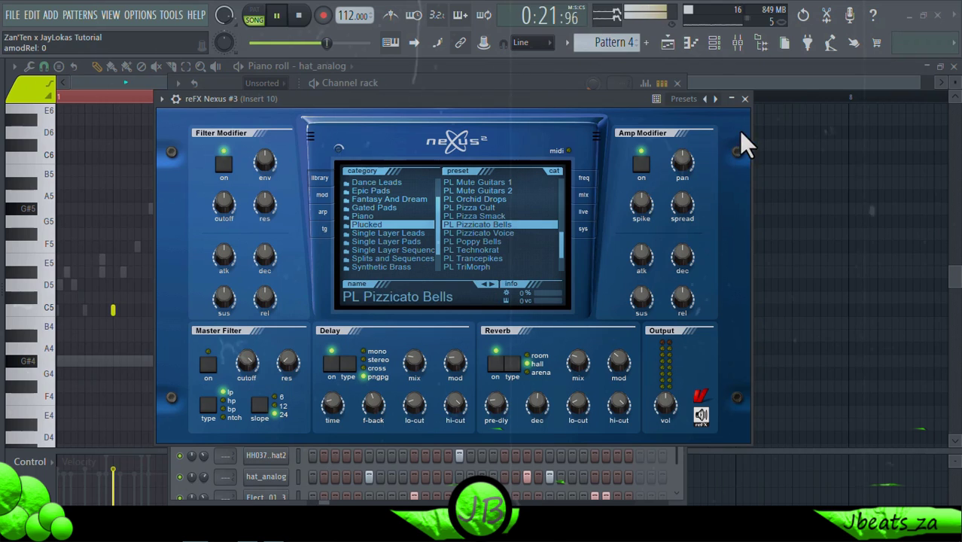
pyautogui.press('Escape')
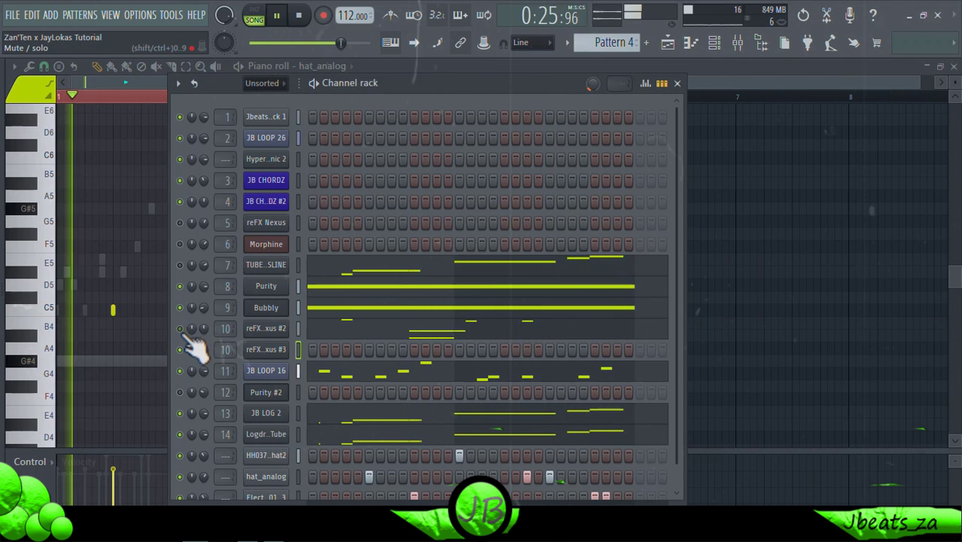
# Add a short G#5 note at the start of bar 1 in the reFX Nexus #3 channel and adjust its length.
pyautogui.rightClick(275, 349)
pyautogui.click(340, 315)
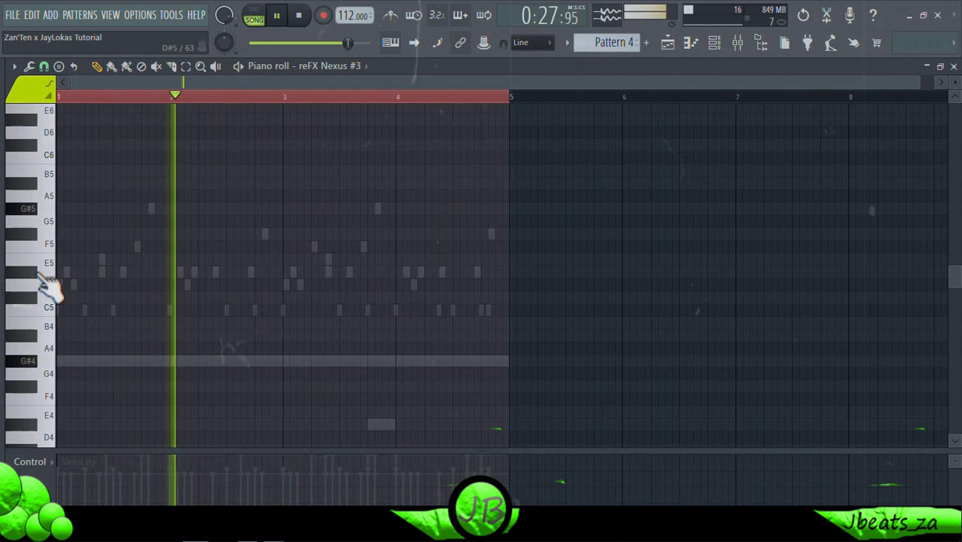
pyautogui.scroll(3, 51, 290)
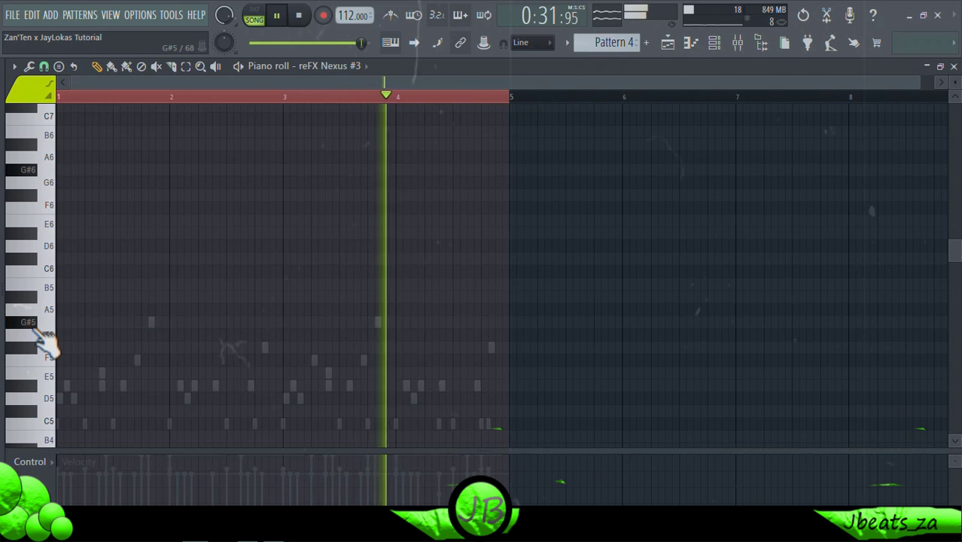
pyautogui.click(59, 322)
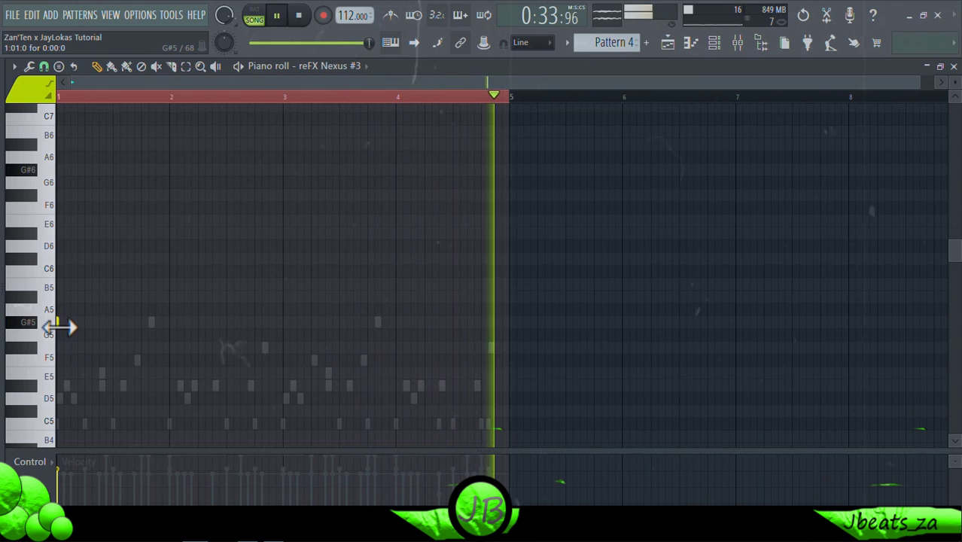
pyautogui.click(64, 326)
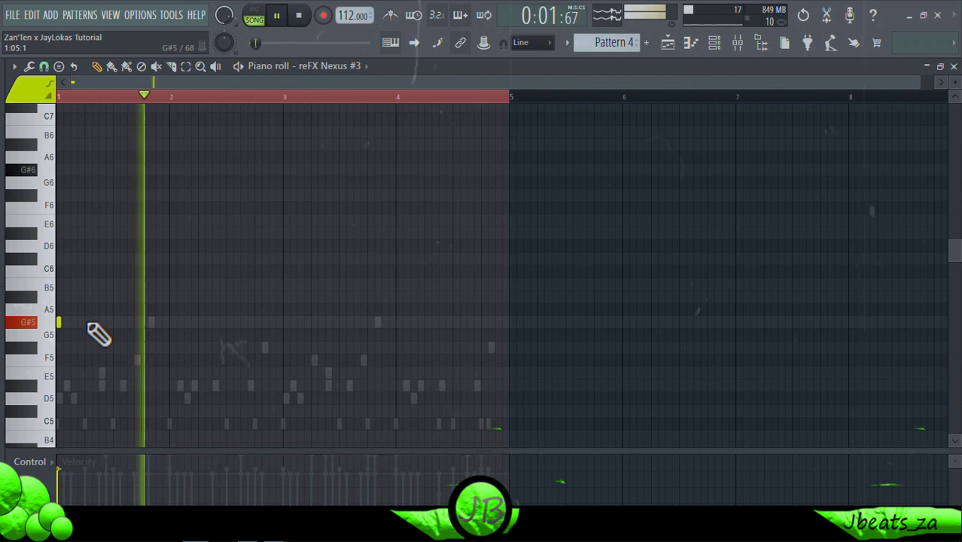
# Repeat the short G#5 note every half bar from the middle of bar 1 through bar 4.
pyautogui.click(115, 322)
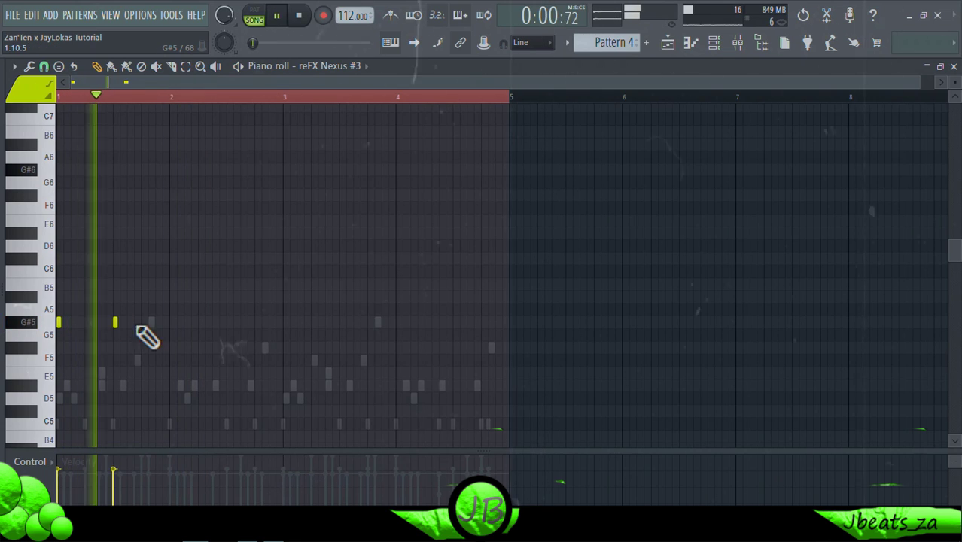
pyautogui.click(171, 322)
pyautogui.click(227, 322)
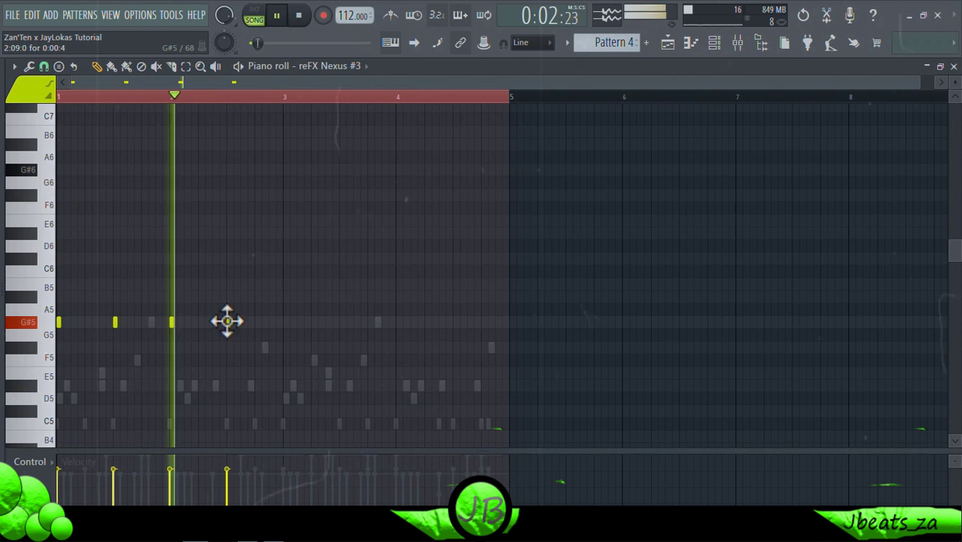
pyautogui.click(285, 322)
pyautogui.click(341, 322)
pyautogui.click(397, 322)
pyautogui.click(454, 322)
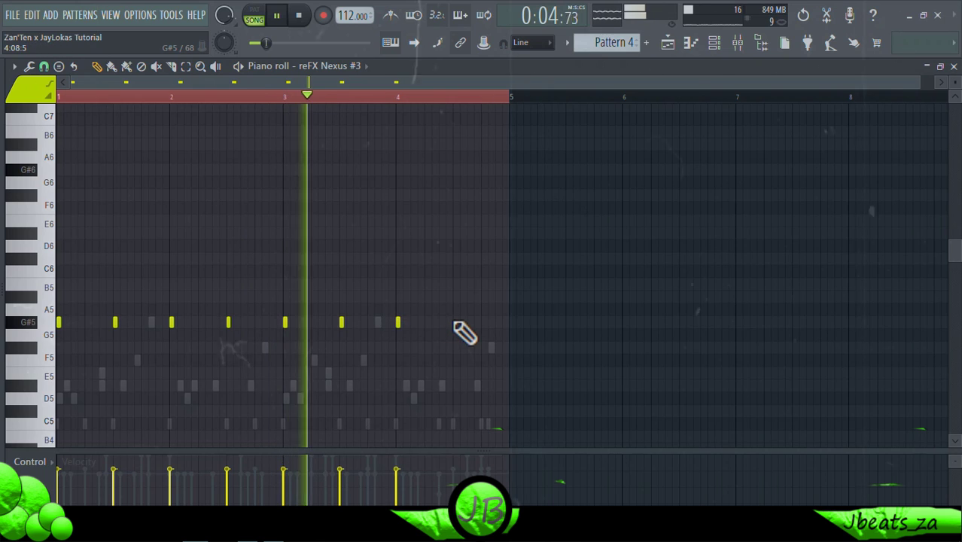
# Stack short D#6 and G#5 notes on step 4 of bars 1 and 2 in the reFX Nexus #3 melody.
pyautogui.click(80, 233)
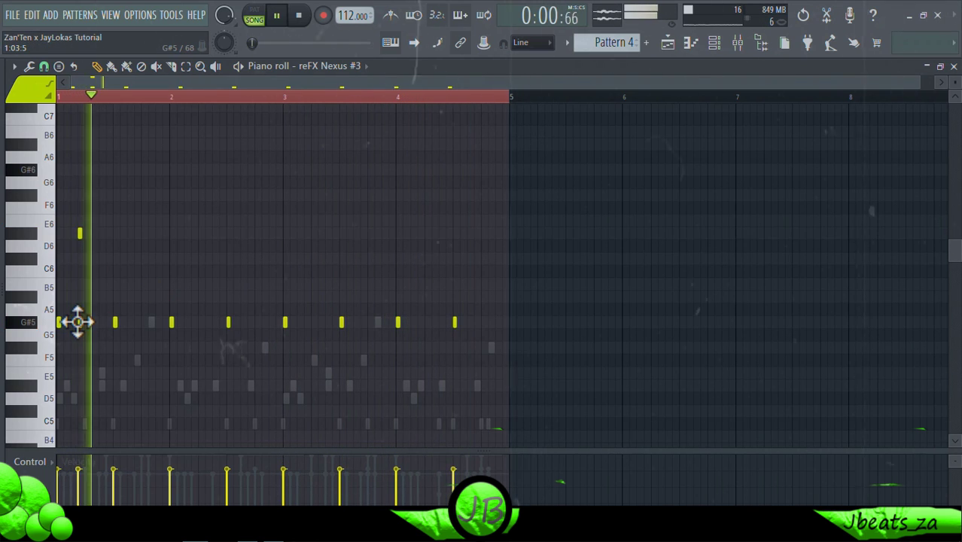
pyautogui.click(193, 233)
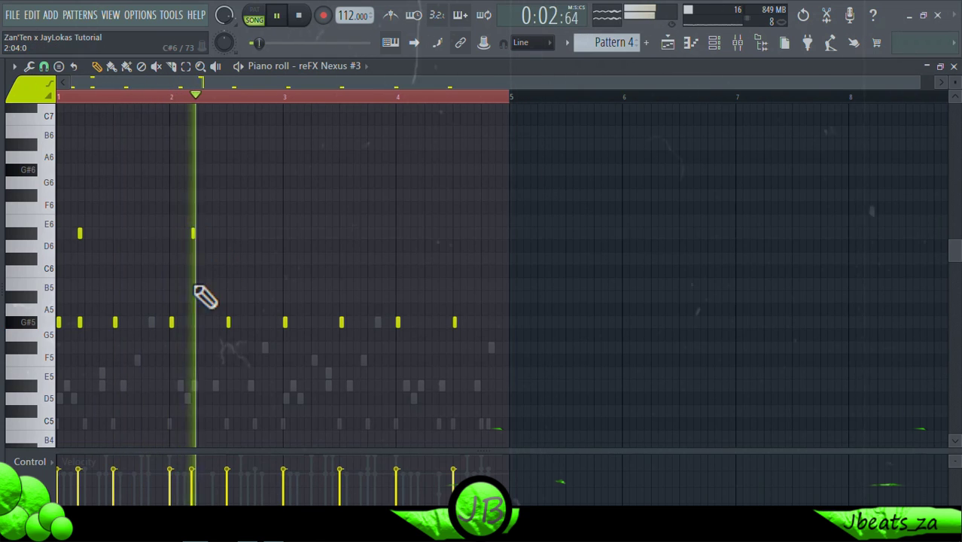
pyautogui.click(193, 322)
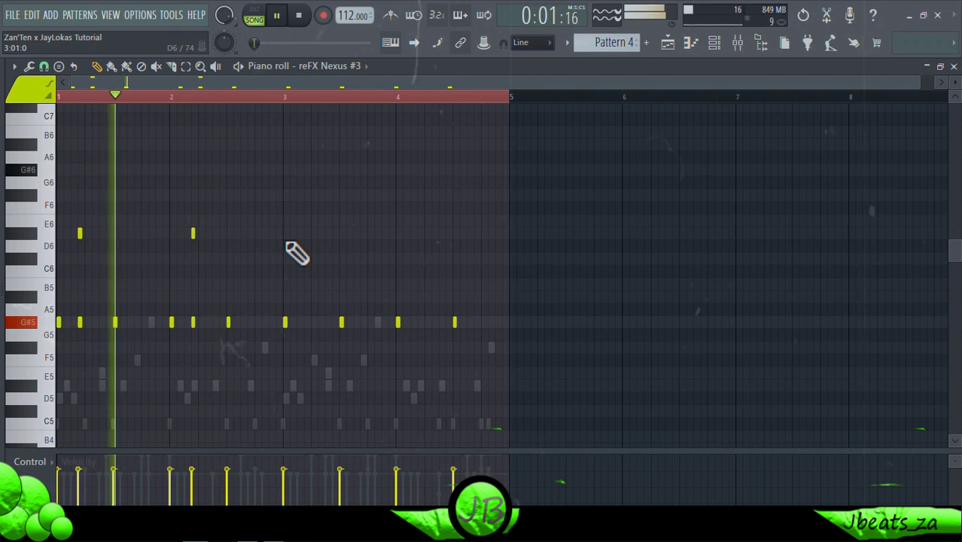
# Stack short G#5 and E6 notes on step 4 of bars 3 and 4, plus a D#6 on step 7 of bar 4.
pyautogui.click(307, 322)
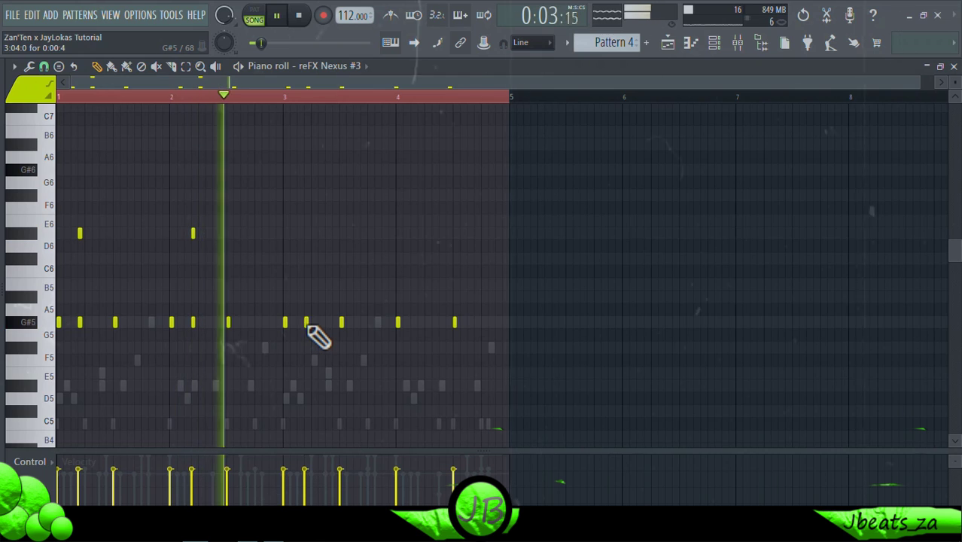
pyautogui.click(306, 221)
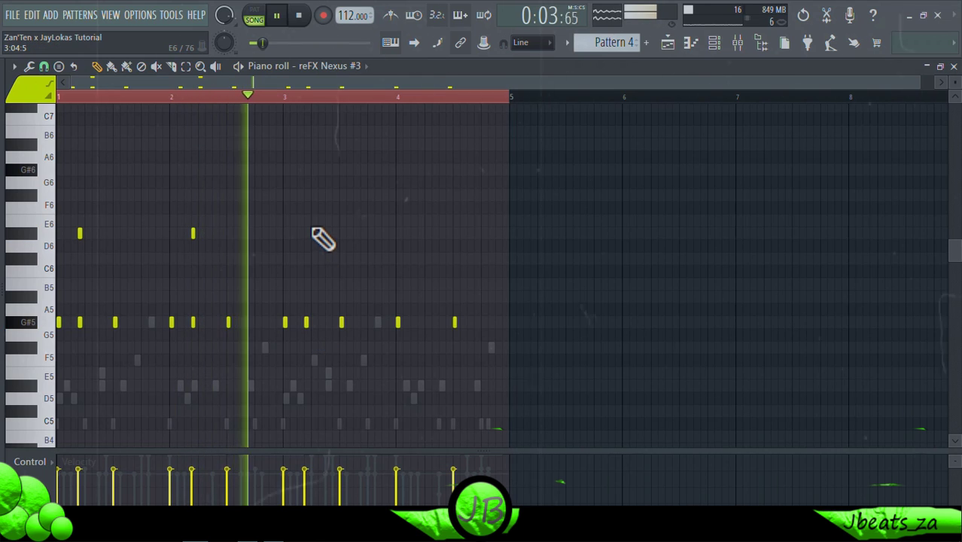
pyautogui.click(419, 322)
pyautogui.click(419, 221)
pyautogui.click(440, 234)
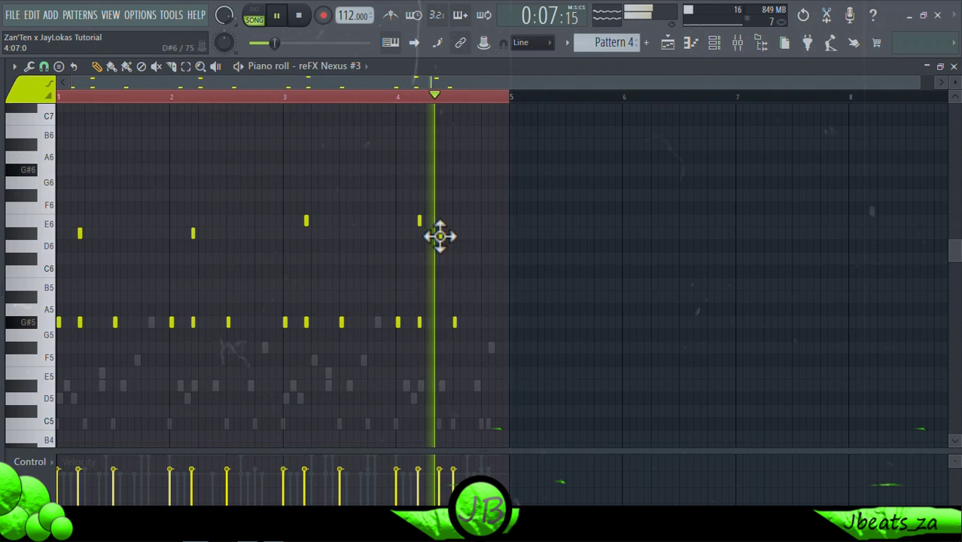
# Load the PL Orchid Drops preset in the reFX Nexus #3 channel's plugin and close the plugin window.
pyautogui.click(737, 43)
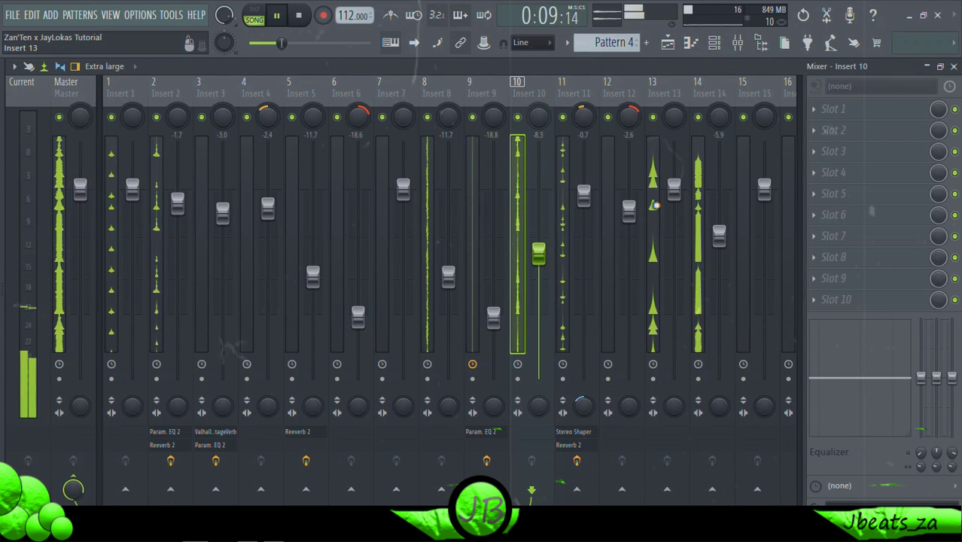
pyautogui.click(713, 43)
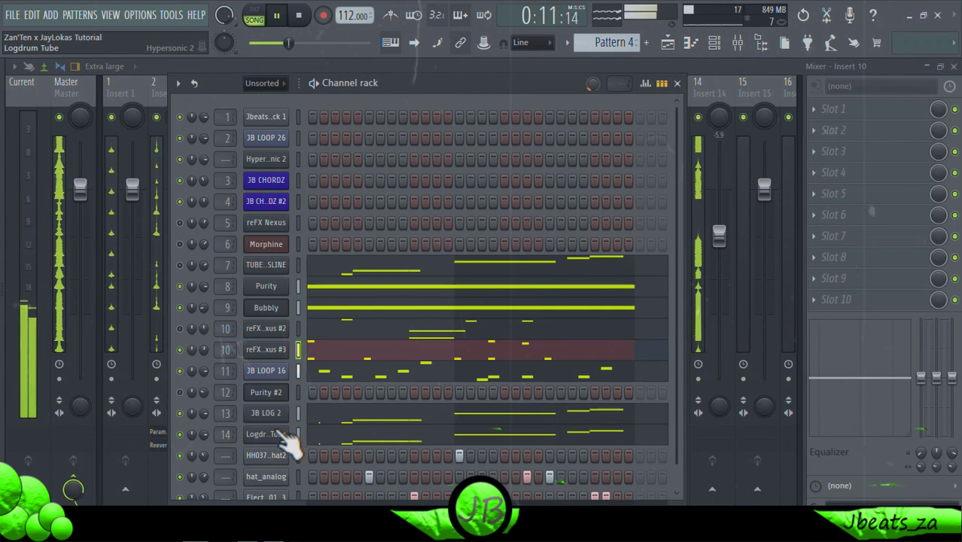
pyautogui.click(280, 352)
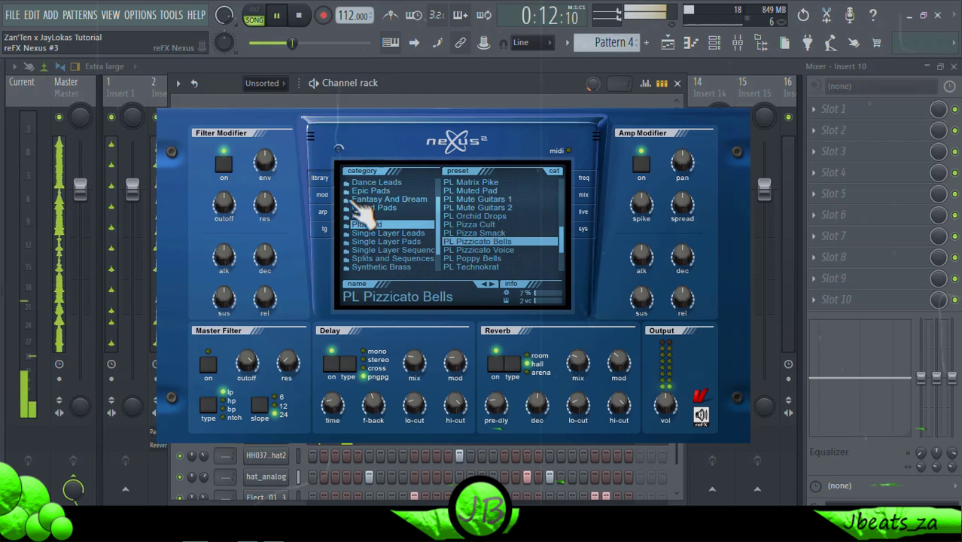
pyautogui.click(499, 215)
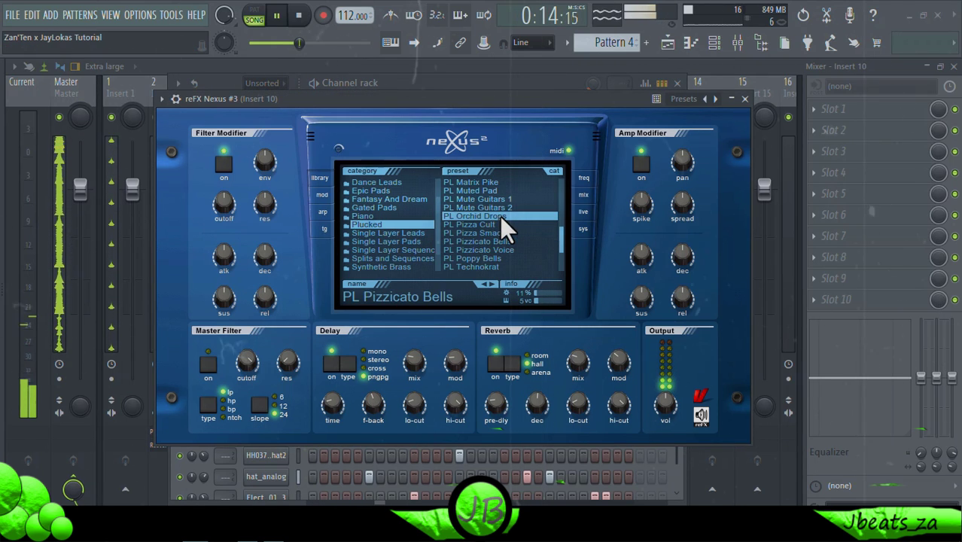
pyautogui.click(745, 99)
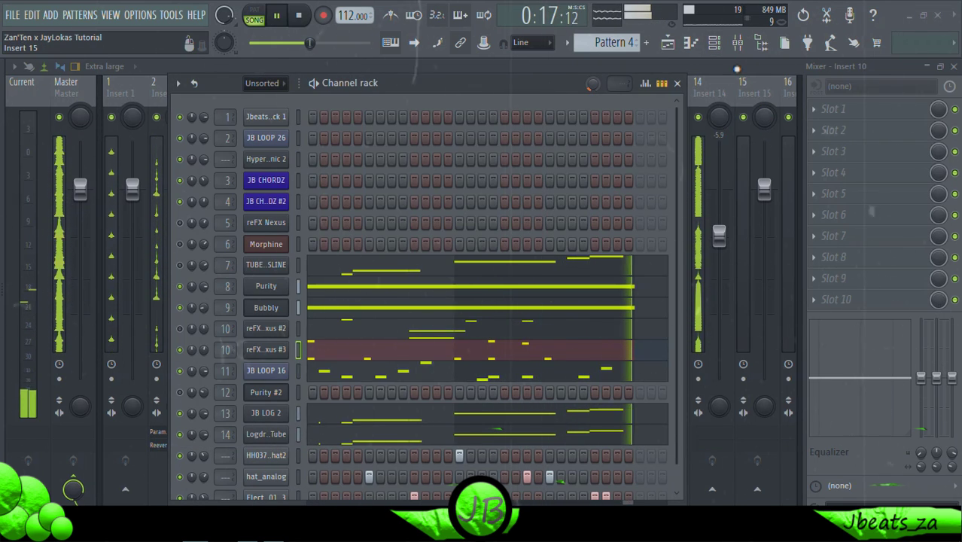
# Insert Fruity Parametric EQ 2 in the first effect slot of Insert 10 and cut band 1 to -18 dB at about 157 Hz.
pyautogui.click(741, 42)
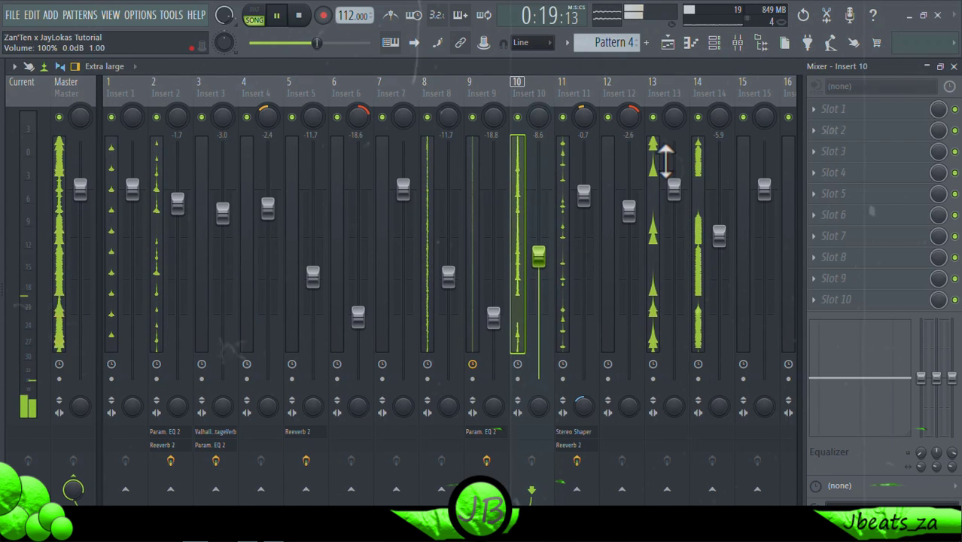
pyautogui.click(836, 109)
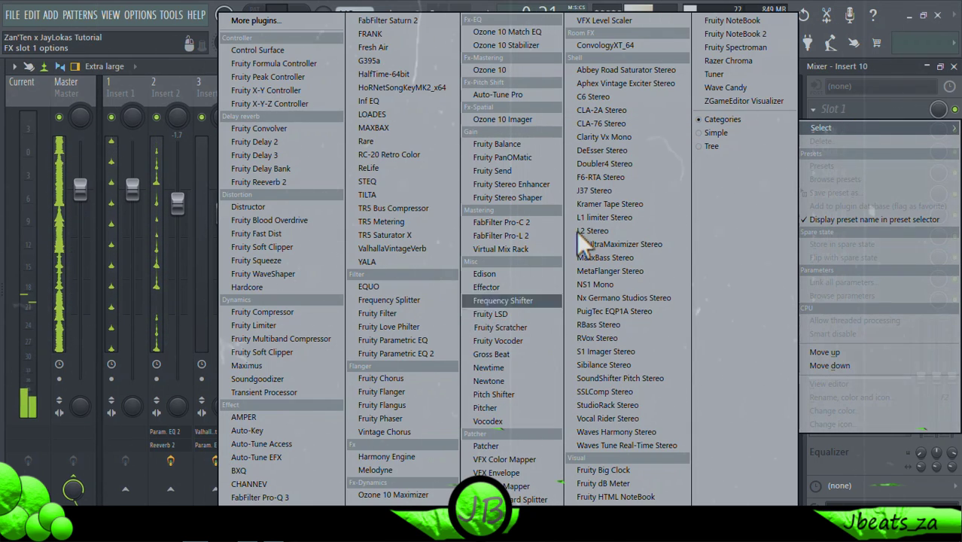
pyautogui.click(426, 353)
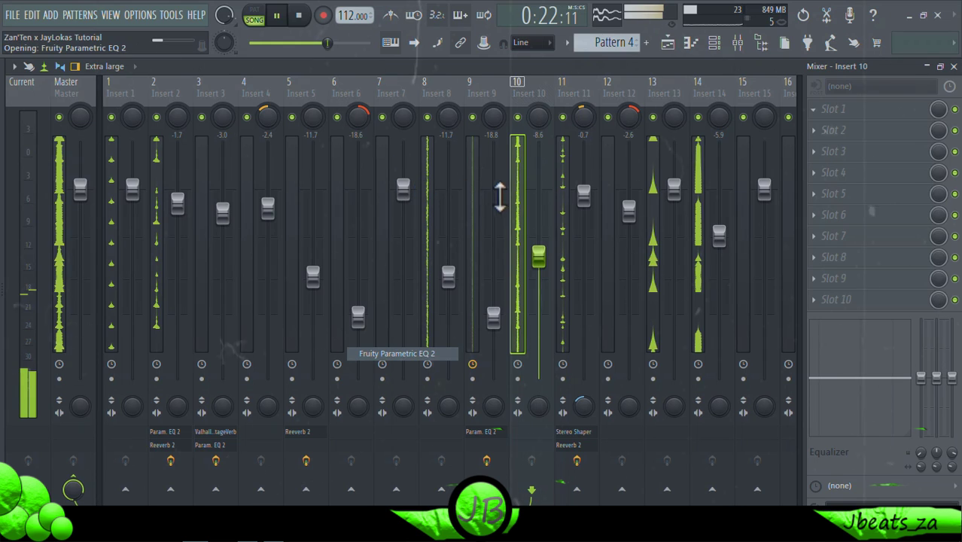
pyautogui.click(557, 242)
pyautogui.click(217, 429)
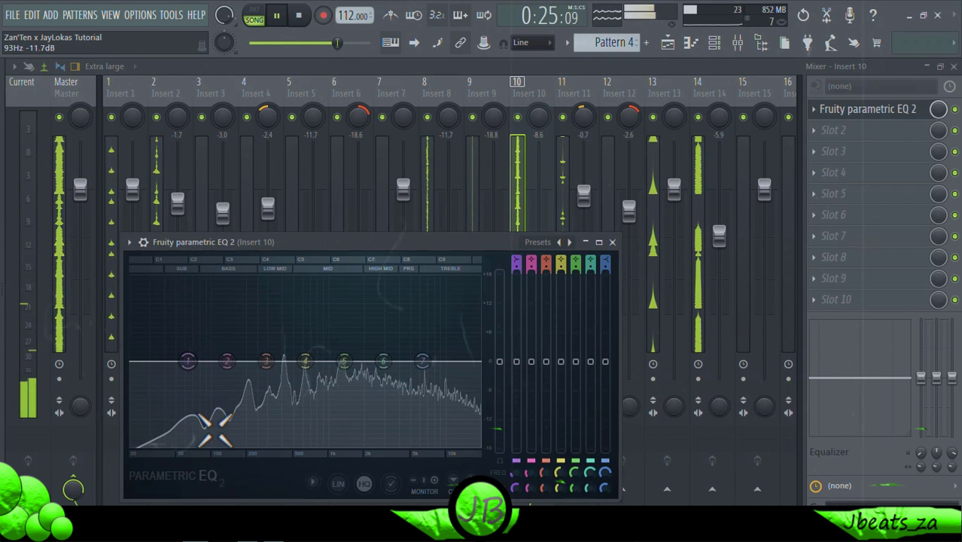
pyautogui.moveTo(188, 362); pyautogui.dragTo(233, 444)
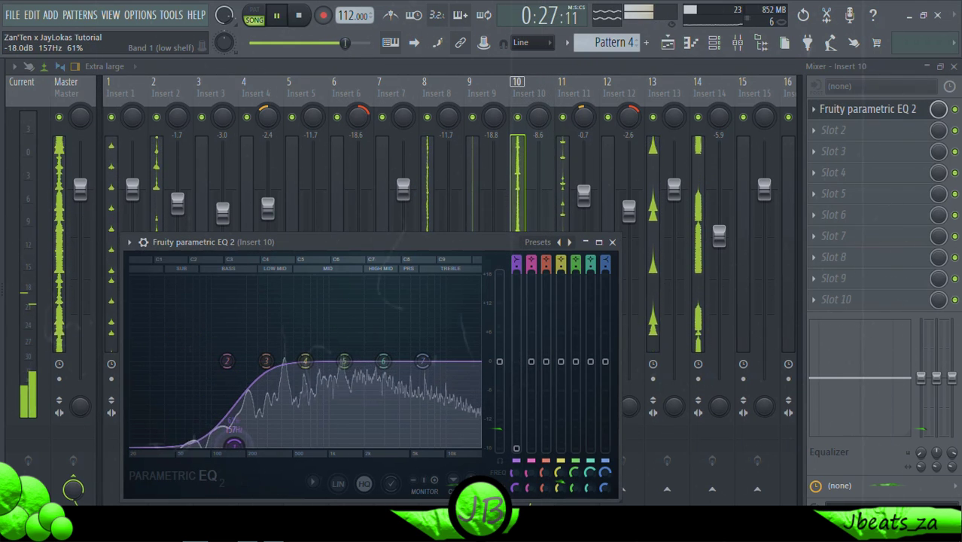
# Load BACARDI LOG__SAUCE from the Fruity DX10 plugin presets of [JB] DRUMKIT 2.0 into a new channel.
pyautogui.hotkey('alt', 'F8')
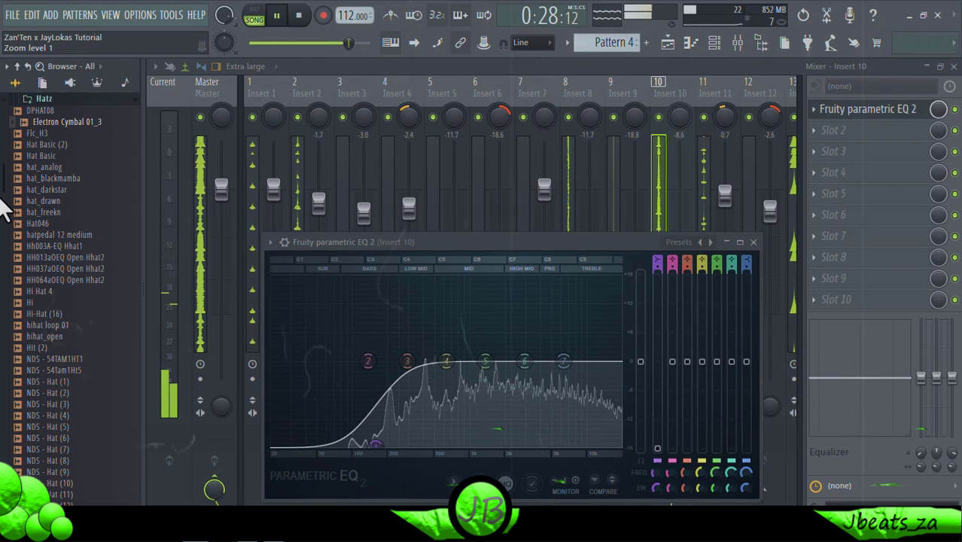
pyautogui.click(43, 98)
pyautogui.scroll(5, 99, 132)
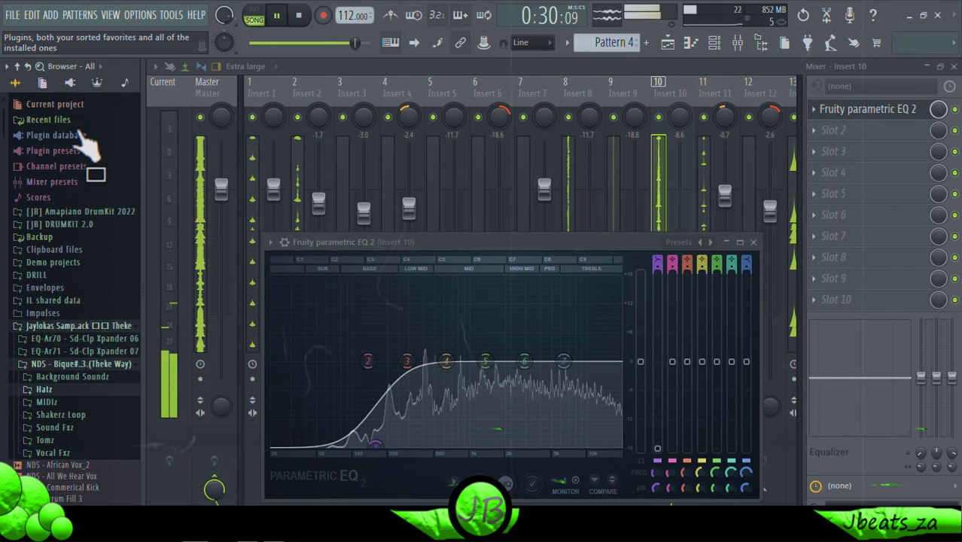
pyautogui.click(85, 218)
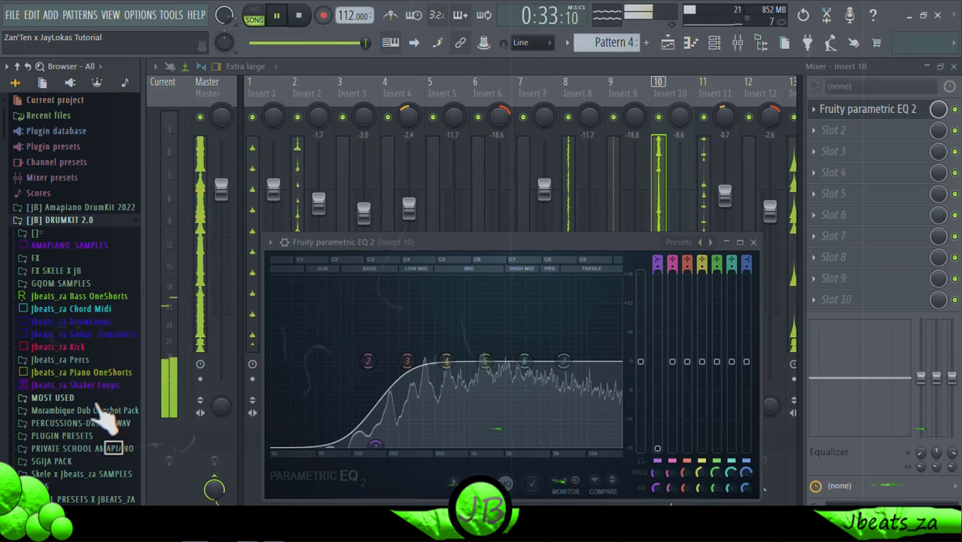
pyautogui.click(76, 435)
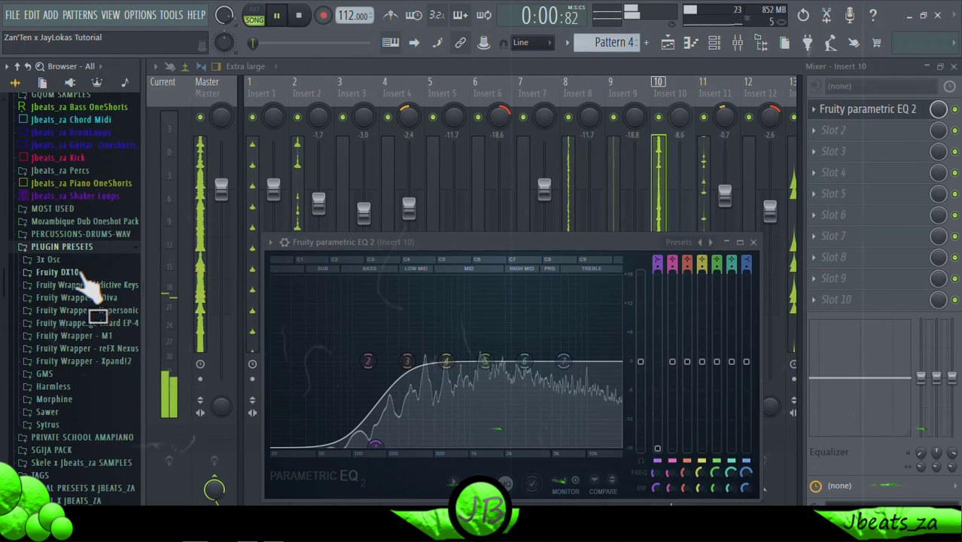
pyautogui.click(67, 273)
pyautogui.rightClick(87, 304)
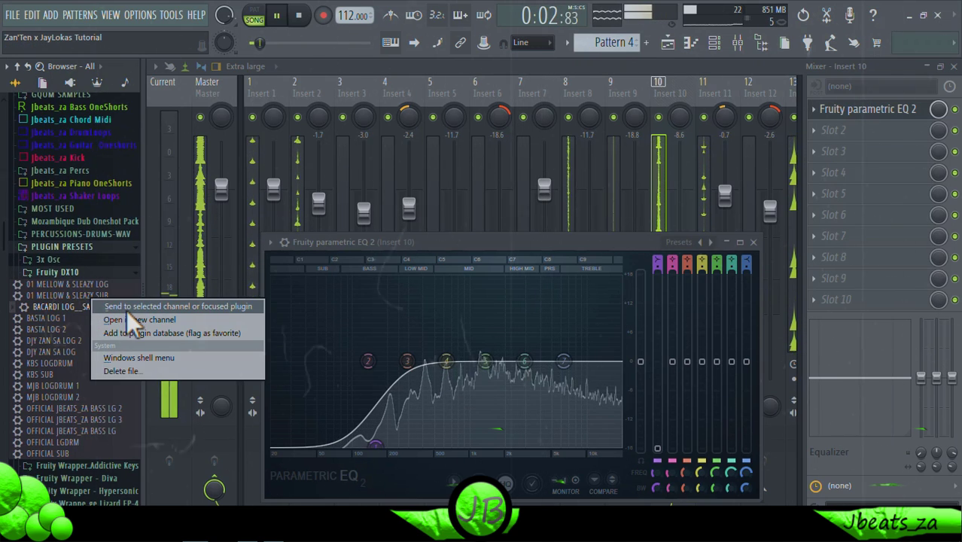
pyautogui.click(128, 319)
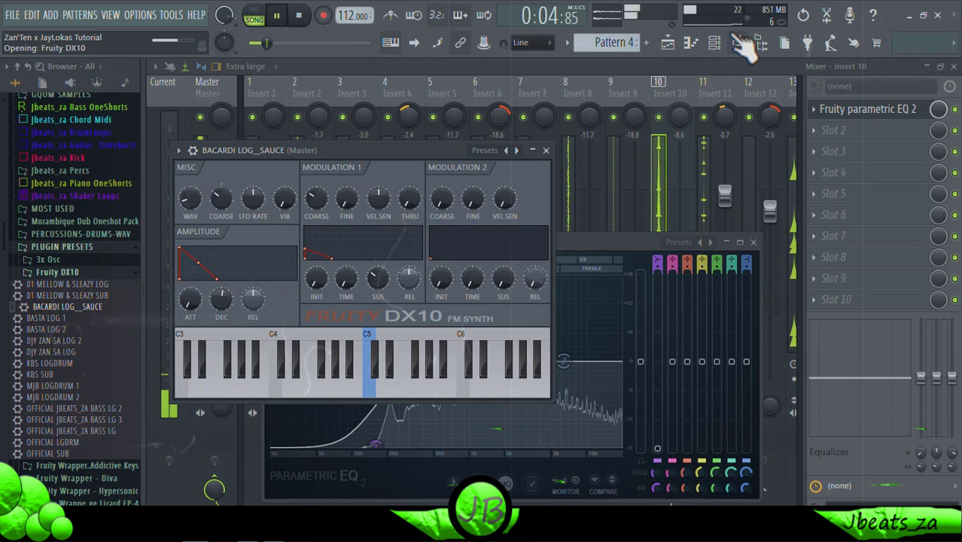
# Add a D#3 note at the start of bar 2 in the BACARDI LOG__SAUCE channel and lengthen it to about 3.5 steps.
pyautogui.click(739, 43)
pyautogui.scroll(-2, 283, 473)
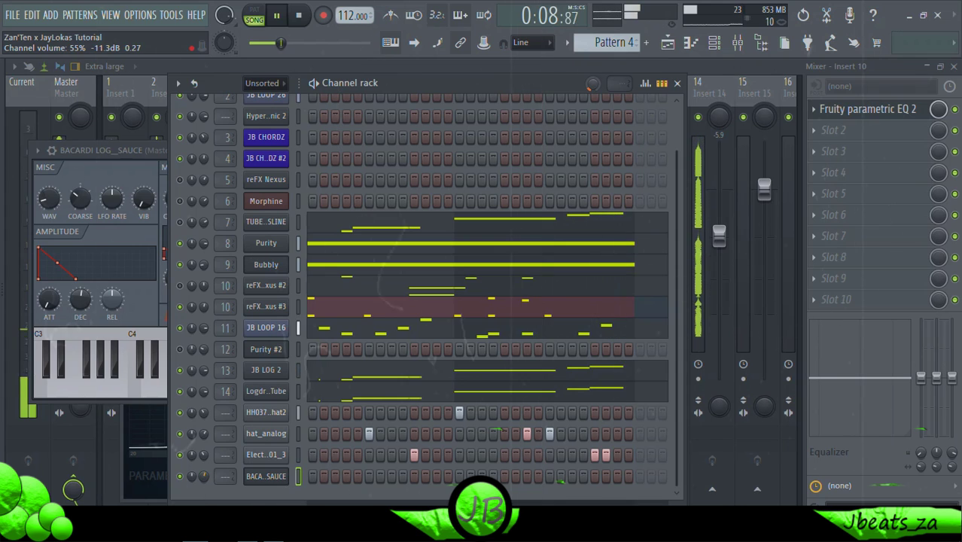
pyautogui.rightClick(285, 476)
pyautogui.click(325, 321)
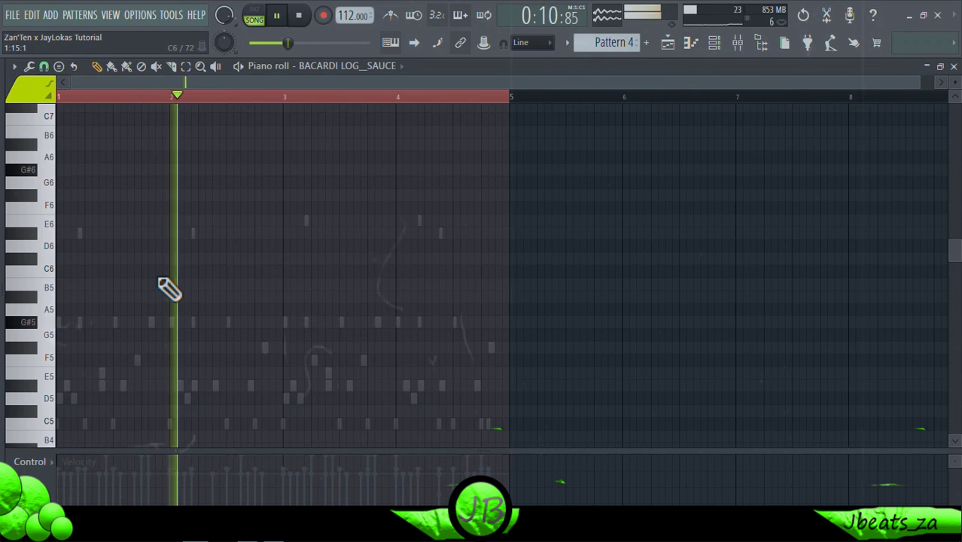
pyautogui.scroll(-2, 168, 288)
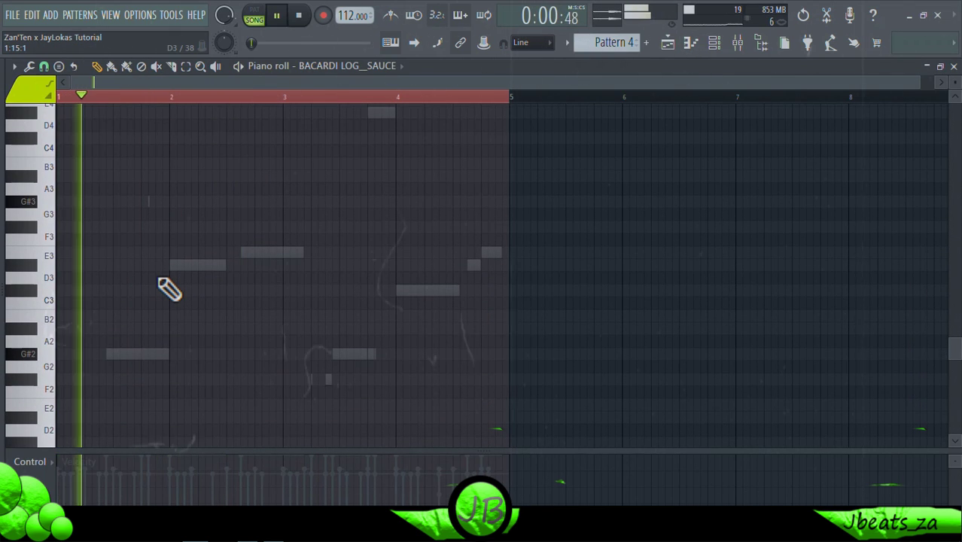
pyautogui.scroll(-5, 167, 366)
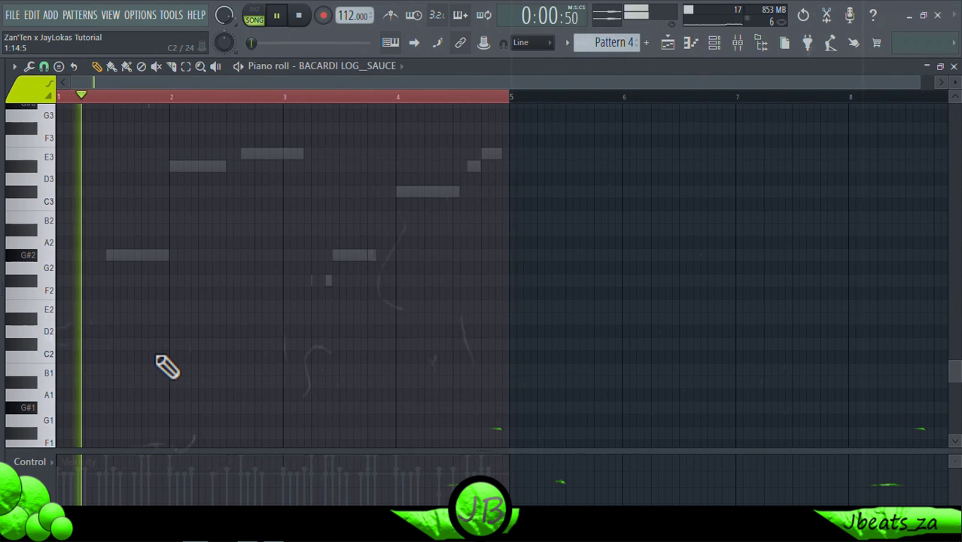
pyautogui.click(170, 164)
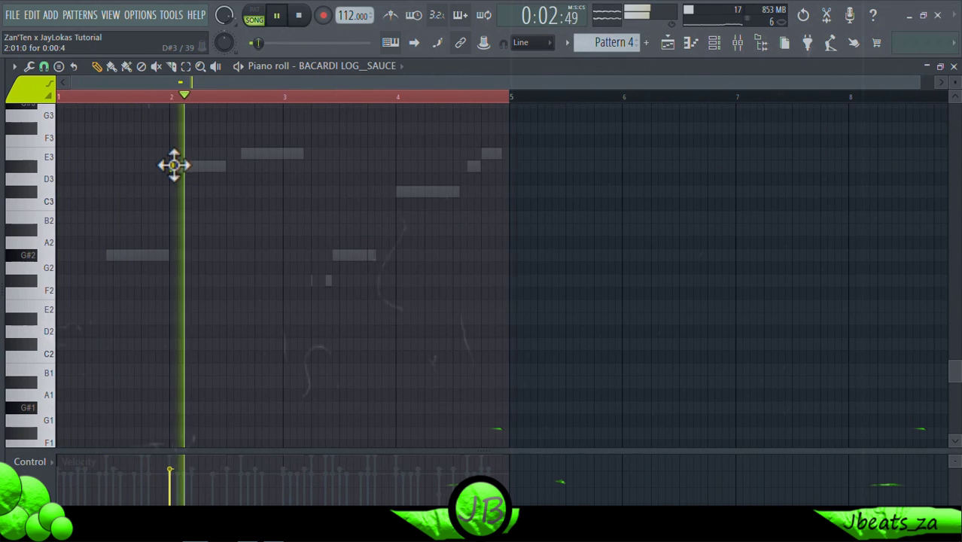
pyautogui.moveTo(188, 167); pyautogui.dragTo(195, 167)
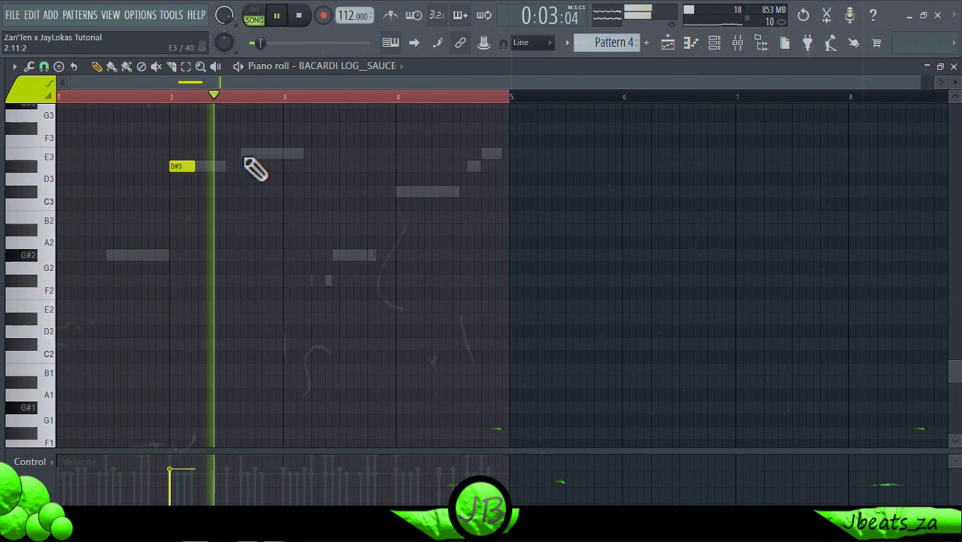
pyautogui.click(251, 154)
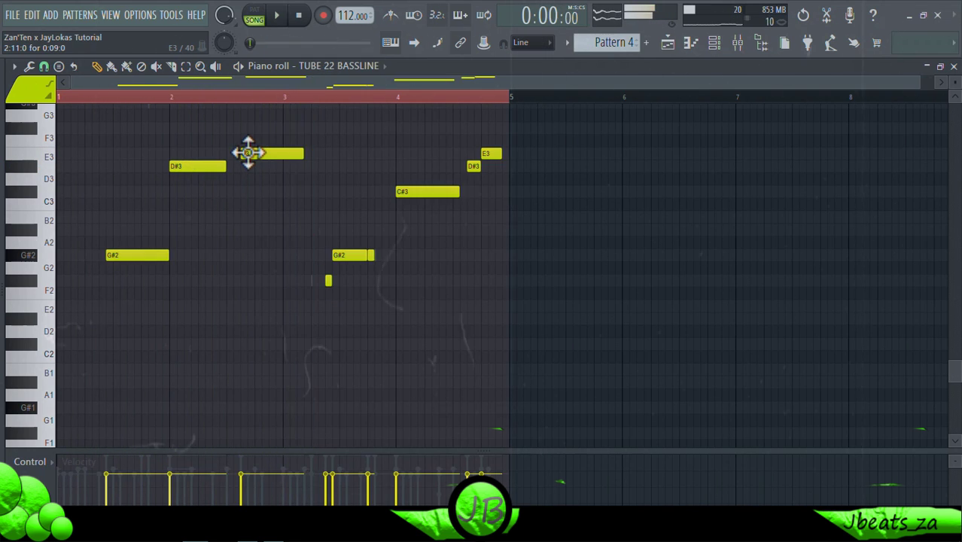
pyautogui.click(319, 66)
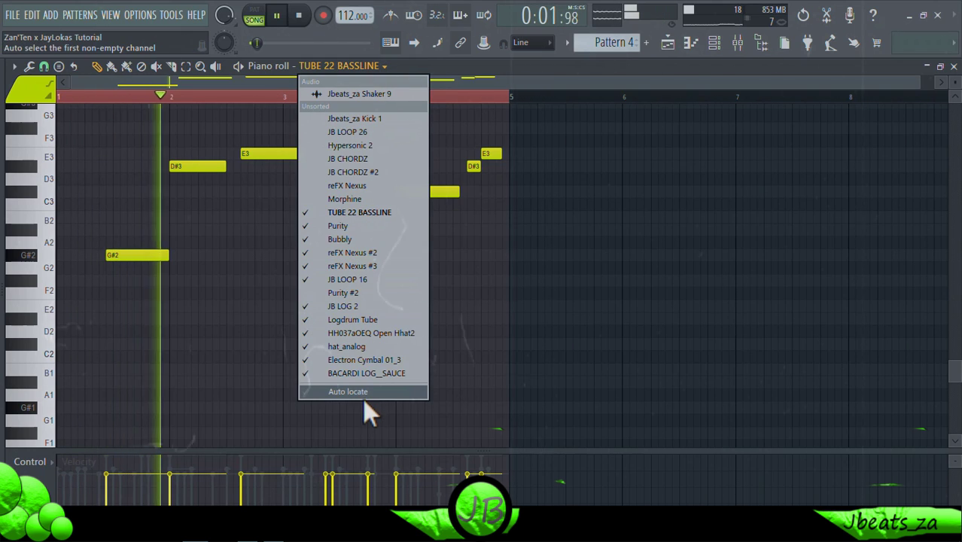
pyautogui.click(357, 372)
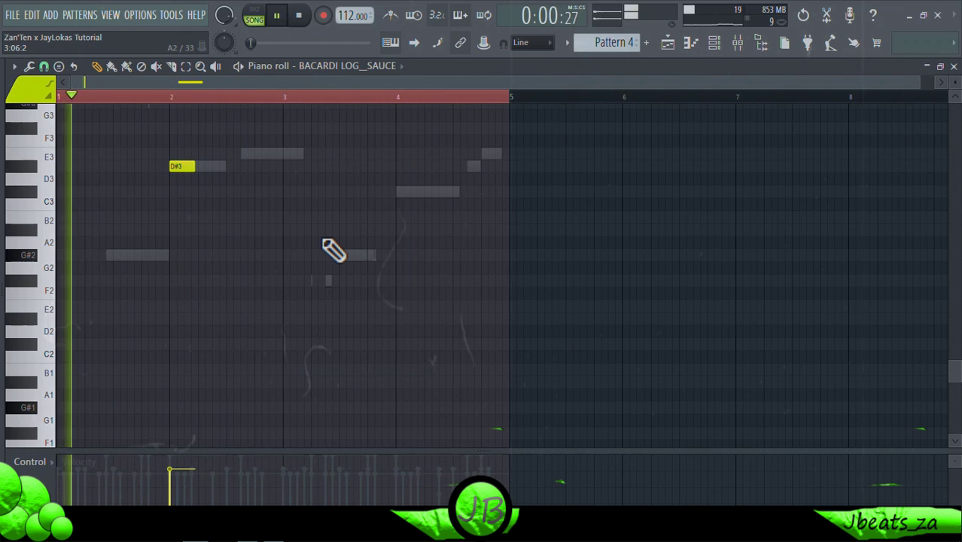
# Add E3 mid-bar 2, G#2 on step 8 of bar 3, C#3 at bar 4's start and D#3 on its step 11.
pyautogui.click(228, 152)
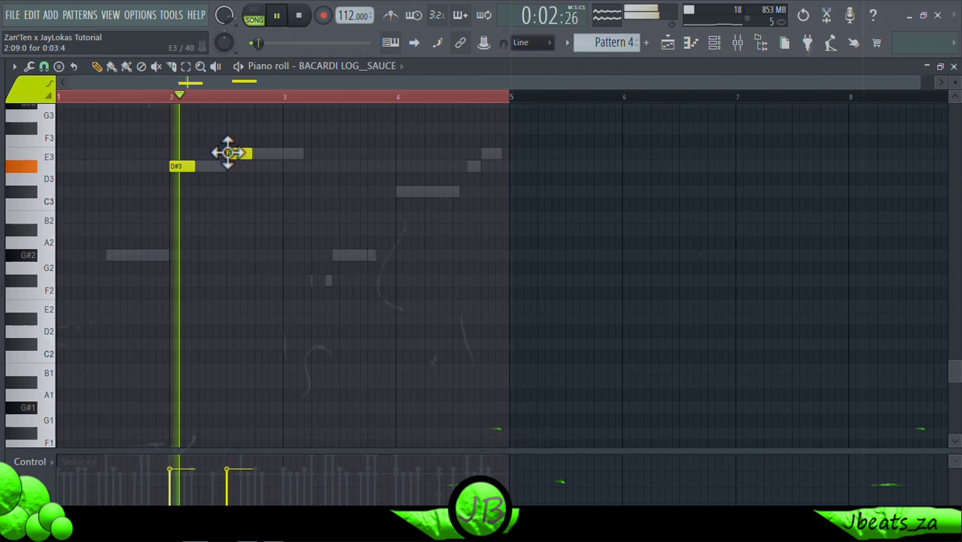
pyautogui.click(337, 256)
pyautogui.click(399, 191)
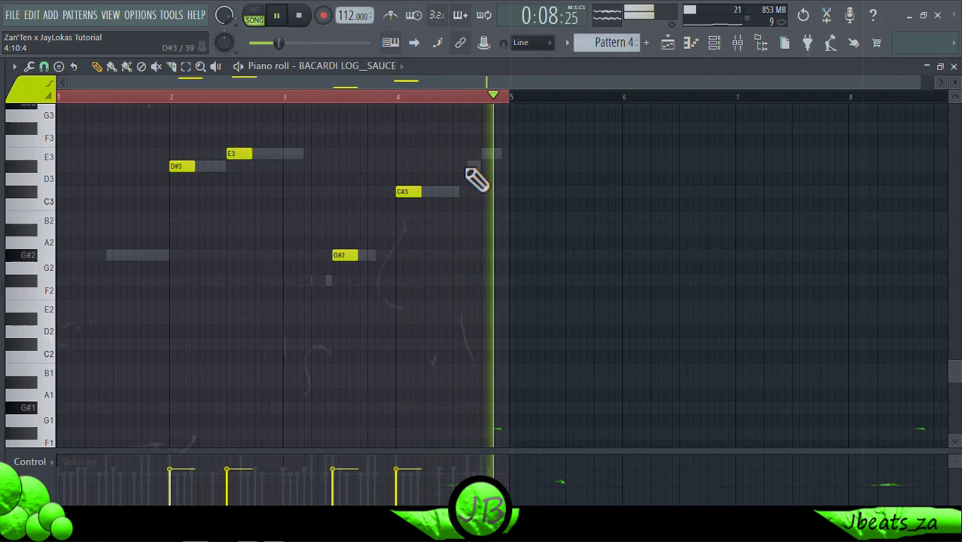
pyautogui.click(458, 192)
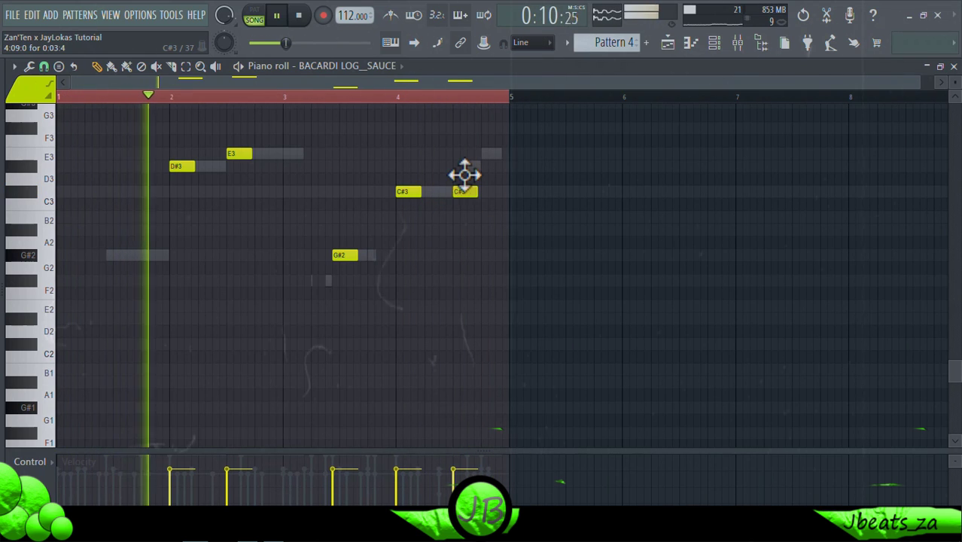
pyautogui.moveTo(464, 175); pyautogui.dragTo(466, 161)
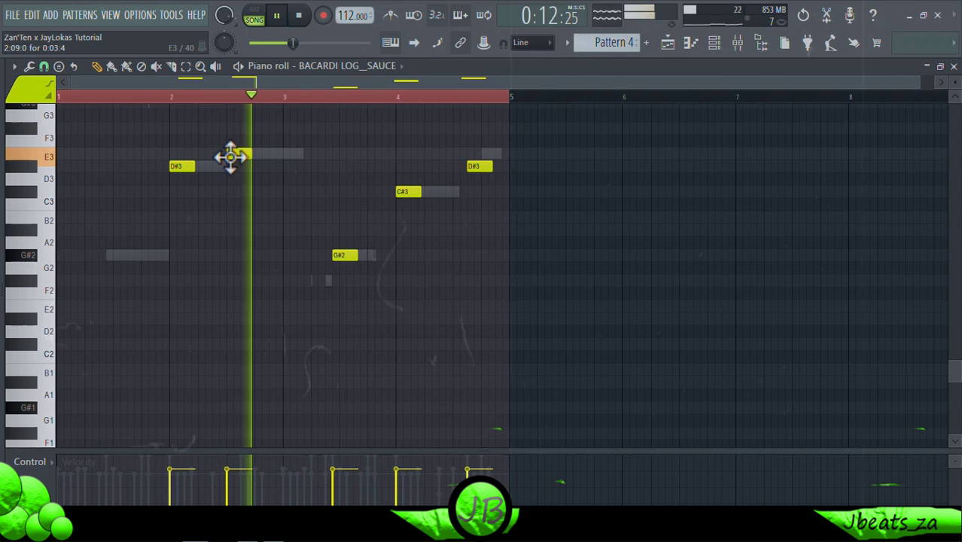
# Bring up the mixer and the channel rack in place of the log drum's piano roll.
pyautogui.click(738, 45)
pyautogui.click(668, 44)
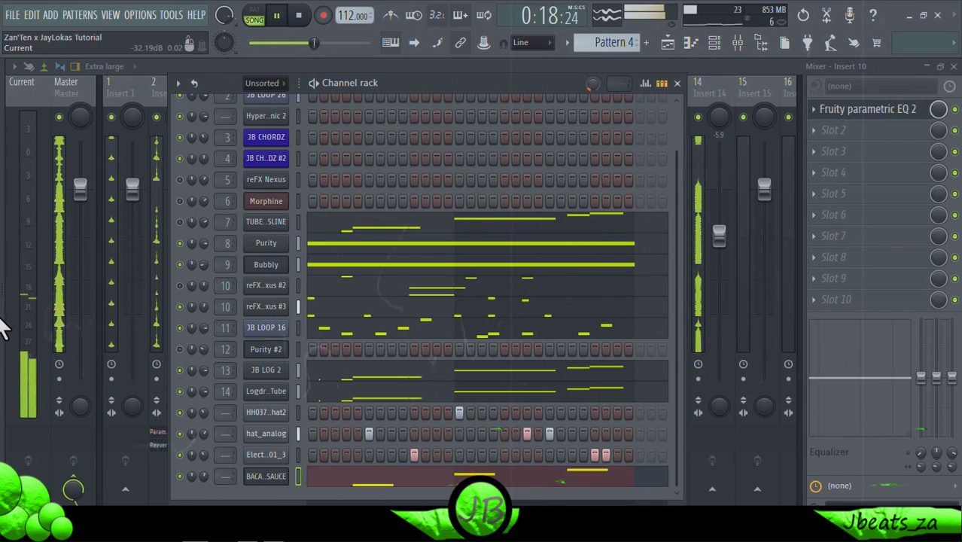
pyautogui.moveTo(4, 329)
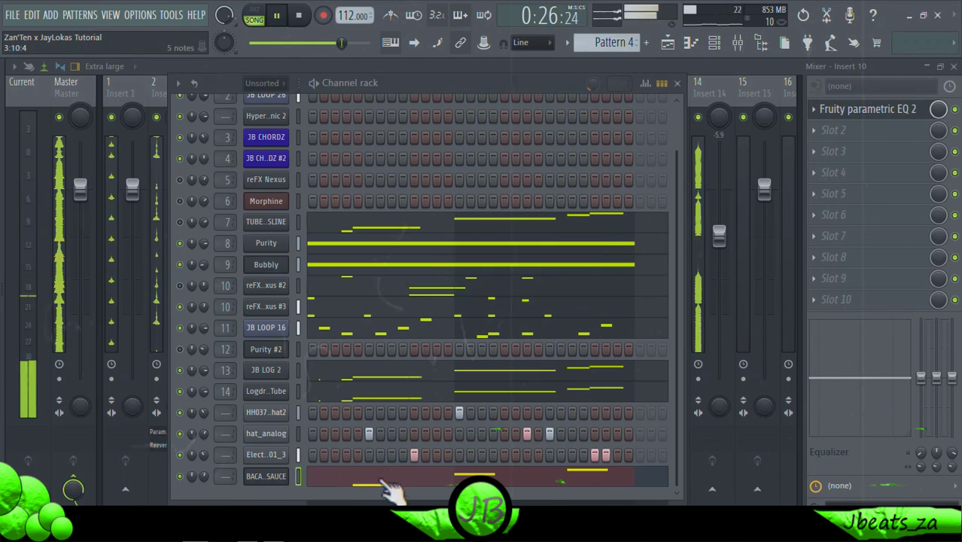
pyautogui.click(279, 501)
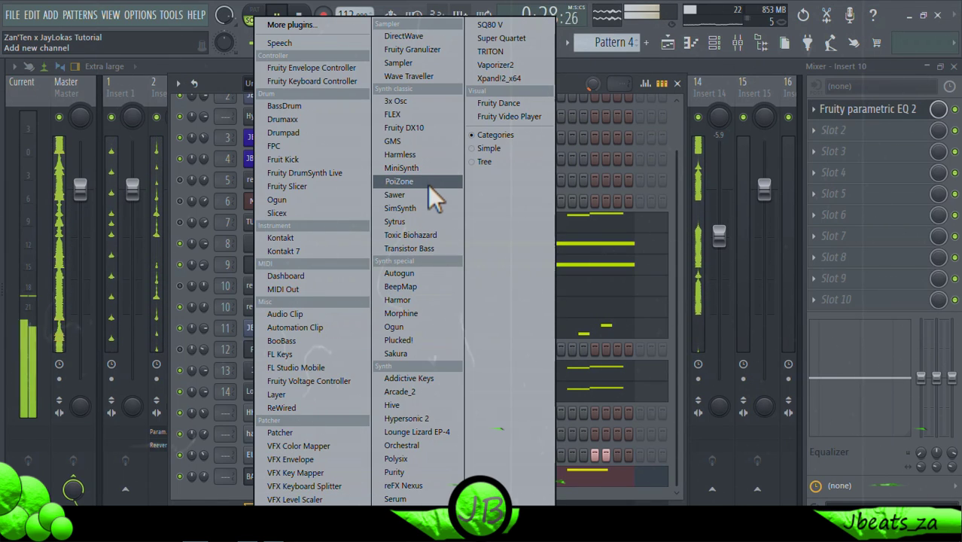
pyautogui.click(676, 165)
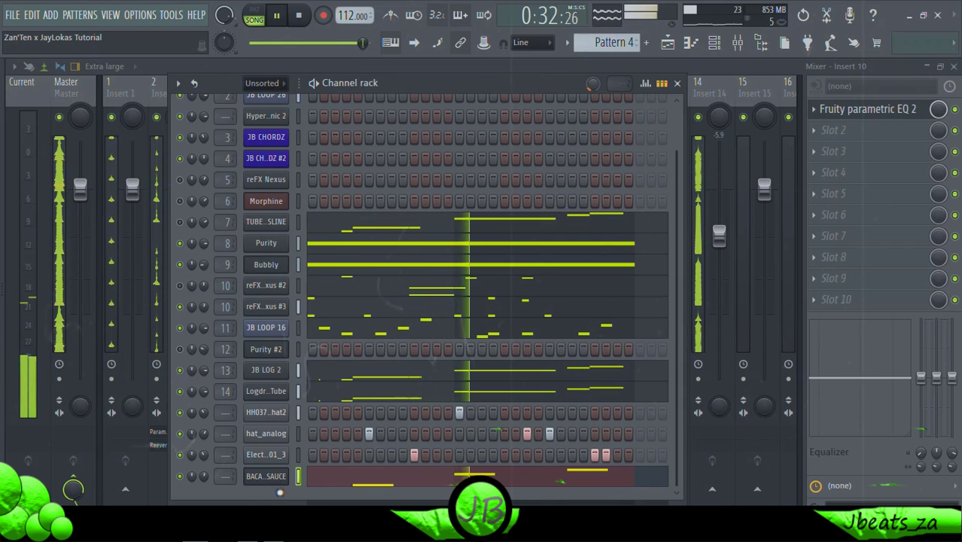
pyautogui.rightClick(287, 305)
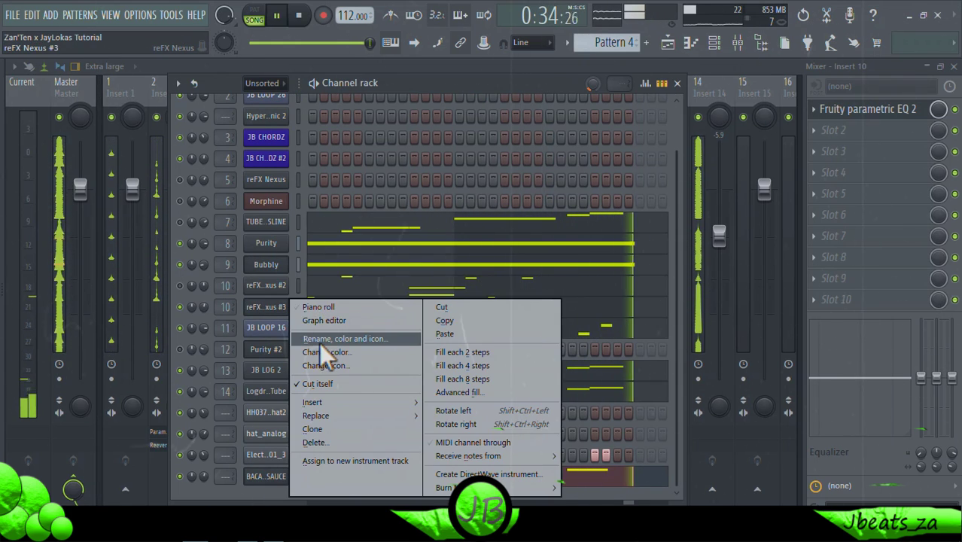
pyautogui.click(265, 305)
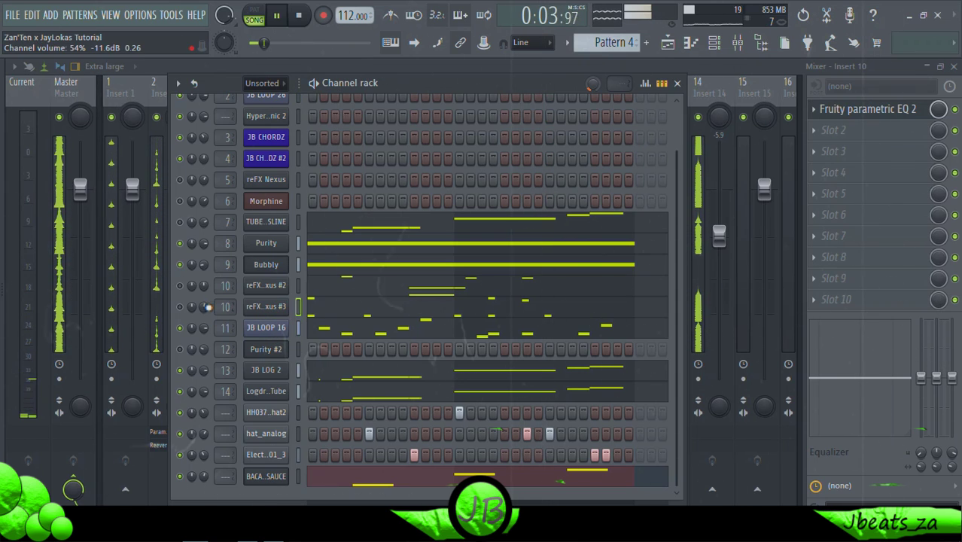
# Clone the JB CHORDZ #2 channel in the channel rack.
pyautogui.rightClick(286, 155)
pyautogui.click(326, 282)
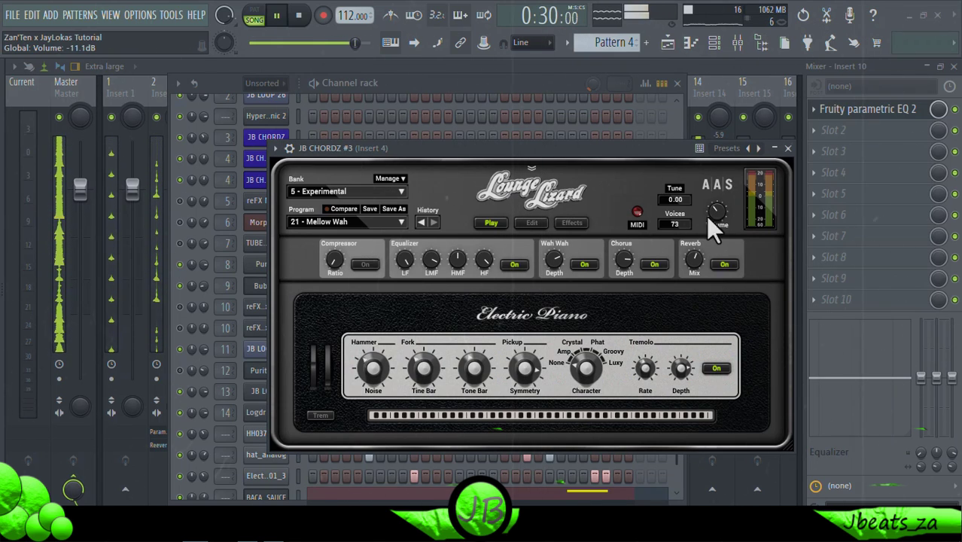
# Audition program 16 - Floating in the cloned Lounge Lizard's Experimental bank, set it back to 21 - Mellow Wah and close the plugin.
pyautogui.click(348, 222)
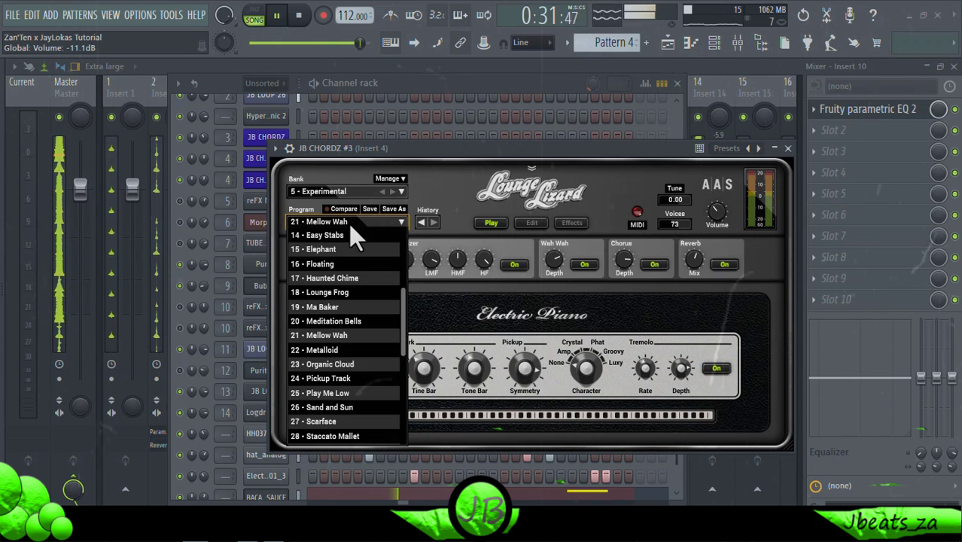
pyautogui.click(360, 264)
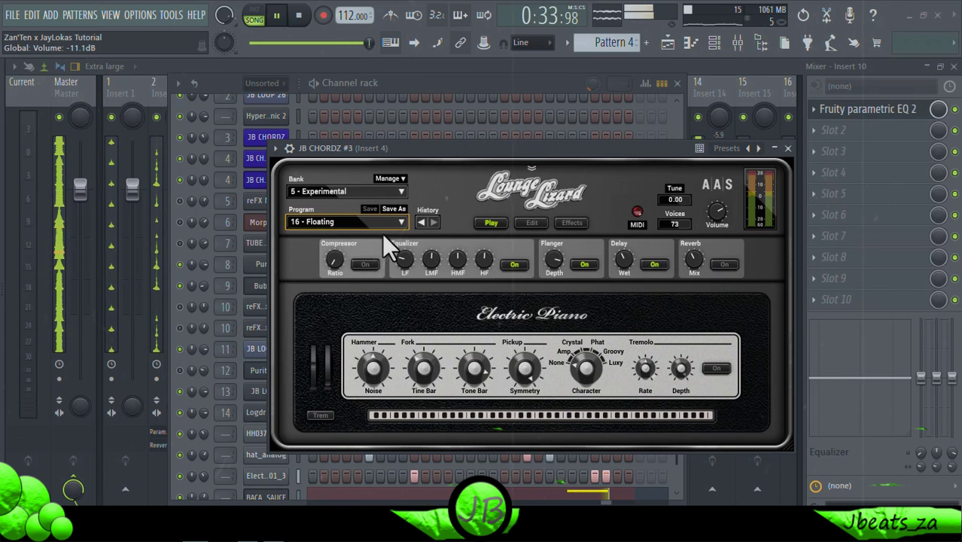
pyautogui.click(367, 222)
pyautogui.moveTo(404, 285); pyautogui.dragTo(404, 313)
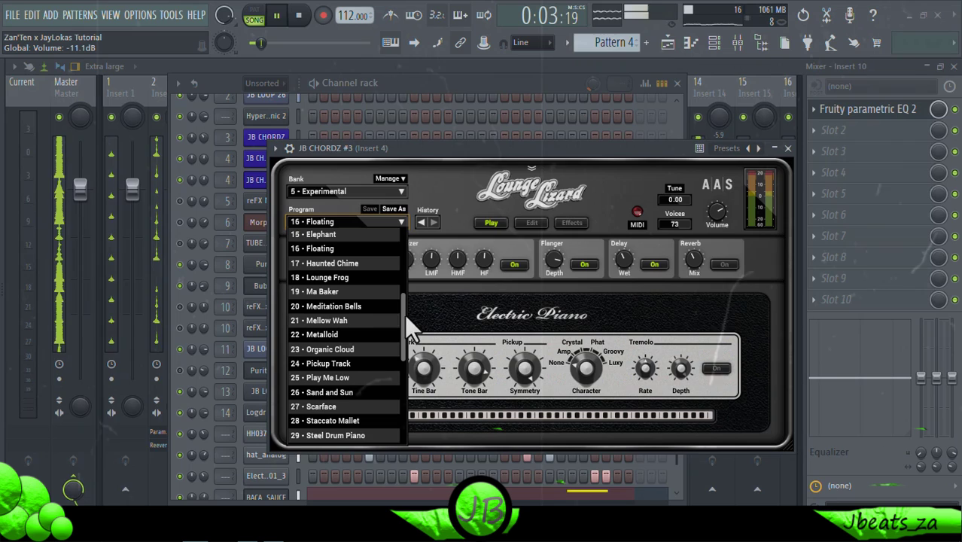
pyautogui.click(339, 324)
pyautogui.click(788, 148)
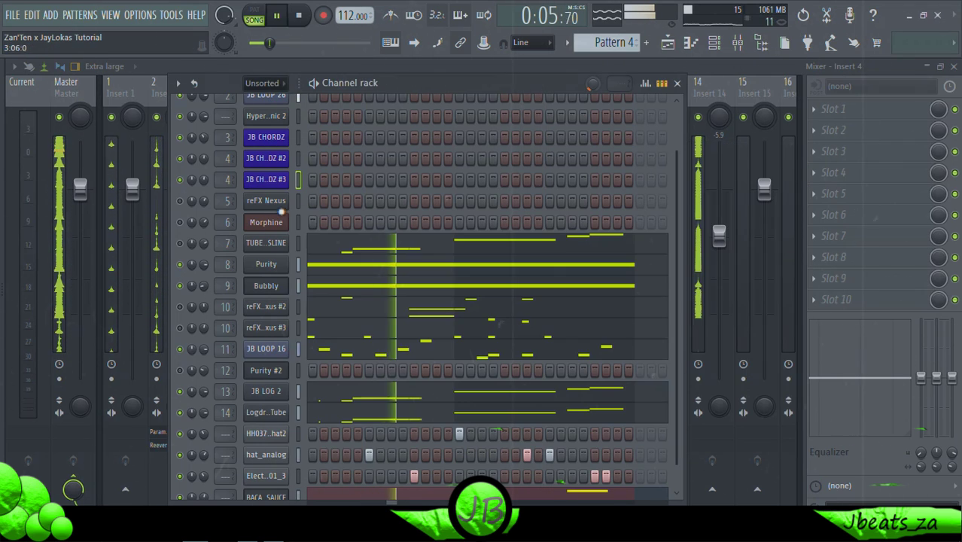
# Route the JB CHORDZ #3 channel to mixer Insert 15.
pyautogui.scroll(2, 227, 179)
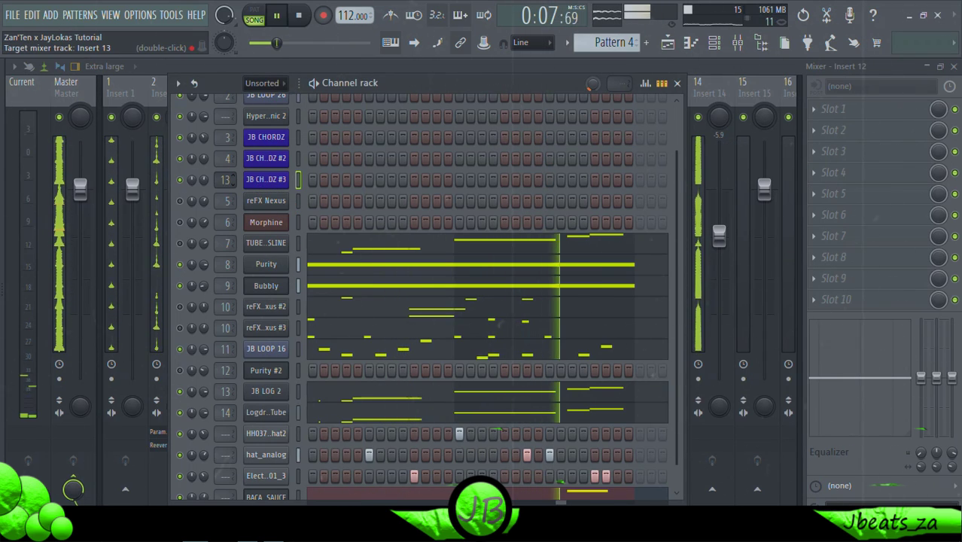
pyautogui.scroll(4, 226, 179)
pyautogui.scroll(-1, 344, 352)
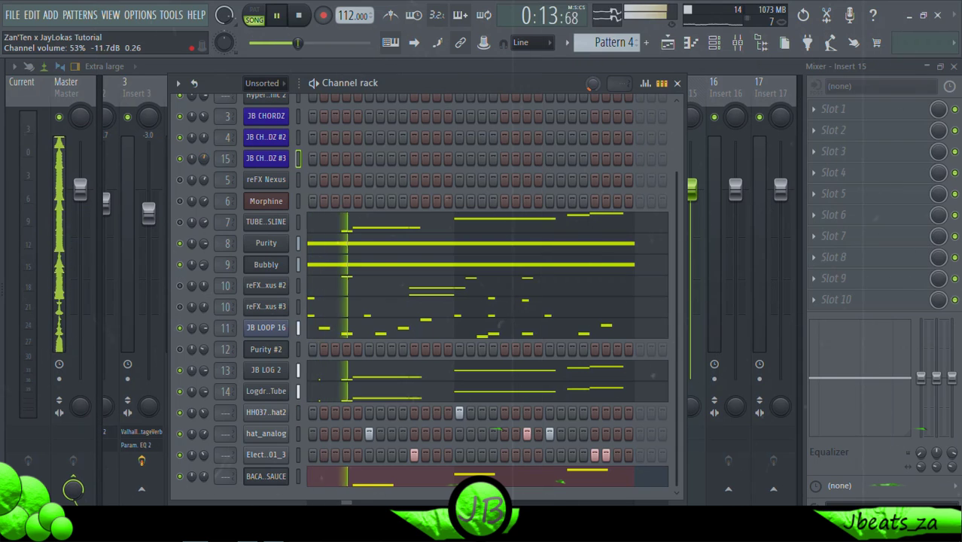
# Open the JB CHORDZ #3 piano roll and add a G#5 note on step 3 of bar 1, about 1.5 steps long.
pyautogui.rightClick(256, 158)
pyautogui.click(308, 158)
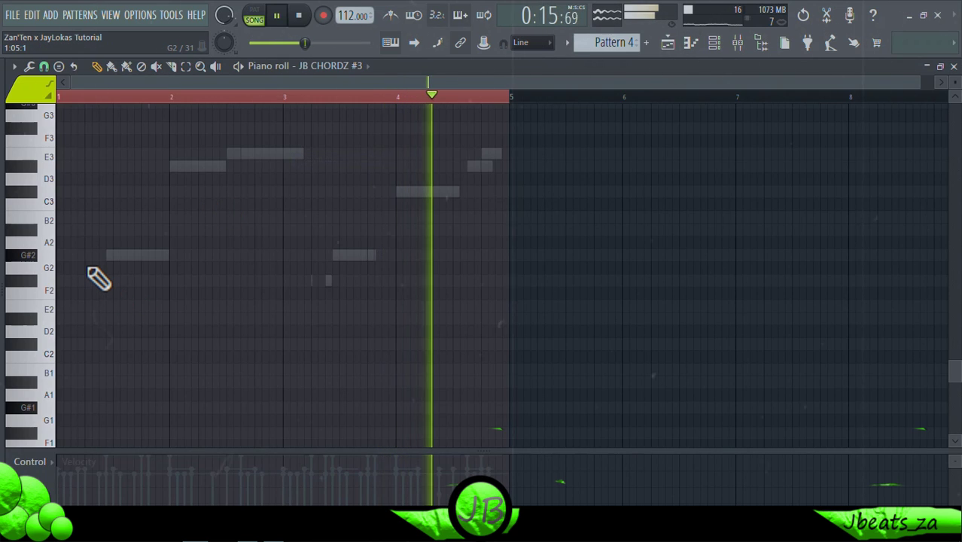
pyautogui.scroll(8, 98, 279)
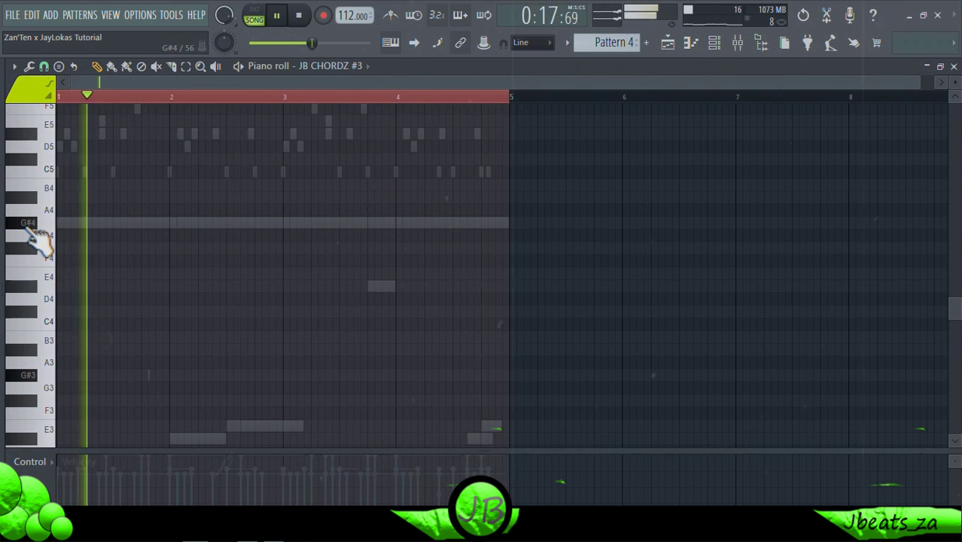
pyautogui.scroll(4, 38, 240)
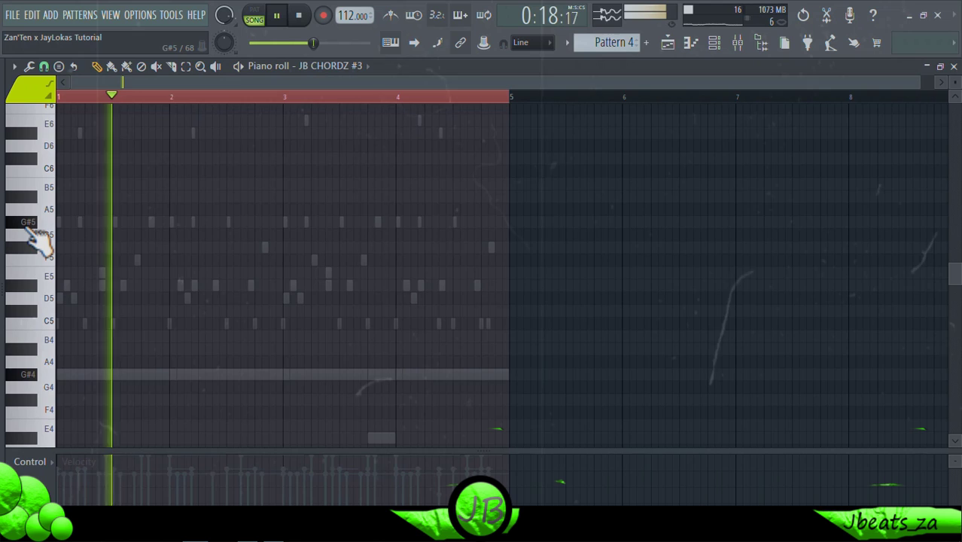
pyautogui.click(75, 222)
pyautogui.moveTo(92, 221); pyautogui.dragTo(81, 223)
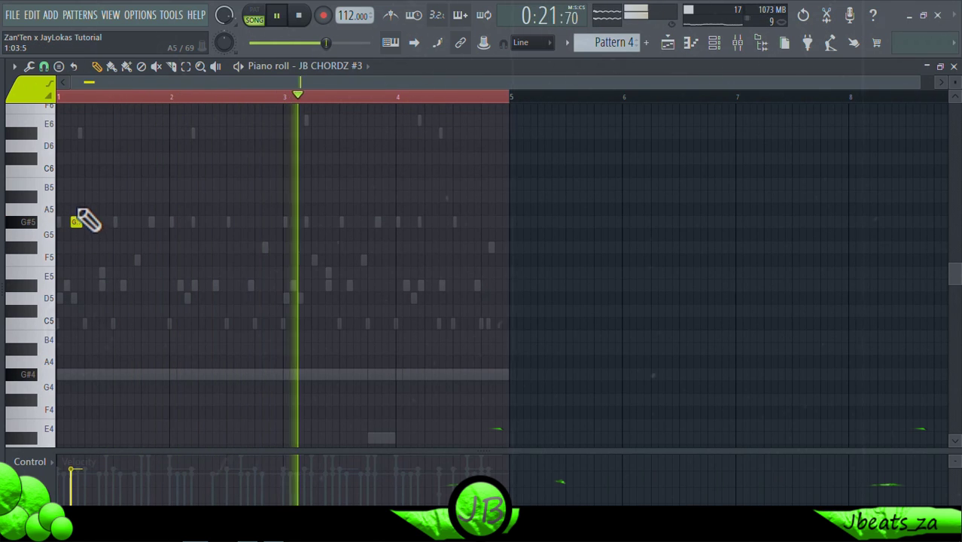
# Stack A#5 over the G#5 on step 3 and place B5 with A#5 on step 5 of bar 1.
pyautogui.click(89, 185)
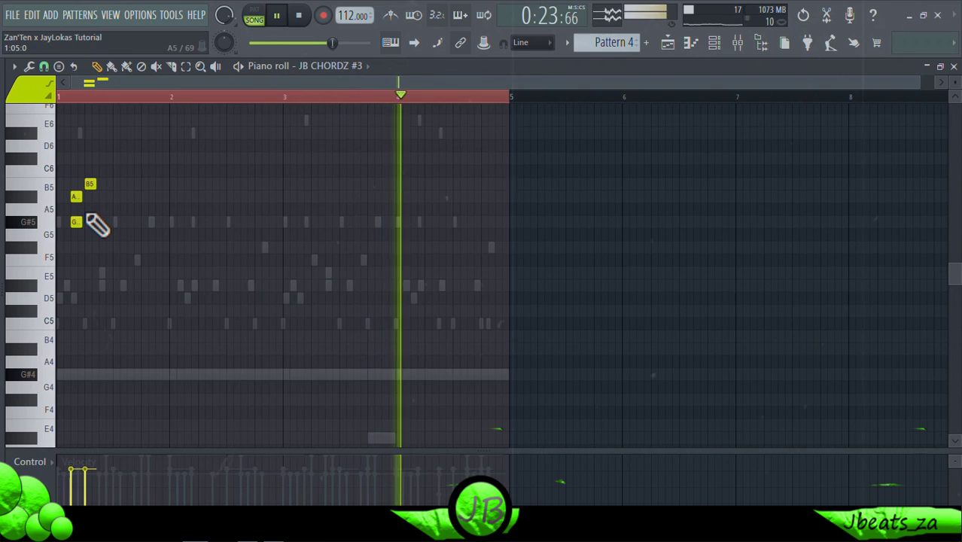
pyautogui.click(89, 197)
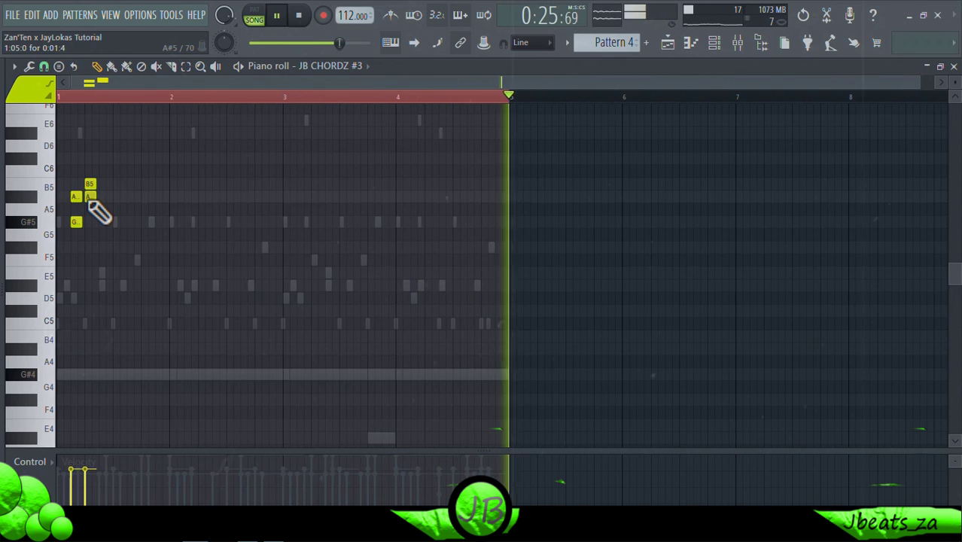
pyautogui.scroll(1, 83, 259)
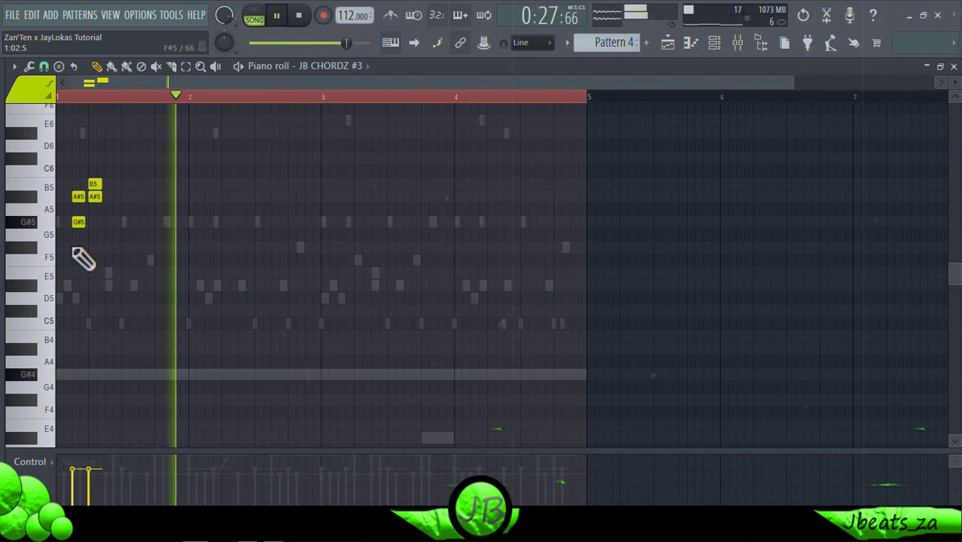
# Shift the G#5 and A#5 pair to the start of bar 1 and place A#5 and C#6 on step 3.
pyautogui.click(79, 196)
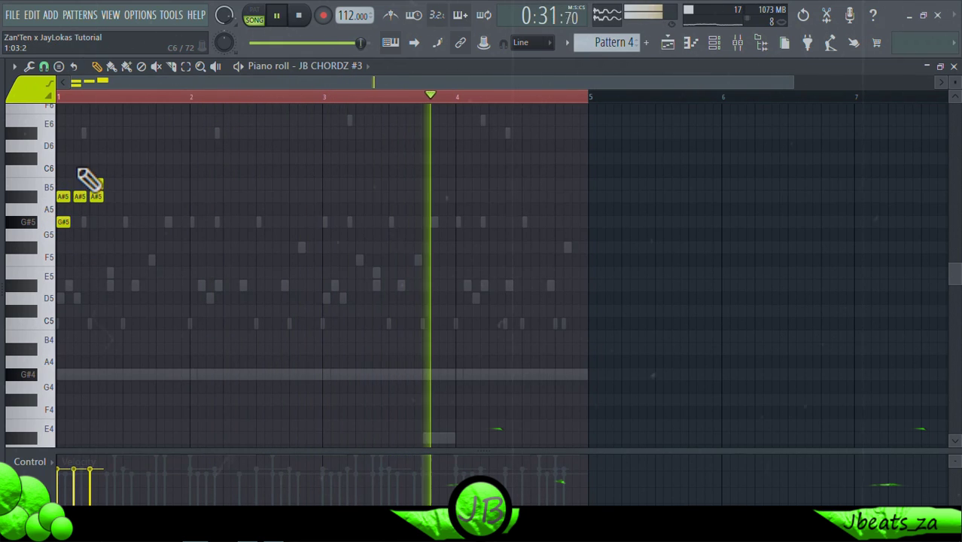
pyautogui.click(77, 160)
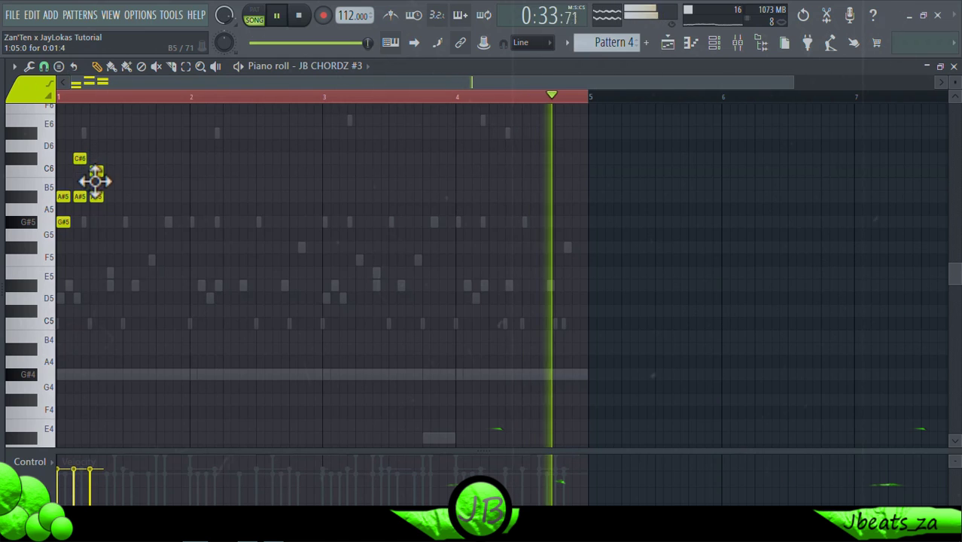
# Replace the upper note on step 5 with B5, move the B5 and A#5 pair to step 7, and restart playback.
pyautogui.rightClick(95, 185)
pyautogui.click(94, 185)
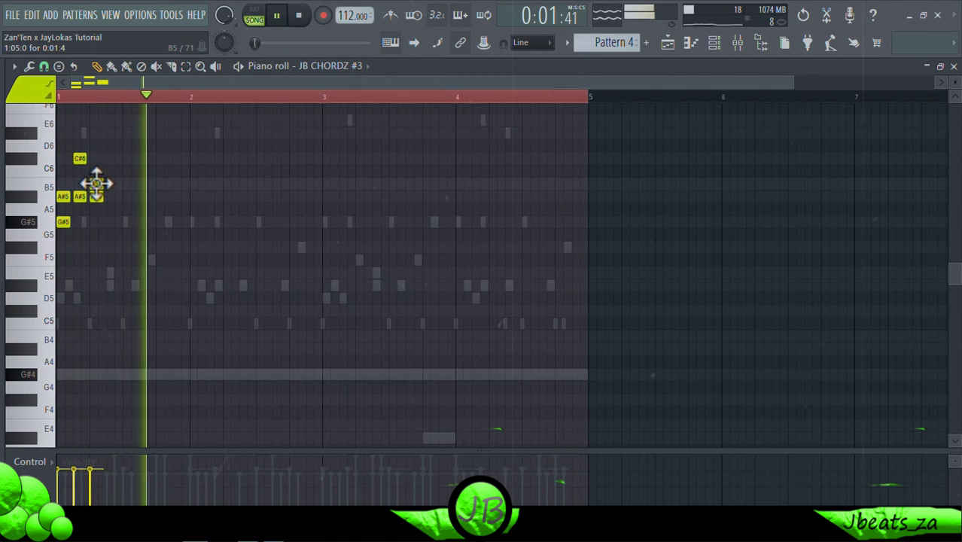
pyautogui.moveTo(97, 183); pyautogui.dragTo(113, 199)
pyautogui.press('space')
pyautogui.press('space')
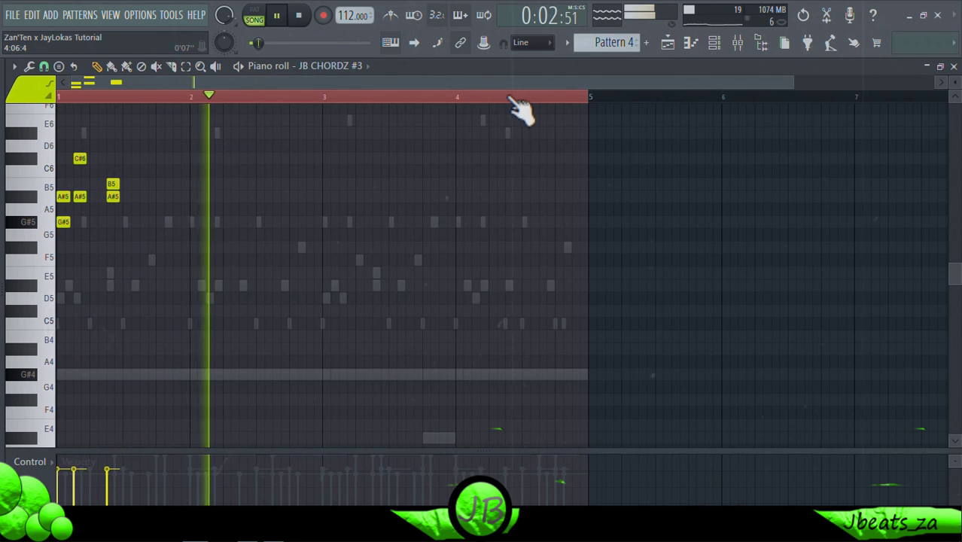
# Select bar 1's time range and add D#6 and B5 on step 11, A#5 and D#6 on step 13, and D#6 on step 15.
pyautogui.moveTo(59, 229); pyautogui.dragTo(191, 147)
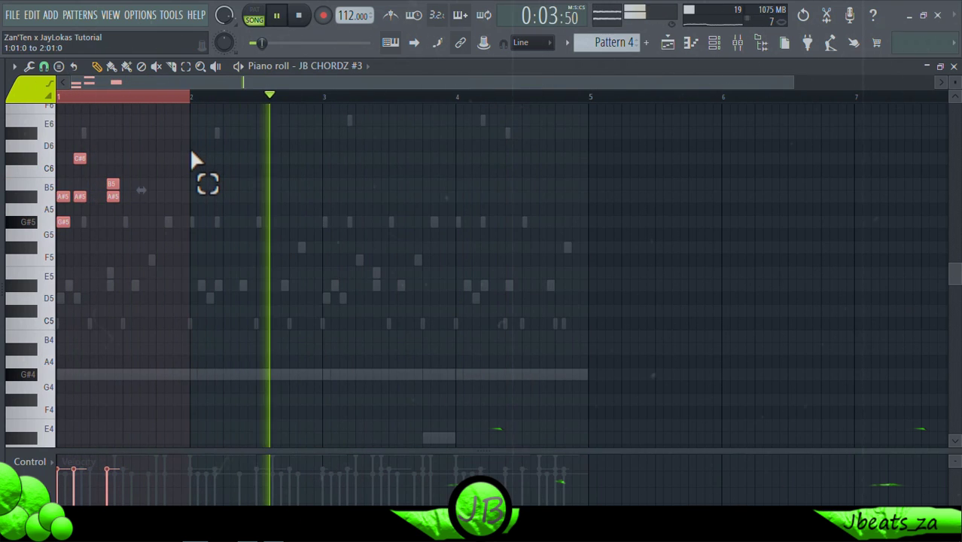
pyautogui.click(143, 134)
pyautogui.click(145, 183)
pyautogui.click(161, 196)
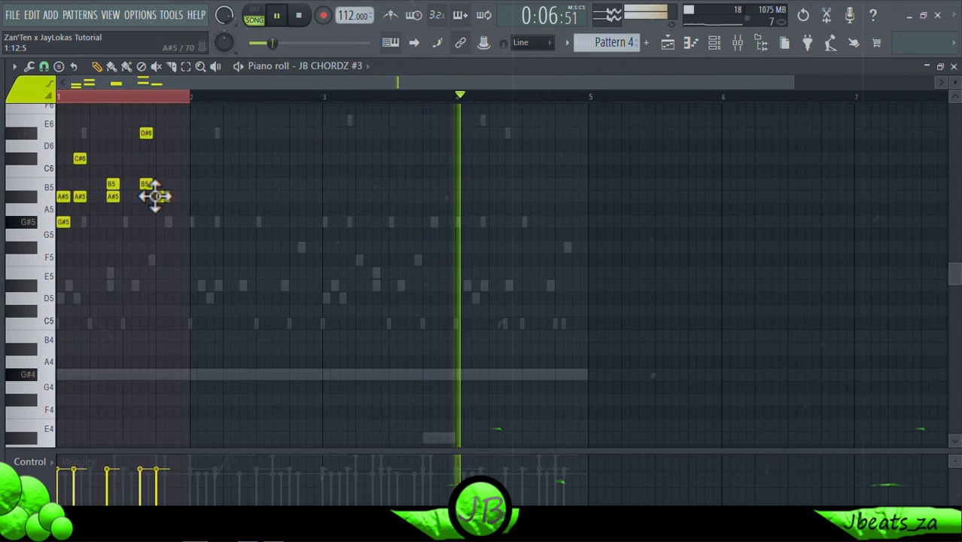
pyautogui.click(174, 133)
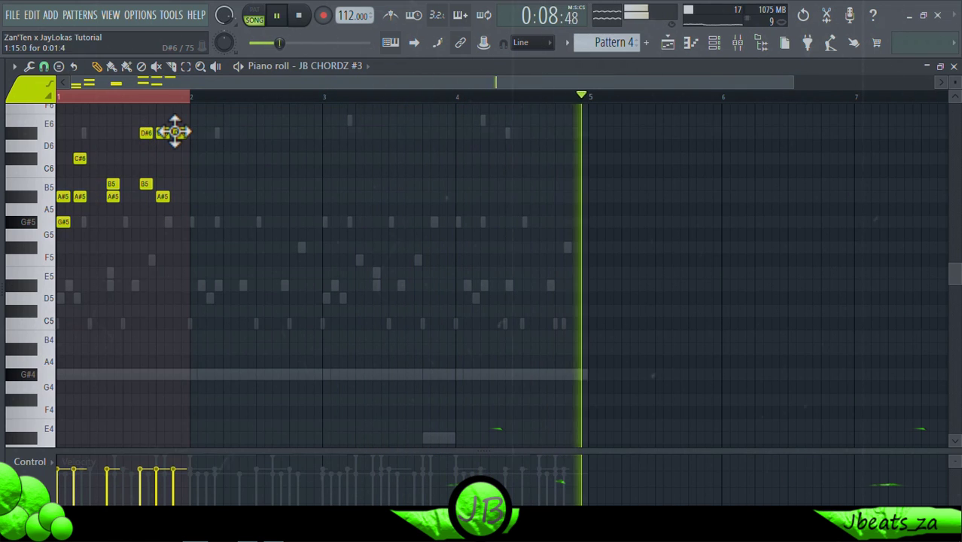
# Duplicate the bar 1 phrase three times to fill bars 2 to 4.
pyautogui.hotkey('ctrl', 'b')
pyautogui.hotkey('ctrl', 'b')
pyautogui.hotkey('ctrl', 'b')
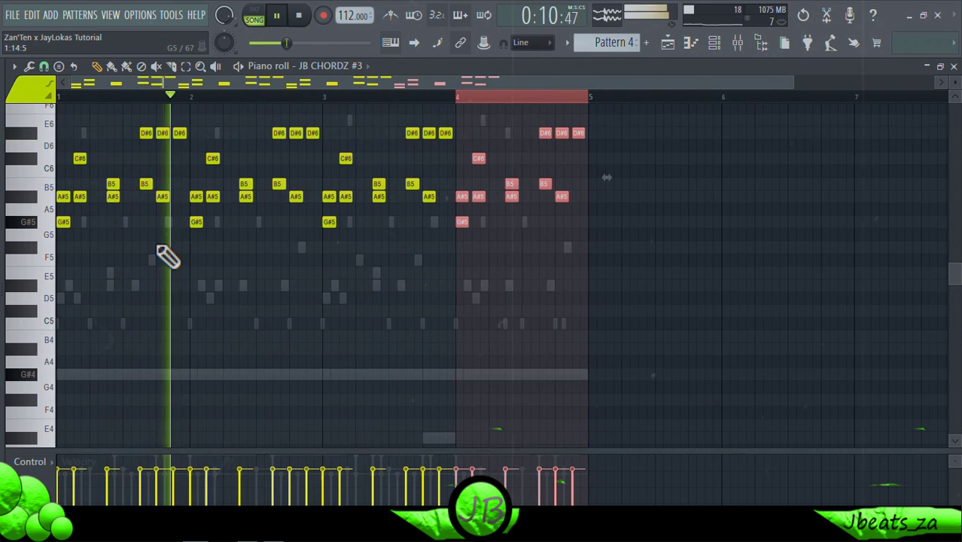
# Delete the D#6 notes on step 15 of all four bars and step 13 of bars 2 and 4, and transpose the melody down an octave.
pyautogui.rightClick(184, 133)
pyautogui.press('space')
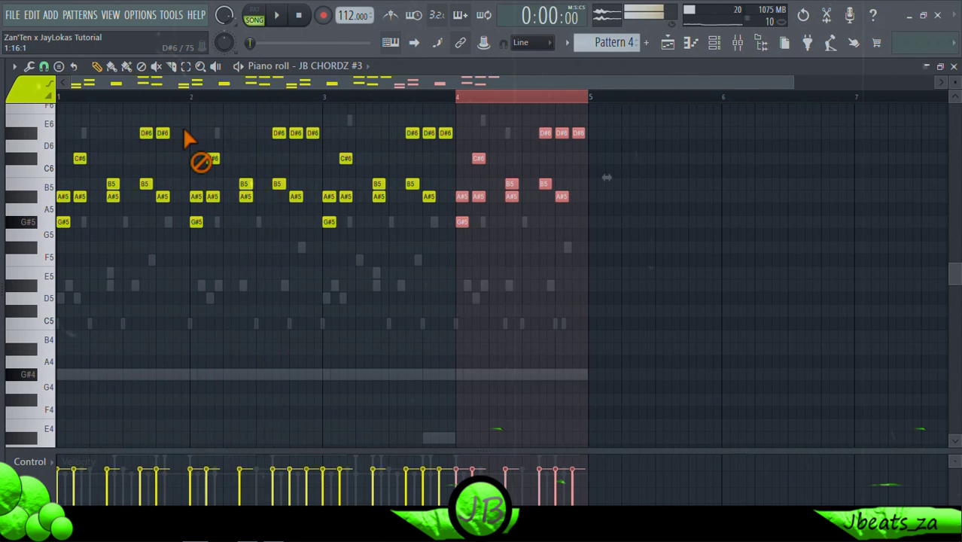
pyautogui.rightClick(295, 133)
pyautogui.rightClick(312, 133)
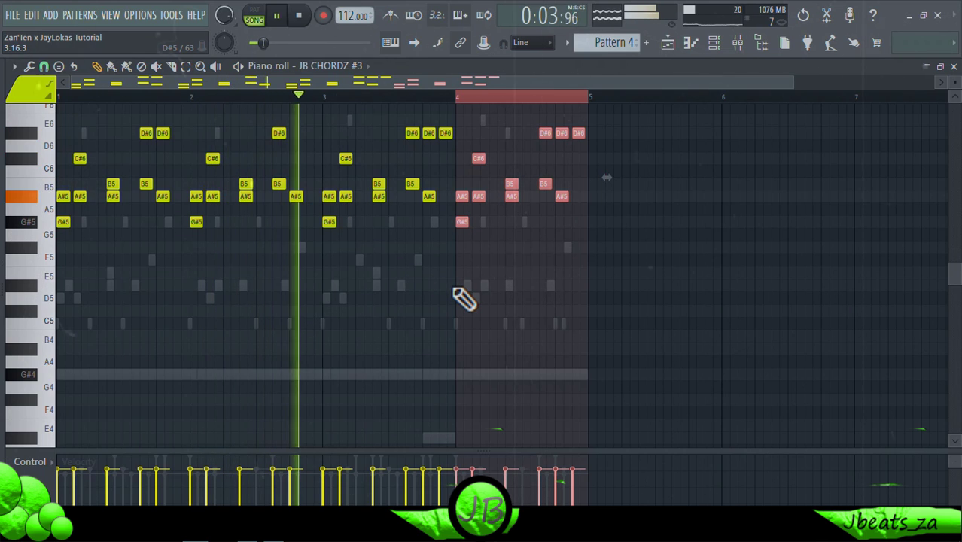
pyautogui.rightClick(448, 133)
pyautogui.rightClick(578, 133)
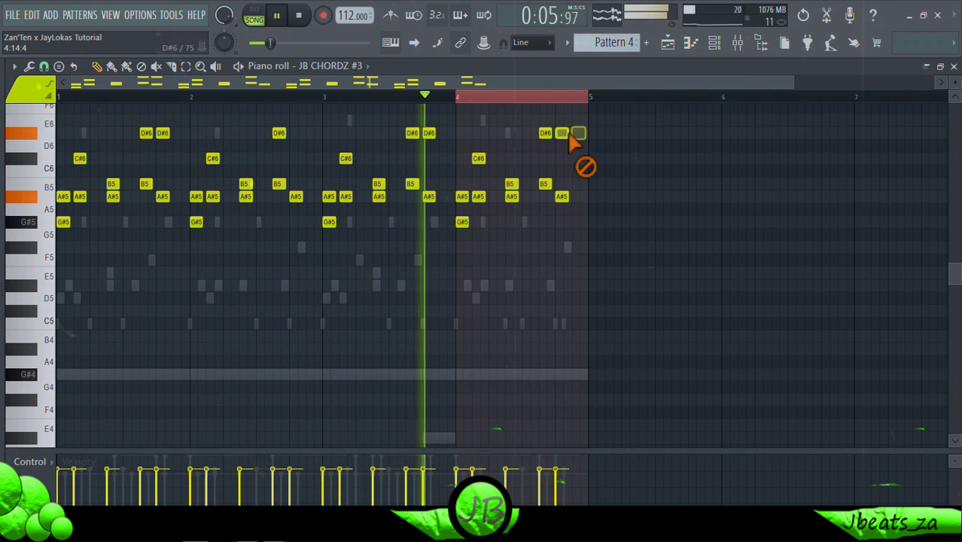
pyautogui.rightClick(561, 133)
pyautogui.hotkey('ctrl', 'Down')
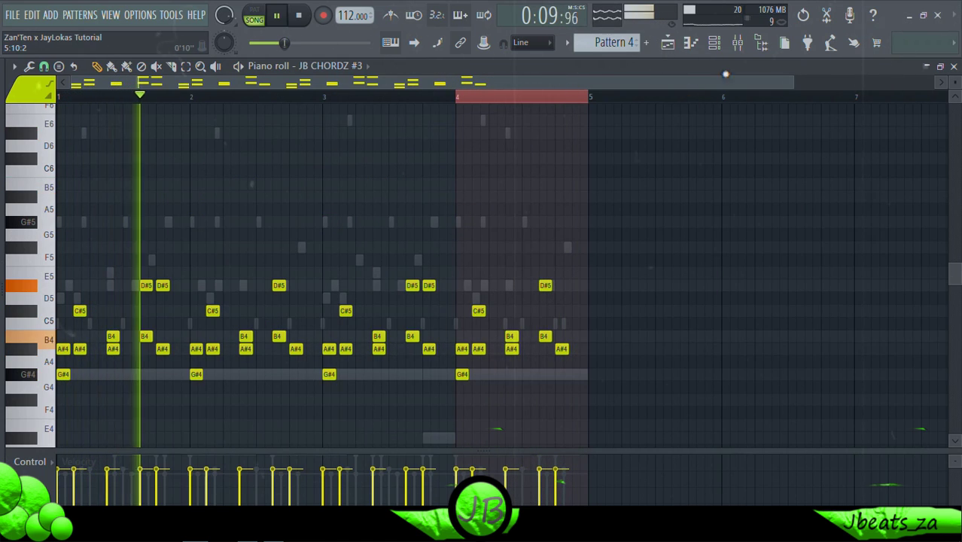
# Lower the Insert 15 fader to about -6.7 dB and insert Fruity Parametric EQ in its first effect slot.
pyautogui.click(738, 43)
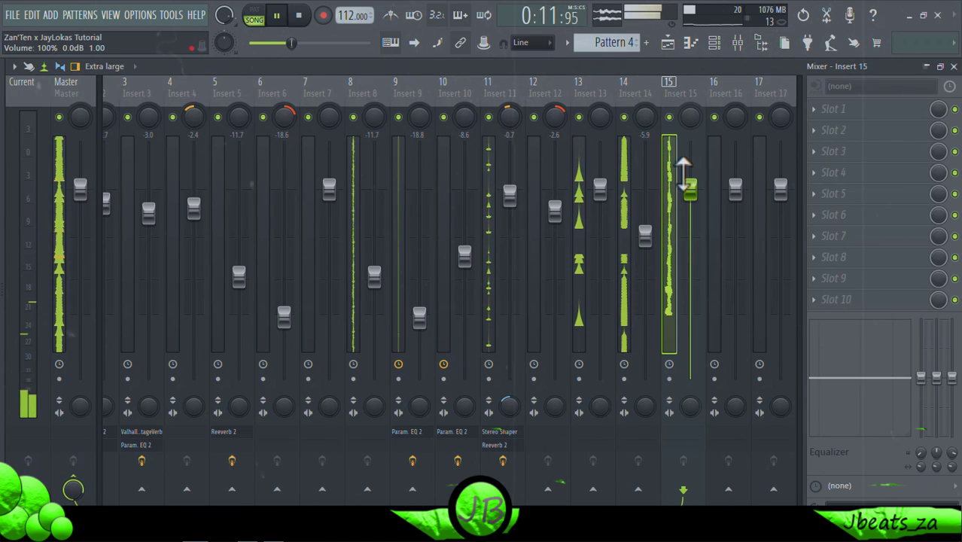
pyautogui.moveTo(684, 173); pyautogui.dragTo(684, 226)
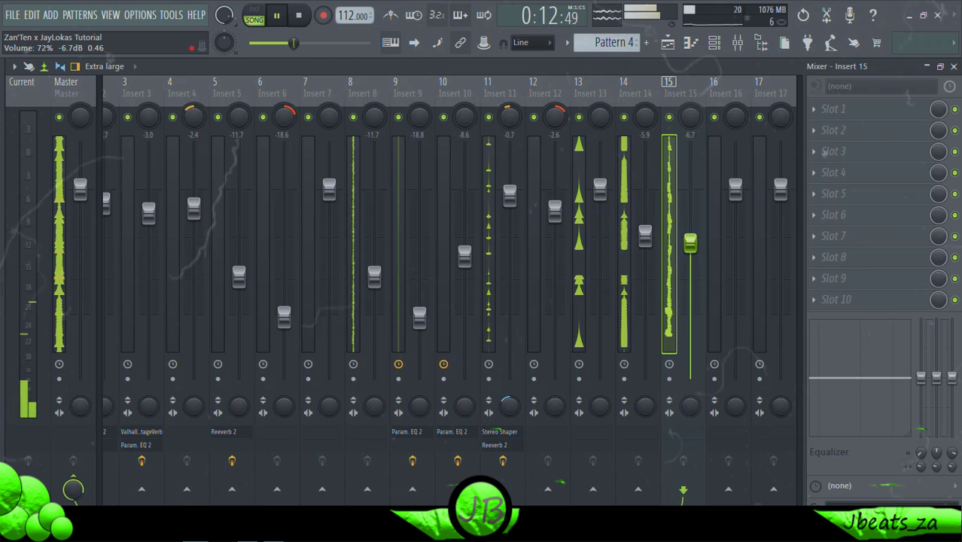
pyautogui.click(832, 112)
pyautogui.moveTo(824, 128)
pyautogui.click(424, 341)
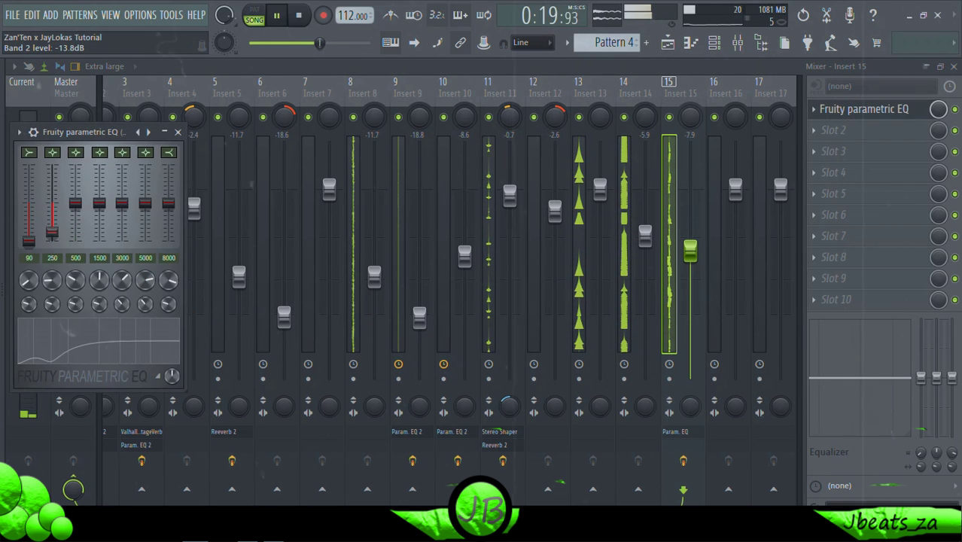
# Close the parametric EQ window and reset the Master track's stereo separation.
pyautogui.click(165, 133)
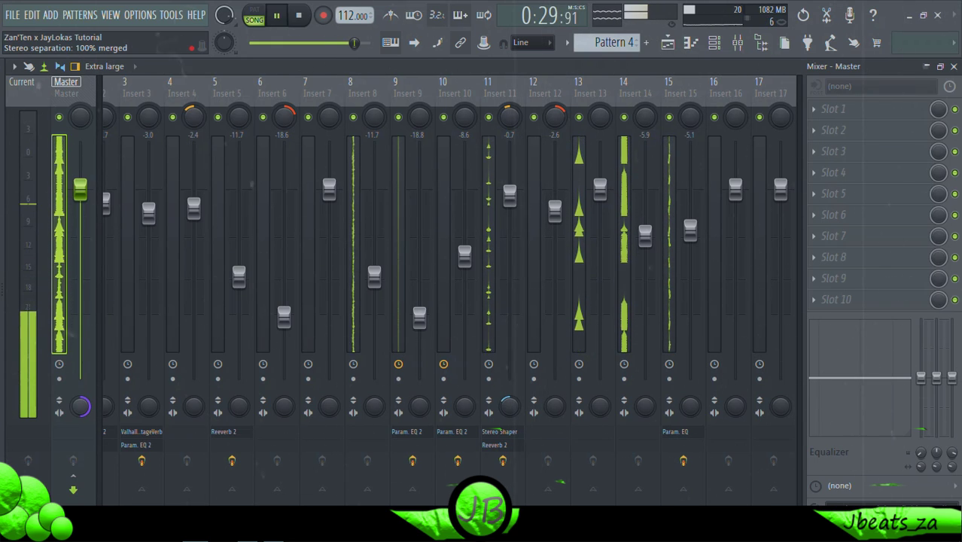
pyautogui.rightClick(80, 407)
pyautogui.click(114, 300)
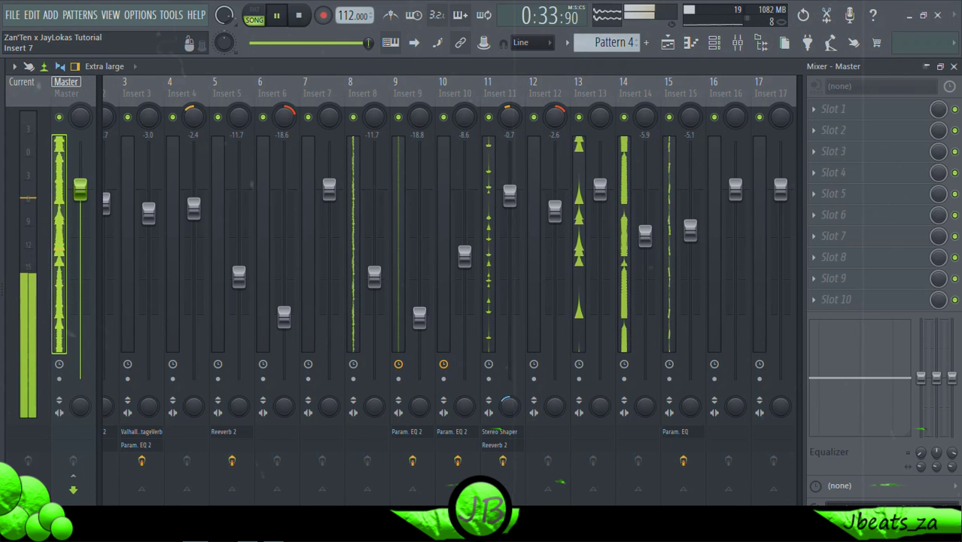
pyautogui.scroll(1, 387, 226)
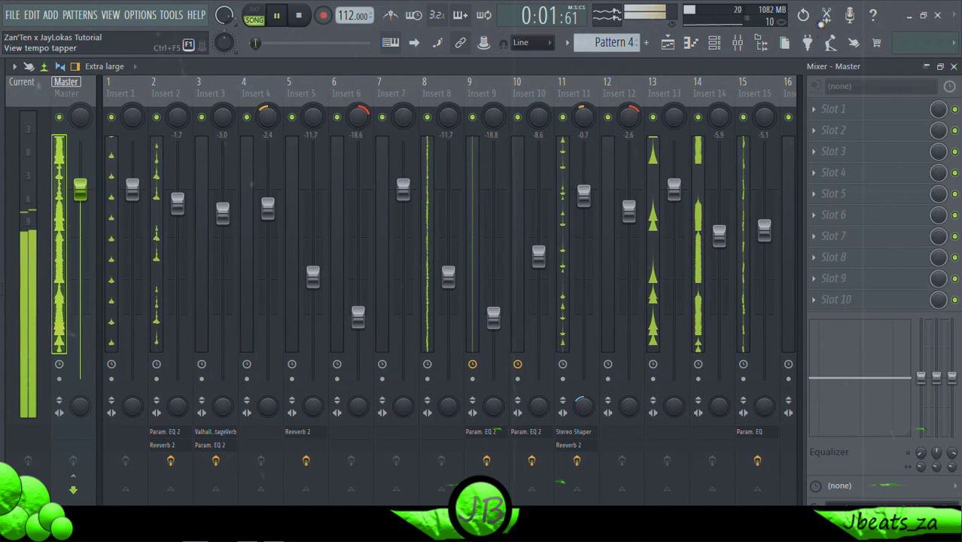
pyautogui.click(672, 43)
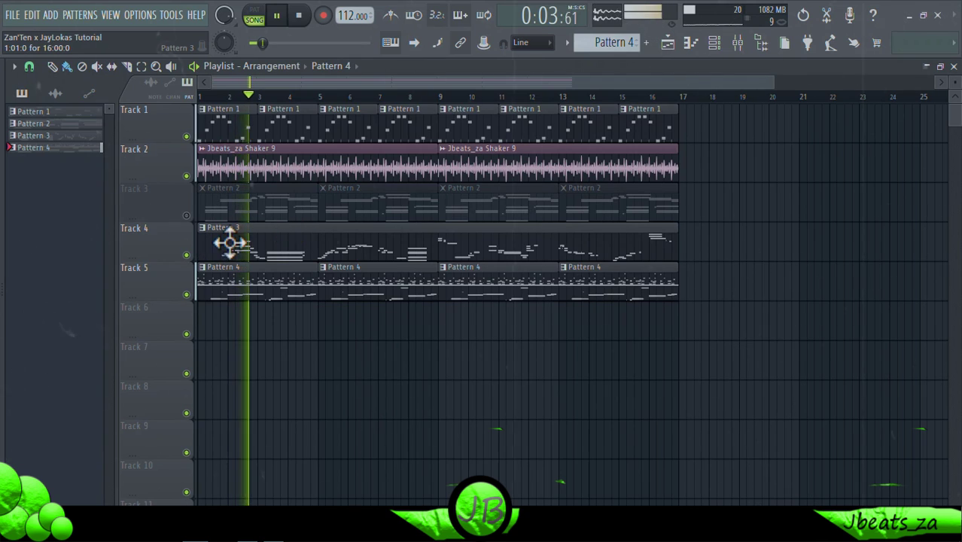
pyautogui.click(716, 44)
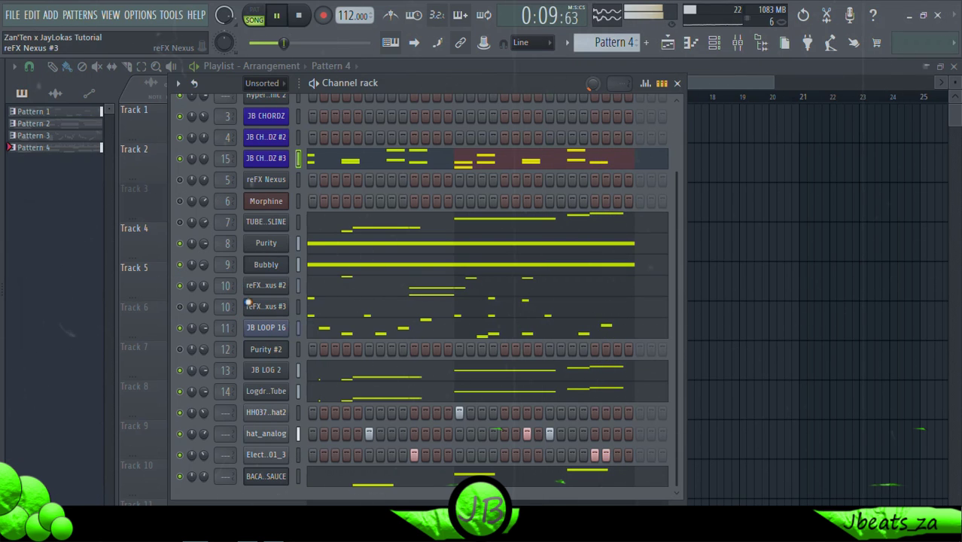
pyautogui.click(741, 51)
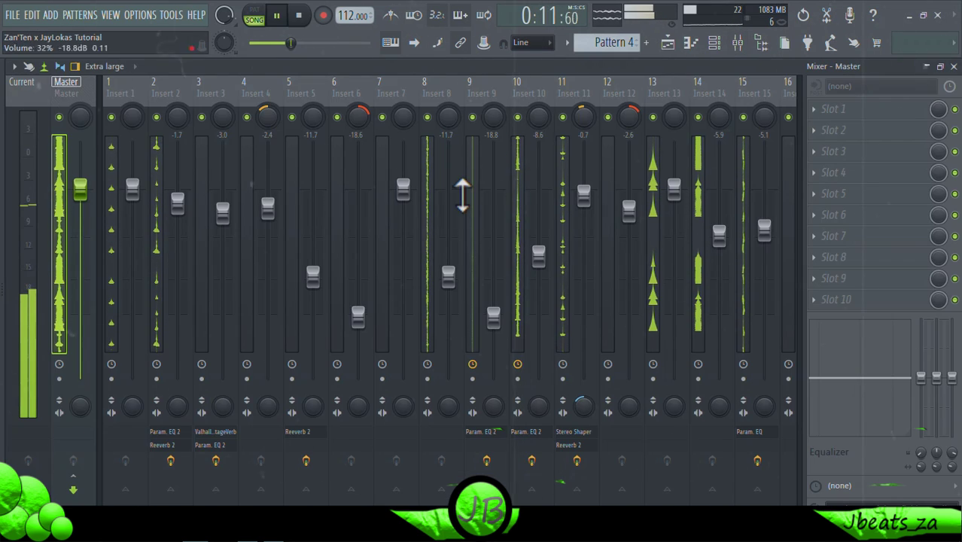
# Split Pattern 4 and Pattern 2 by channel in the playlist's pattern list.
pyautogui.click(669, 46)
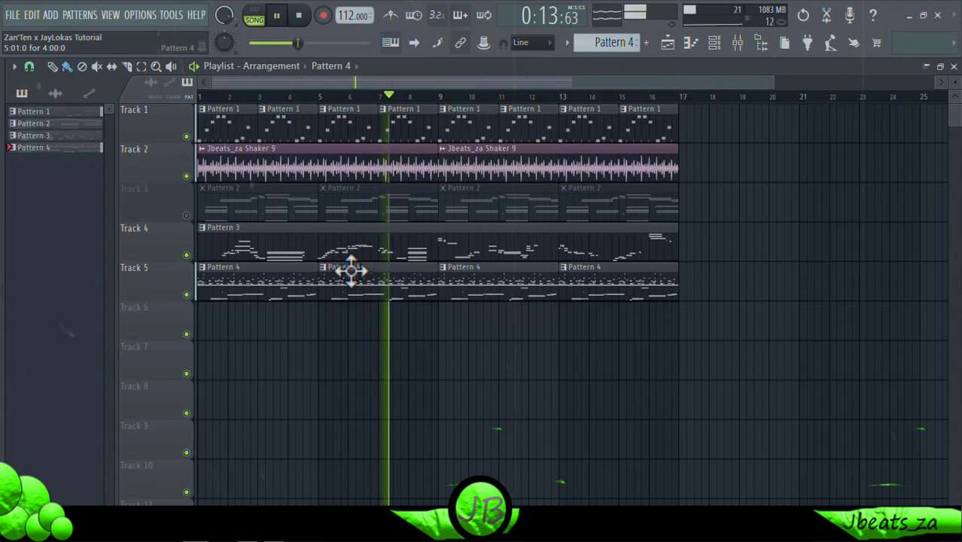
pyautogui.rightClick(85, 148)
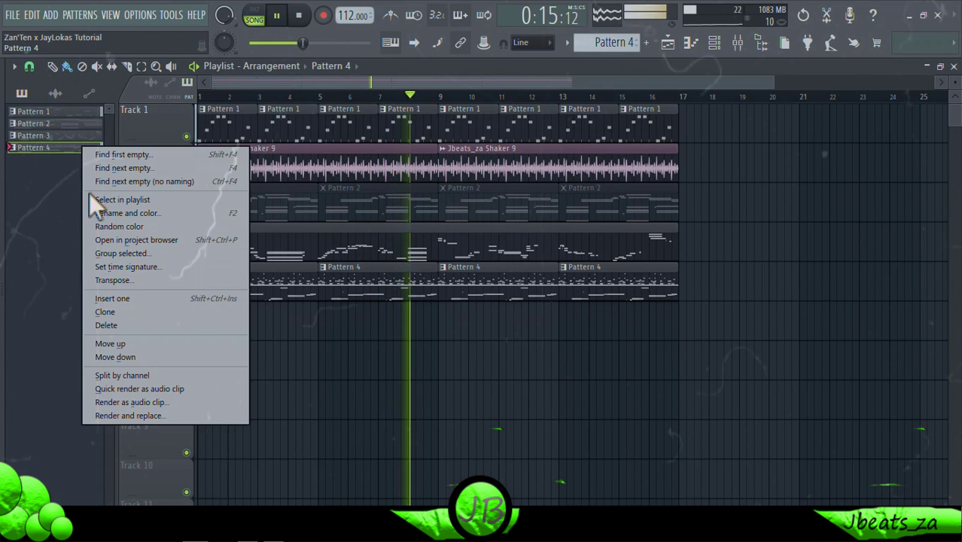
pyautogui.click(130, 376)
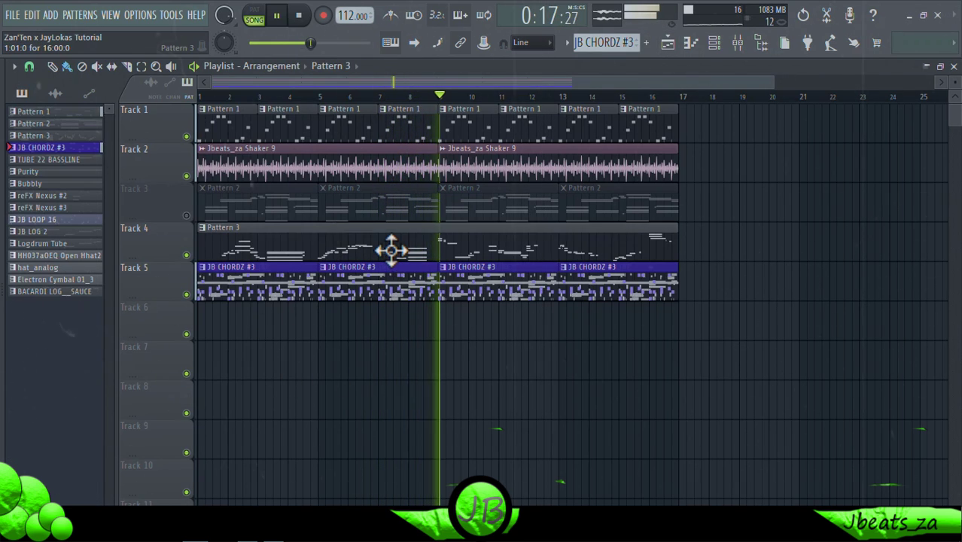
pyautogui.click(91, 137)
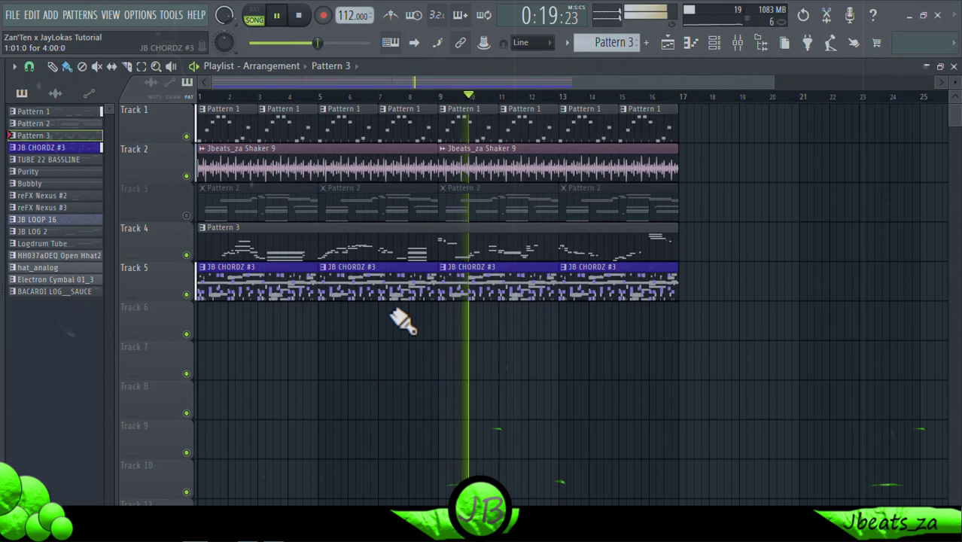
pyautogui.click(398, 199)
pyautogui.rightClick(75, 121)
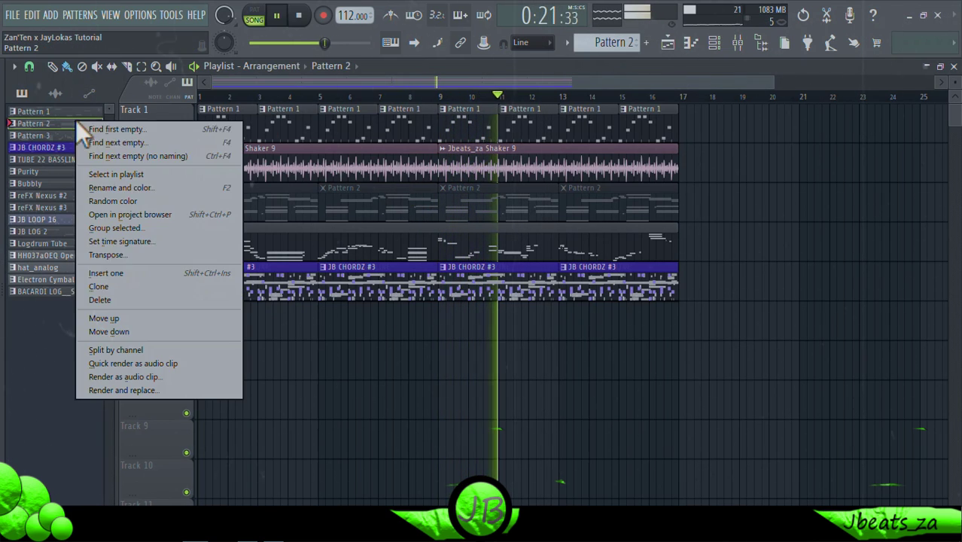
pyautogui.click(122, 351)
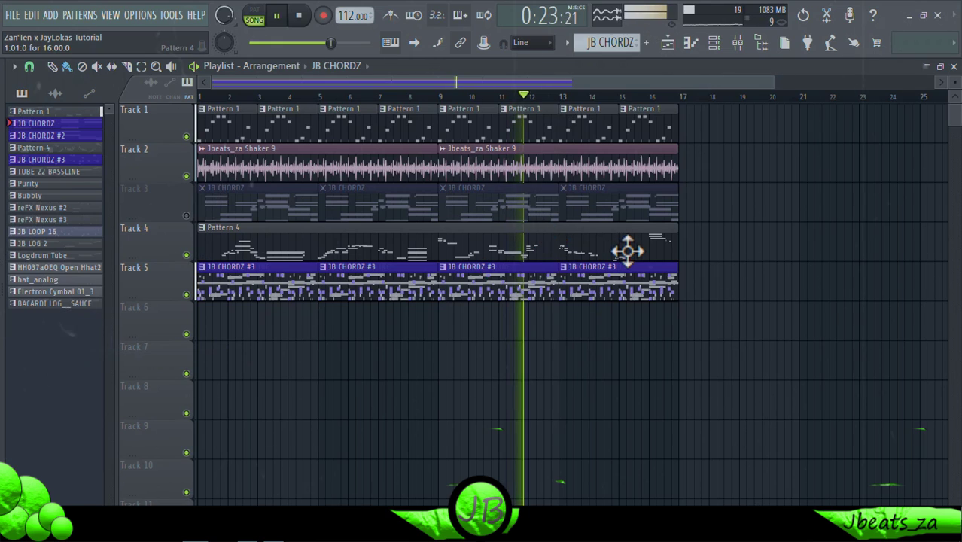
# Delete the four JB CHORDZ #3 clips from Track 5 and the four JB CHORDZ clips from Track 3.
pyautogui.rightClick(618, 282)
pyautogui.rightClick(511, 275)
pyautogui.rightClick(377, 283)
pyautogui.rightClick(241, 290)
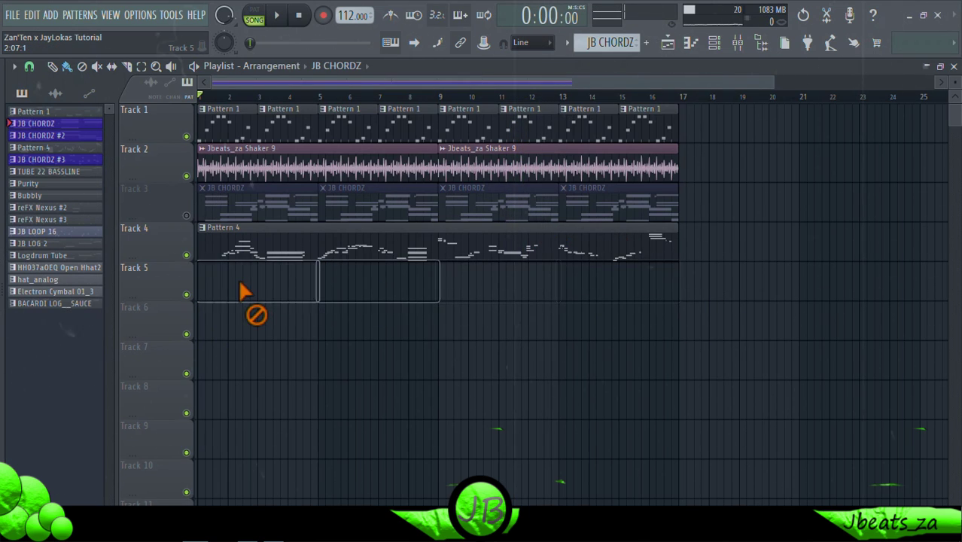
pyautogui.click(661, 213)
pyautogui.rightClick(617, 213)
pyautogui.rightClick(497, 215)
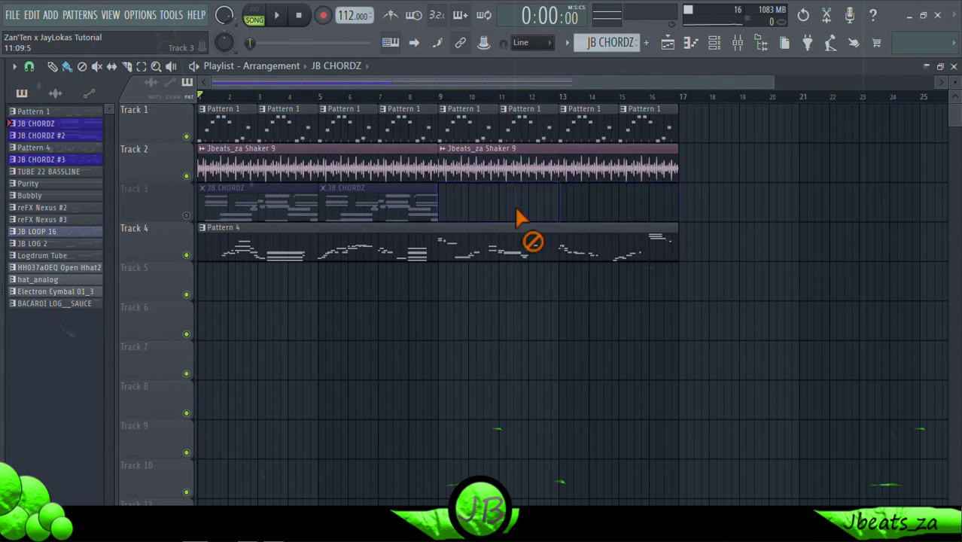
pyautogui.rightClick(376, 216)
pyautogui.rightClick(256, 216)
# Move the long melody clip from Track 4 to Track 5 so that it starts at bar 33.
pyautogui.scroll(-2, 378, 252)
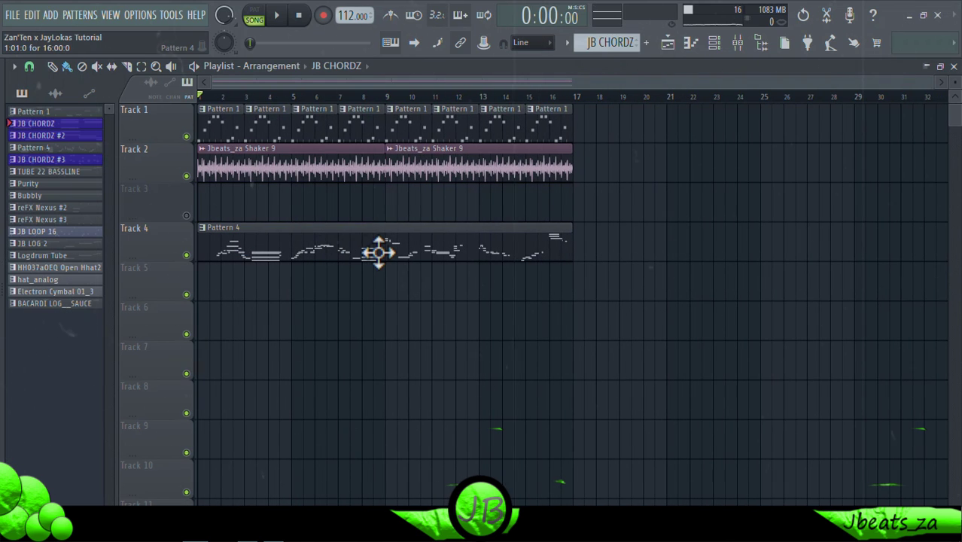
pyautogui.moveTo(334, 234); pyautogui.dragTo(681, 267)
pyautogui.scroll(-2, 683, 268)
pyautogui.moveTo(667, 278); pyautogui.dragTo(841, 262)
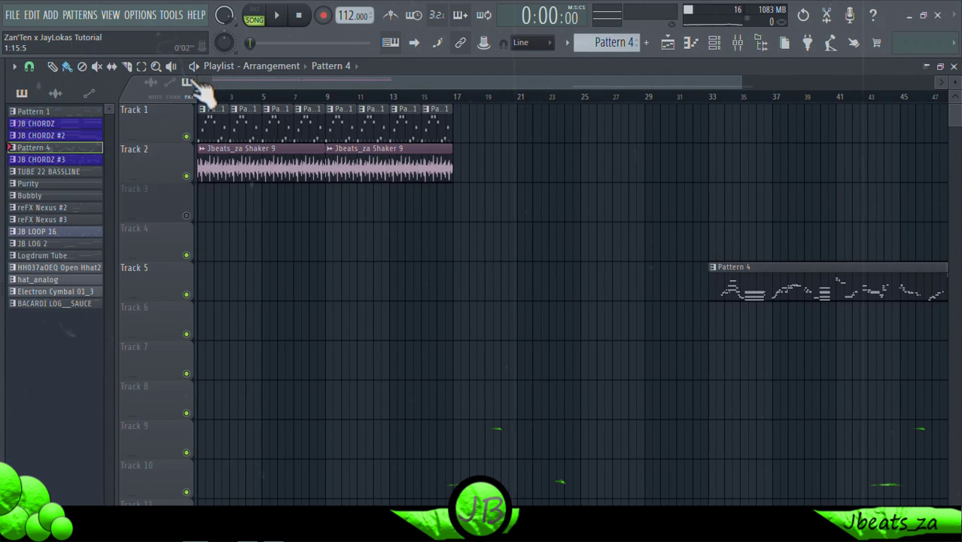
# Select all clips on Tracks 1 and 2 and duplicate them twice to fill the arrangement through bar 48.
pyautogui.click(141, 66)
pyautogui.moveTo(451, 182); pyautogui.dragTo(170, 91)
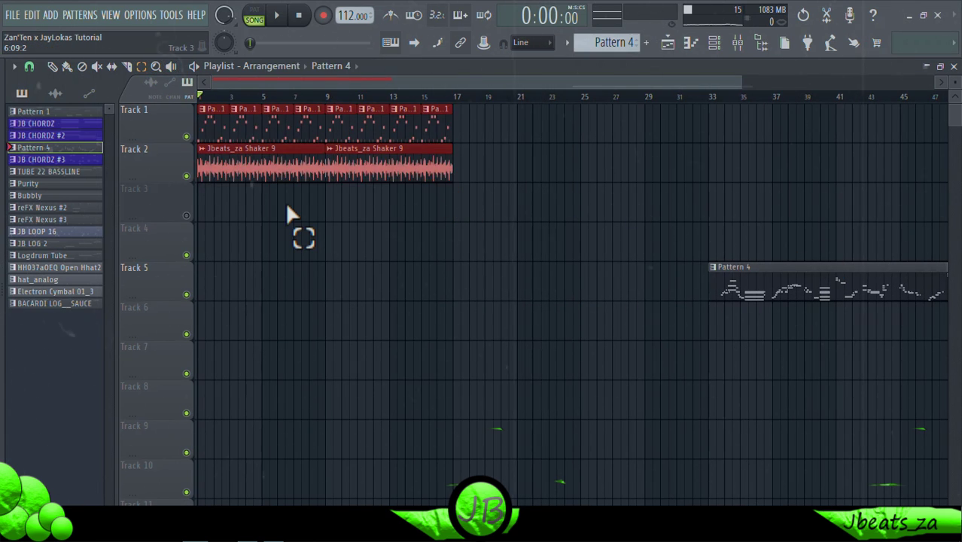
pyautogui.hotkey('ctrl', 'b')
pyautogui.hotkey('ctrl', 'b')
pyautogui.scroll(-1, 385, 279)
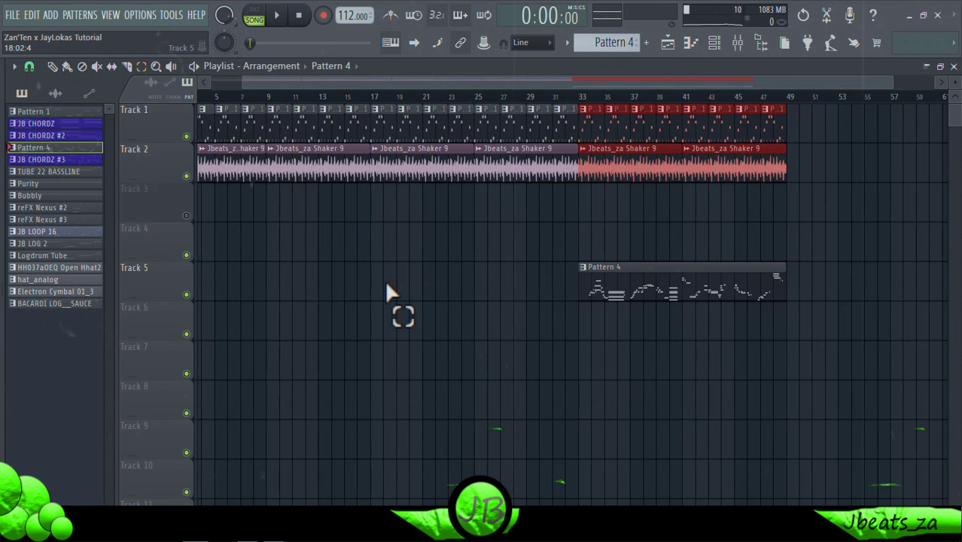
pyautogui.scroll(-1, 385, 286)
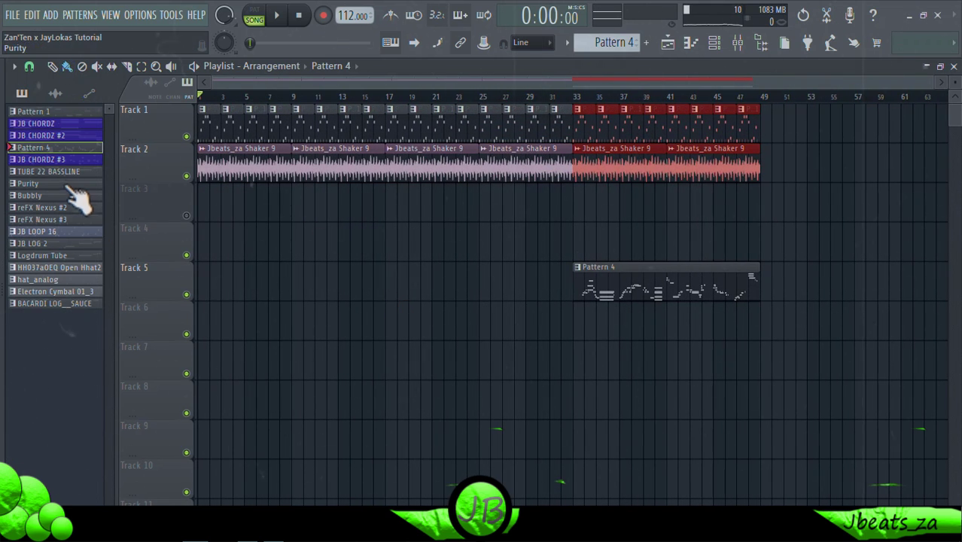
# Unmute Track 3 and lay JB CHORDZ clips back to back on it from bar 17 through bar 48.
pyautogui.click(60, 160)
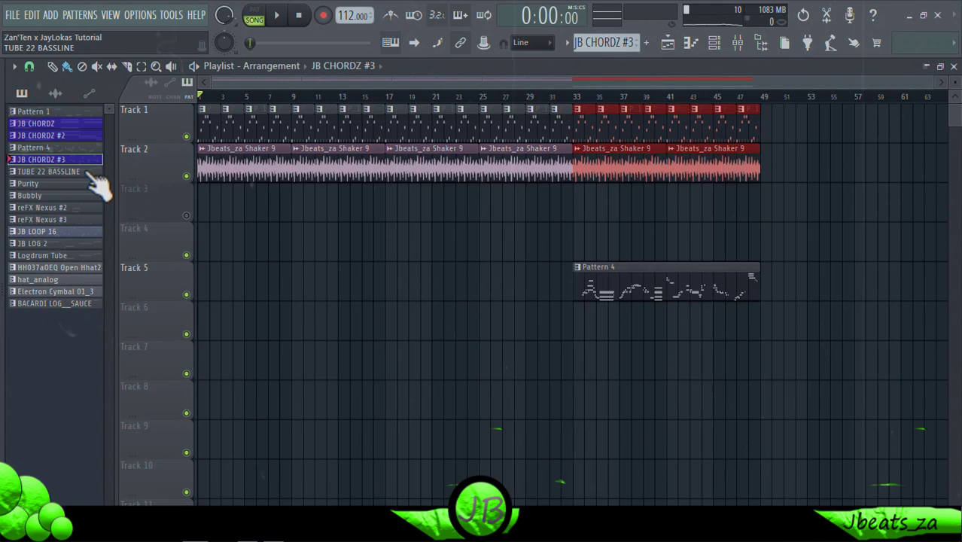
pyautogui.moveTo(97, 124); pyautogui.dragTo(391, 200)
pyautogui.click(187, 215)
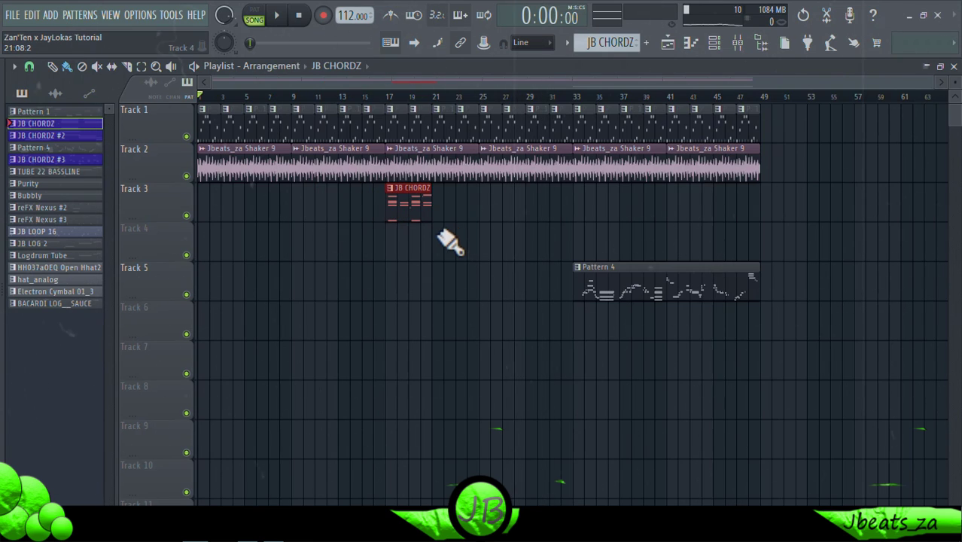
pyautogui.moveTo(449, 242); pyautogui.dragTo(750, 251)
pyautogui.moveTo(734, 202); pyautogui.dragTo(734, 198)
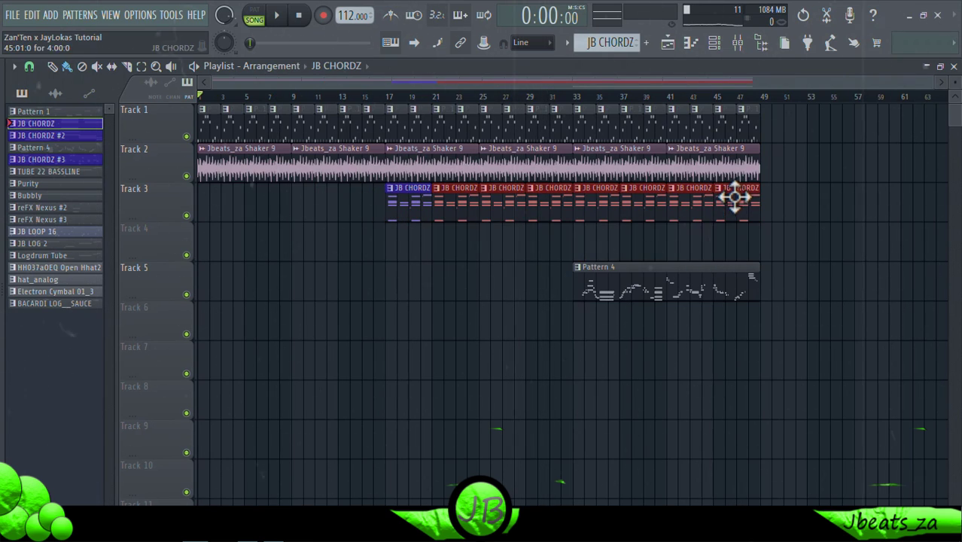
# Place the BA Crash_2 sample from the FX folder on Track 4 at bar 17 and set its channel volume to 20%.
pyautogui.moveTo(3, 194)
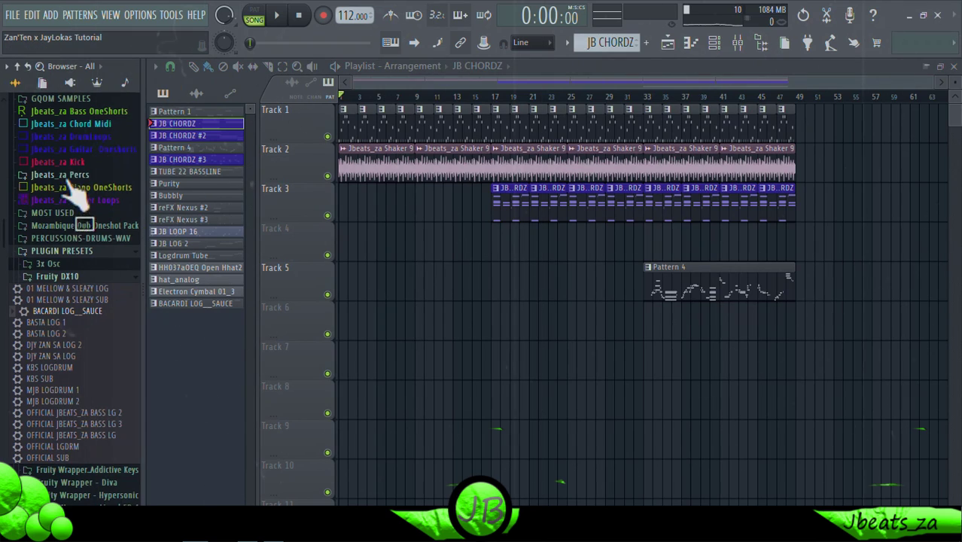
pyautogui.scroll(3, 84, 151)
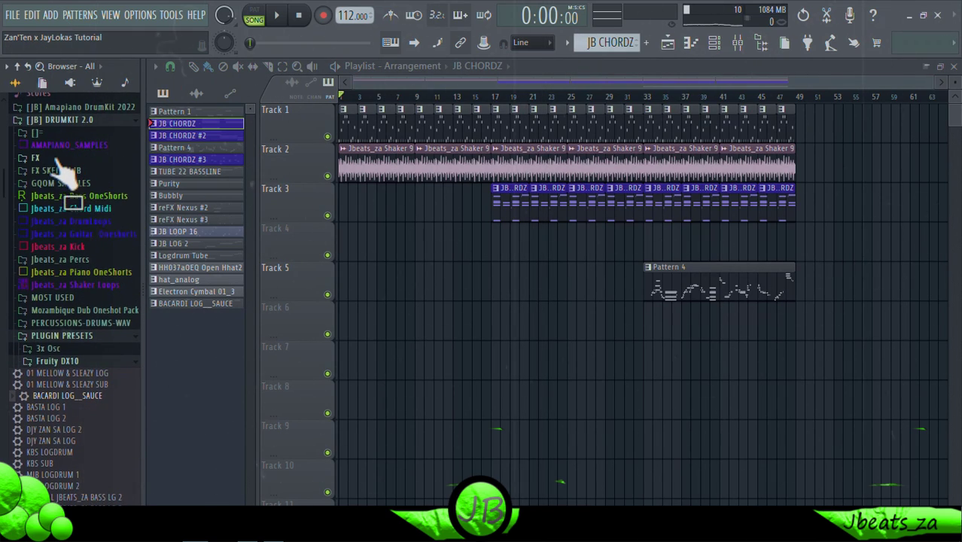
pyautogui.click(57, 158)
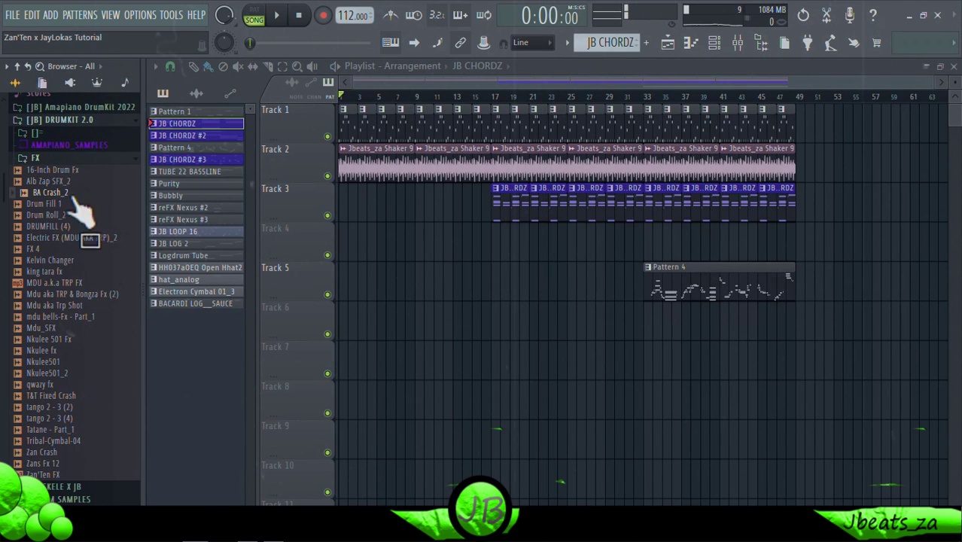
pyautogui.moveTo(76, 203); pyautogui.dragTo(389, 248)
pyautogui.doubleClick(388, 245)
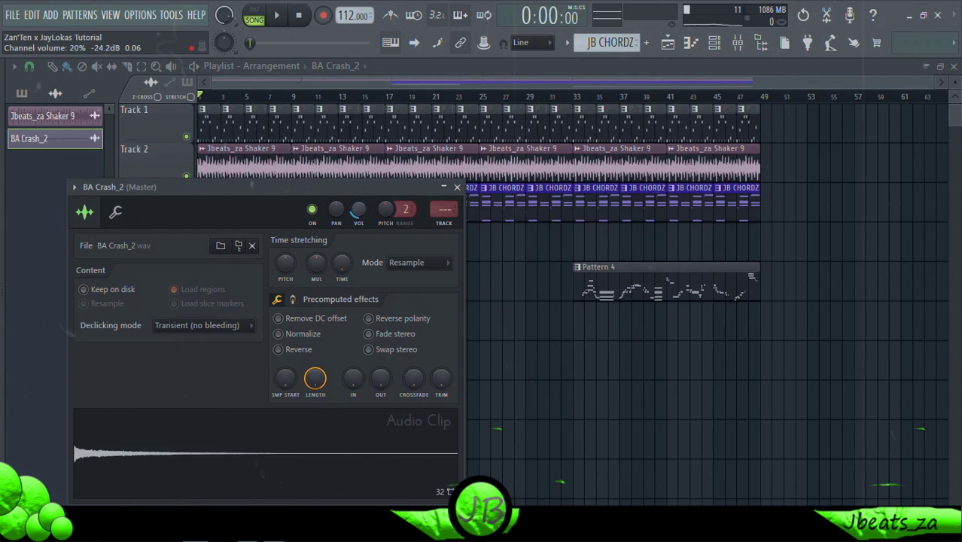
pyautogui.click(457, 187)
# Place Biza FX 112 from Skele x Jbeats_za SAMPLES on Track 5 at bar 13 with 23% channel volume, and play from there.
pyautogui.moveTo(6, 239)
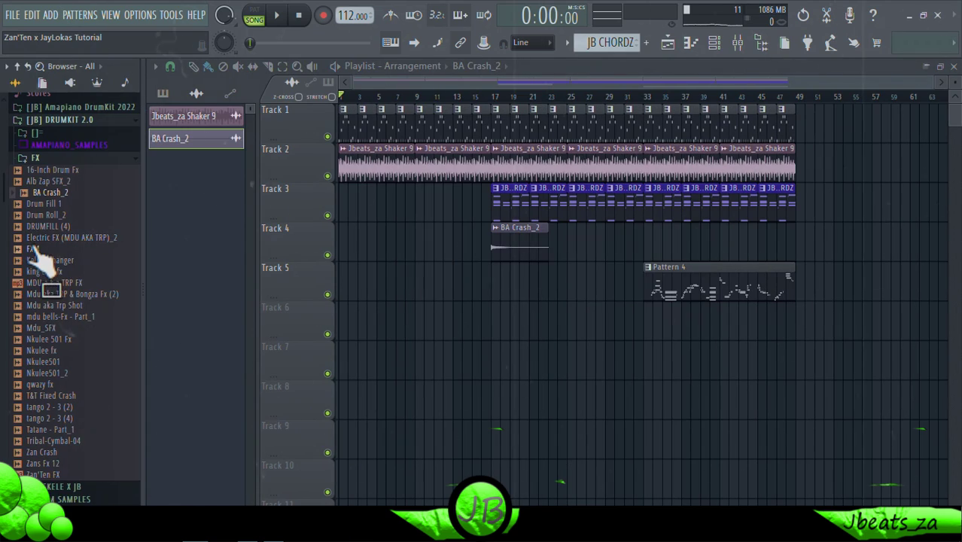
pyautogui.click(50, 159)
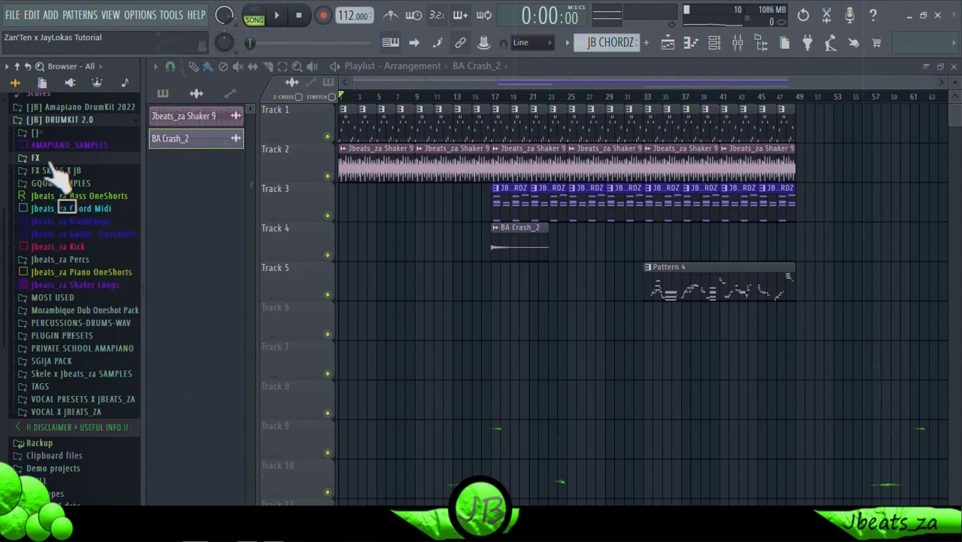
pyautogui.click(81, 374)
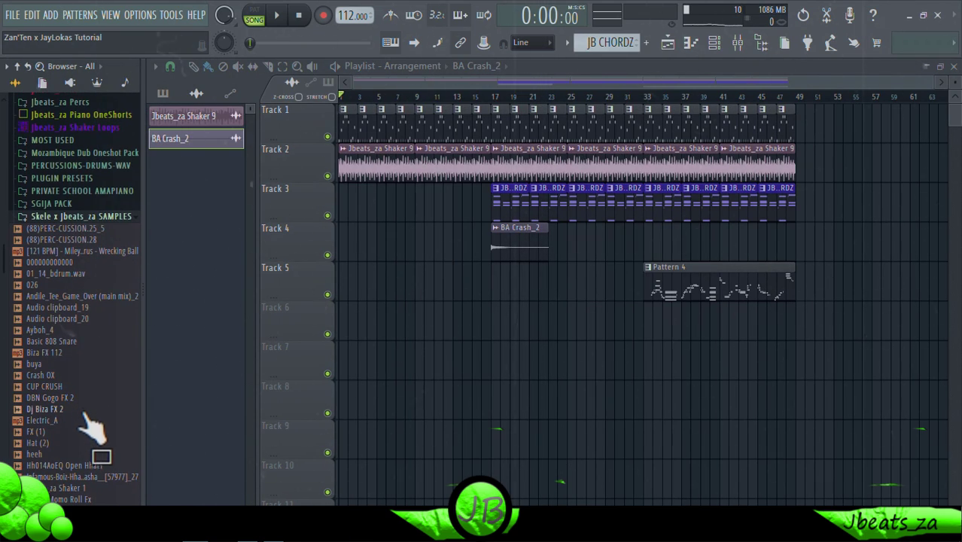
pyautogui.moveTo(79, 361); pyautogui.dragTo(414, 283)
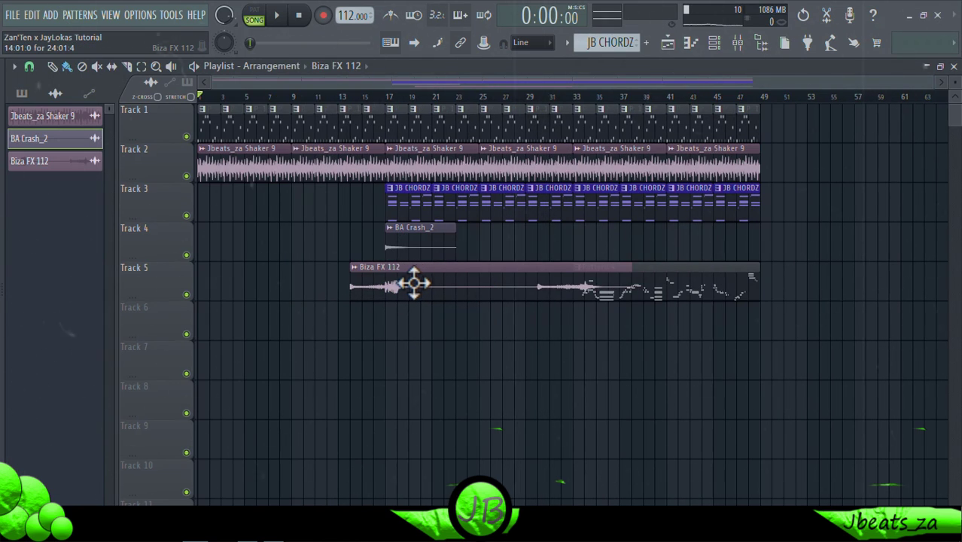
pyautogui.doubleClick(407, 283)
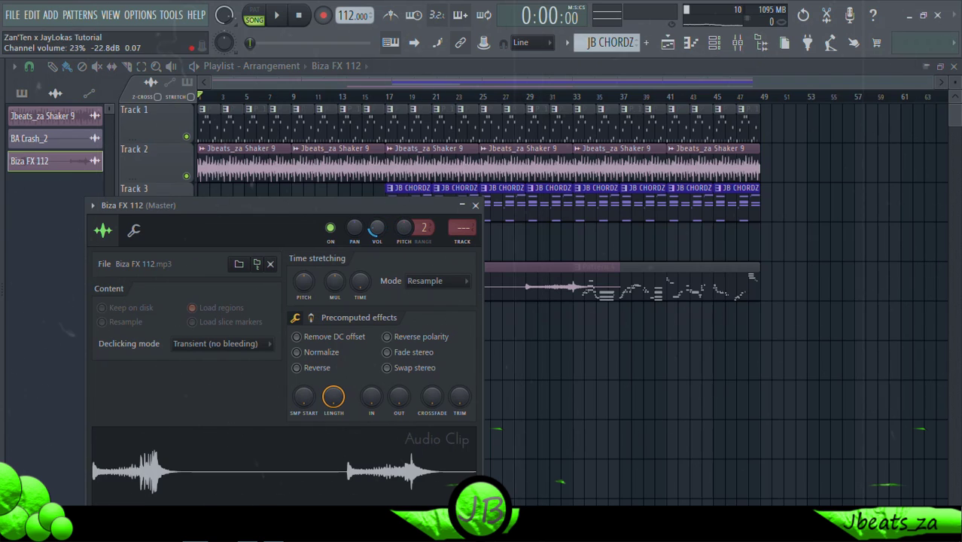
pyautogui.click(342, 98)
pyautogui.press('space')
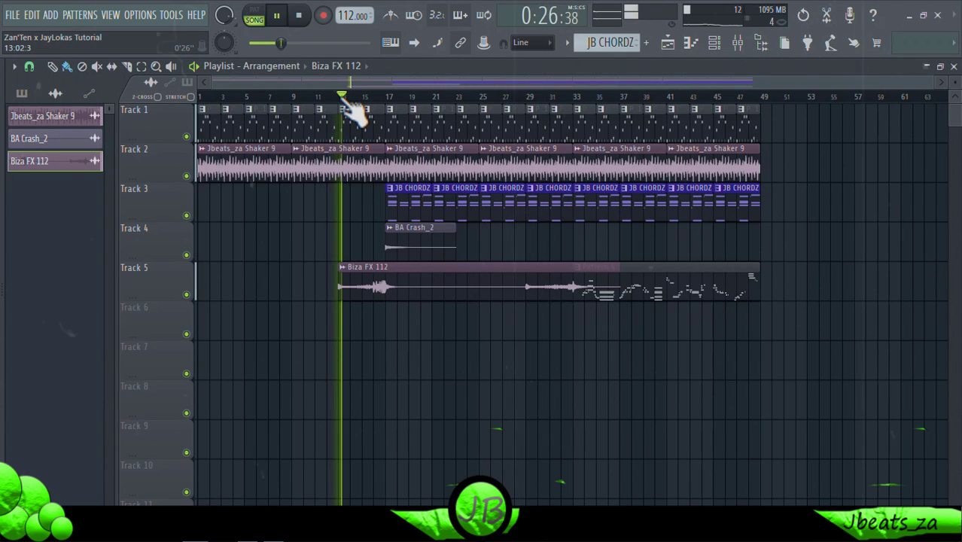
# Switch the playlist picker back to patterns and list all channels in the channel rack.
pyautogui.click(21, 92)
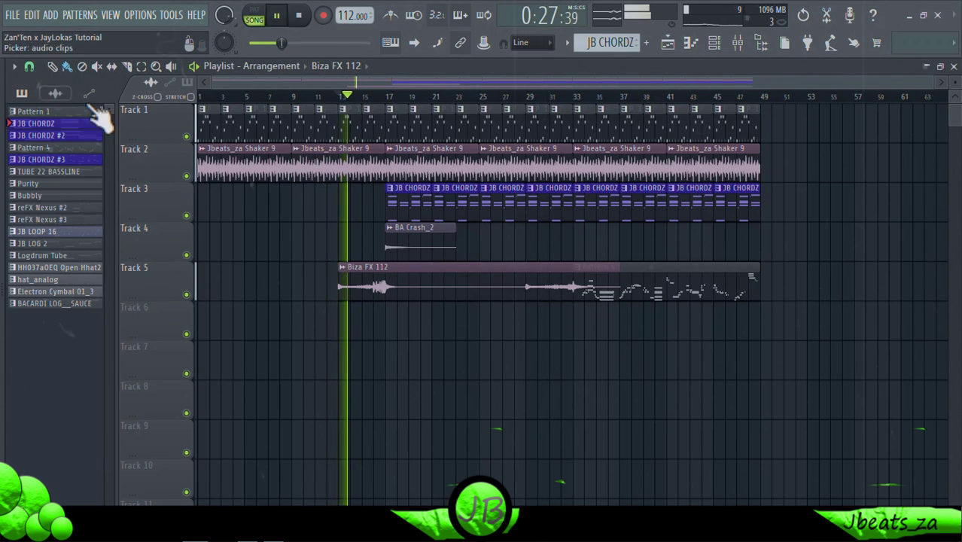
pyautogui.click(713, 43)
pyautogui.click(737, 43)
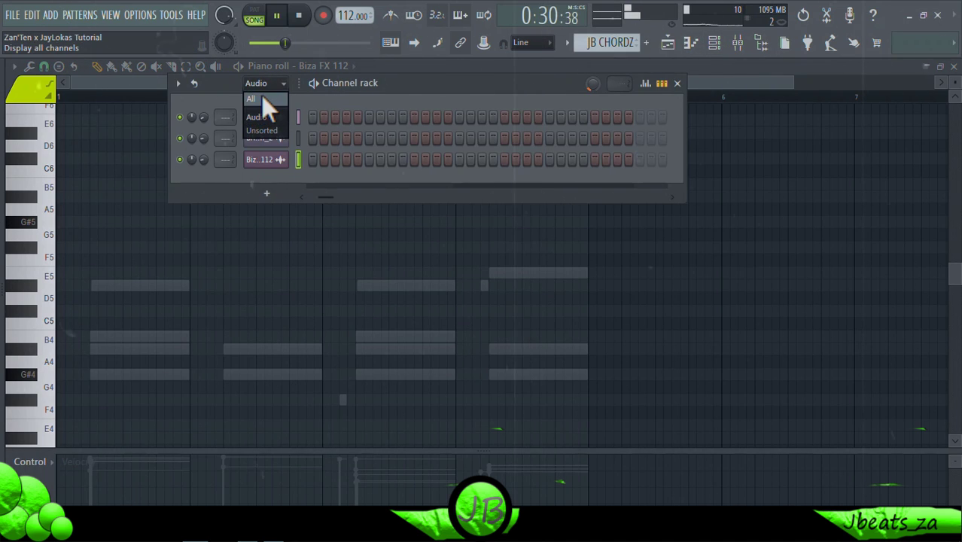
pyautogui.click(260, 99)
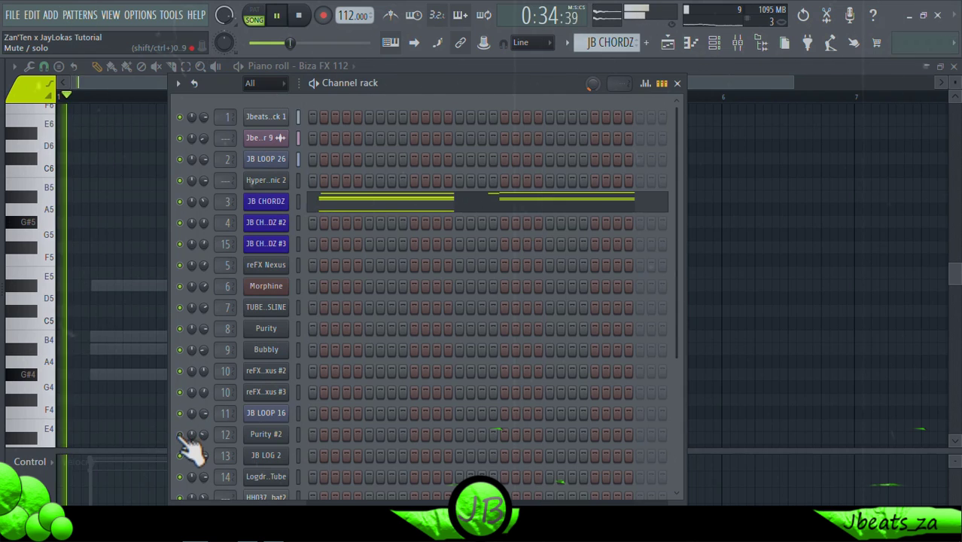
# Return to the playlist and place two JB CHORDZ #2 clips back to back on Track 6 from bar 25 through bar 32.
pyautogui.scroll(-3, 355, 411)
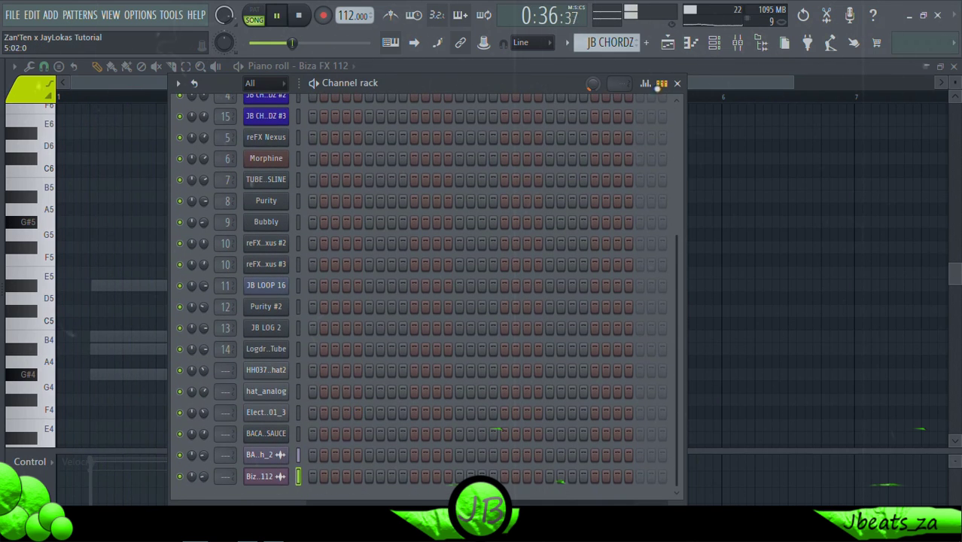
pyautogui.click(667, 43)
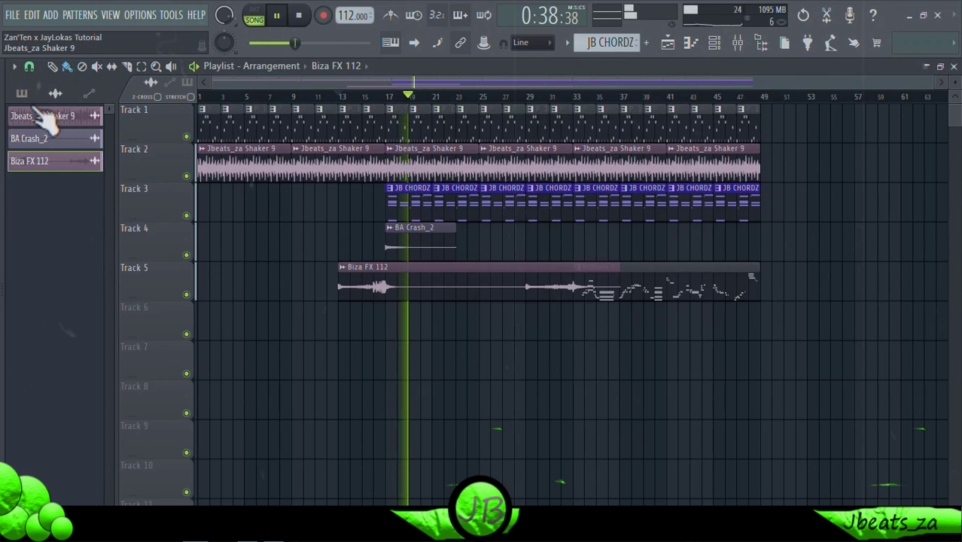
pyautogui.click(58, 94)
pyautogui.moveTo(76, 135)
pyautogui.mouseDown()
pyautogui.moveTo(489, 274)
pyautogui.moveTo(498, 318)
pyautogui.moveTo(575, 337)
pyautogui.mouseUp()
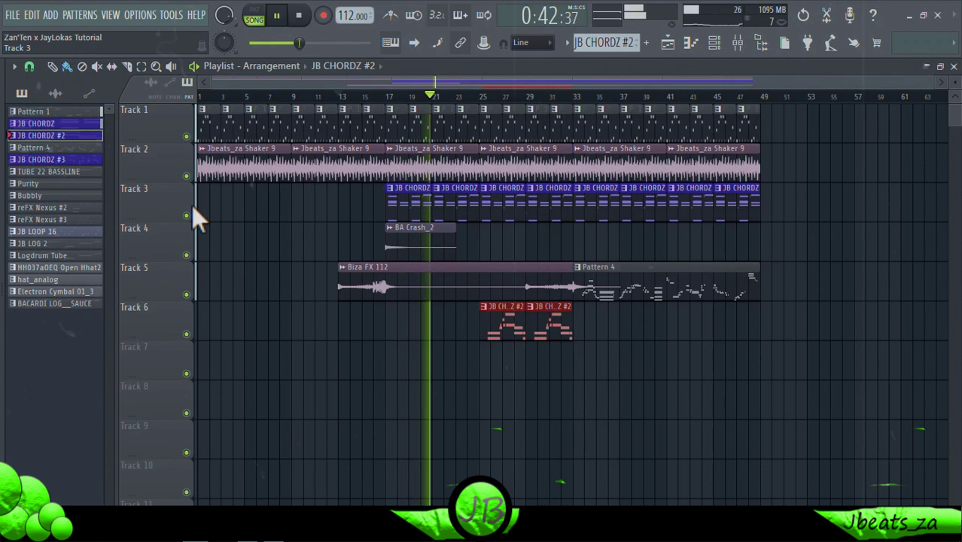
# Place two JB CHORDZ #3 clips on Track 7 at bars 25 and 29.
pyautogui.click(92, 160)
pyautogui.click(489, 365)
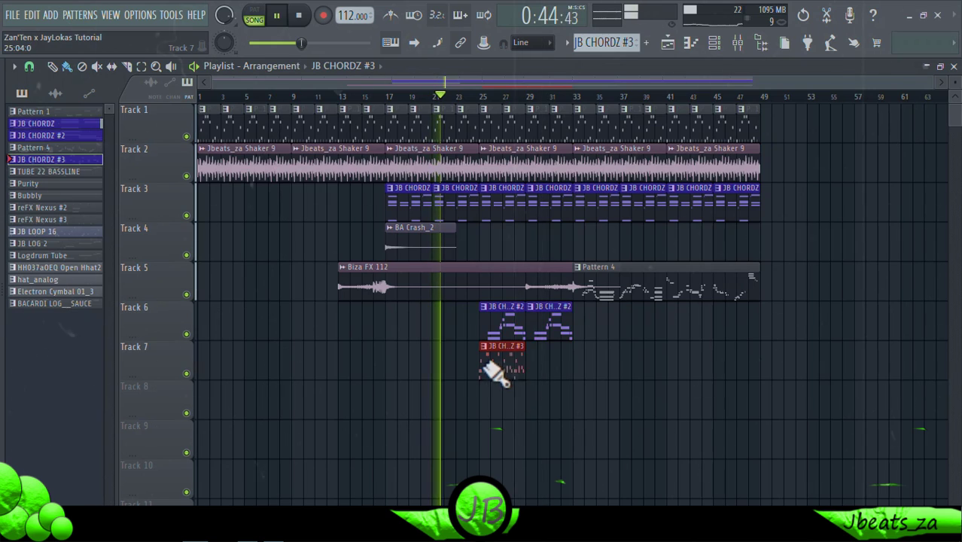
pyautogui.click(537, 369)
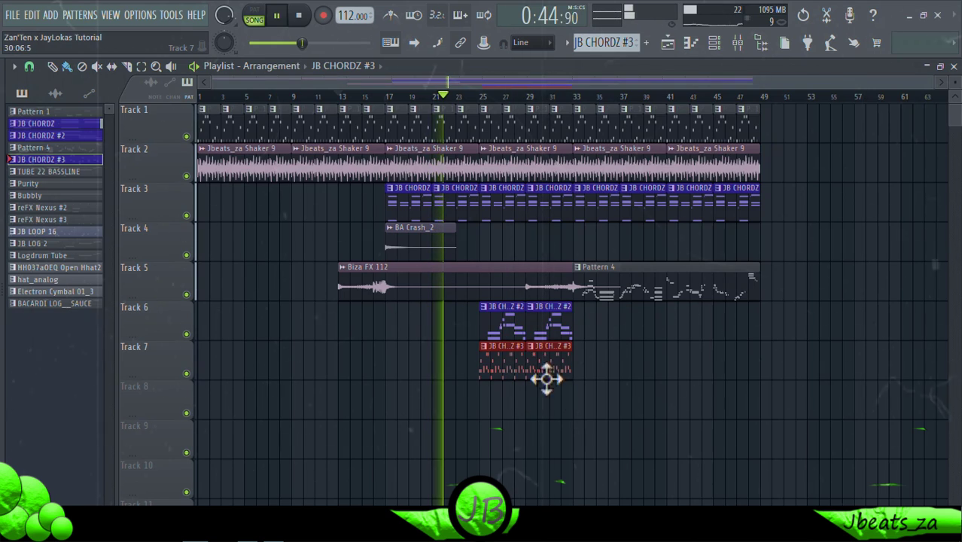
# Lay Bubbly clips back to back on Track 8 from bar 33 through bar 48, discarding the Purity clip placed along with them.
pyautogui.click(83, 171)
pyautogui.click(83, 184)
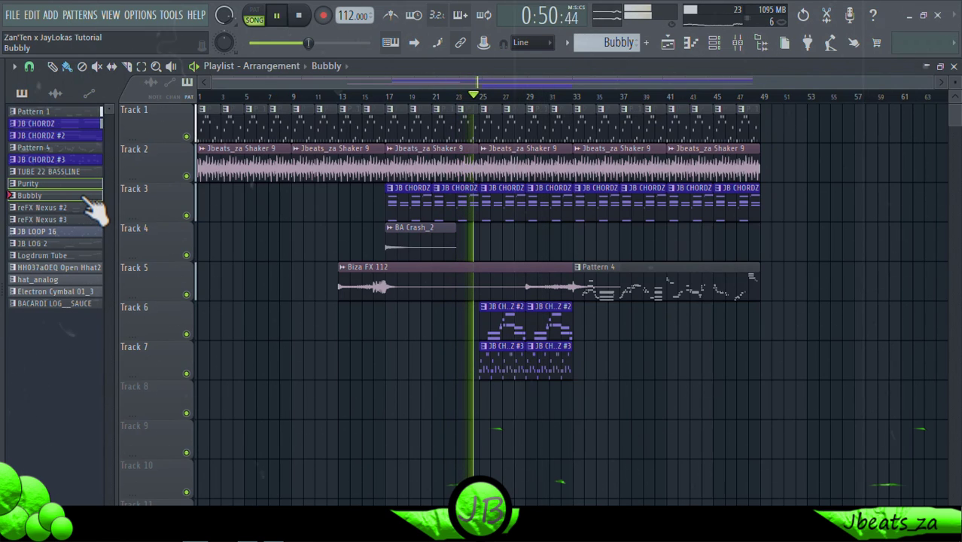
pyautogui.moveTo(86, 198); pyautogui.dragTo(630, 411)
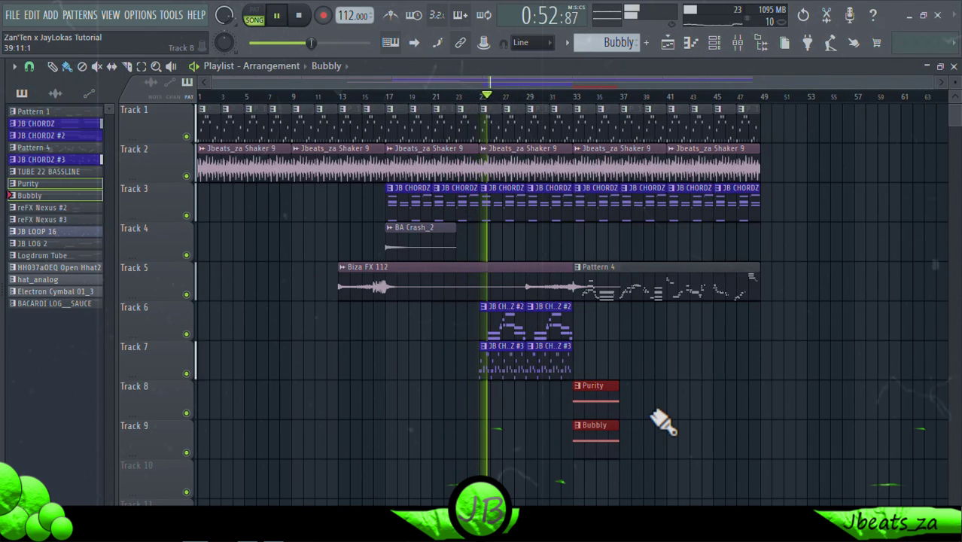
pyautogui.rightClick(606, 400)
pyautogui.moveTo(604, 363); pyautogui.dragTo(605, 385)
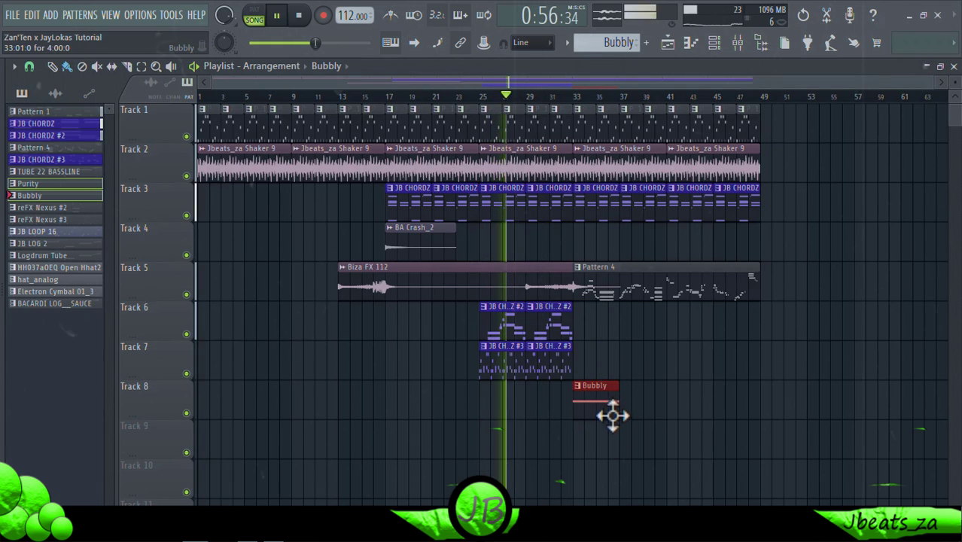
pyautogui.moveTo(622, 425)
pyautogui.mouseDown()
pyautogui.moveTo(726, 449)
pyautogui.moveTo(734, 393)
pyautogui.mouseUp()
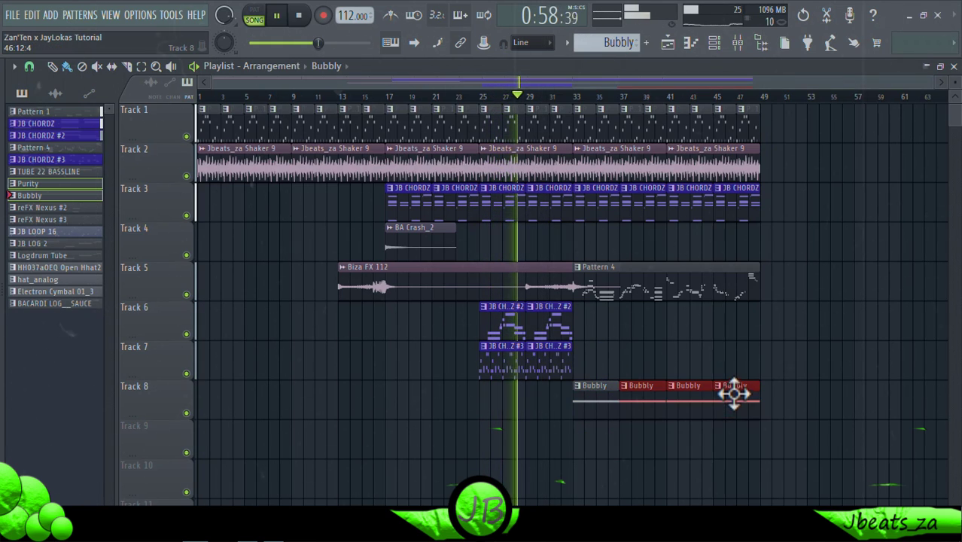
# Duplicate the two JB CHORDZ #2 clips on Track 6 so they repeat through bar 48.
pyautogui.click(141, 66)
pyautogui.moveTo(569, 338); pyautogui.dragTo(480, 302)
pyautogui.hotkey('ctrl', 'b')
pyautogui.hotkey('ctrl', 'b')
pyautogui.hotkey('ctrl', 'b')
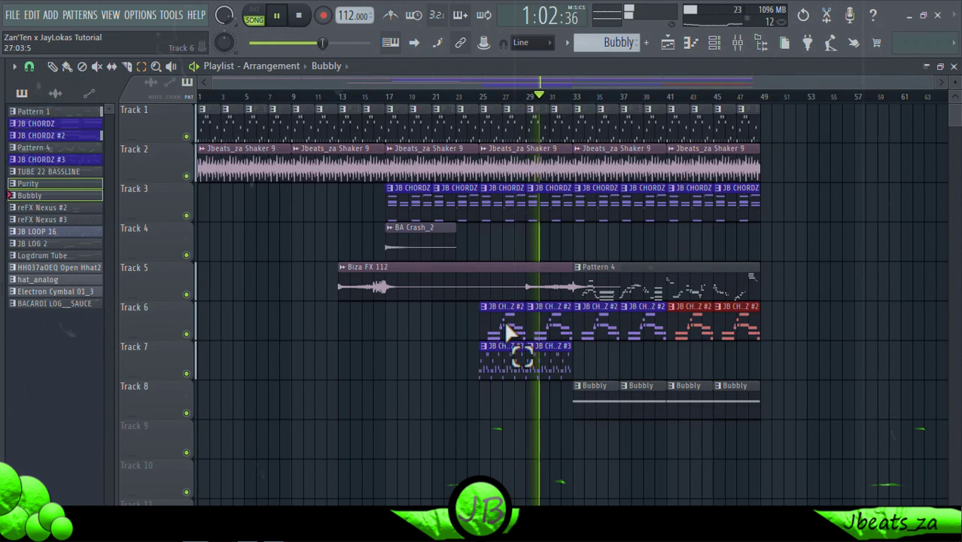
pyautogui.press('Delete')
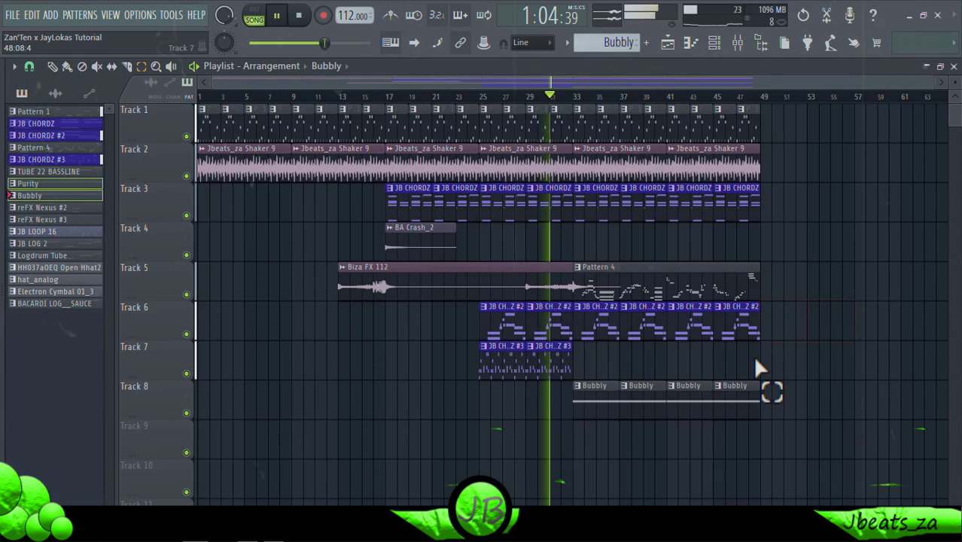
# Lay JB LOOP 16 clips back to back on Track 9 from bar 33 through bar 48.
pyautogui.click(67, 66)
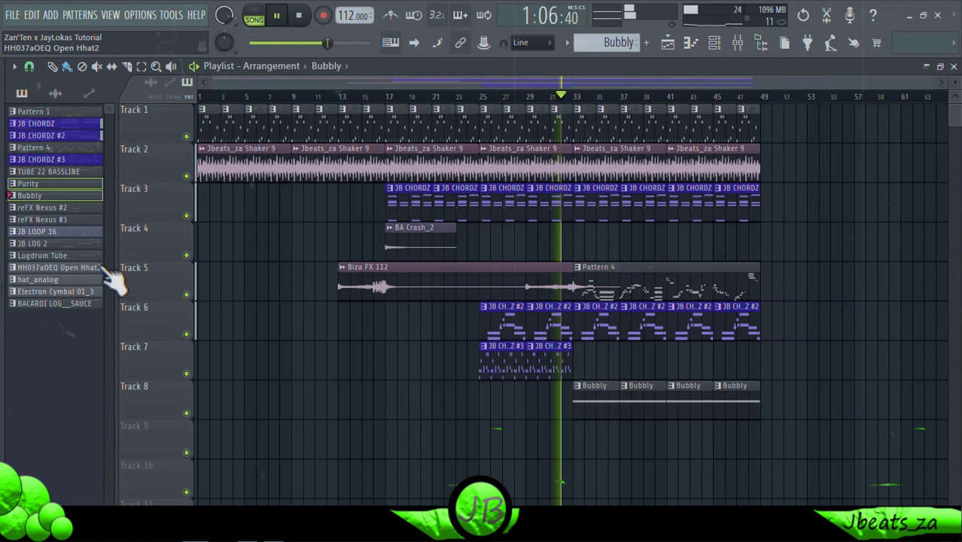
pyautogui.click(81, 233)
pyautogui.moveTo(595, 435); pyautogui.dragTo(764, 447)
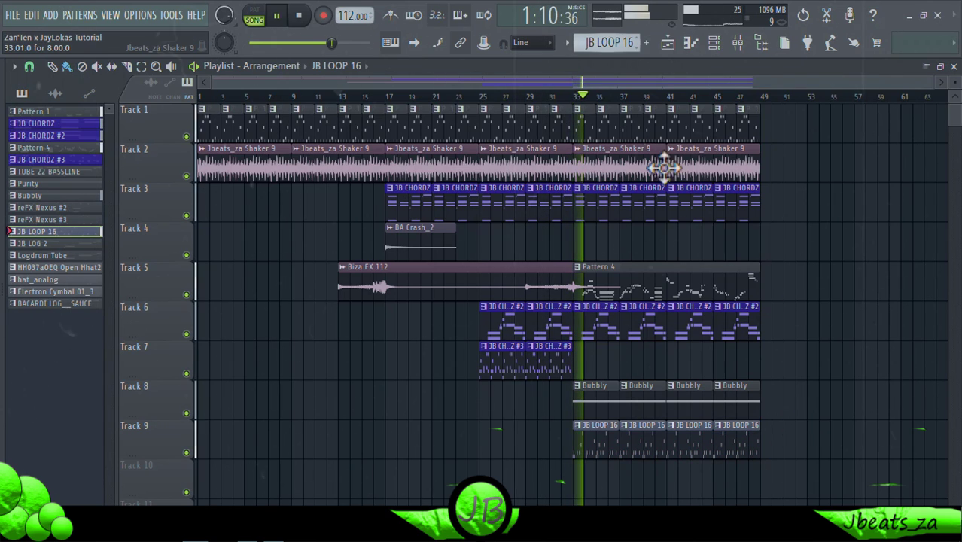
# Lower the mixer volumes of Insert 5 to -13.8 dB and Insert 11 to -4.4 dB.
pyautogui.click(736, 44)
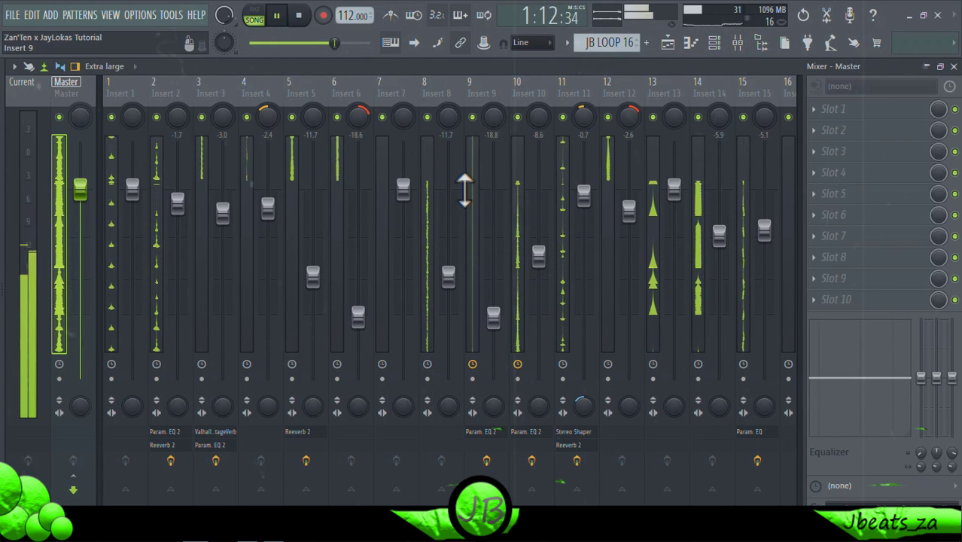
pyautogui.click(322, 308)
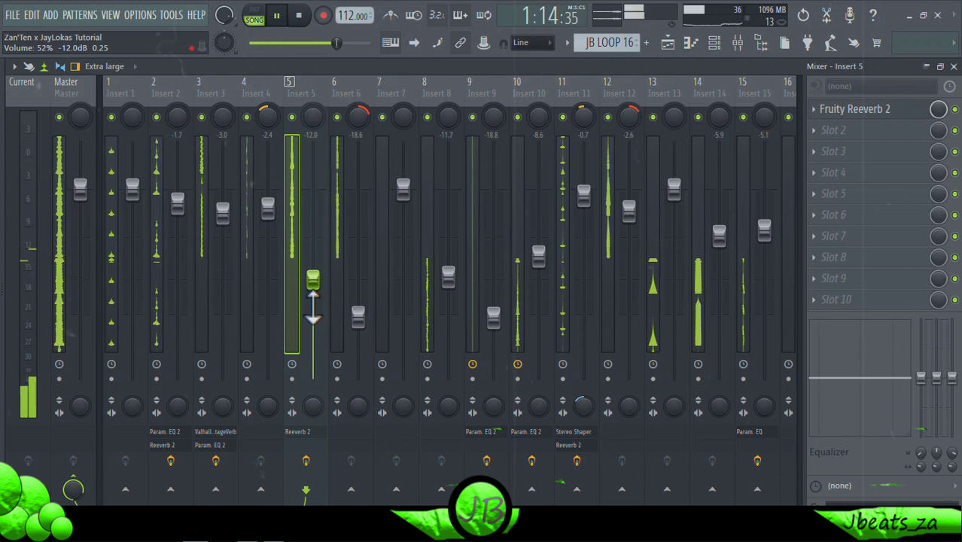
pyautogui.moveTo(313, 277); pyautogui.dragTo(312, 290)
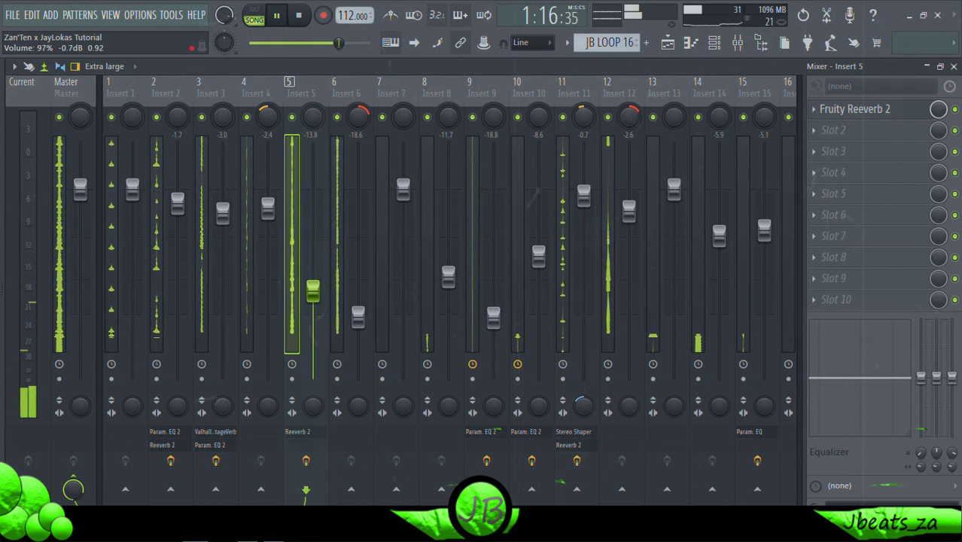
pyautogui.moveTo(583, 194); pyautogui.dragTo(583, 233)
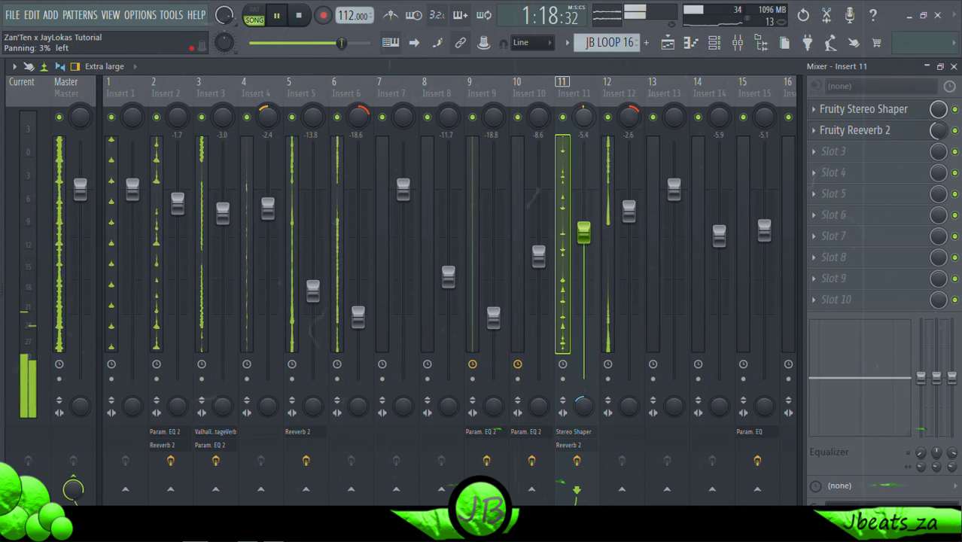
pyautogui.moveTo(583, 197); pyautogui.dragTo(583, 200)
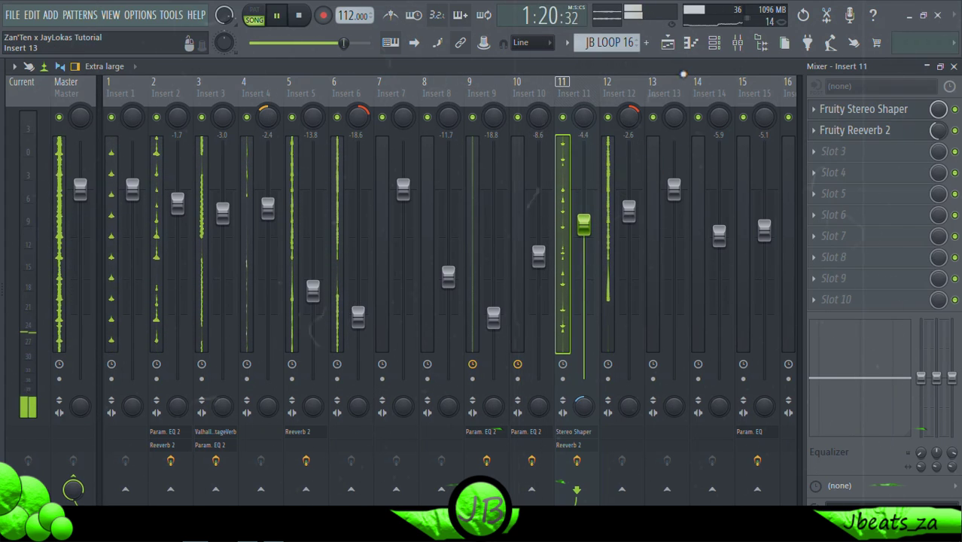
# Set the pitch shift of the JB LOOP 16 channel's slicer to -500 cents and close its window.
pyautogui.click(714, 43)
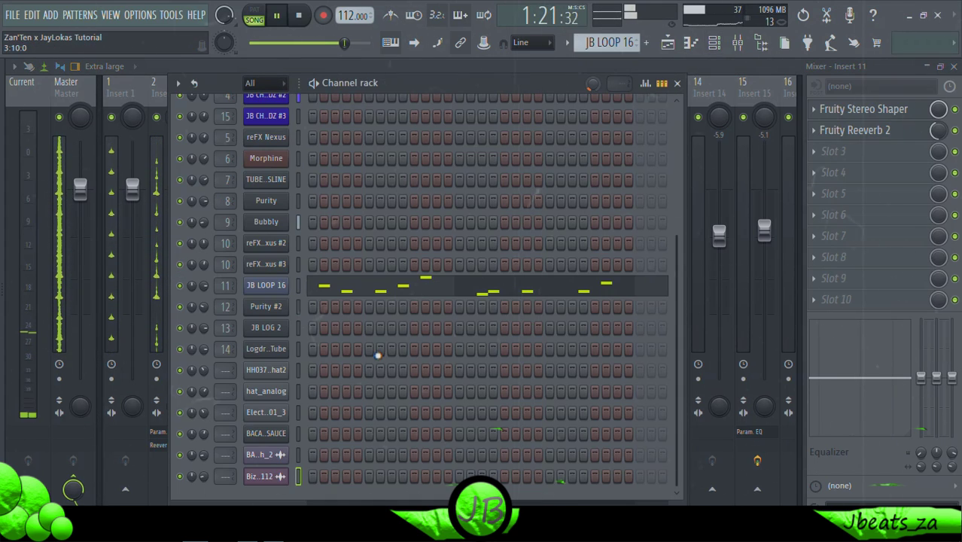
pyautogui.click(284, 301)
pyautogui.moveTo(313, 330); pyautogui.dragTo(312, 341)
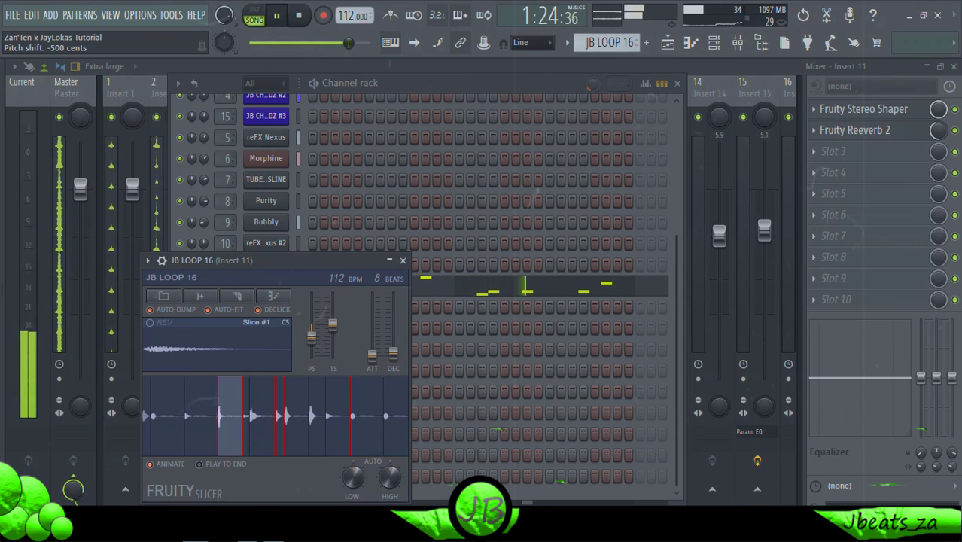
pyautogui.click(403, 260)
# Return to the playlist and duplicate the drum and shaker clips of bars 33–48 on Tracks 1 and 2 through bar 64.
pyautogui.click(760, 45)
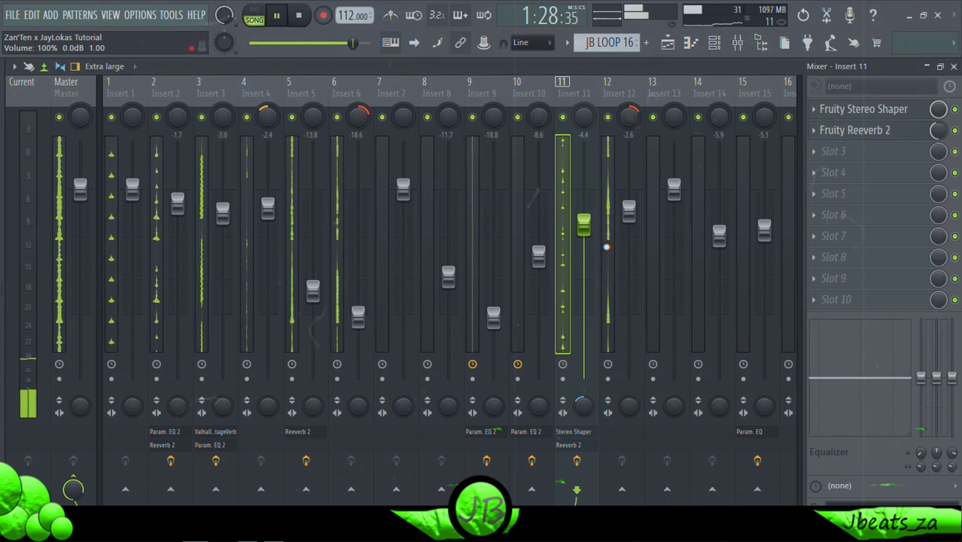
pyautogui.click(669, 43)
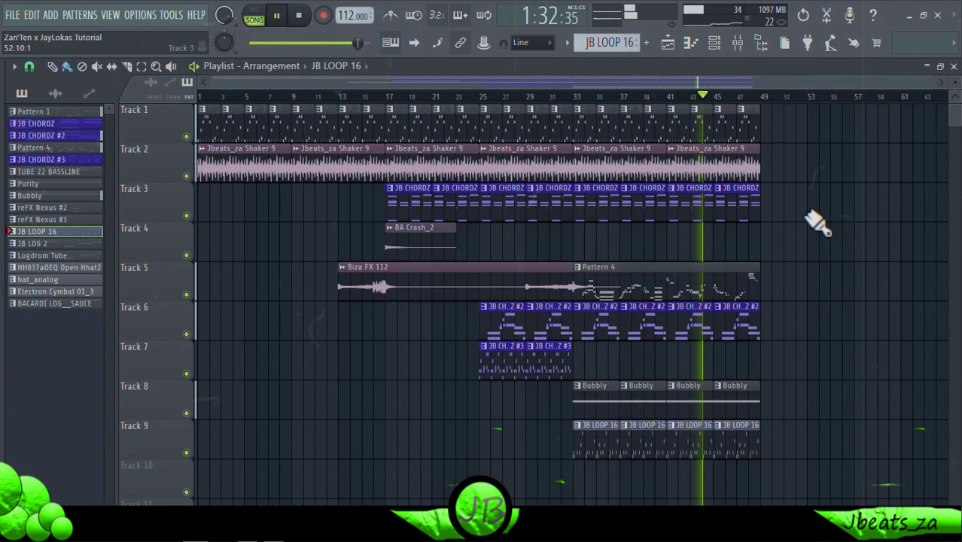
pyautogui.scroll(-1, 950, 105)
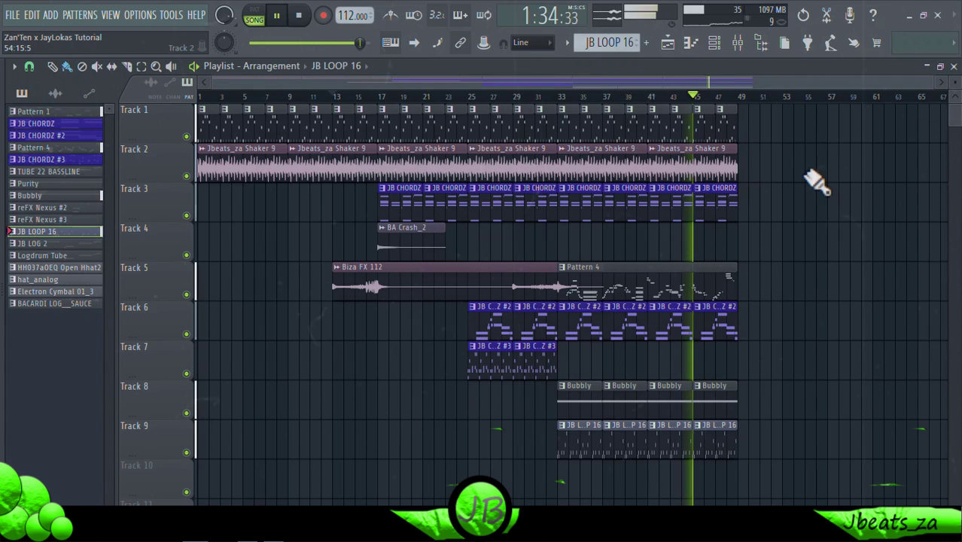
pyautogui.click(141, 67)
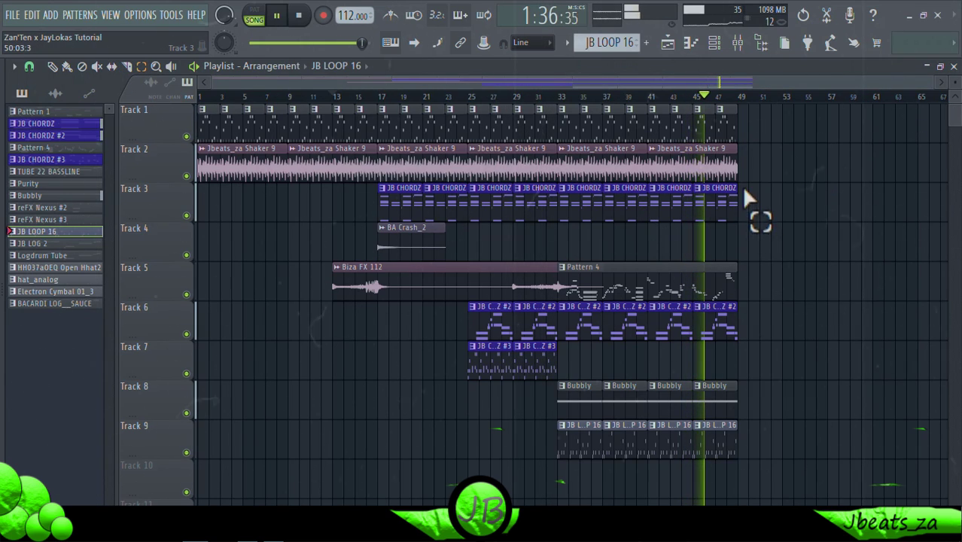
pyautogui.moveTo(741, 182); pyautogui.dragTo(567, 54)
pyautogui.hotkey('ctrl', 'b')
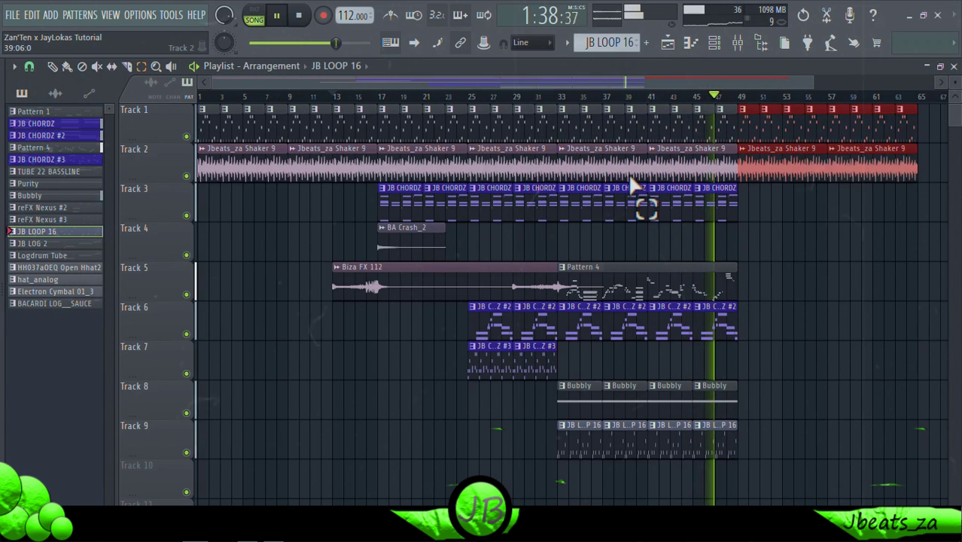
# Duplicate the Bubbly and JB LOOP 16 clips on Tracks 8 and 9 so they continue from bar 49 through bar 64.
pyautogui.moveTo(760, 493); pyautogui.dragTo(578, 397)
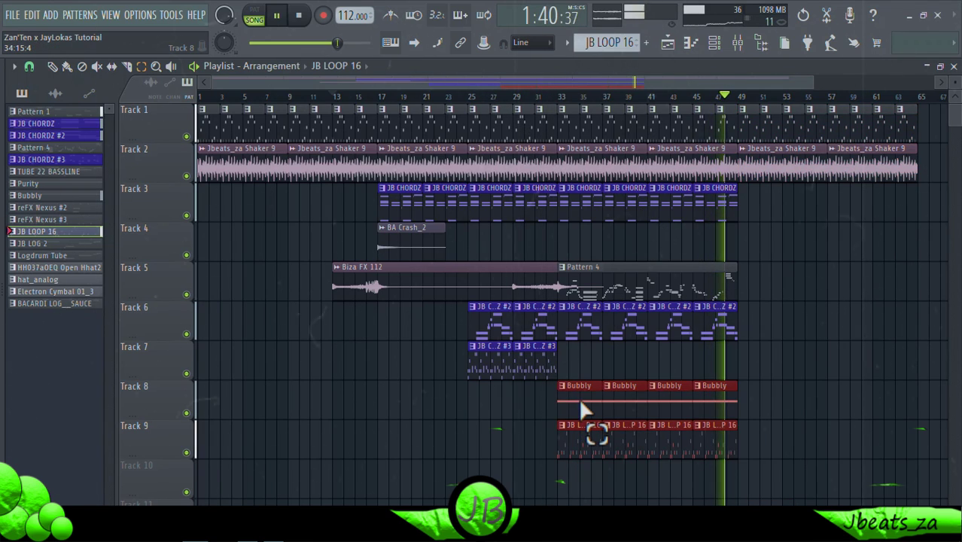
pyautogui.hotkey('ctrl', 's')
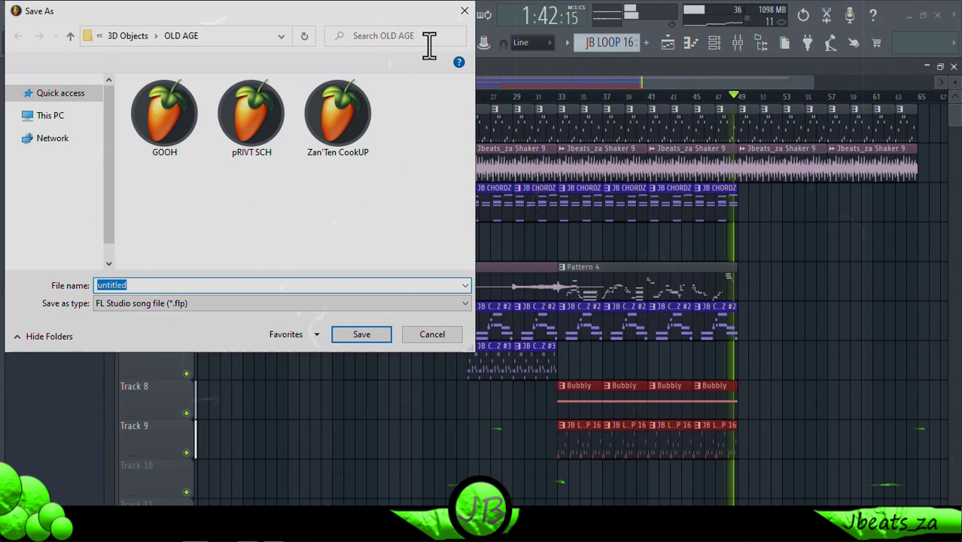
pyautogui.click(464, 10)
pyautogui.hotkey('ctrl', 'b')
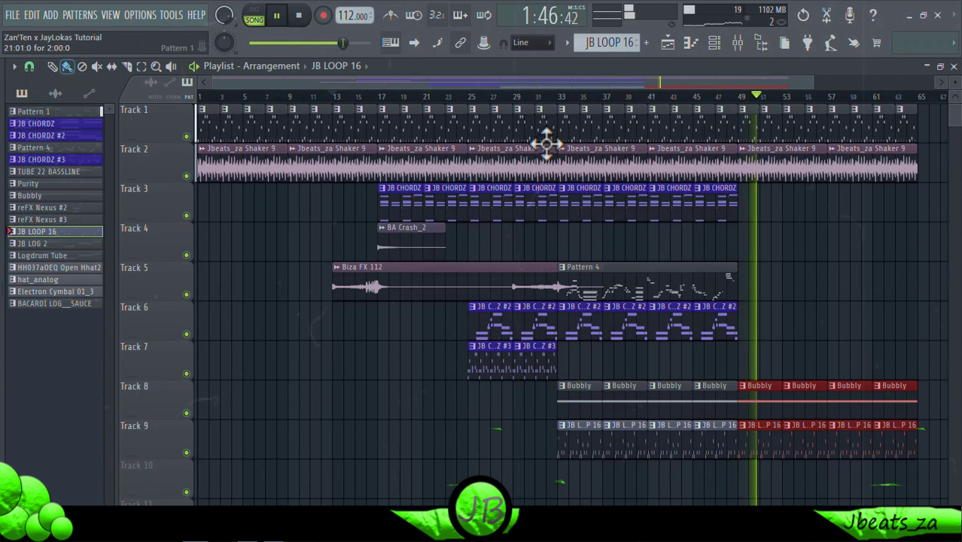
# Play from bar 31 and place a second Biza FX 112 clip on Track 5 at bar 45.
pyautogui.click(539, 96)
pyautogui.moveTo(450, 282); pyautogui.dragTo(737, 265)
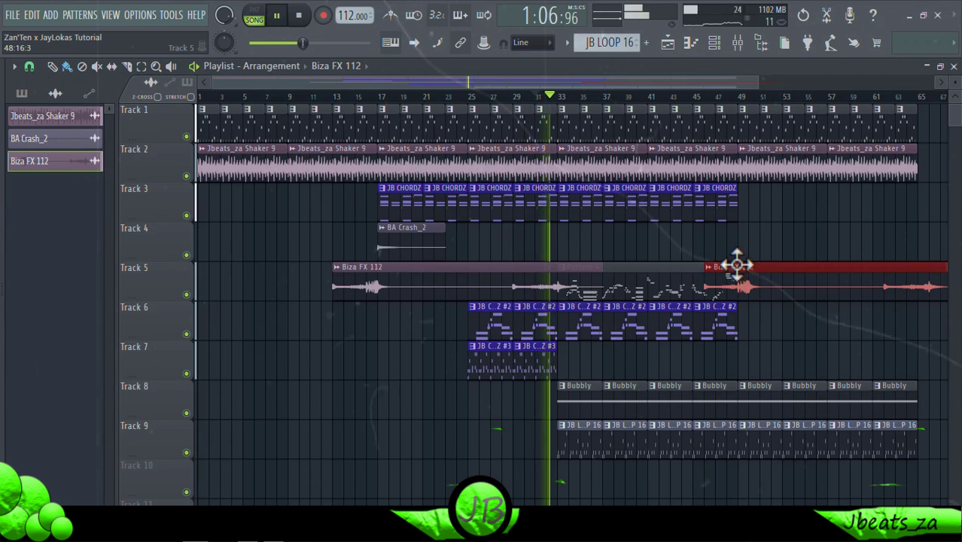
pyautogui.click(784, 346)
pyautogui.scroll(-2, 785, 345)
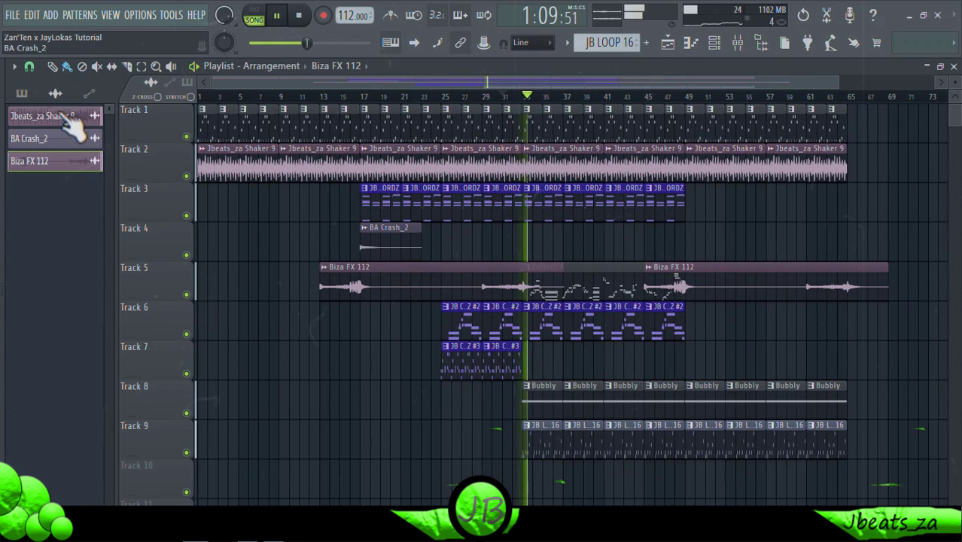
# Place TUBE 22 BASSLINE, Purity and Bubbly on Tracks 5 to 7 at bar 49 and duplicate them through bar 64.
pyautogui.click(22, 93)
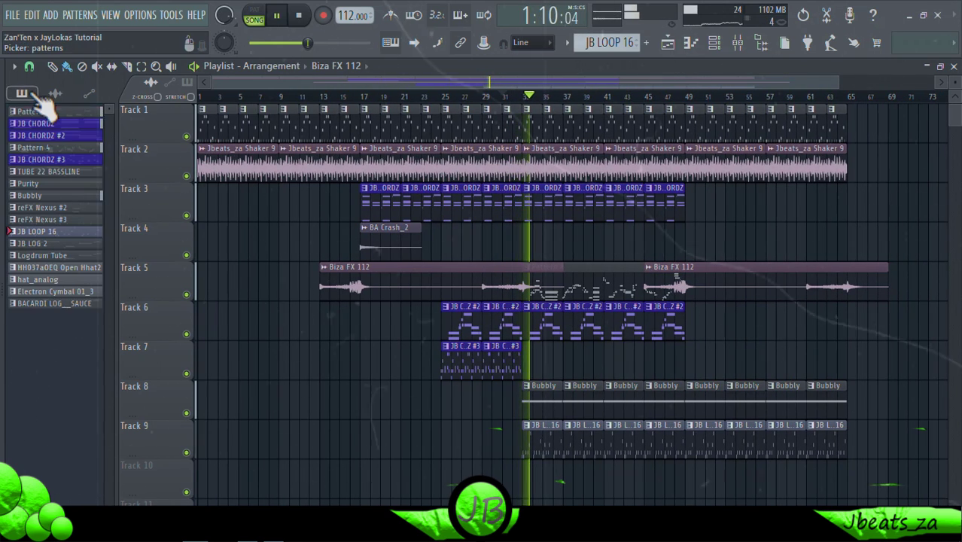
pyautogui.click(68, 184)
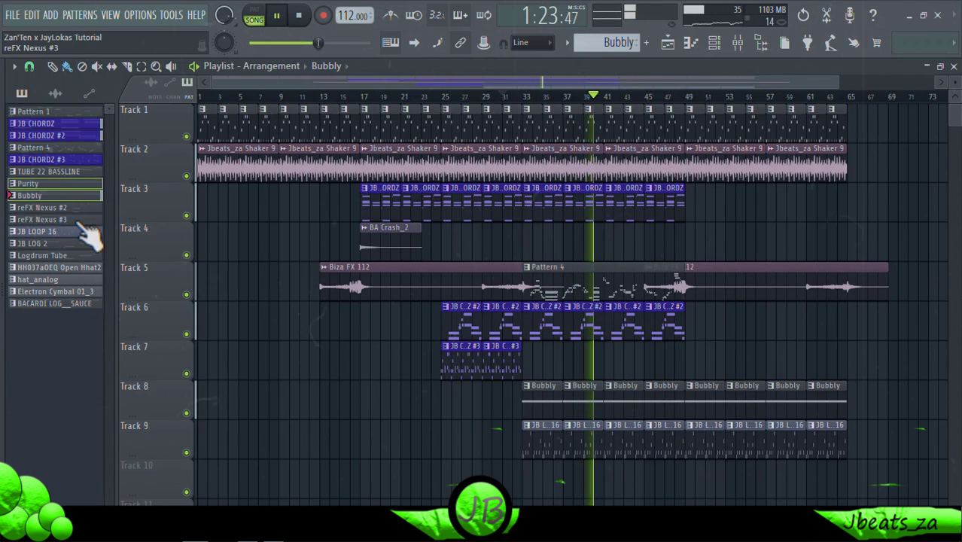
pyautogui.moveTo(75, 172); pyautogui.dragTo(689, 285)
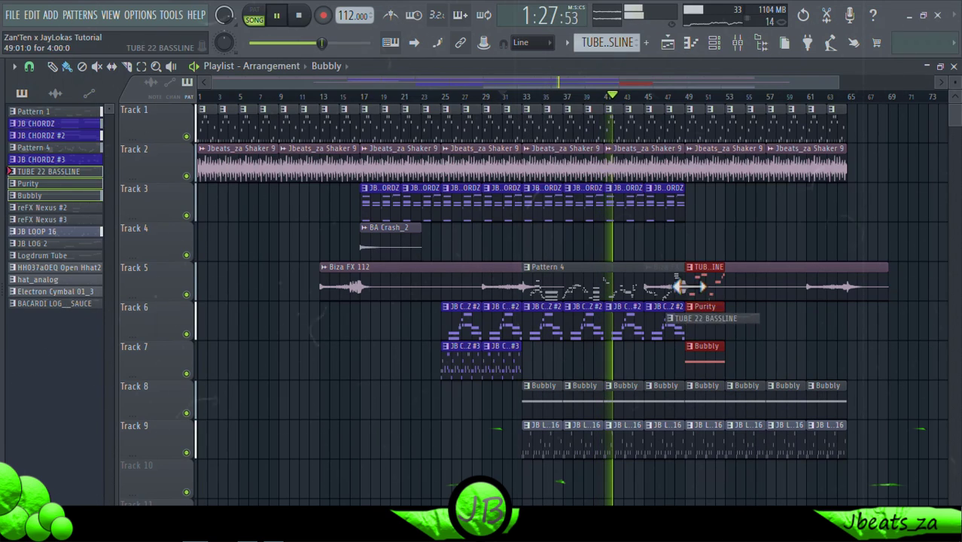
pyautogui.hotkey('ctrl', 'b')
pyautogui.hotkey('ctrl', 'b')
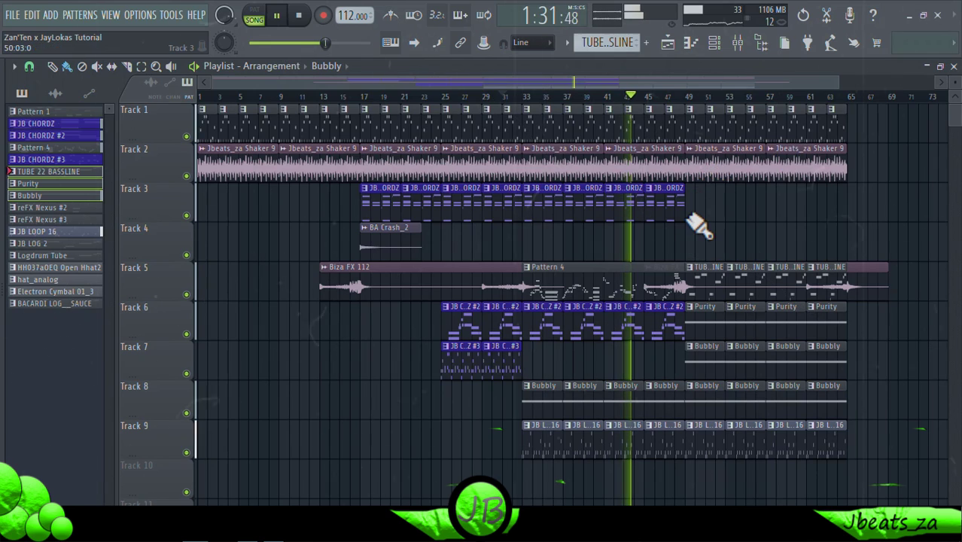
# Lay JB CHORDZ #2 clips back to back on Track 4 from bar 49 through bar 64.
pyautogui.click(619, 325)
pyautogui.moveTo(689, 241); pyautogui.dragTo(809, 250)
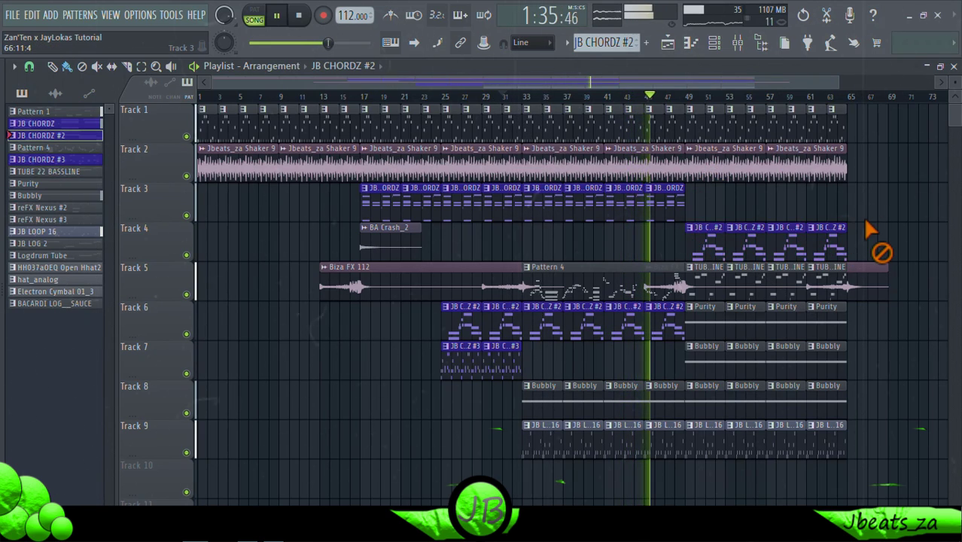
# Duplicate the clips of bars 33 to 64 on Tracks 1 and 2 so they continue from bar 65 through bar 96.
pyautogui.scroll(-1, 882, 197)
pyautogui.scroll(-1, 882, 79)
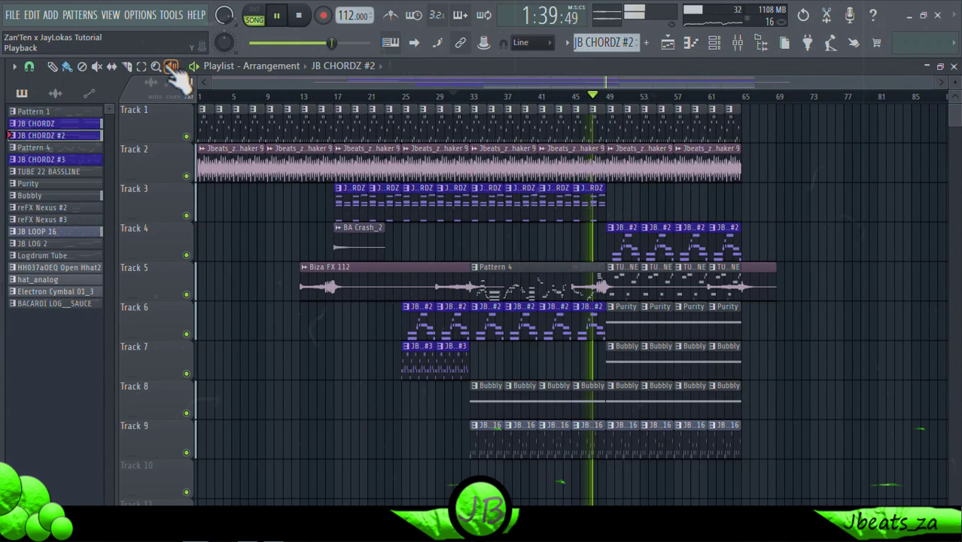
pyautogui.click(140, 66)
pyautogui.moveTo(707, 181); pyautogui.dragTo(483, 98)
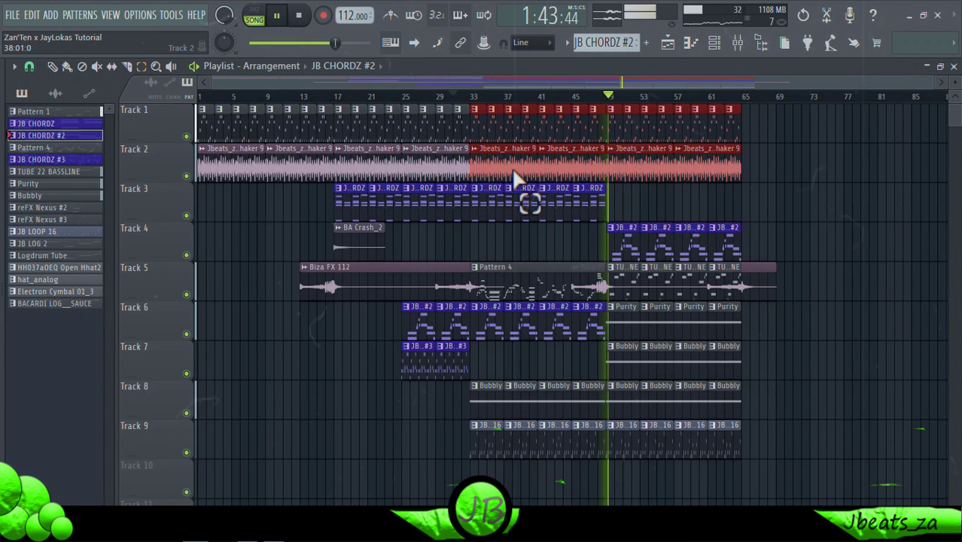
pyautogui.hotkey('ctrl', 'b')
pyautogui.click(696, 254)
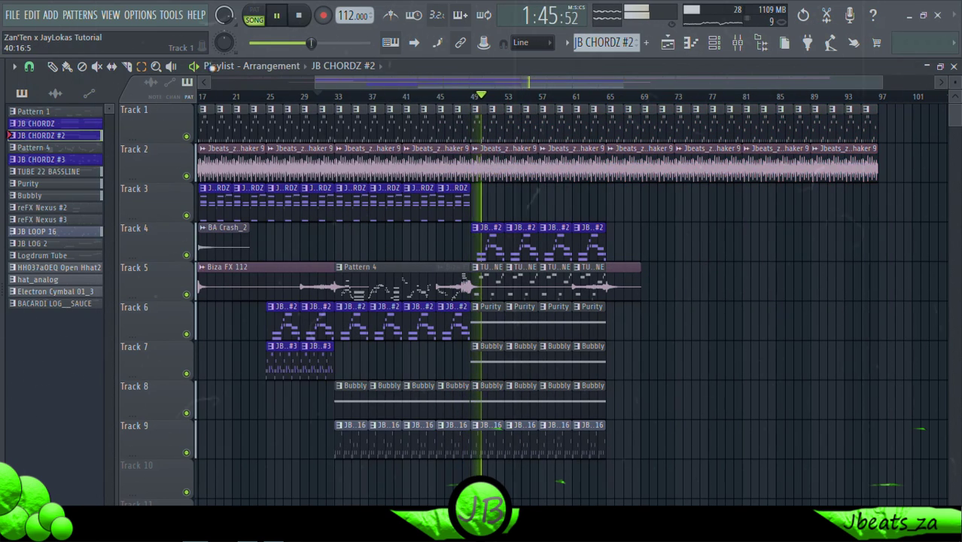
# Paint reFX Nexus #2 clips back to back on Track 10 from bar 57 through bar 96.
pyautogui.click(66, 66)
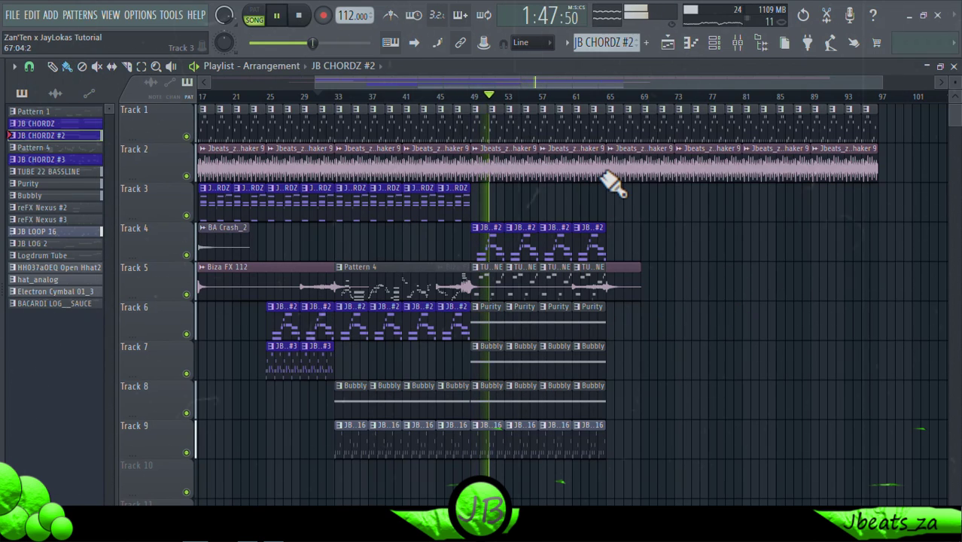
pyautogui.click(77, 208)
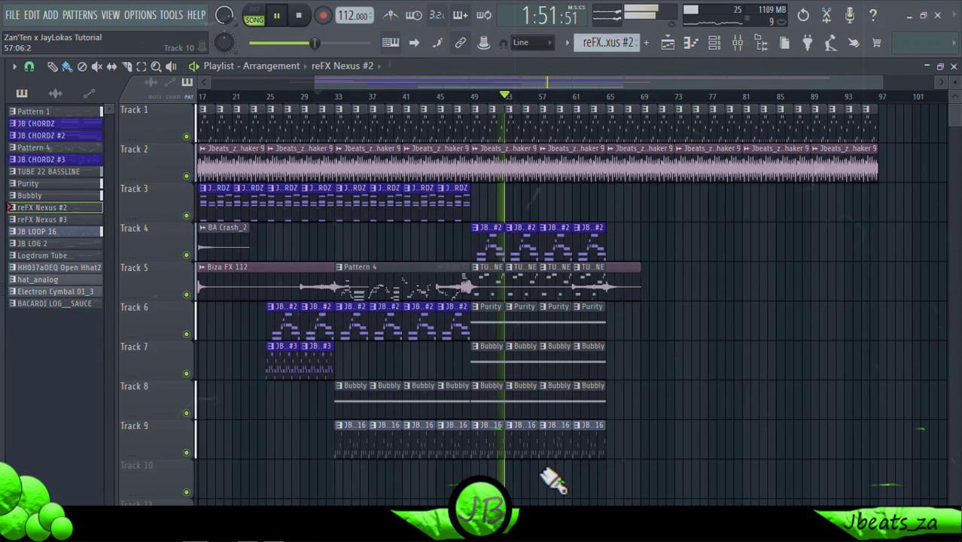
pyautogui.moveTo(543, 474)
pyautogui.mouseDown()
pyautogui.moveTo(590, 486)
pyautogui.moveTo(867, 488)
pyautogui.mouseUp()
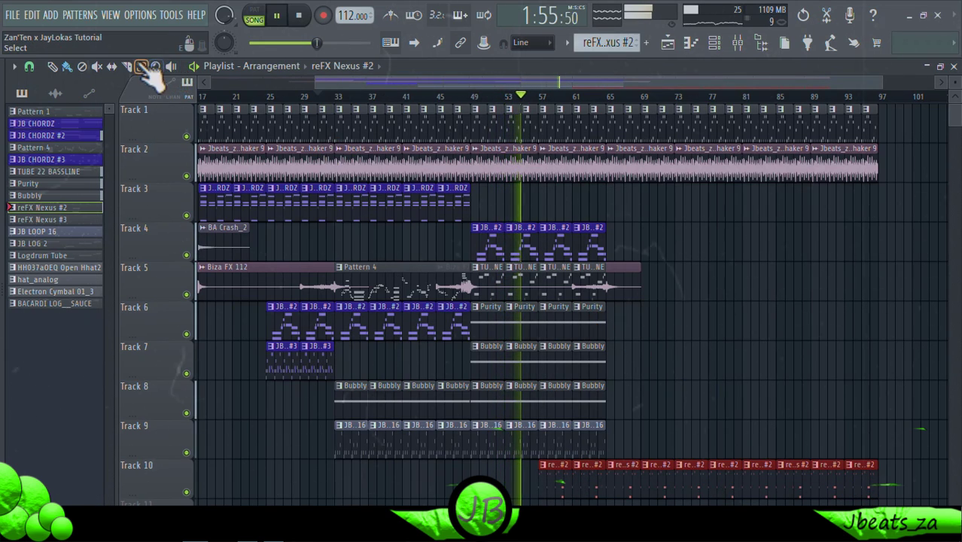
# Duplicate the Purity, Bubbly and JB LOOP 16 clips on Tracks 6 to 9 so they continue through bar 96.
pyautogui.moveTo(548, 301); pyautogui.dragTo(598, 456)
pyautogui.hotkey('ctrl', 'b')
pyautogui.hotkey('ctrl', 'b')
pyautogui.hotkey('ctrl', 'b')
pyautogui.hotkey('ctrl', 'b')
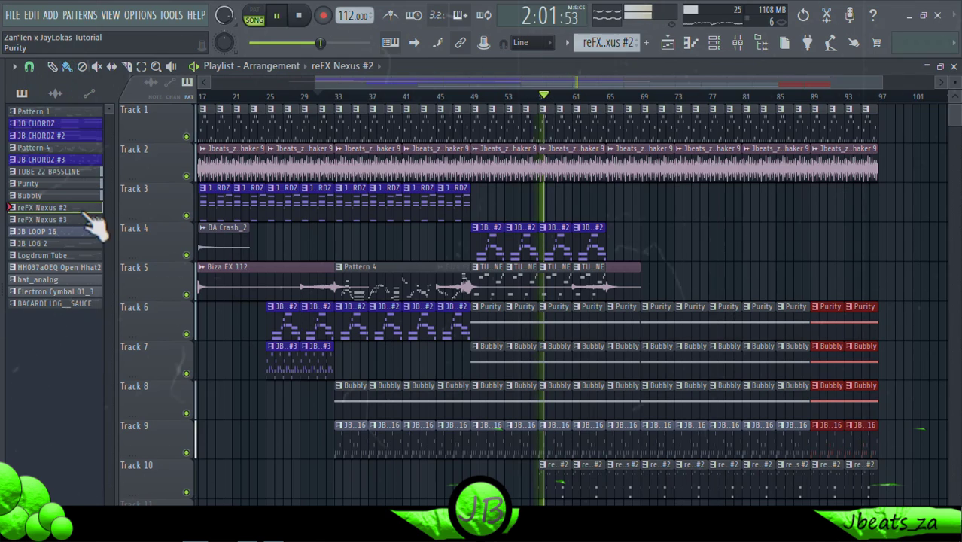
# Stack JB LOG 2, Logdrum Tube, HH037aOEQ Open Hhat2, hat_analog and Electron Cymbal 01_3 on Tracks 11 to 15 from bar 65 through bar 96.
pyautogui.click(87, 269)
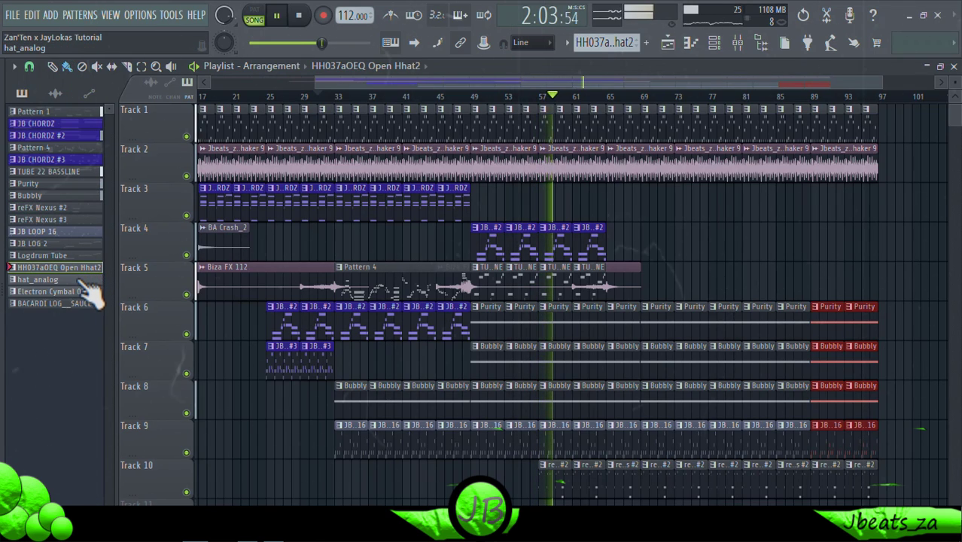
pyautogui.click(79, 281)
pyautogui.click(80, 292)
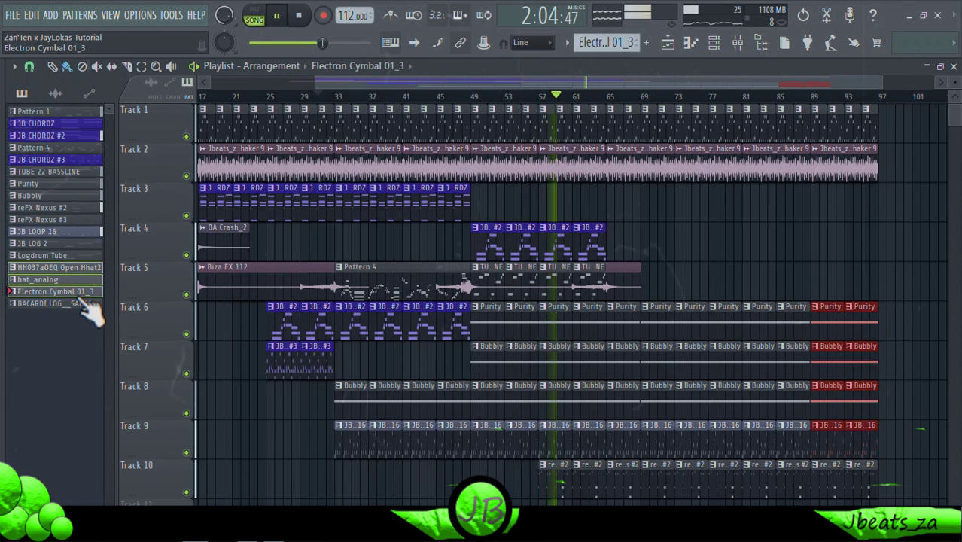
pyautogui.click(79, 255)
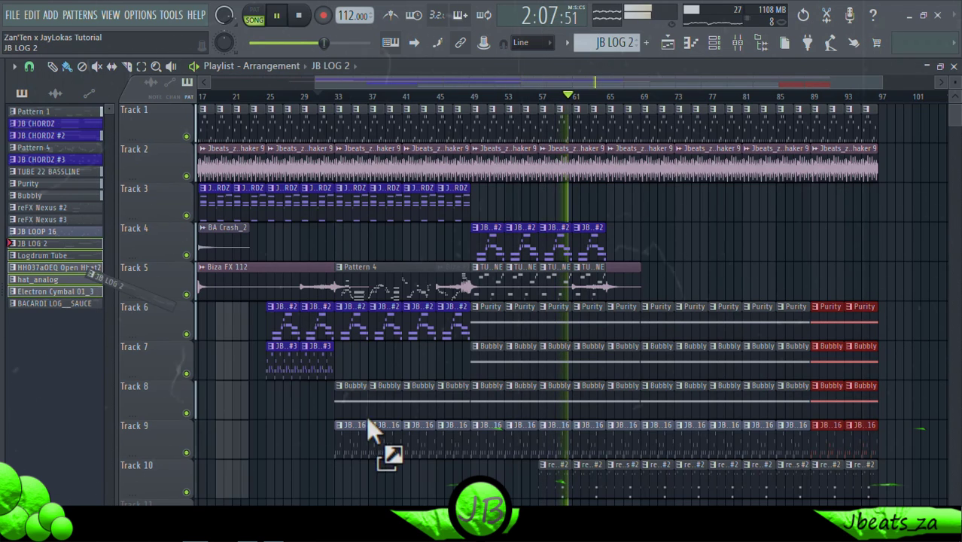
pyautogui.scroll(-1, 565, 489)
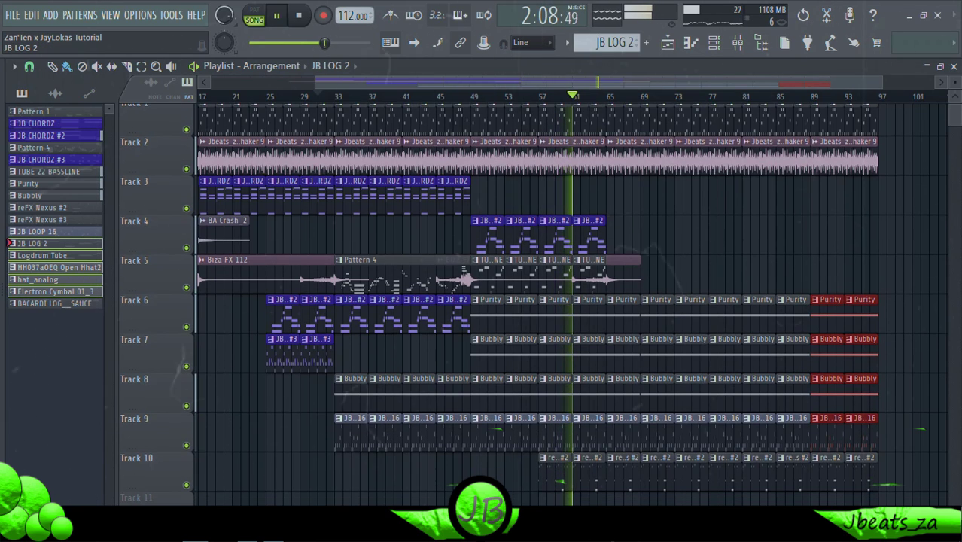
pyautogui.click(617, 498)
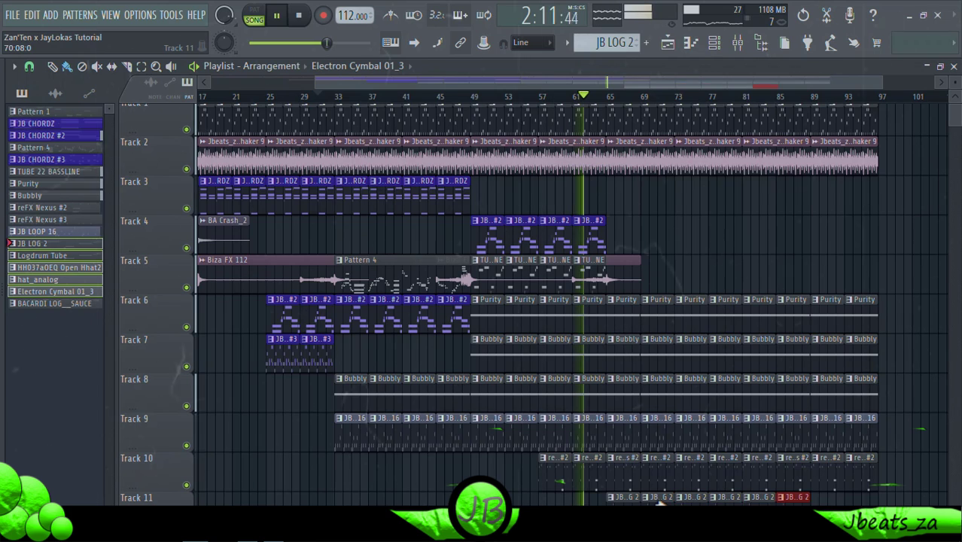
pyautogui.scroll(-5, 647, 429)
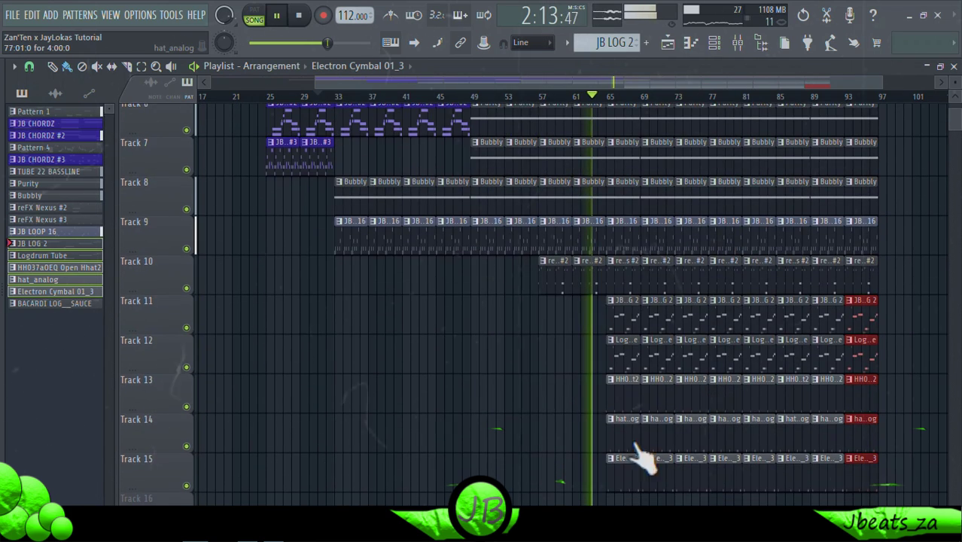
# Trim the start of the first JB LOG 2 clip on Track 11 so it begins at bar 66.
pyautogui.scroll(2, 576, 423)
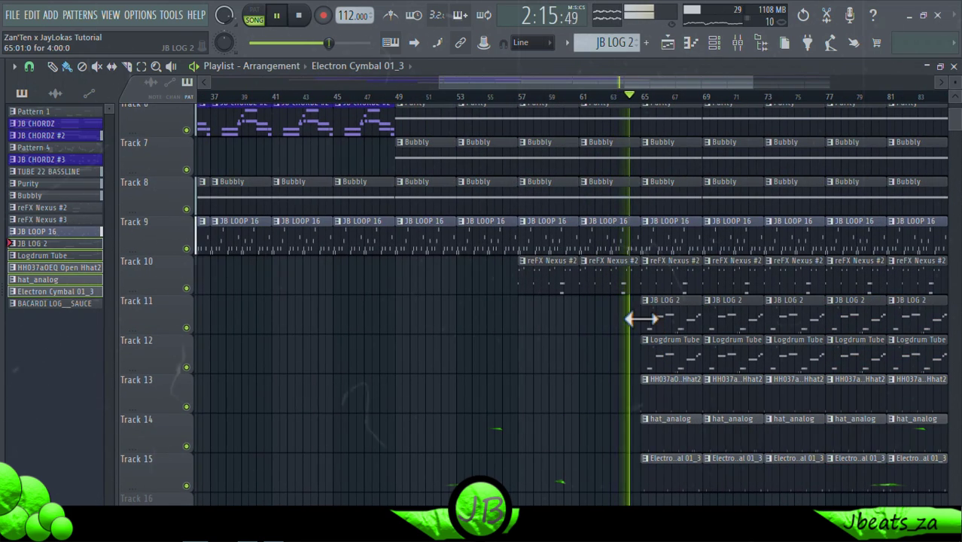
pyautogui.moveTo(642, 320); pyautogui.dragTo(652, 321)
pyautogui.scroll(-4, 573, 402)
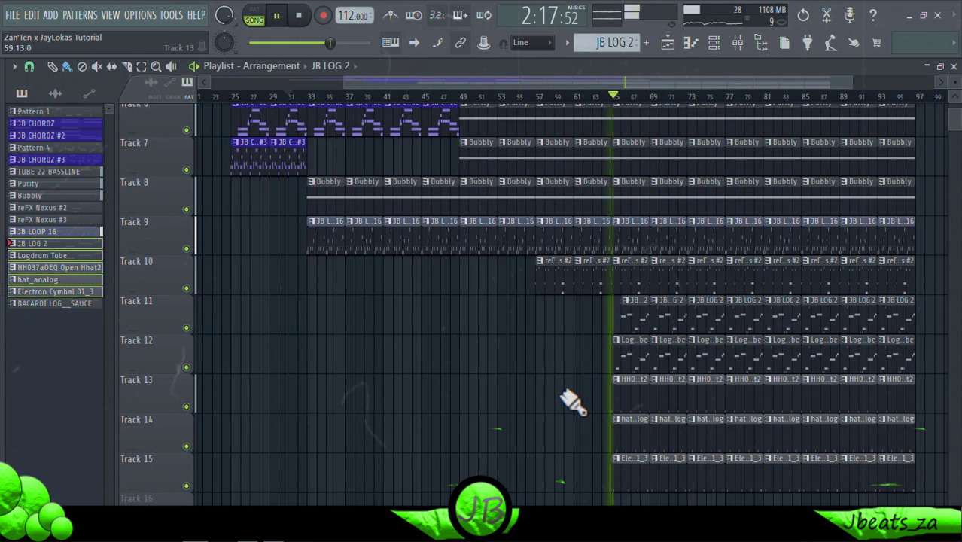
pyautogui.scroll(2, 912, 250)
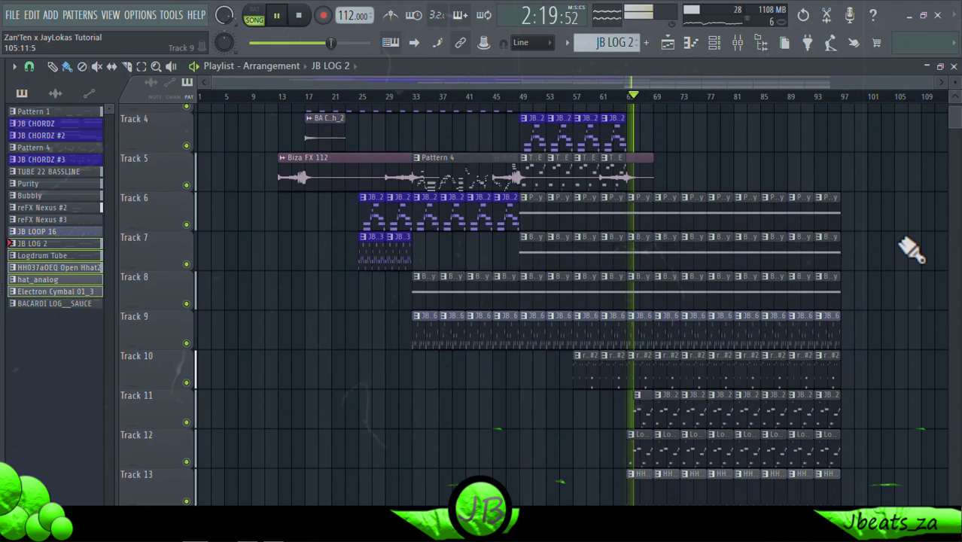
pyautogui.scroll(3, 912, 250)
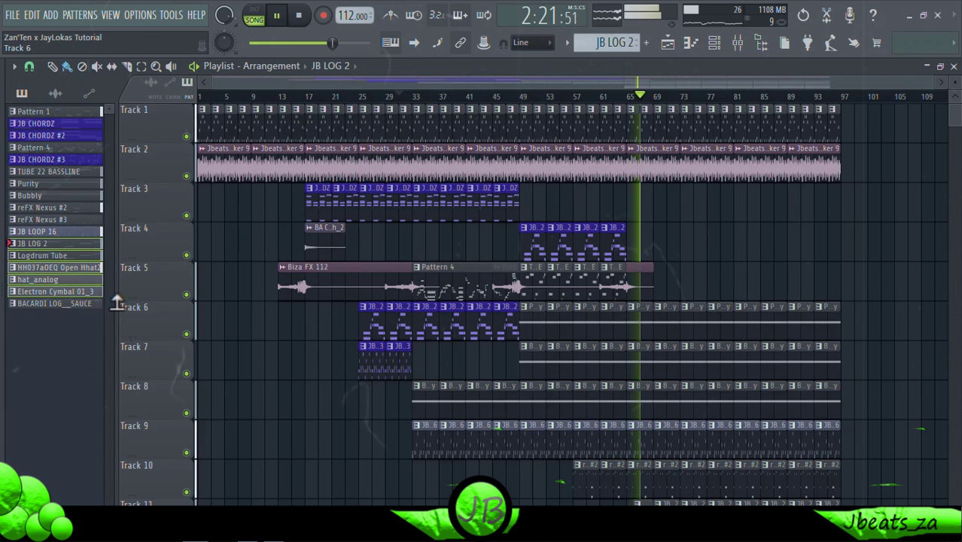
# Lay BACARDI LOG__SAUCE clips on Track 5 from bar 73 and reFX Nexus #3 clips on Track 4 from bar 81, both through bar 96.
pyautogui.click(81, 304)
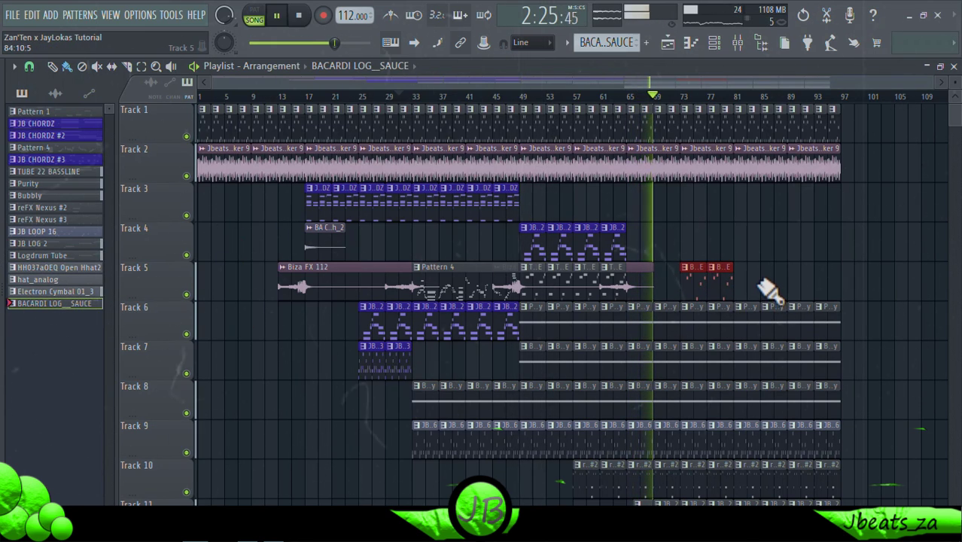
pyautogui.hotkey('ctrl', 'b')
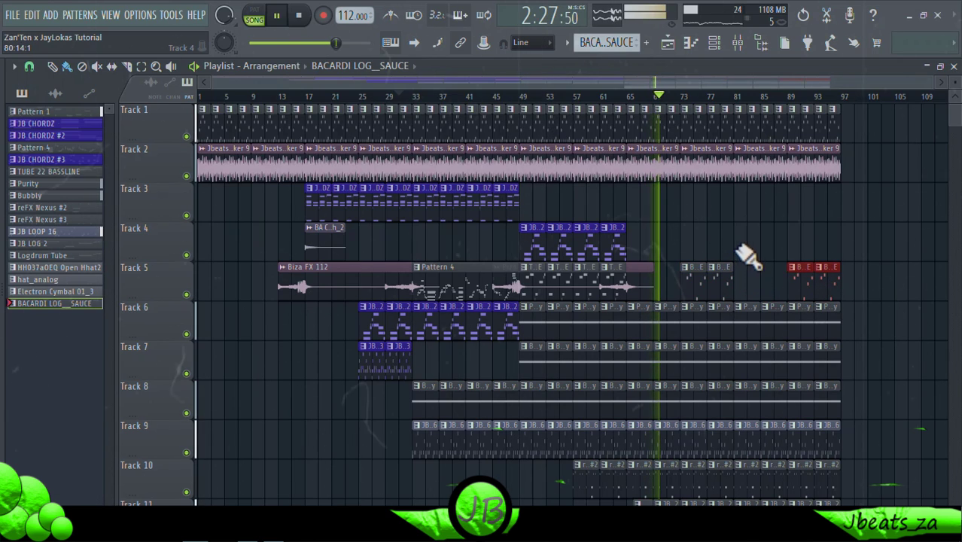
pyautogui.click(745, 275)
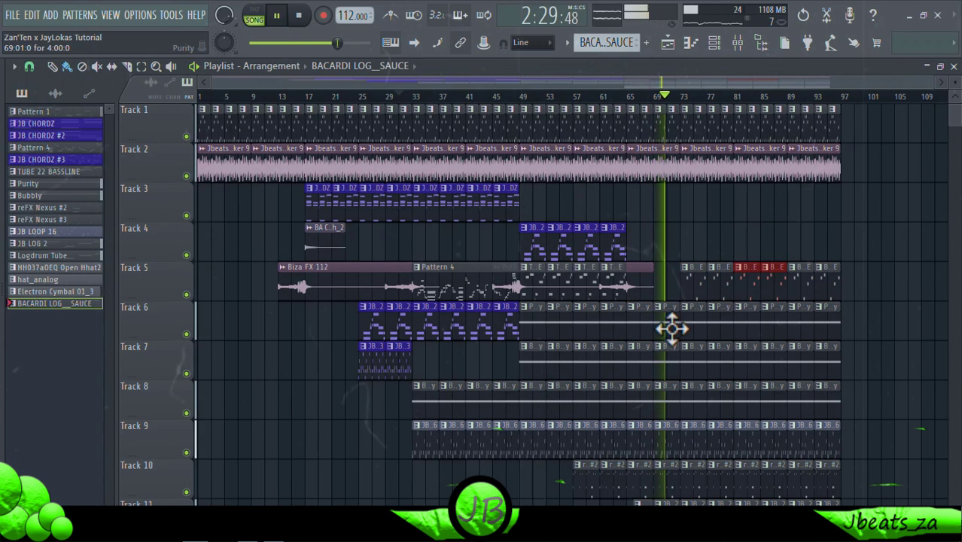
pyautogui.click(75, 220)
pyautogui.moveTo(736, 244); pyautogui.dragTo(821, 252)
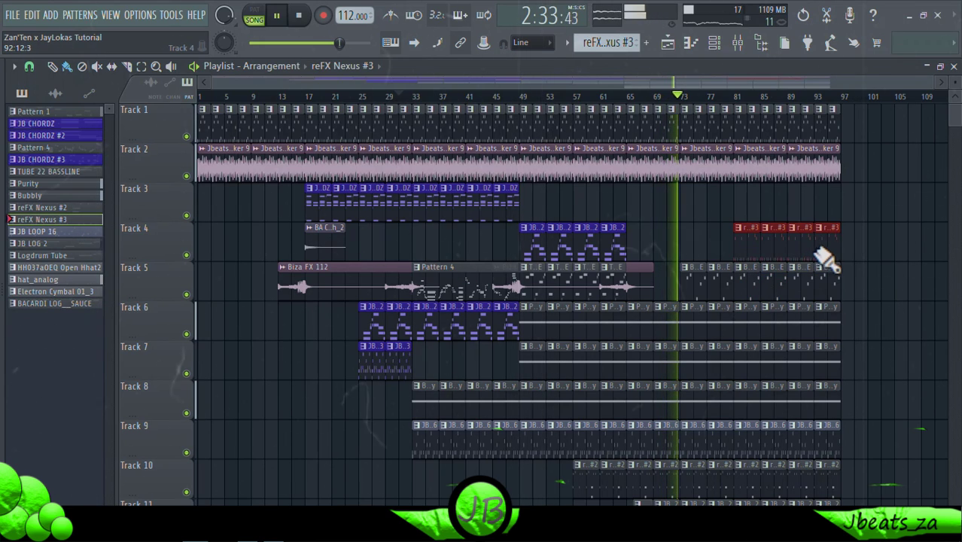
# Place a third Biza FX 112 clip on Track 5 at bar 77.
pyautogui.click(527, 273)
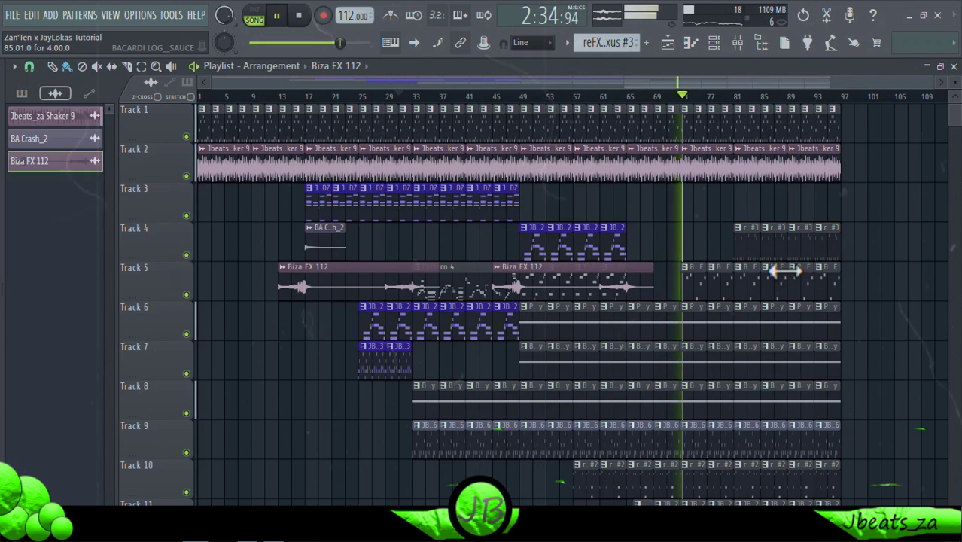
pyautogui.click(858, 248)
pyautogui.moveTo(882, 256); pyautogui.dragTo(734, 302)
pyautogui.keyDown('ctrl'); pyautogui.scroll(-1, 888, 339); pyautogui.keyUp('ctrl')
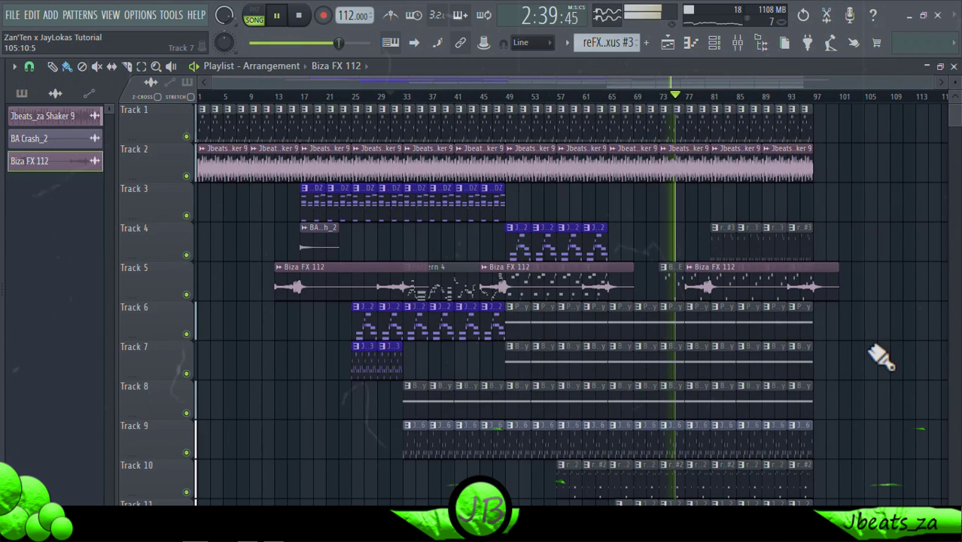
# Review the whole arrangement across Tracks 1 to 15 during playback, checking the layers laid out through bar 96.
pyautogui.scroll(-3, 880, 357)
pyautogui.scroll(2, 901, 259)
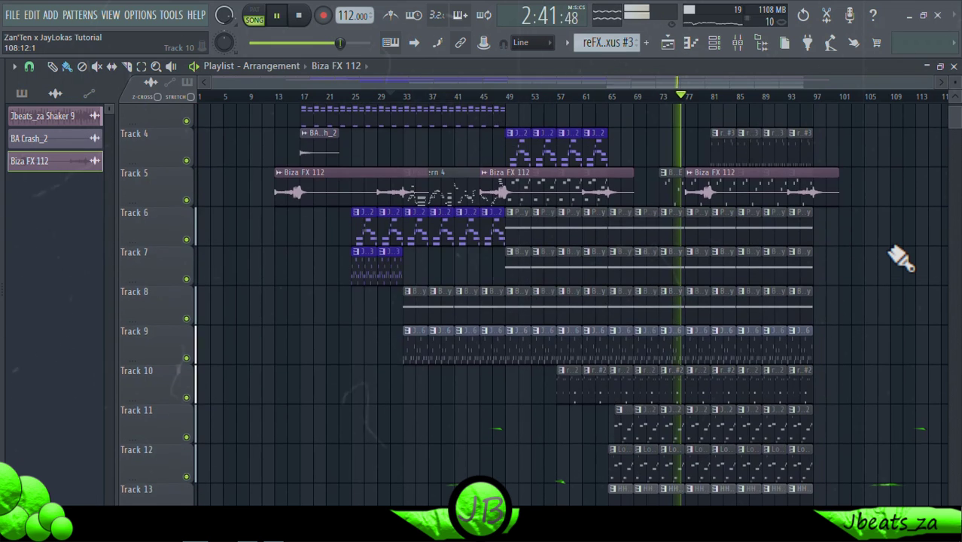
pyautogui.scroll(-20, 901, 258)
pyautogui.scroll(-20, 876, 183)
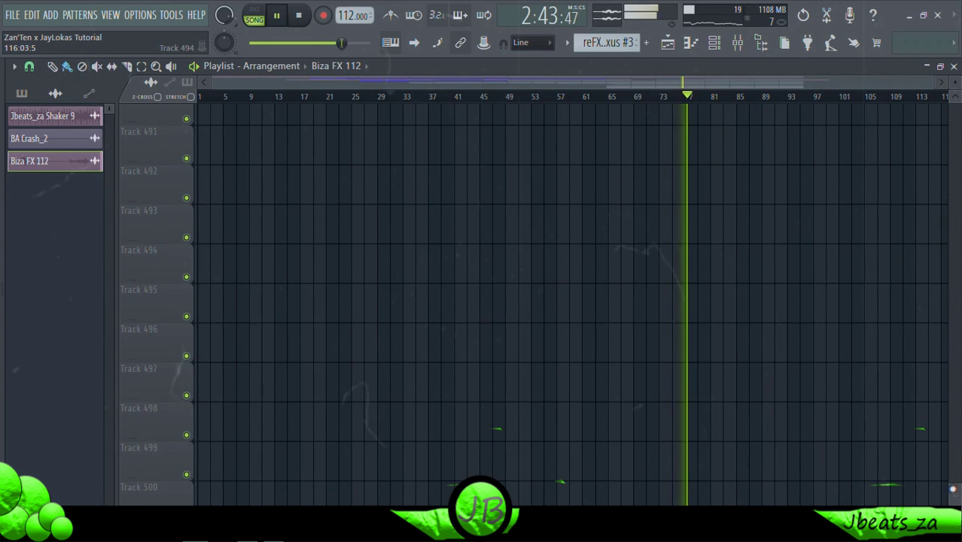
pyautogui.scroll(20, 678, 166)
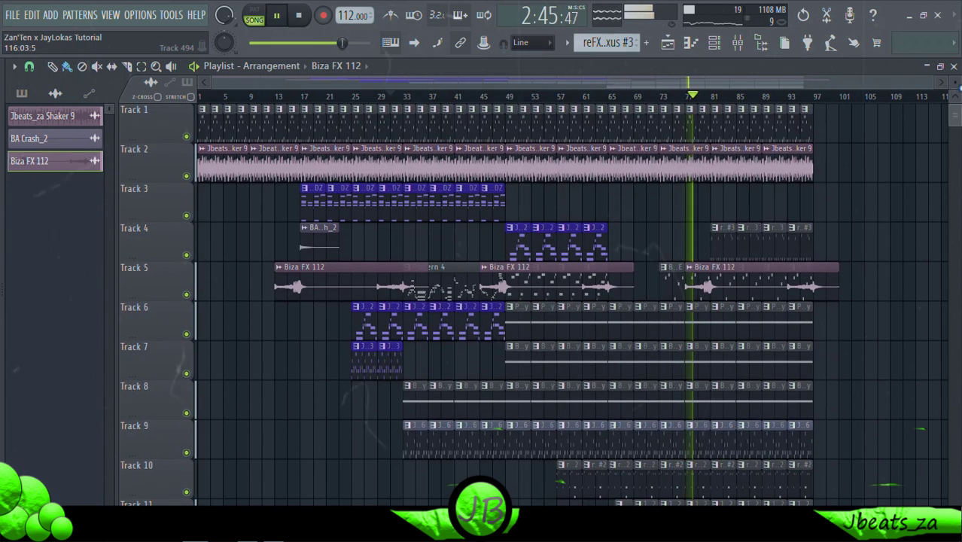
pyautogui.hotkey('alt', 'F8')
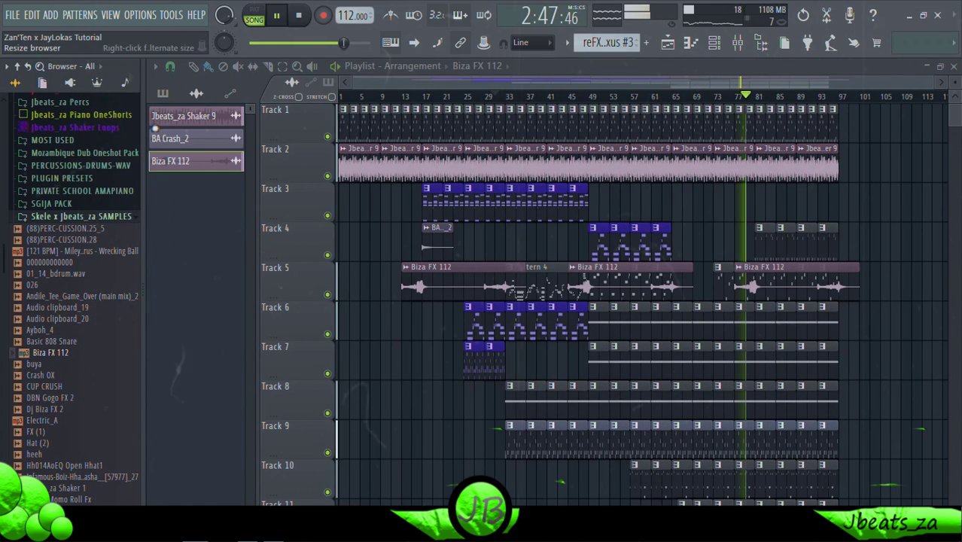
pyautogui.hotkey('alt', 'F8')
pyautogui.click(22, 92)
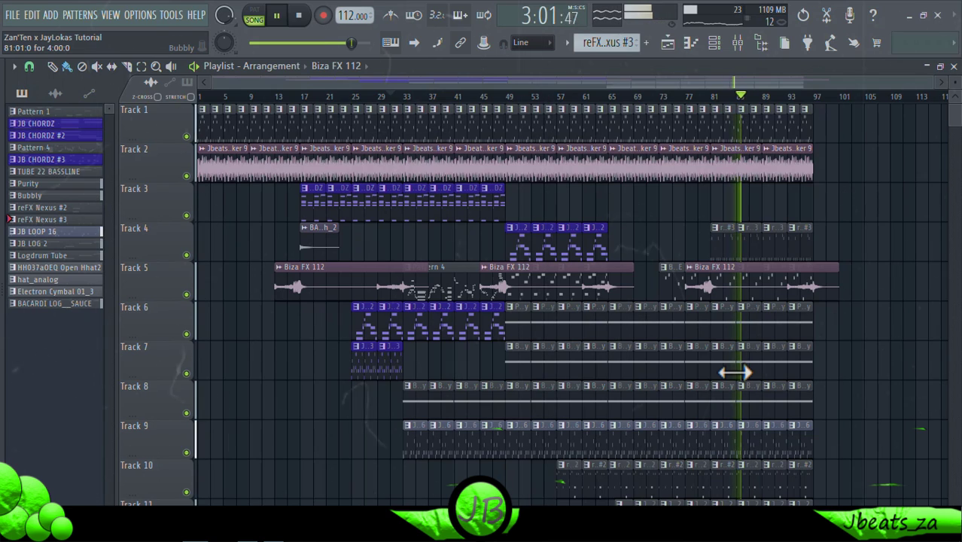
pyautogui.scroll(-2, 881, 258)
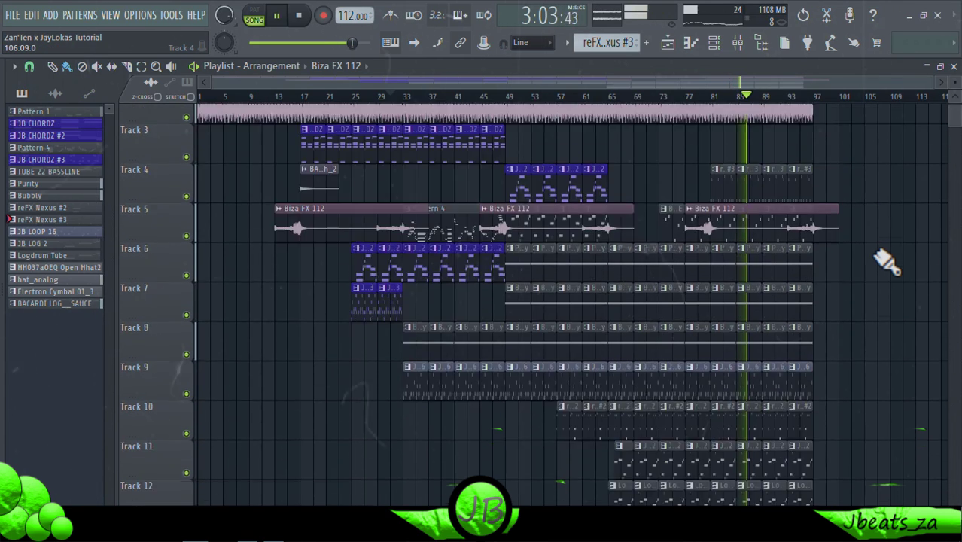
pyautogui.scroll(1, 886, 260)
pyautogui.scroll(-2, 887, 260)
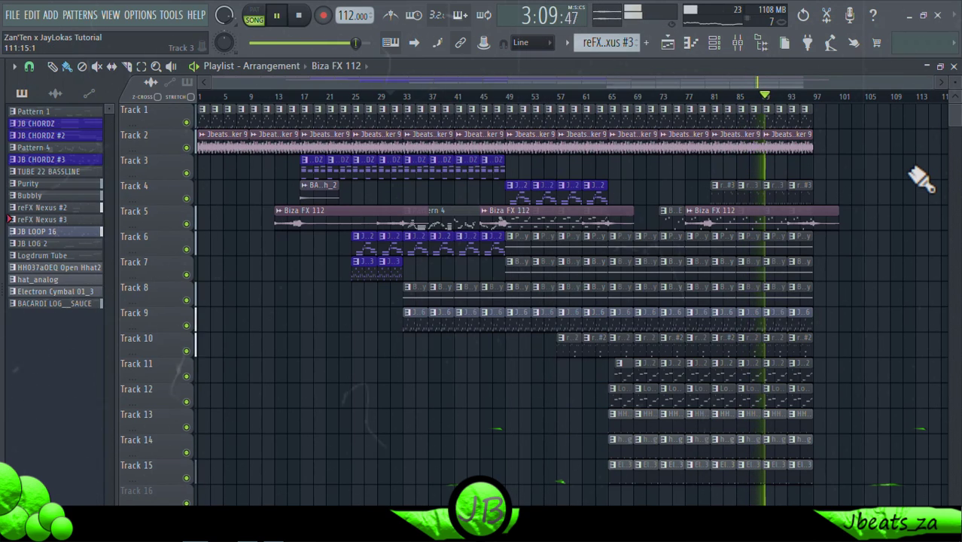
# Try a Biza FX 112 clip on Track 1 at bar 105 and delete it.
pyautogui.click(873, 110)
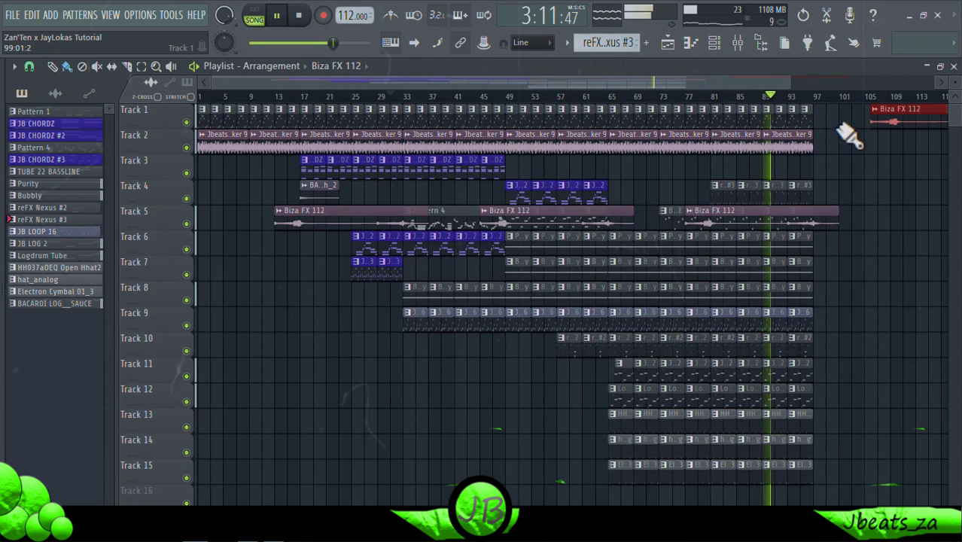
pyautogui.rightClick(912, 111)
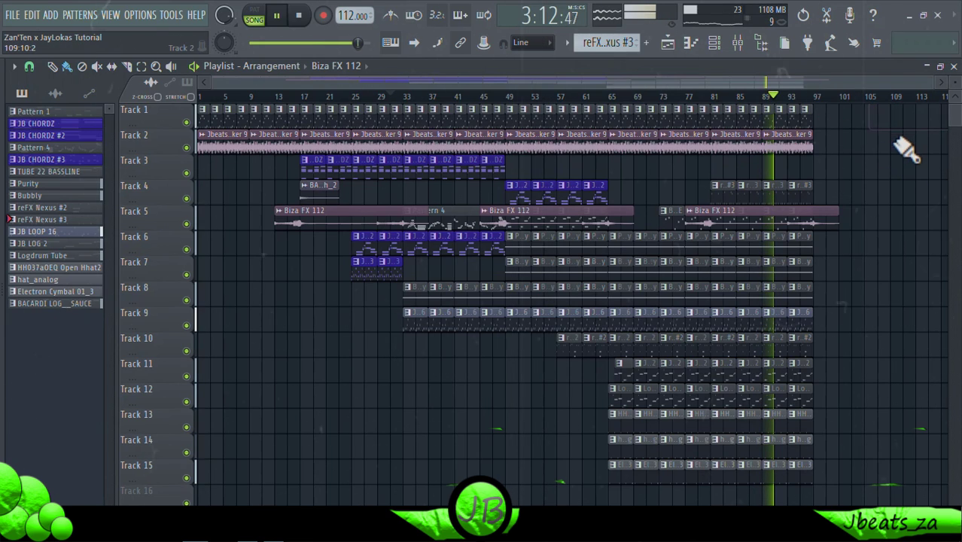
pyautogui.click(741, 55)
pyautogui.click(741, 56)
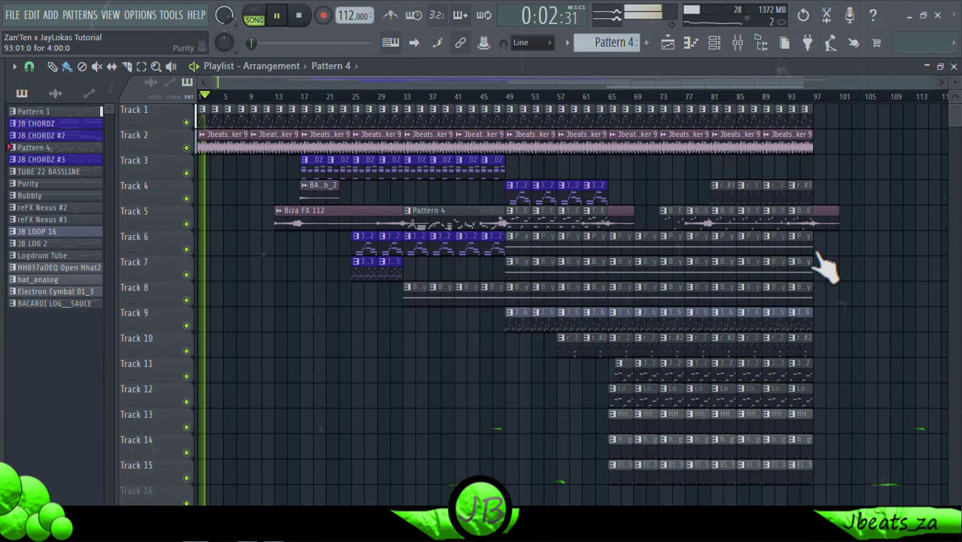
# Recolor the Jbeats_za Shaker 9 clips on Track 2 with the yellow palette color 2.
pyautogui.rightClick(198, 138)
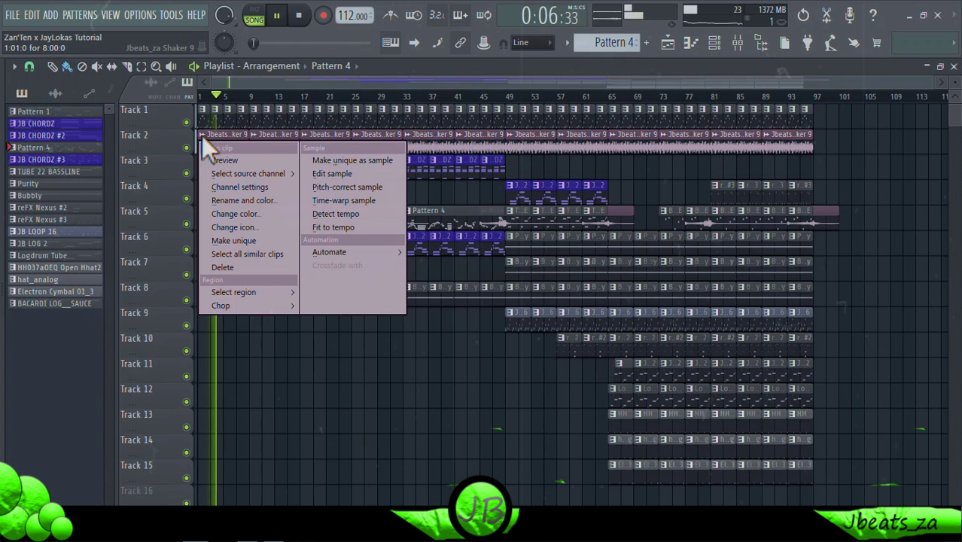
pyautogui.click(281, 212)
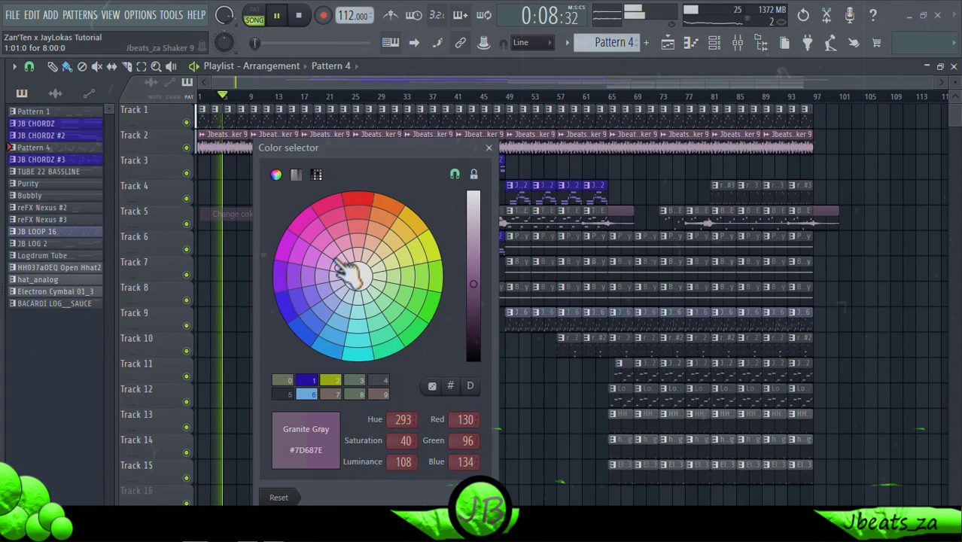
pyautogui.click(340, 382)
pyautogui.click(489, 147)
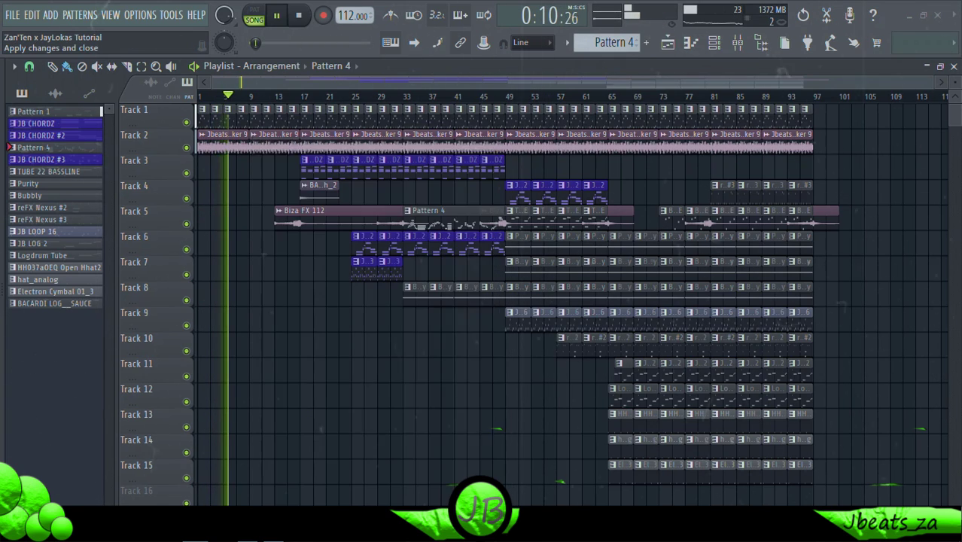
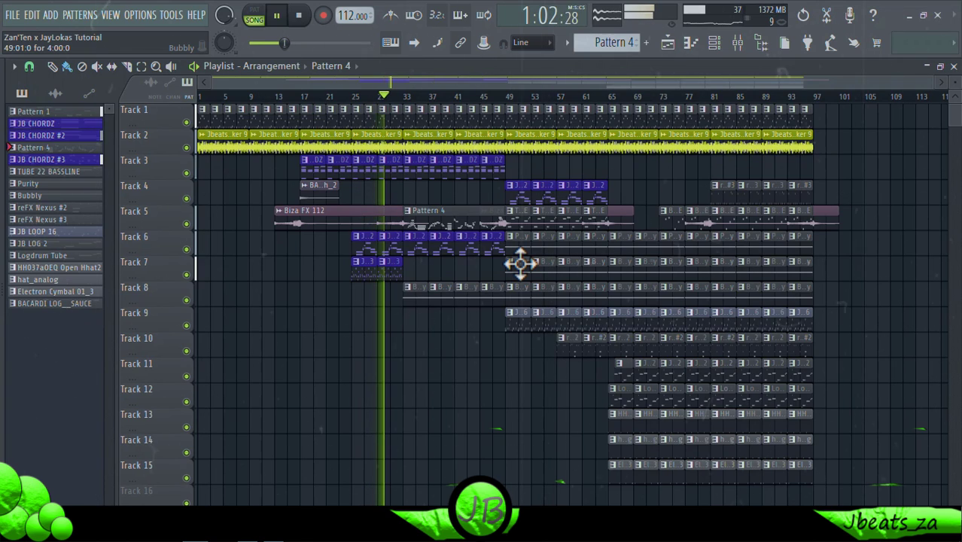
# Lay JB CHORDZ #3 clips on Track 10 over bars 49 to 56 and JB CHORDZ clips on Track 3 over bars 97 to 112.
pyautogui.click(388, 265)
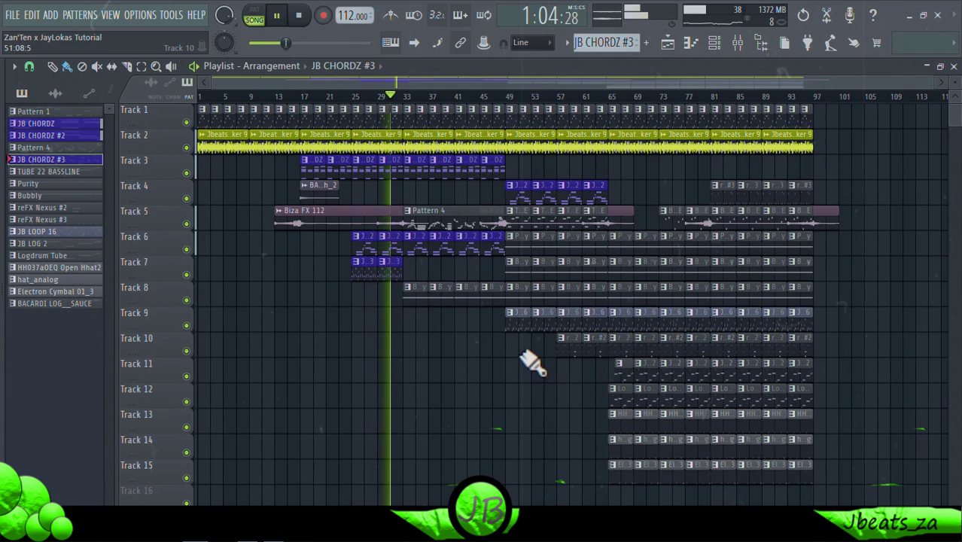
pyautogui.moveTo(509, 342); pyautogui.dragTo(538, 344)
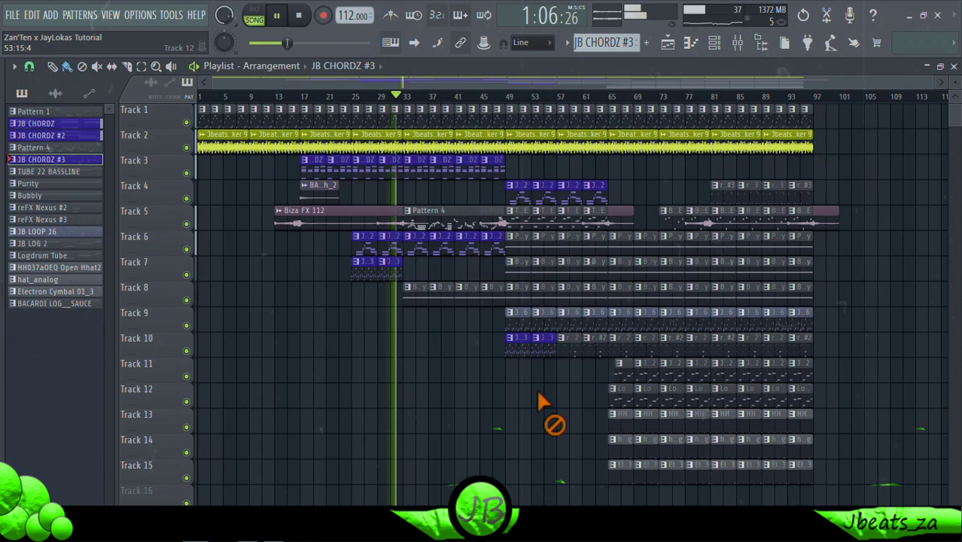
pyautogui.moveTo(821, 175); pyautogui.dragTo(922, 181)
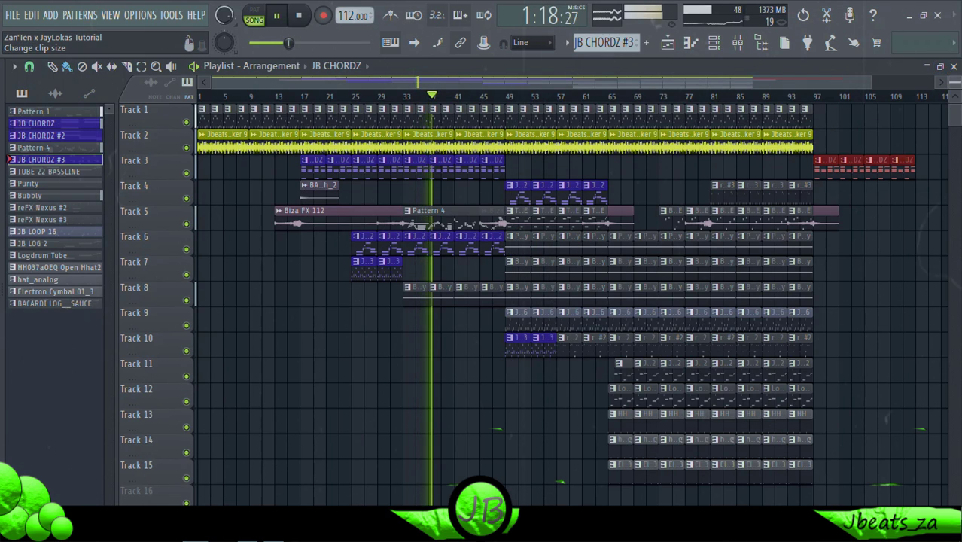
# Delete all the Bubbly clips on Track 7 from bar 49 through bar 96.
pyautogui.moveTo(954, 113); pyautogui.dragTo(954, 195)
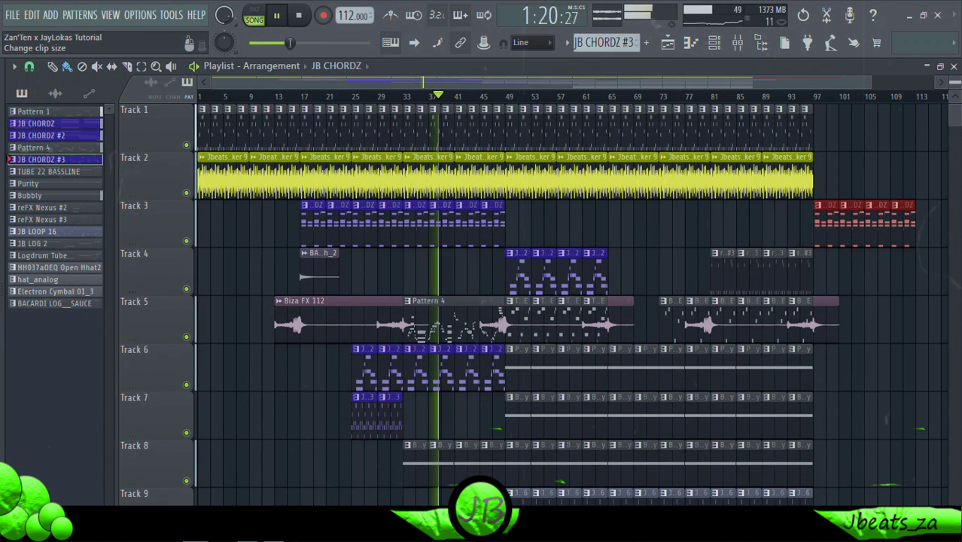
pyautogui.moveTo(530, 415)
pyautogui.mouseDown()
pyautogui.moveTo(780, 435)
pyautogui.moveTo(786, 398)
pyautogui.mouseUp()
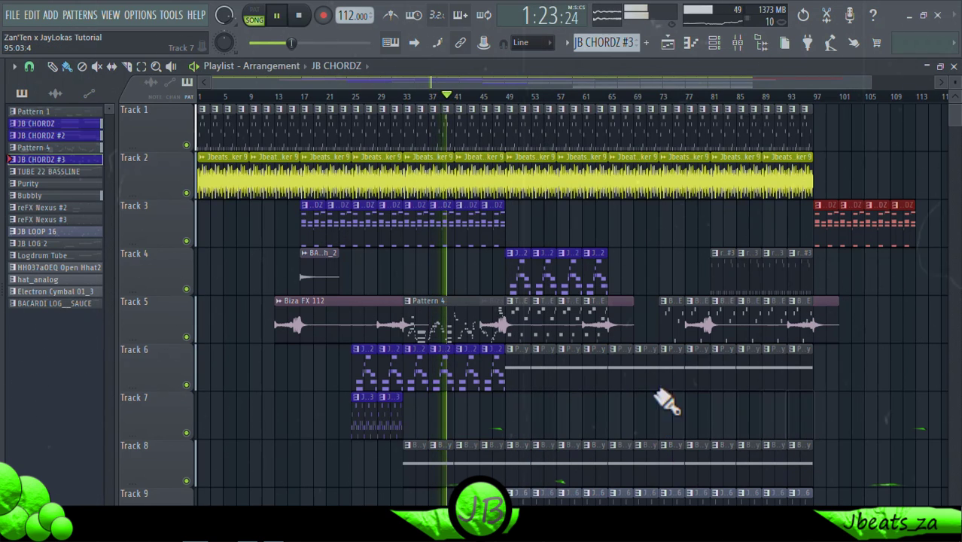
# Add a four-bar C#5 note above the G#4 in the Purity pattern and check the mixer levels.
pyautogui.doubleClick(545, 371)
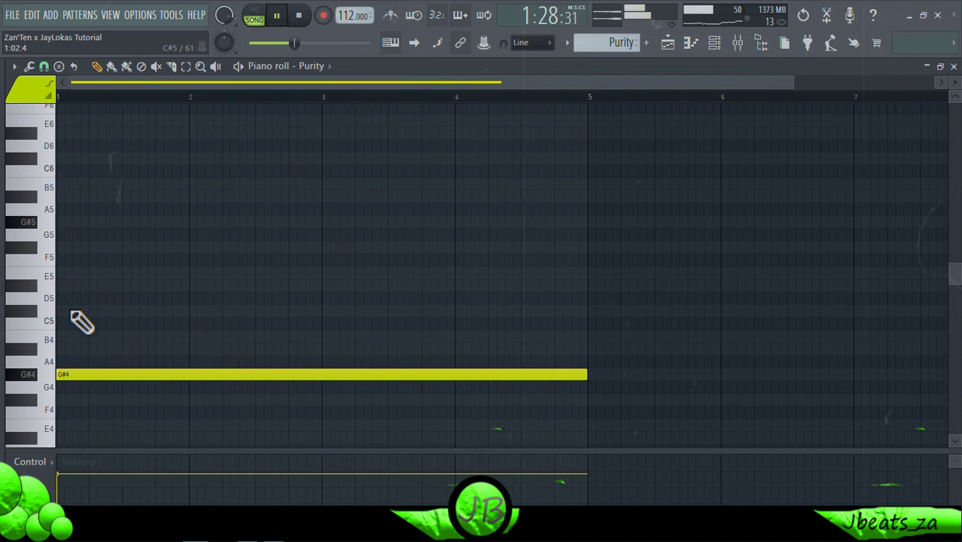
pyautogui.click(64, 311)
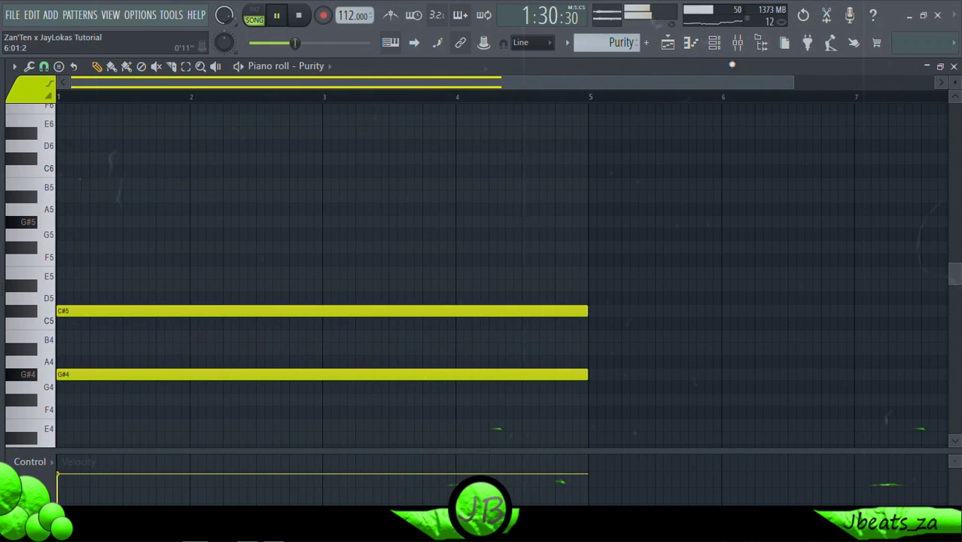
pyautogui.click(739, 42)
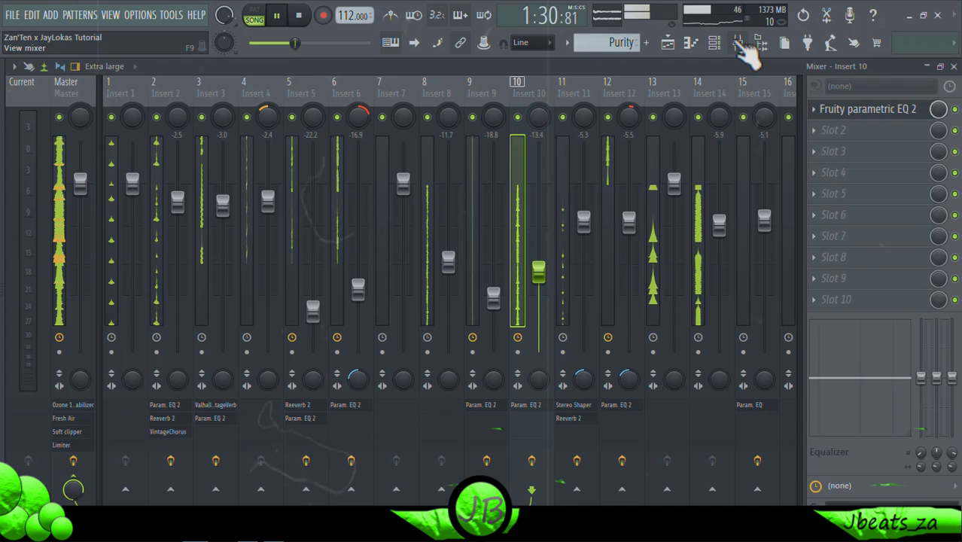
pyautogui.click(674, 45)
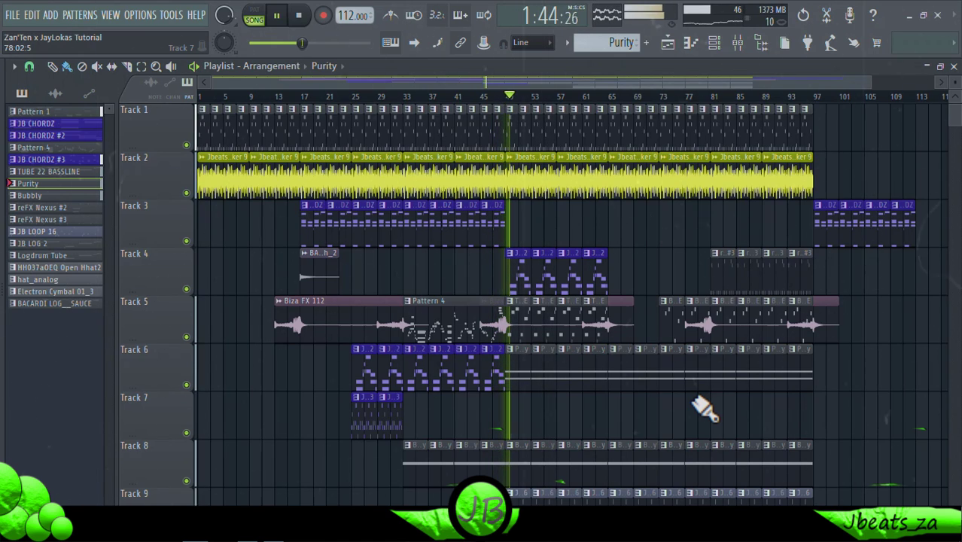
# Lower the volume of mixer Insert 8 to about -17.5 dB.
pyautogui.click(739, 43)
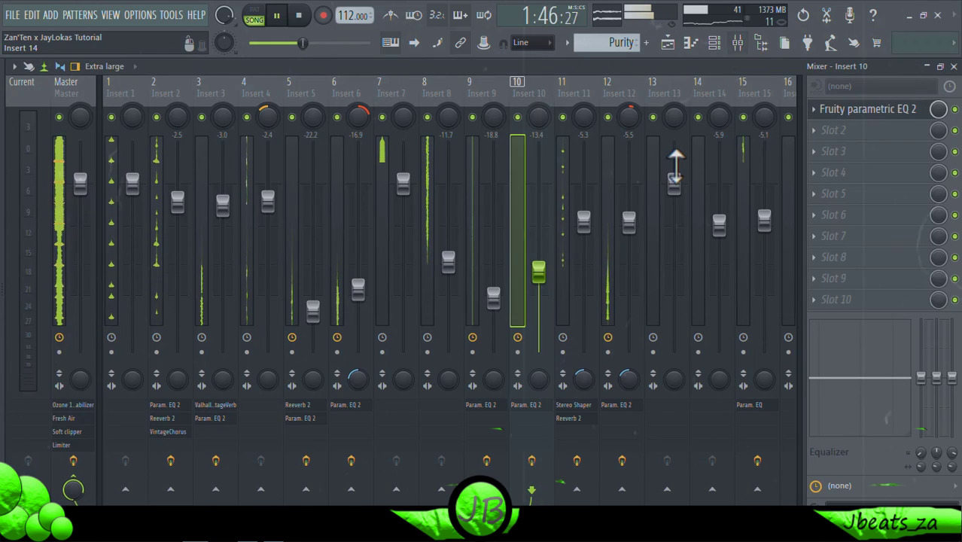
pyautogui.click(429, 209)
pyautogui.moveTo(451, 272); pyautogui.dragTo(451, 302)
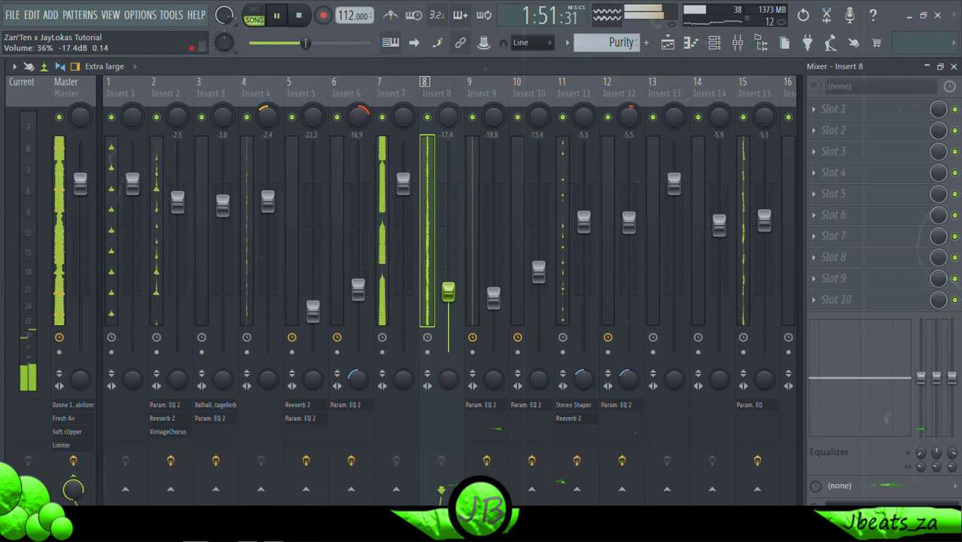
# Add Fruity Parametric EQ 2 to Insert 8 and cut band 3 at the main peak, plus low band 1 and high band 7.
pyautogui.click(850, 112)
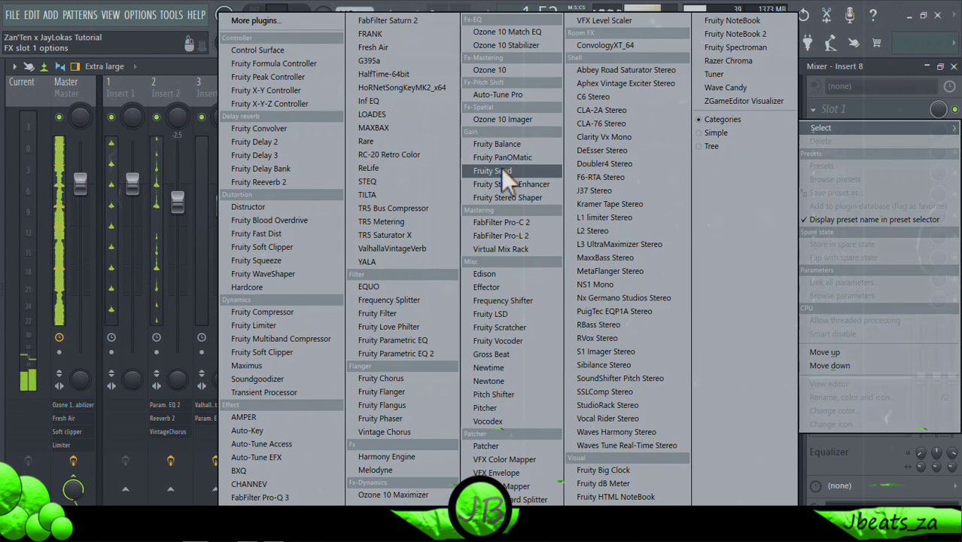
pyautogui.click(409, 354)
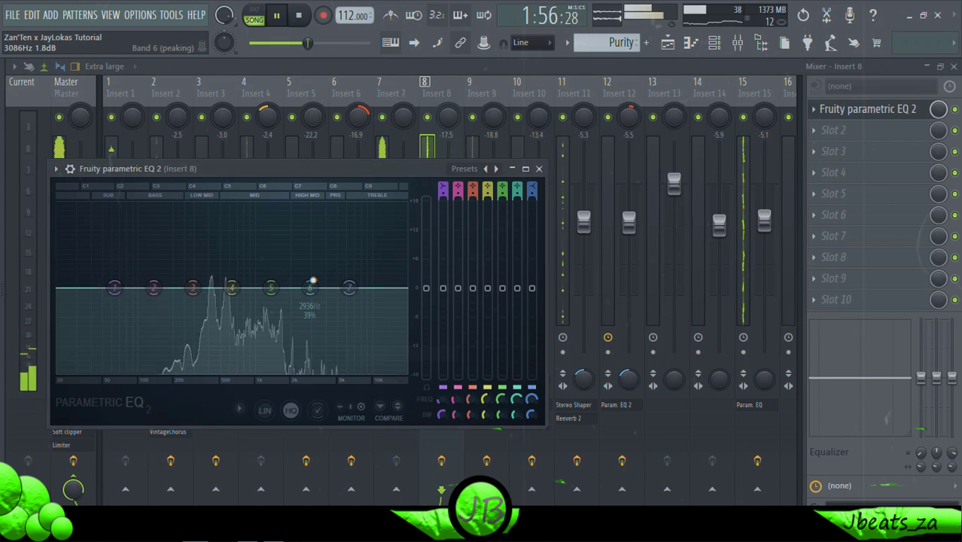
pyautogui.moveTo(210, 295)
pyautogui.mouseDown()
pyautogui.moveTo(191, 282)
pyautogui.moveTo(209, 276)
pyautogui.moveTo(213, 296)
pyautogui.mouseUp()
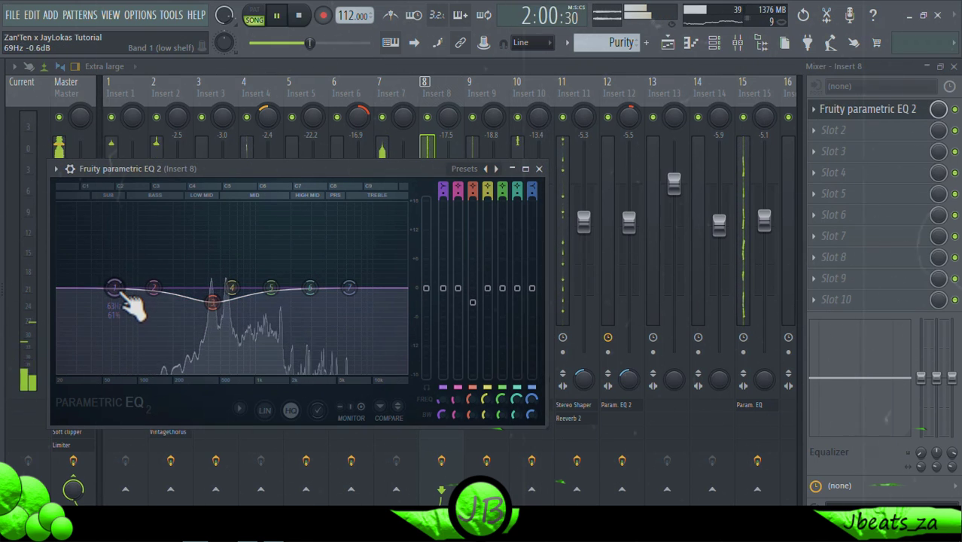
pyautogui.moveTo(114, 288); pyautogui.dragTo(153, 314)
pyautogui.moveTo(348, 288); pyautogui.dragTo(325, 300)
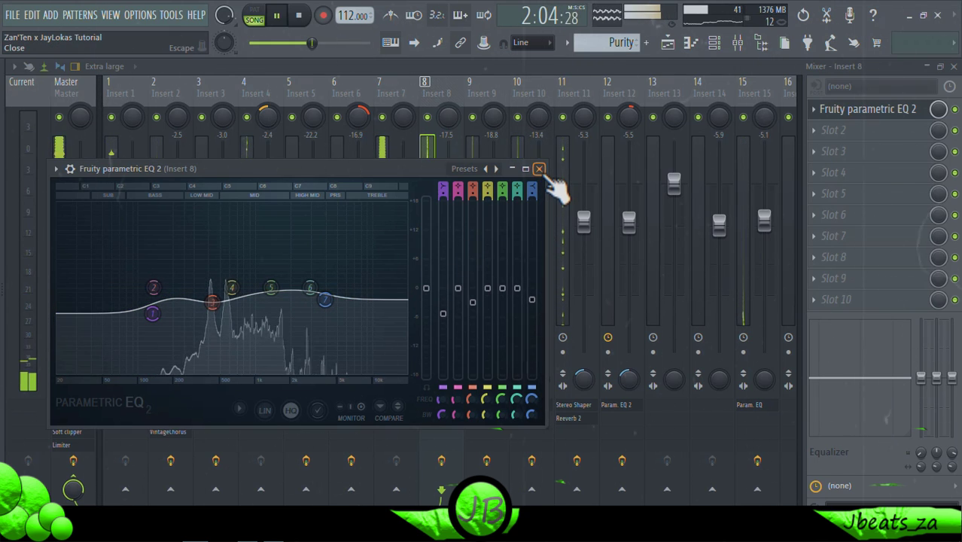
pyautogui.click(539, 169)
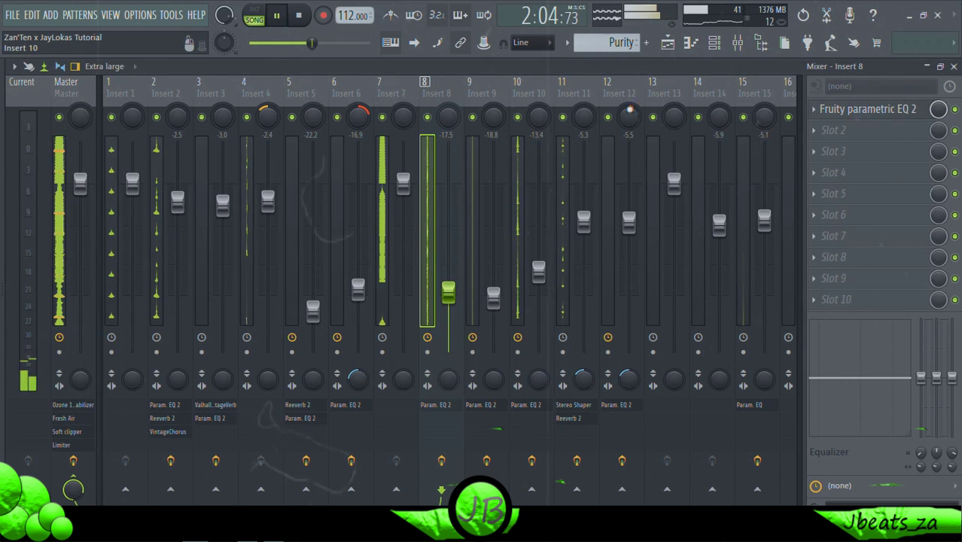
# Trim the start of the Track 2 shaker clip at bar 65 so it begins at bar 66.
pyautogui.click(669, 49)
pyautogui.scroll(-6, 725, 266)
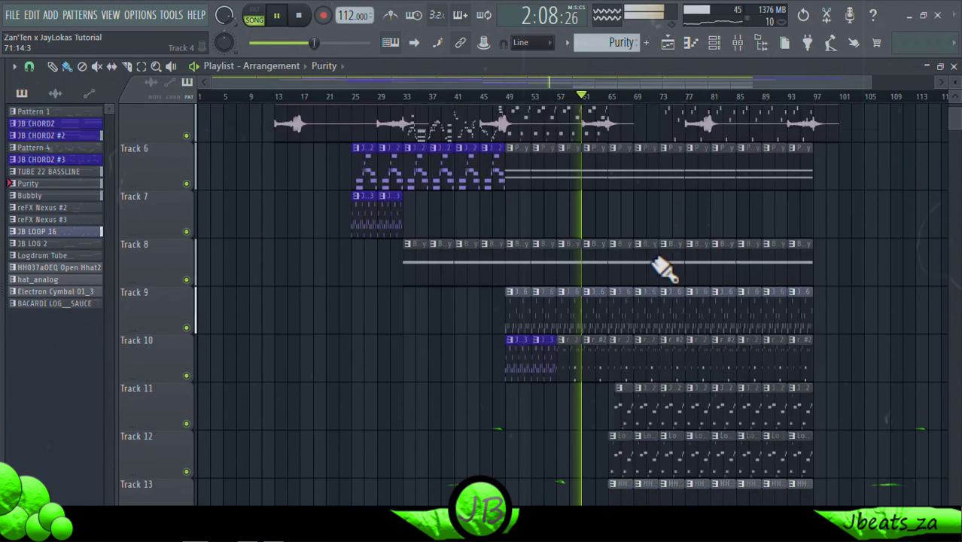
pyautogui.scroll(4, 621, 337)
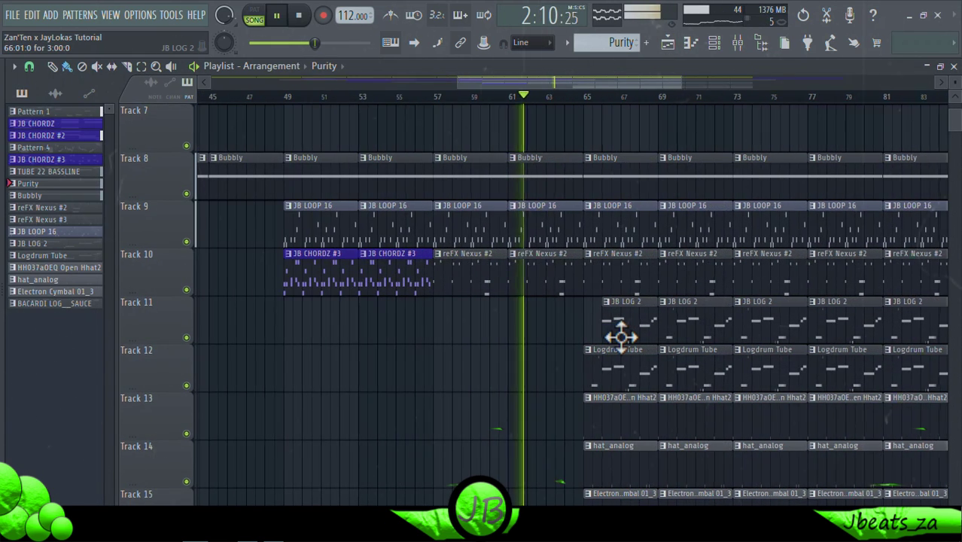
pyautogui.scroll(1, 620, 336)
pyautogui.scroll(5, 621, 336)
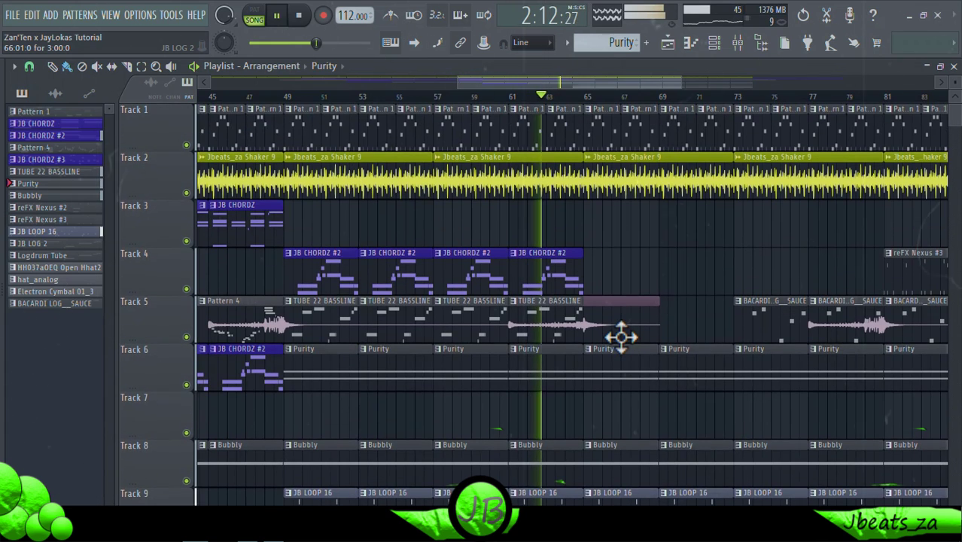
pyautogui.moveTo(586, 172); pyautogui.dragTo(608, 173)
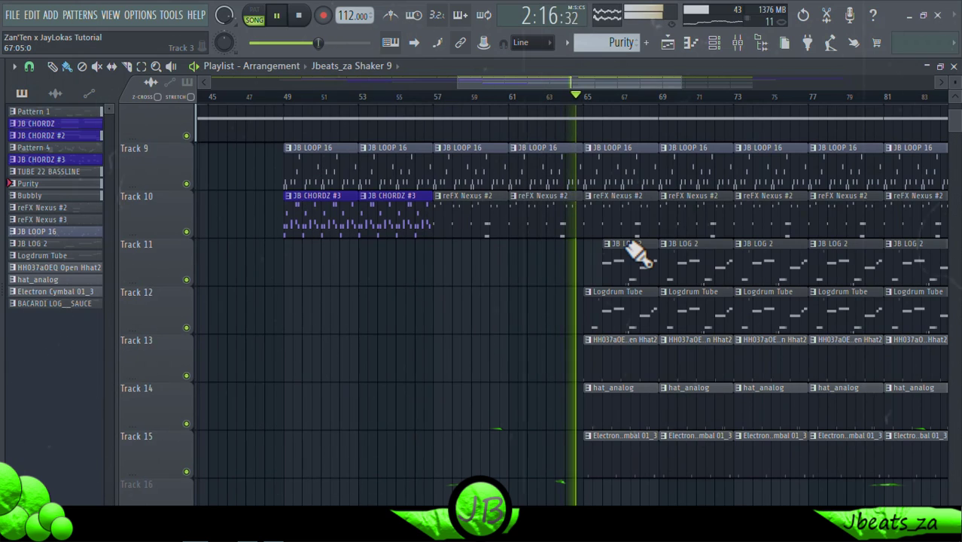
# Review the whole arrangement across Tracks 1 to 15 during playback around bars 65 to 77.
pyautogui.scroll(4, 638, 255)
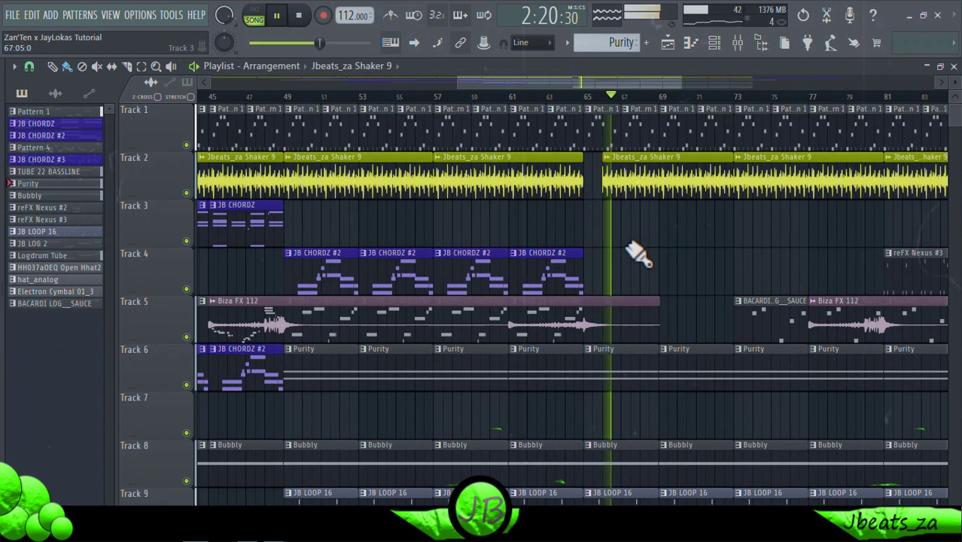
pyautogui.scroll(-2, 638, 254)
pyautogui.scroll(-1, 638, 254)
pyautogui.scroll(-1, 638, 254)
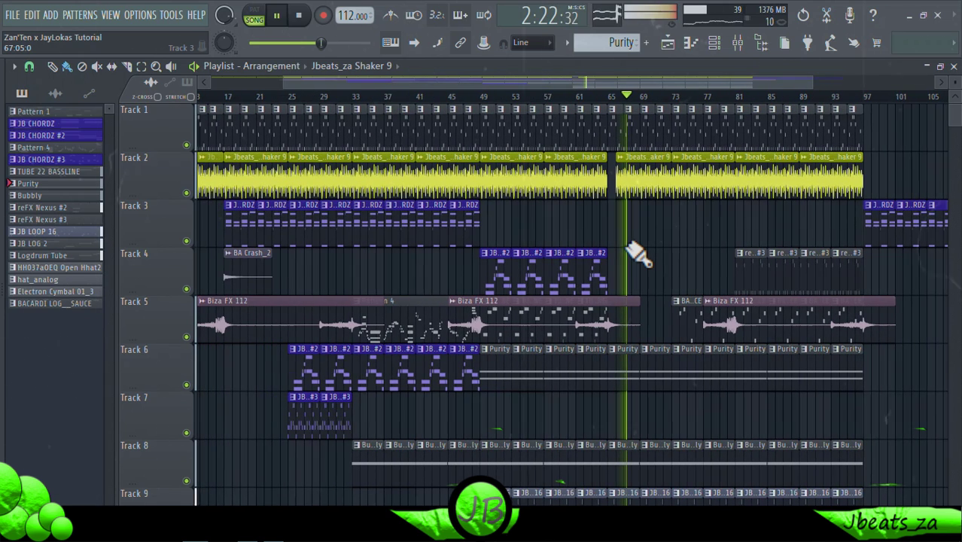
pyautogui.scroll(-1, 639, 255)
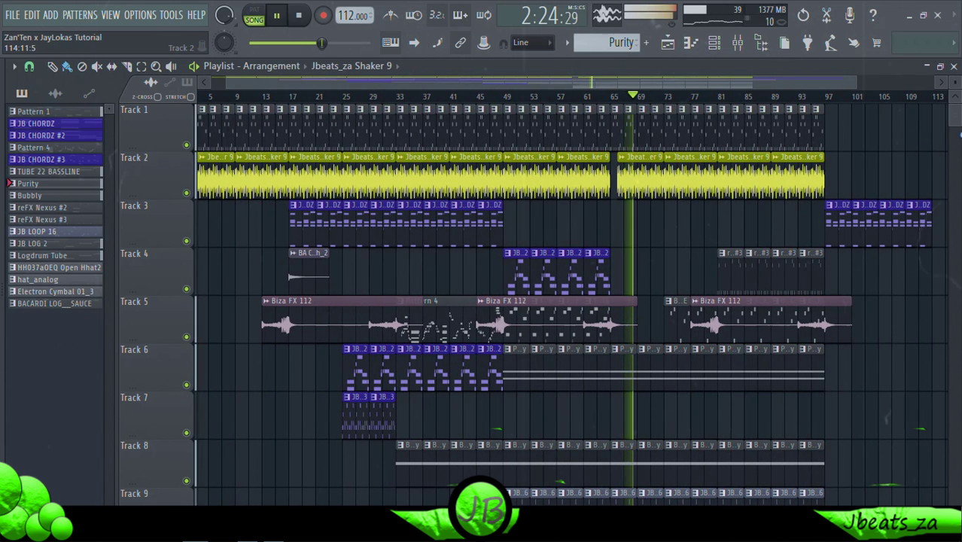
pyautogui.scroll(-2, 638, 255)
pyautogui.scroll(-1, 638, 255)
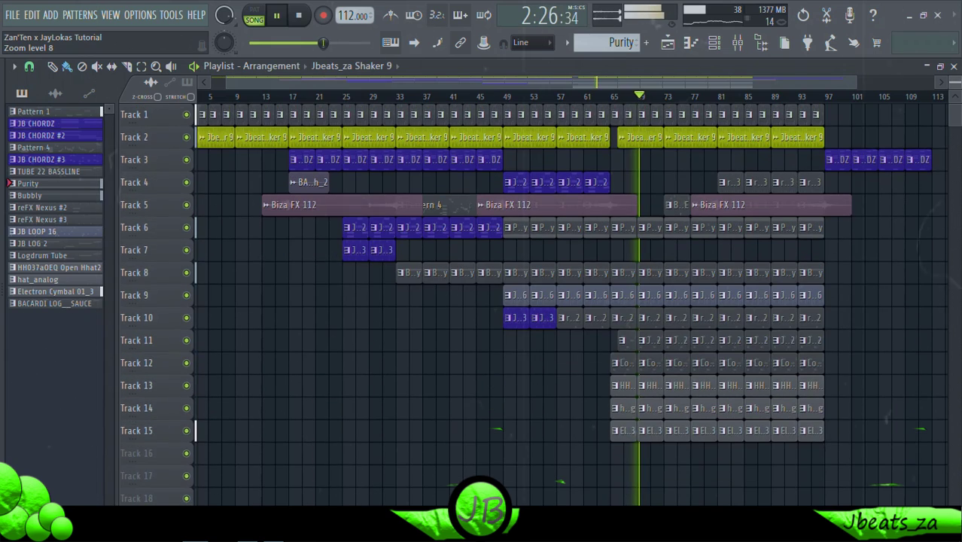
pyautogui.scroll(1, 638, 254)
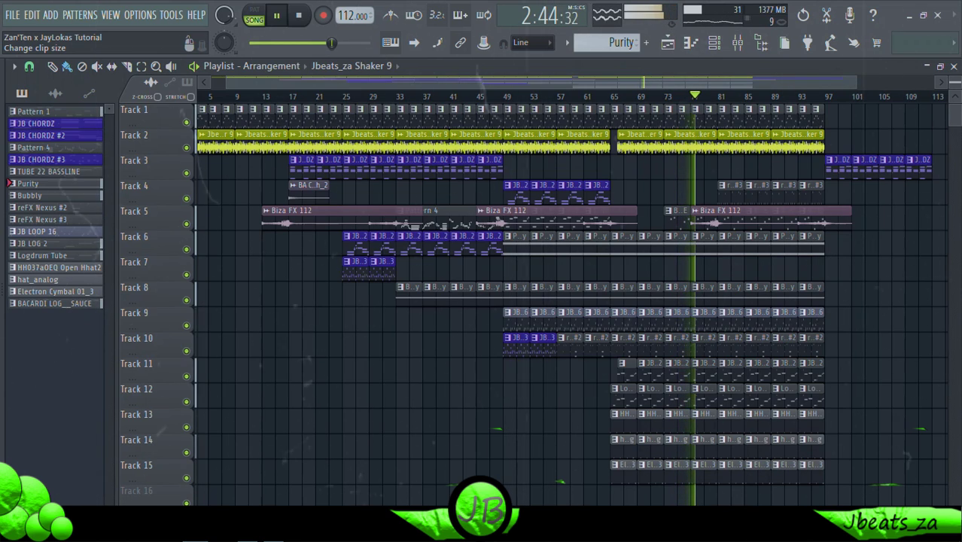
# Trim the starts of the JB LOG 2 and Logdrum Tube clips at bar 81 on Tracks 11 and 12 to bar 82.
pyautogui.keyDown('ctrl'); pyautogui.scroll(5, 799, 339); pyautogui.keyUp('ctrl')
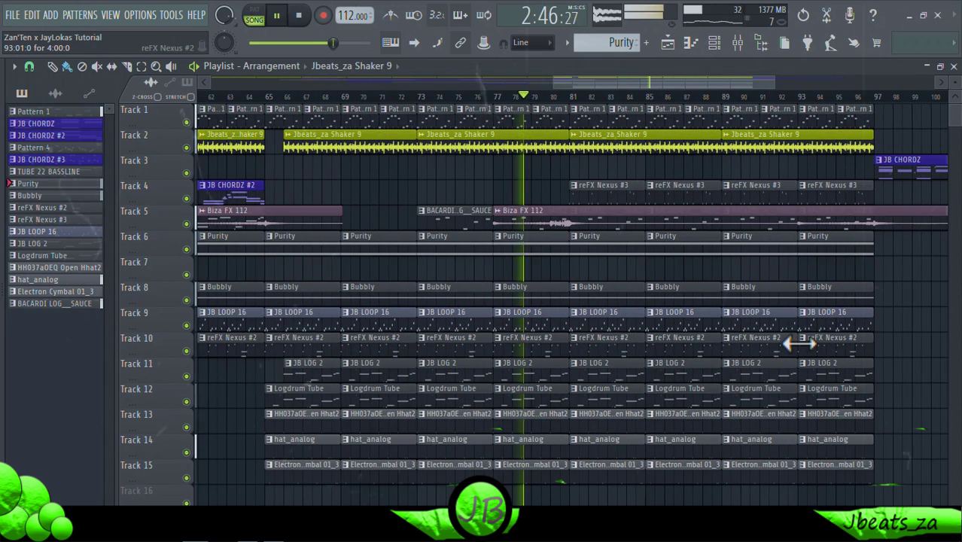
pyautogui.moveTo(562, 369); pyautogui.dragTo(587, 395)
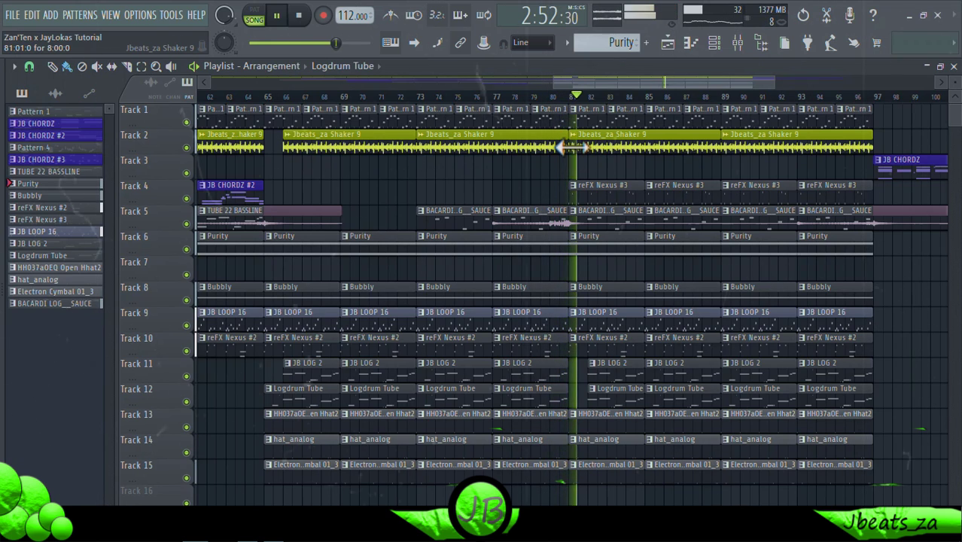
pyautogui.scroll(-1, 602, 184)
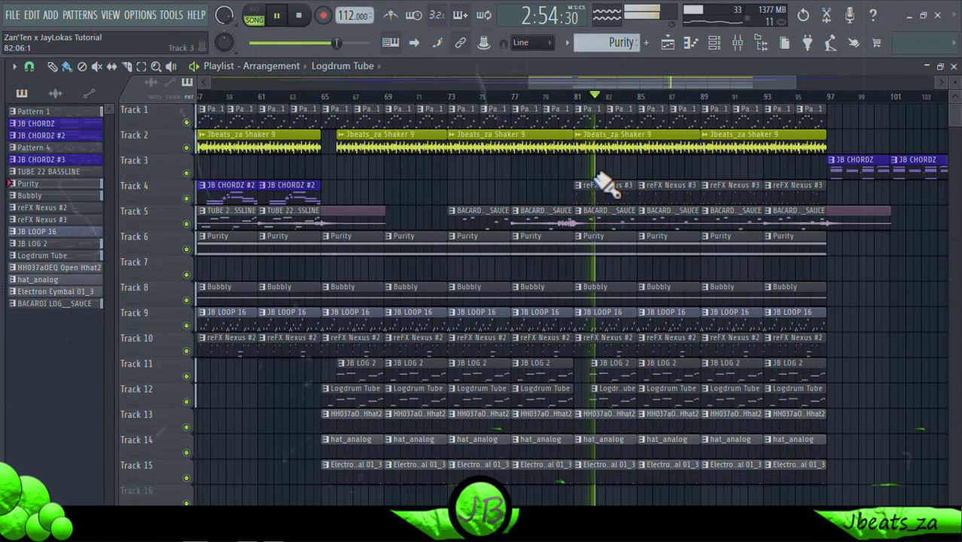
pyautogui.scroll(-1, 605, 185)
pyautogui.scroll(-1, 607, 186)
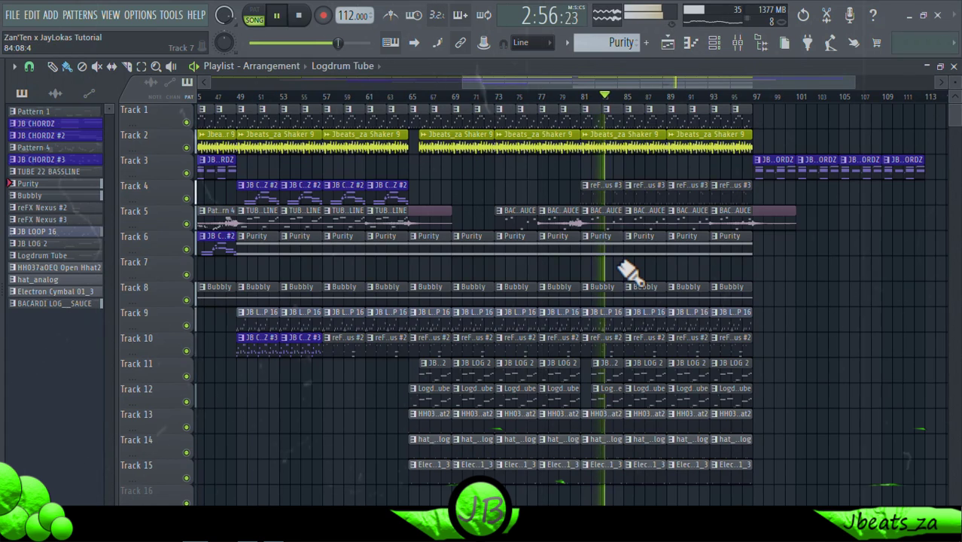
pyautogui.scroll(-1, 632, 270)
pyautogui.scroll(-1, 631, 274)
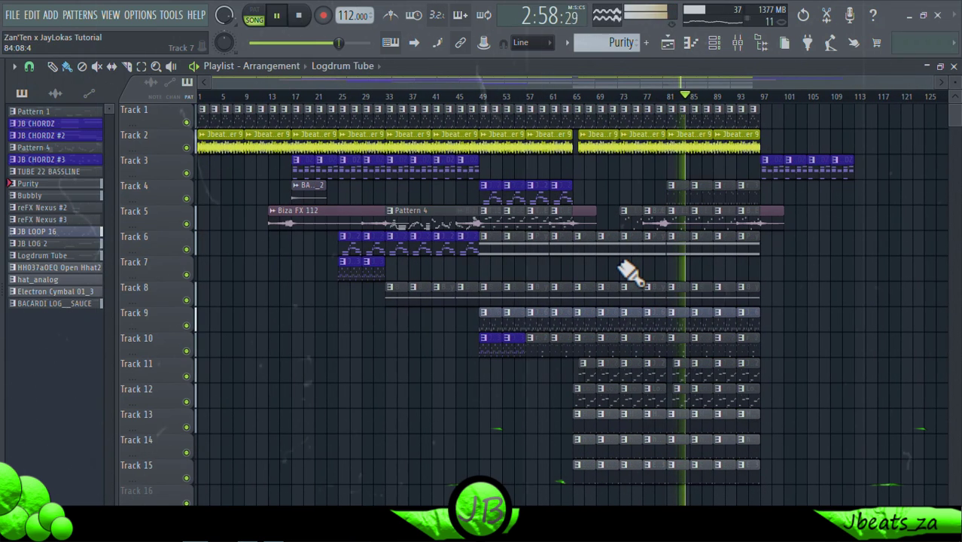